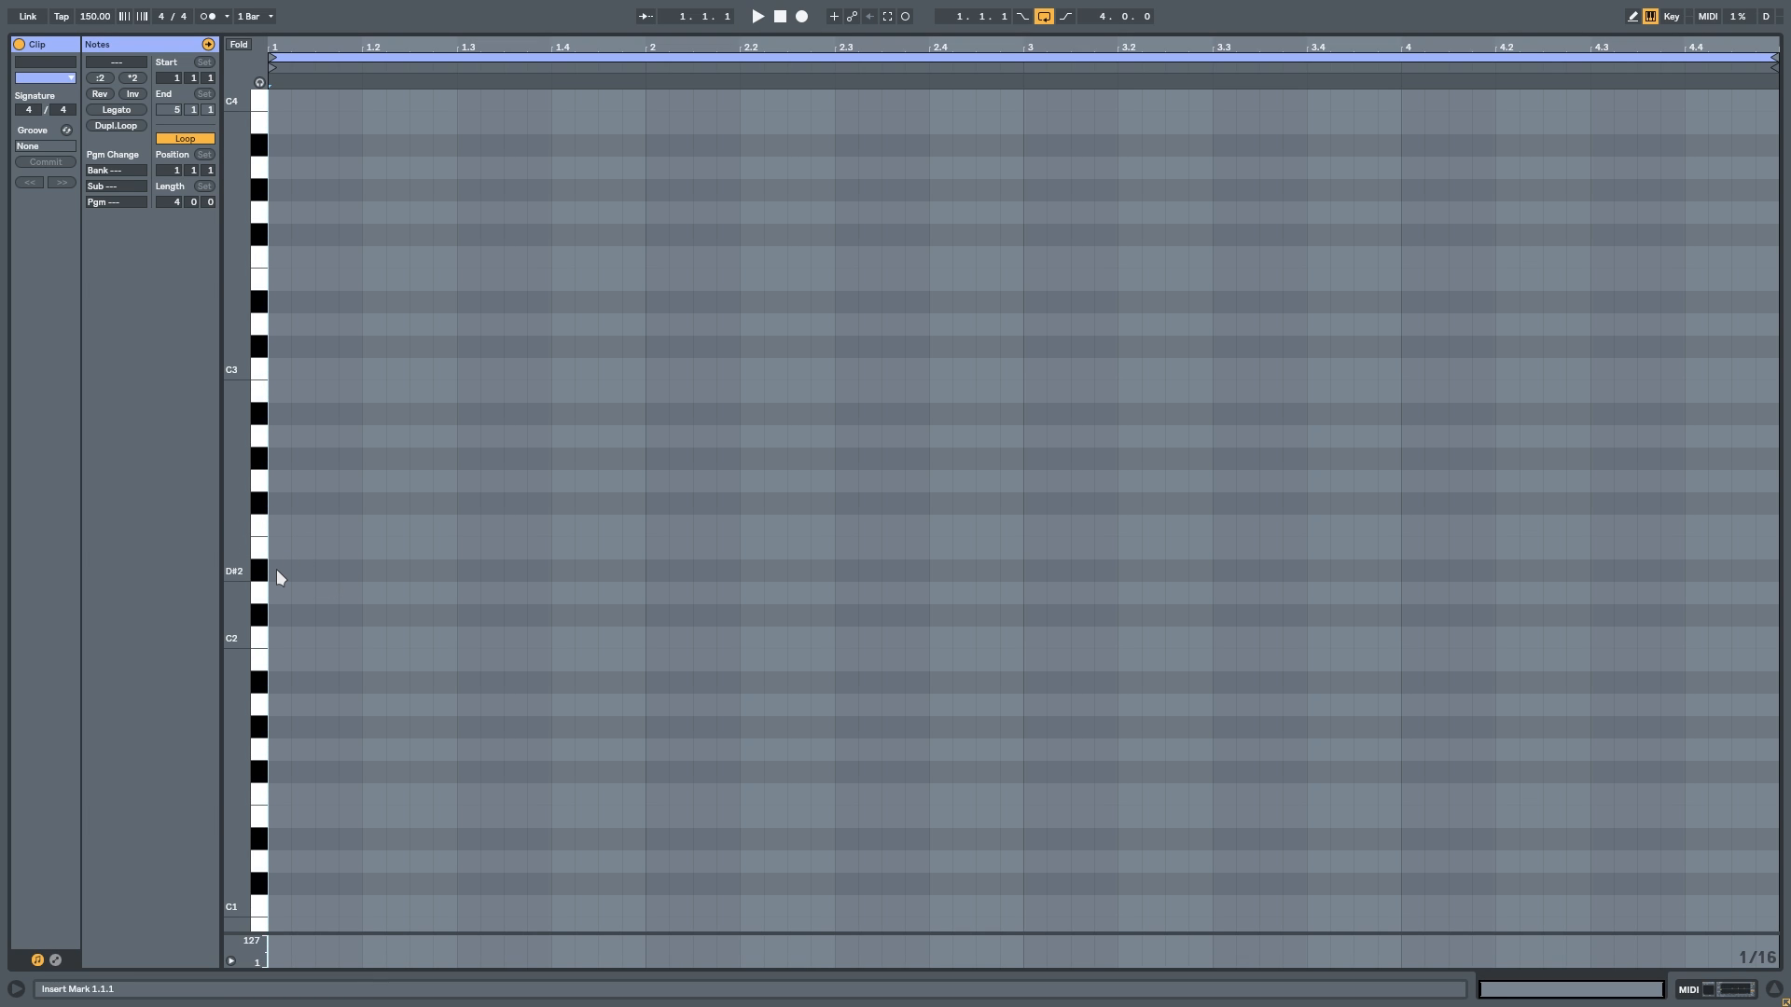
Step: Enter the F# major scale as stacked one-beat notes at the start of bar 1, from F#2 up to F#3
double_click(282, 505)
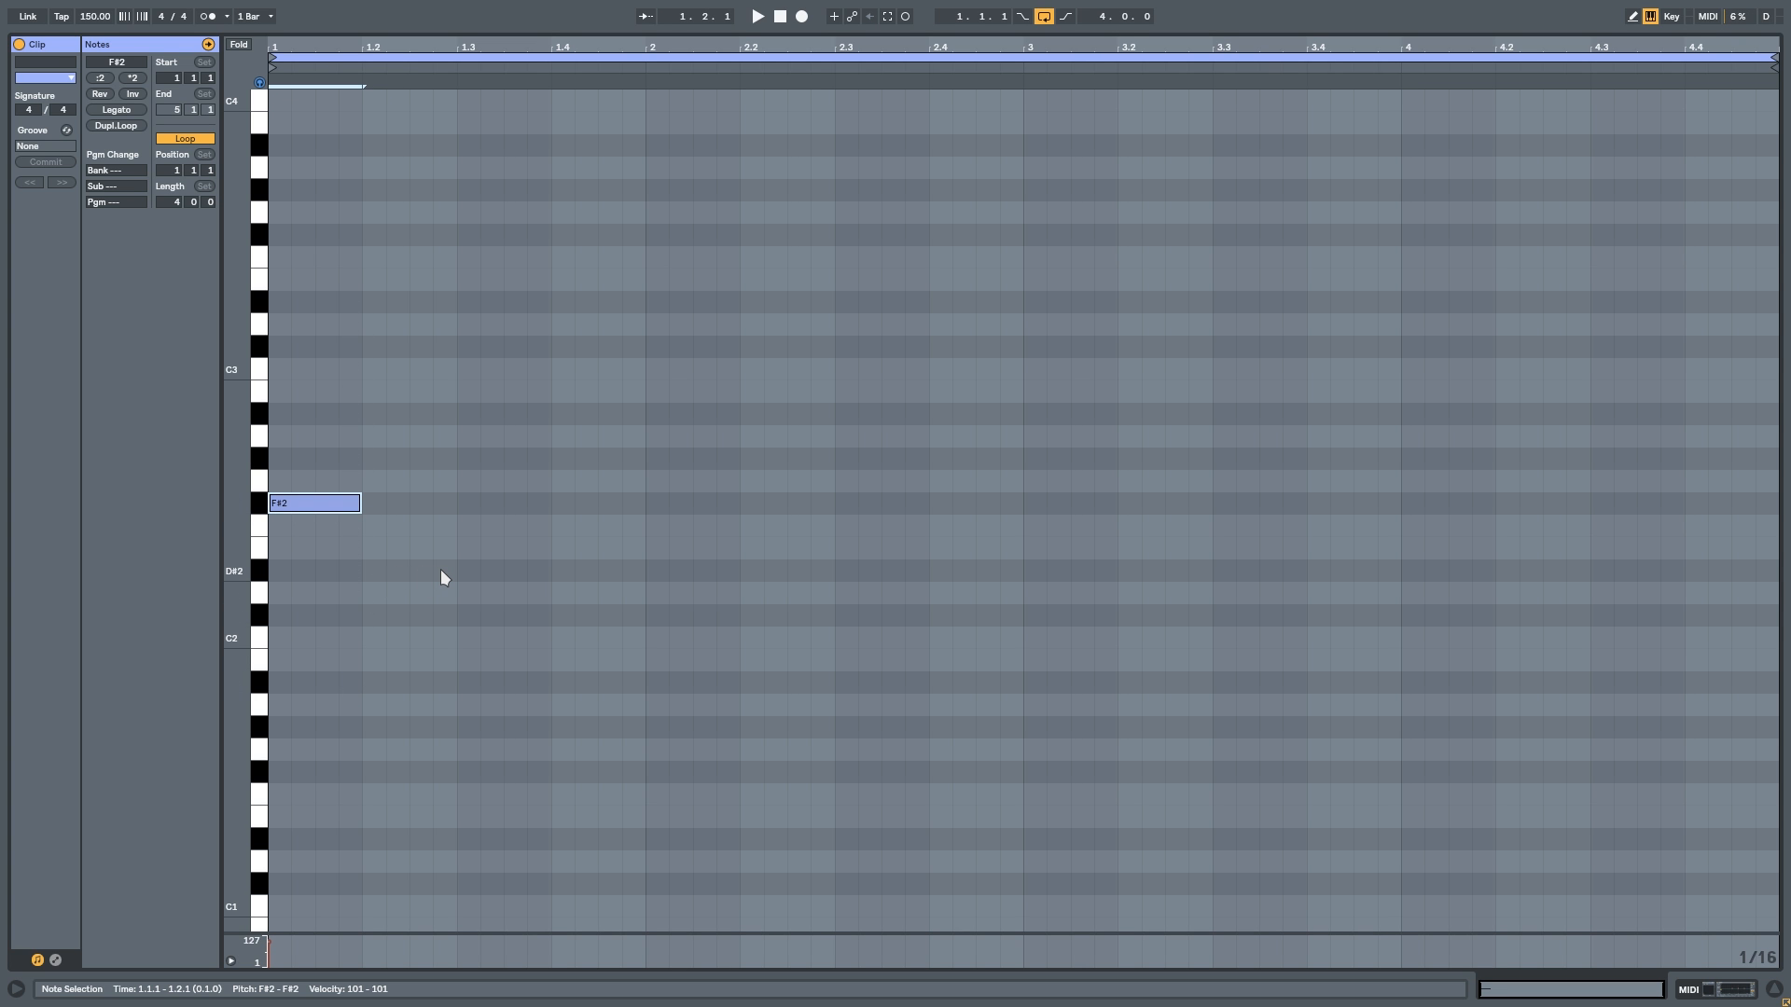
double_click(301, 460)
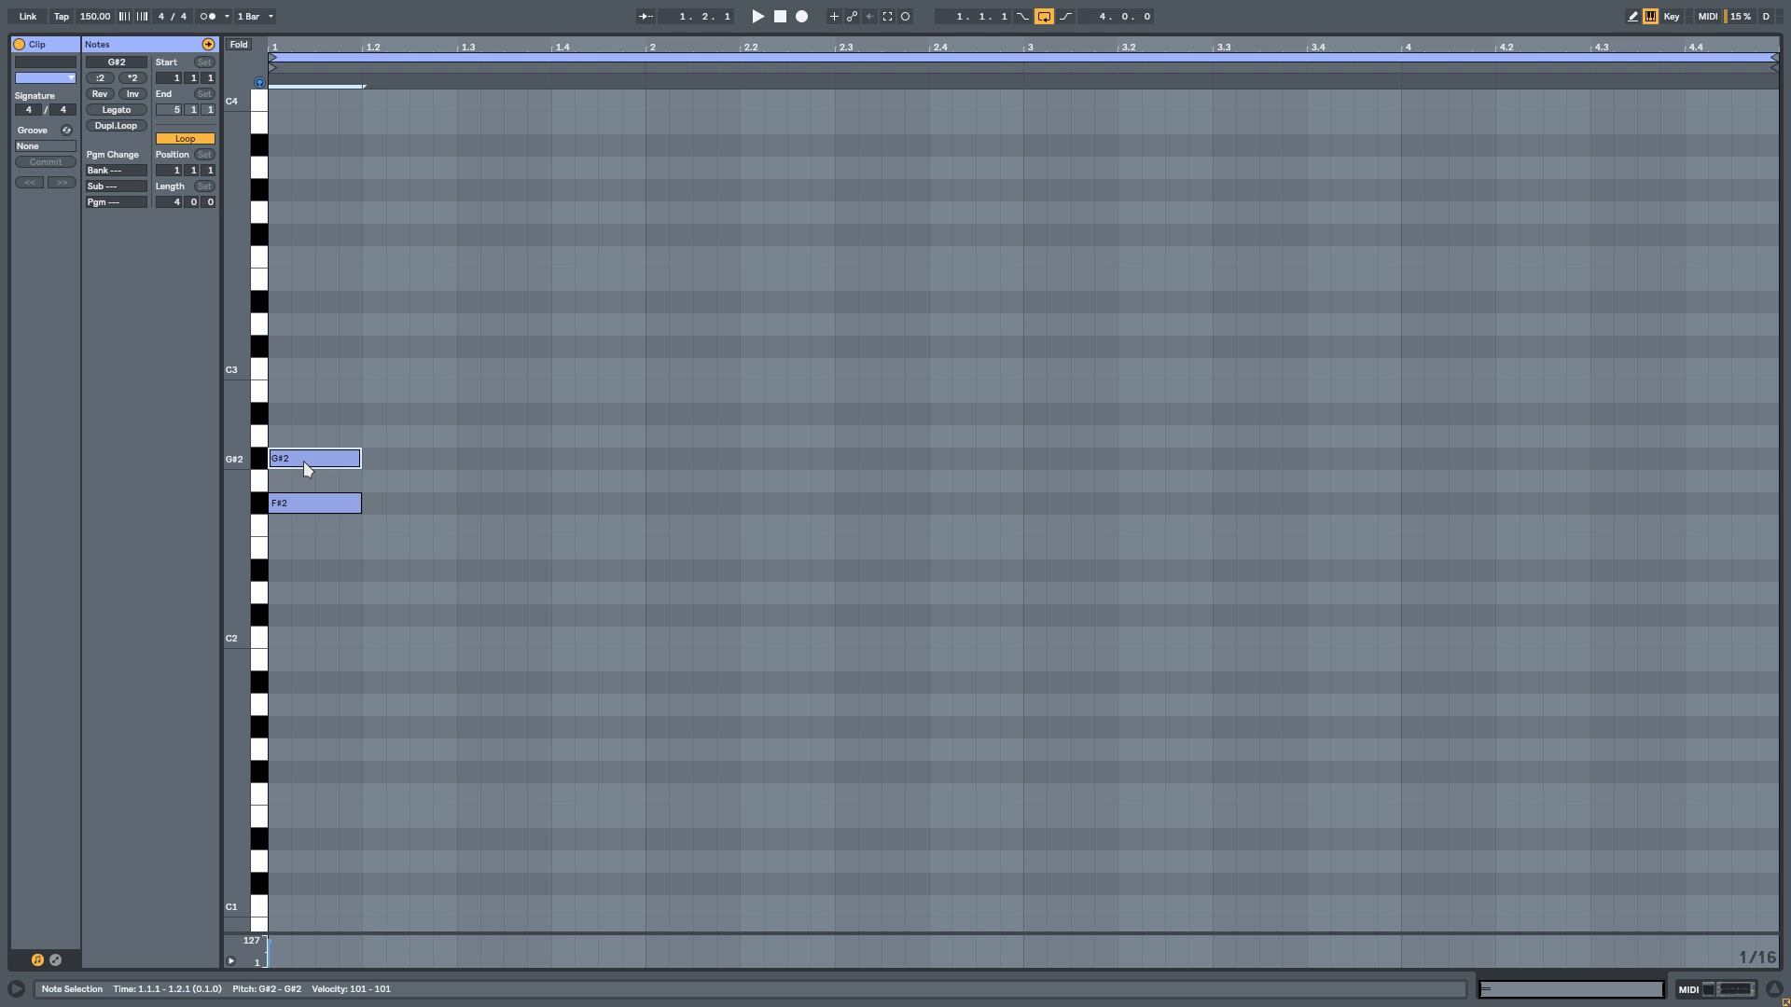
double_click(313, 413)
double_click(315, 391)
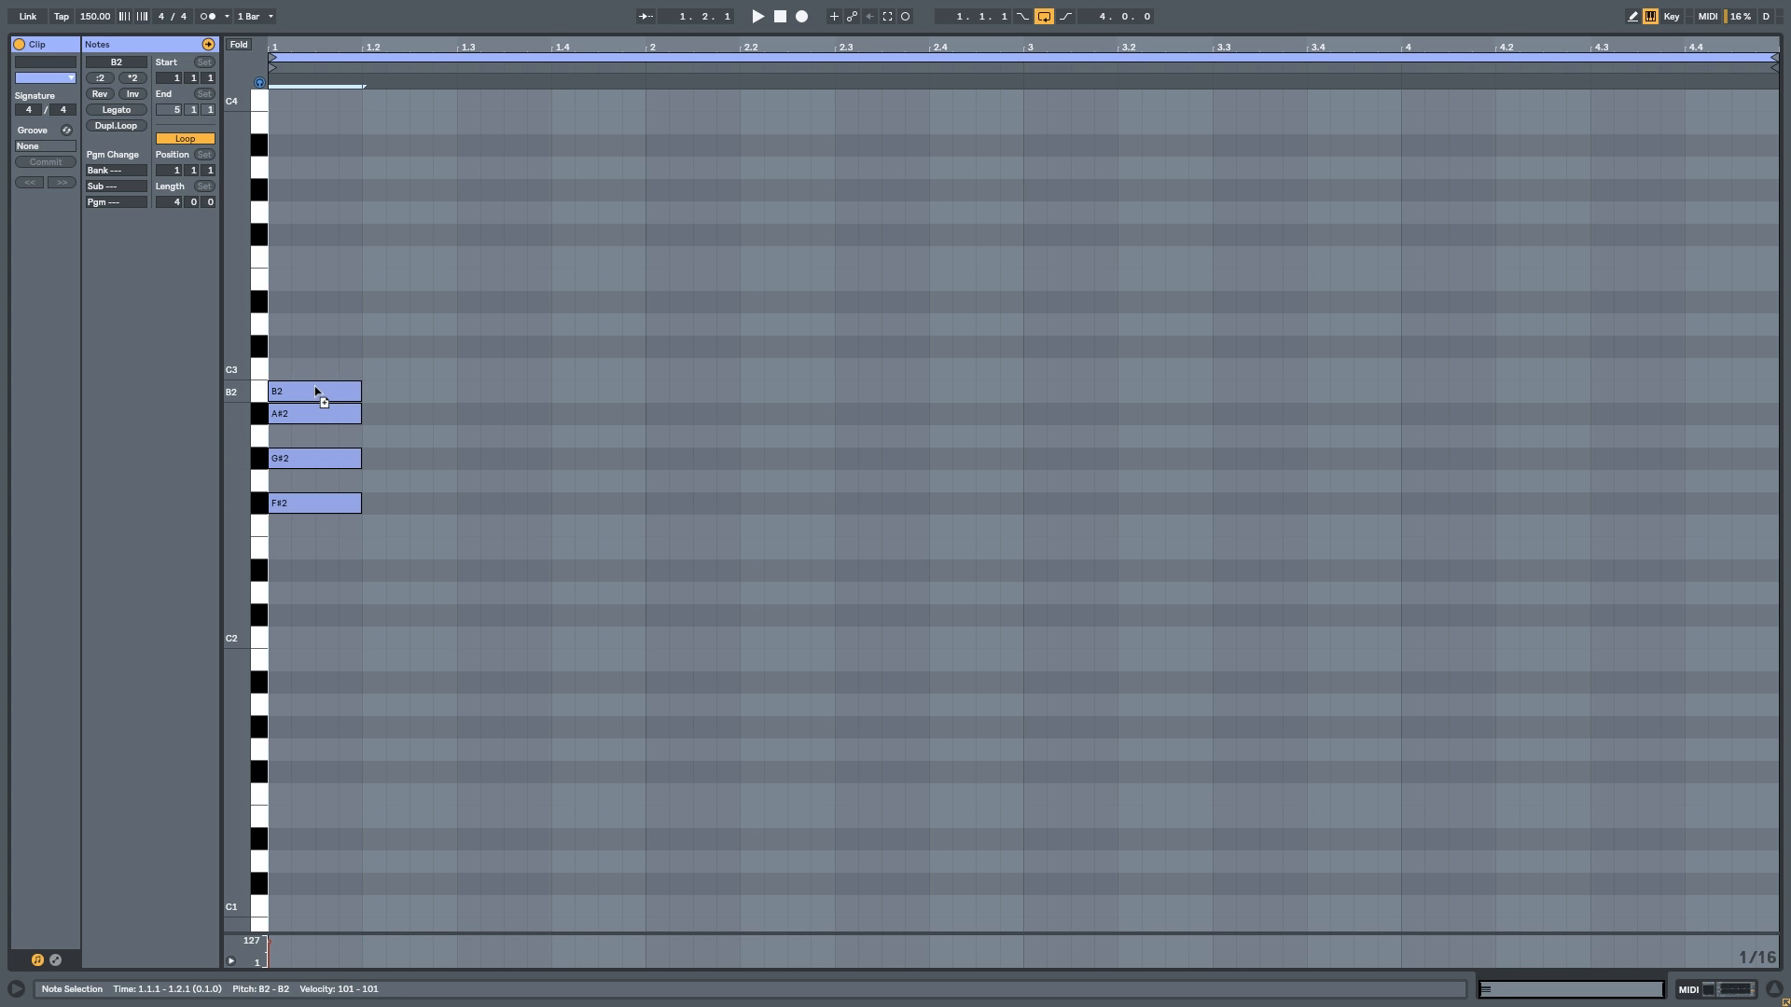
double_click(318, 346)
double_click(318, 323)
left_click_drag(317, 316, 326, 310)
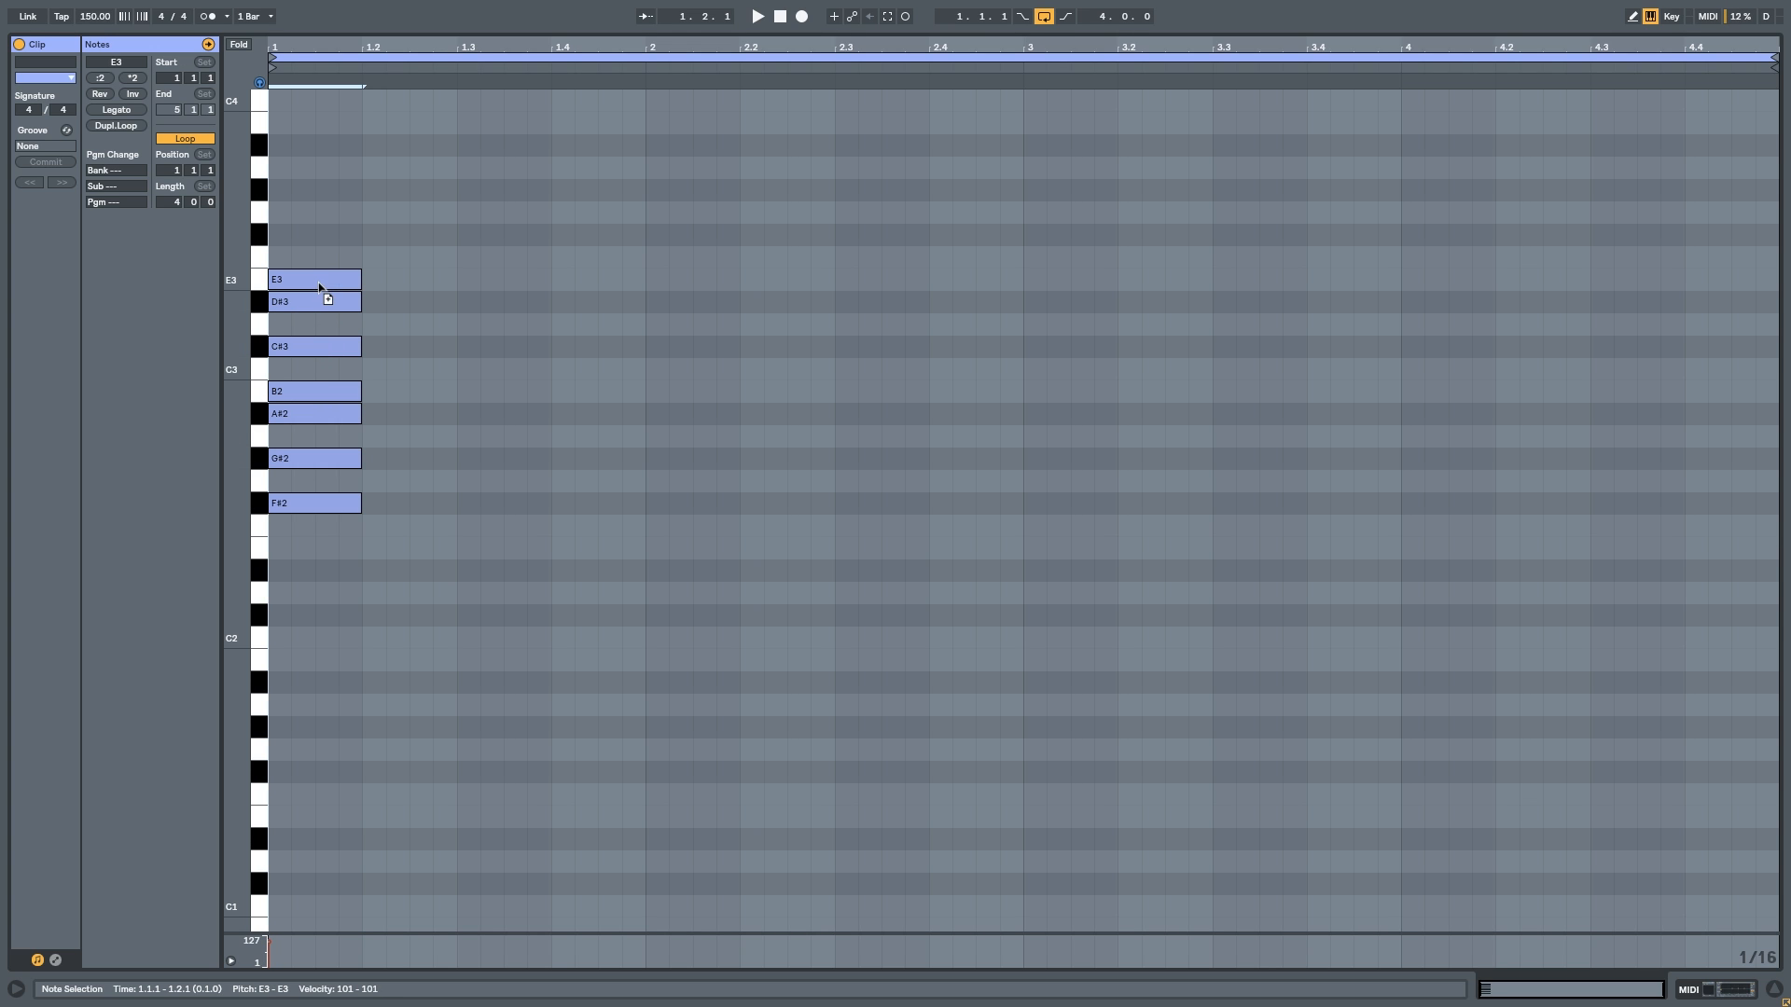
double_click(324, 259)
Step: Copy the scale notes into the lower and higher octaves so they span F#0 to F#4
left_click_drag(308, 527, 362, 251)
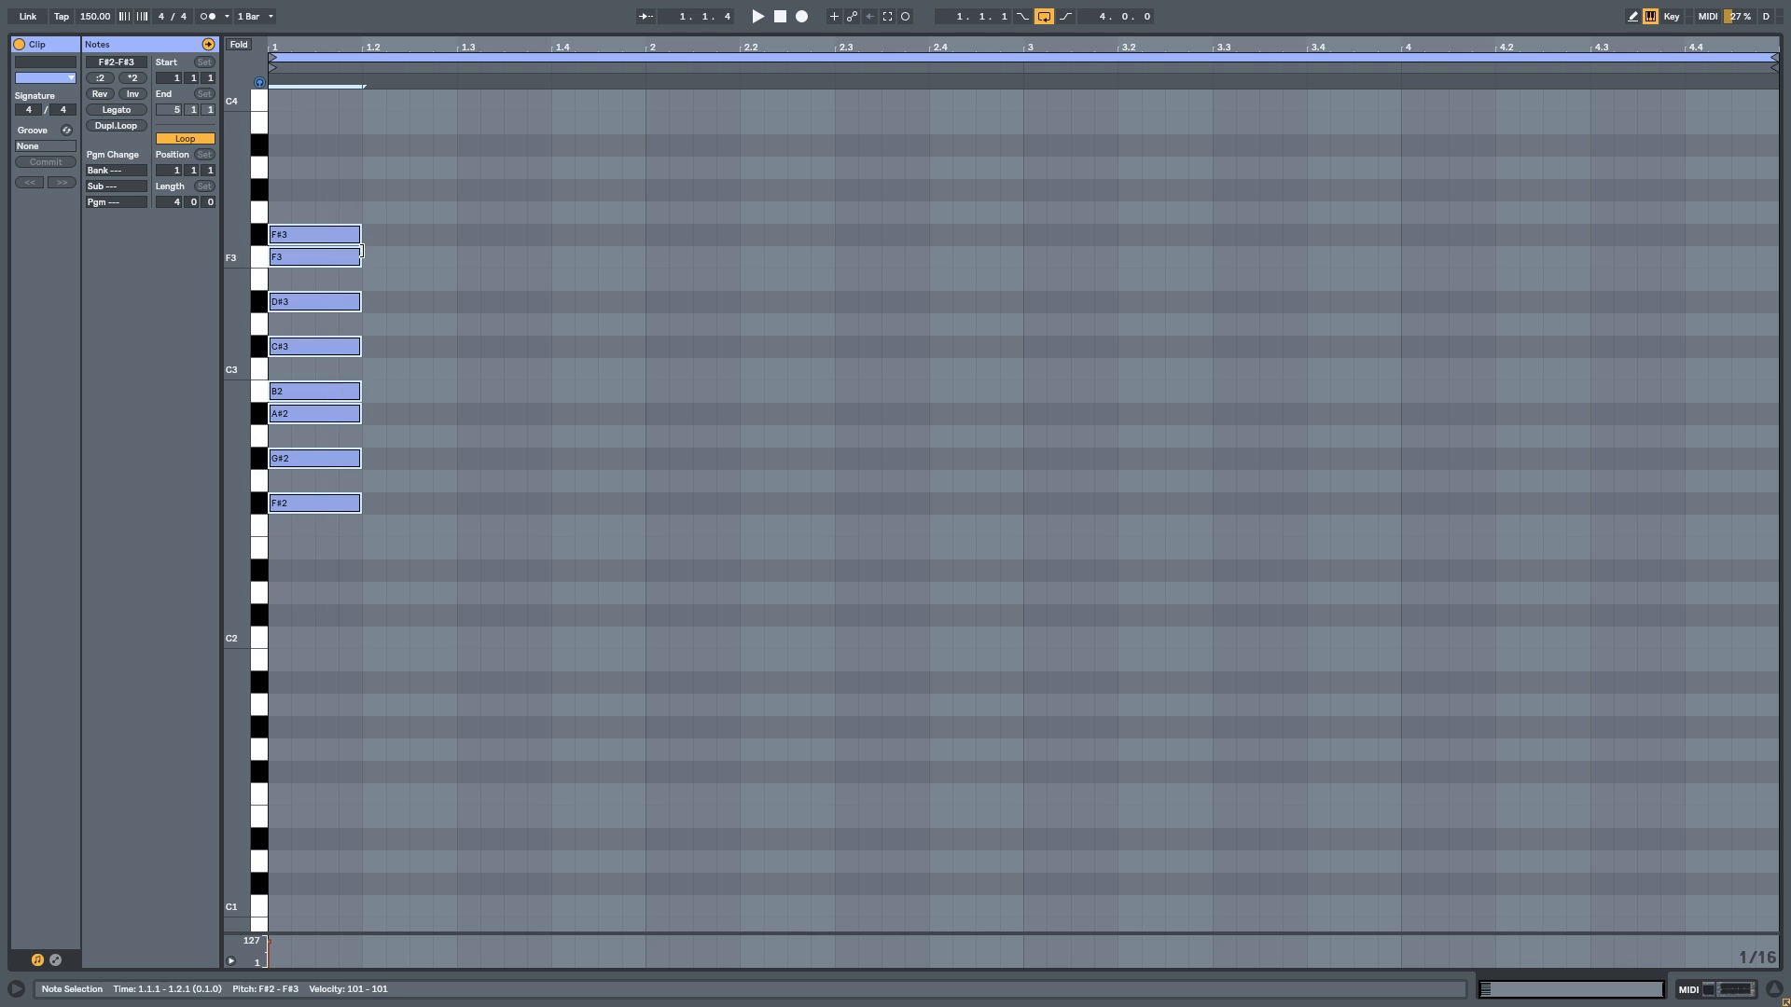
left_click_drag(294, 496, 187, 280)
key("ctrl+a")
left_click_drag(348, 171, 344, 412)
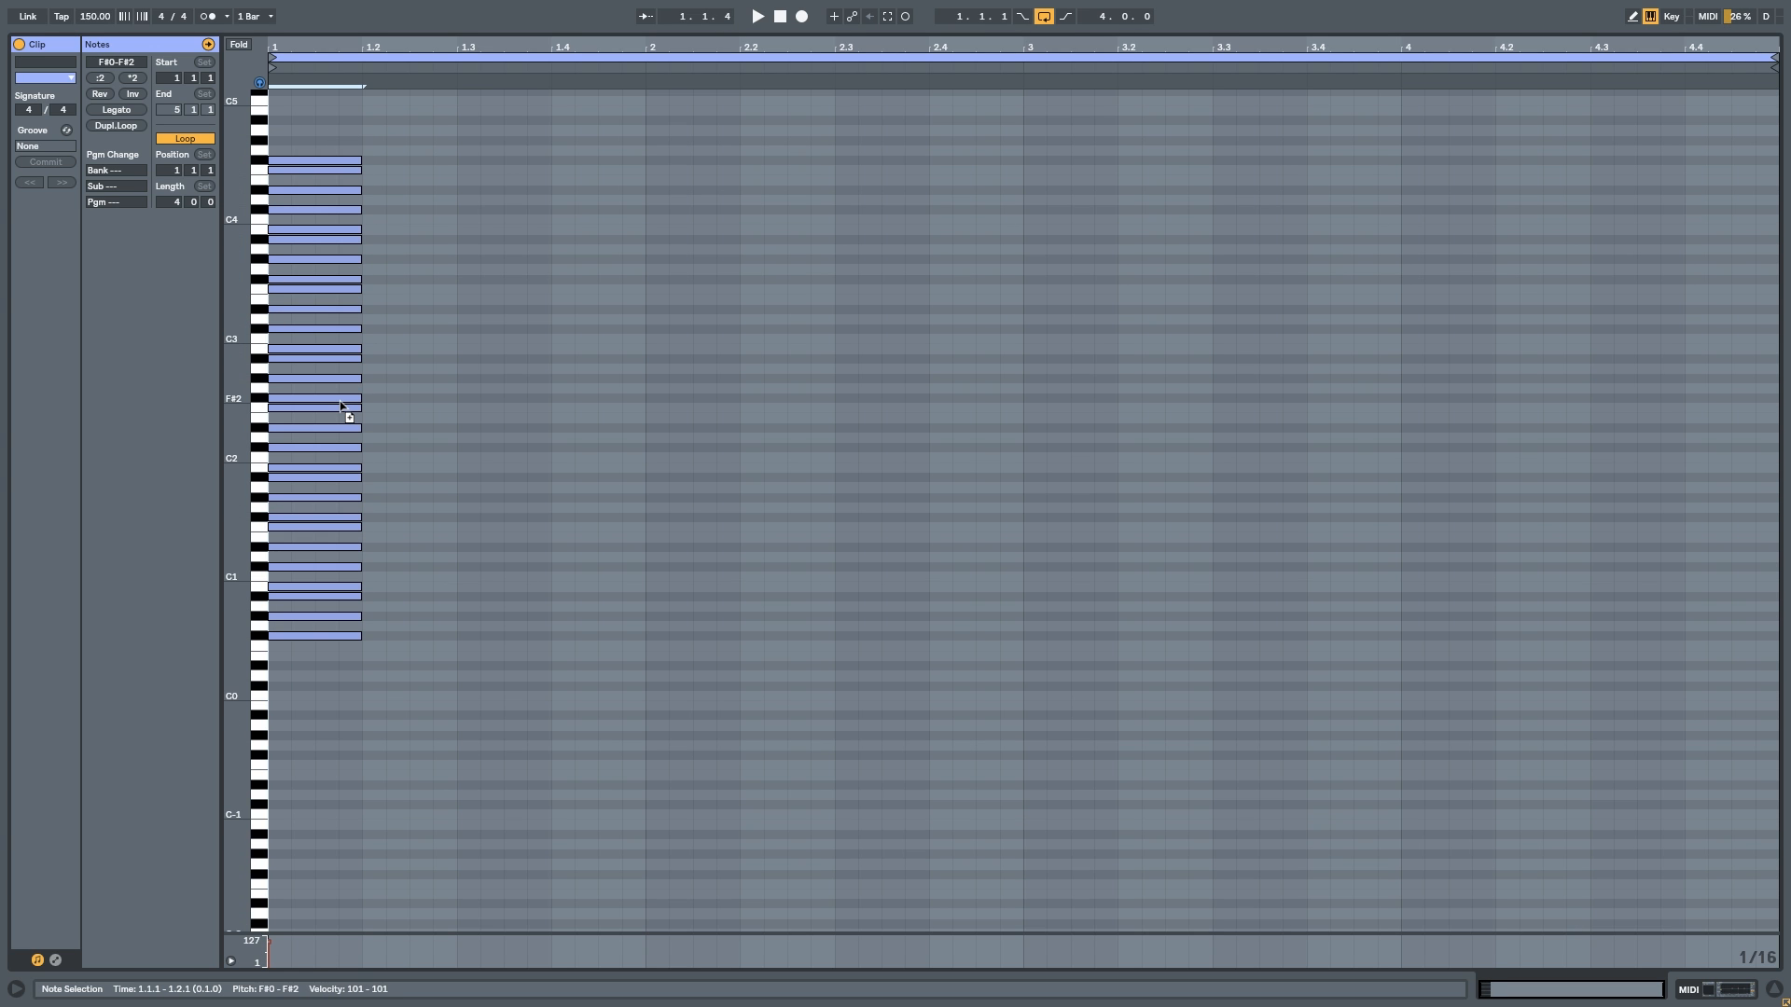
Step: Fold the piano roll to the used scale notes and move them all to the beat just before bar 1
key("ctrl+a")
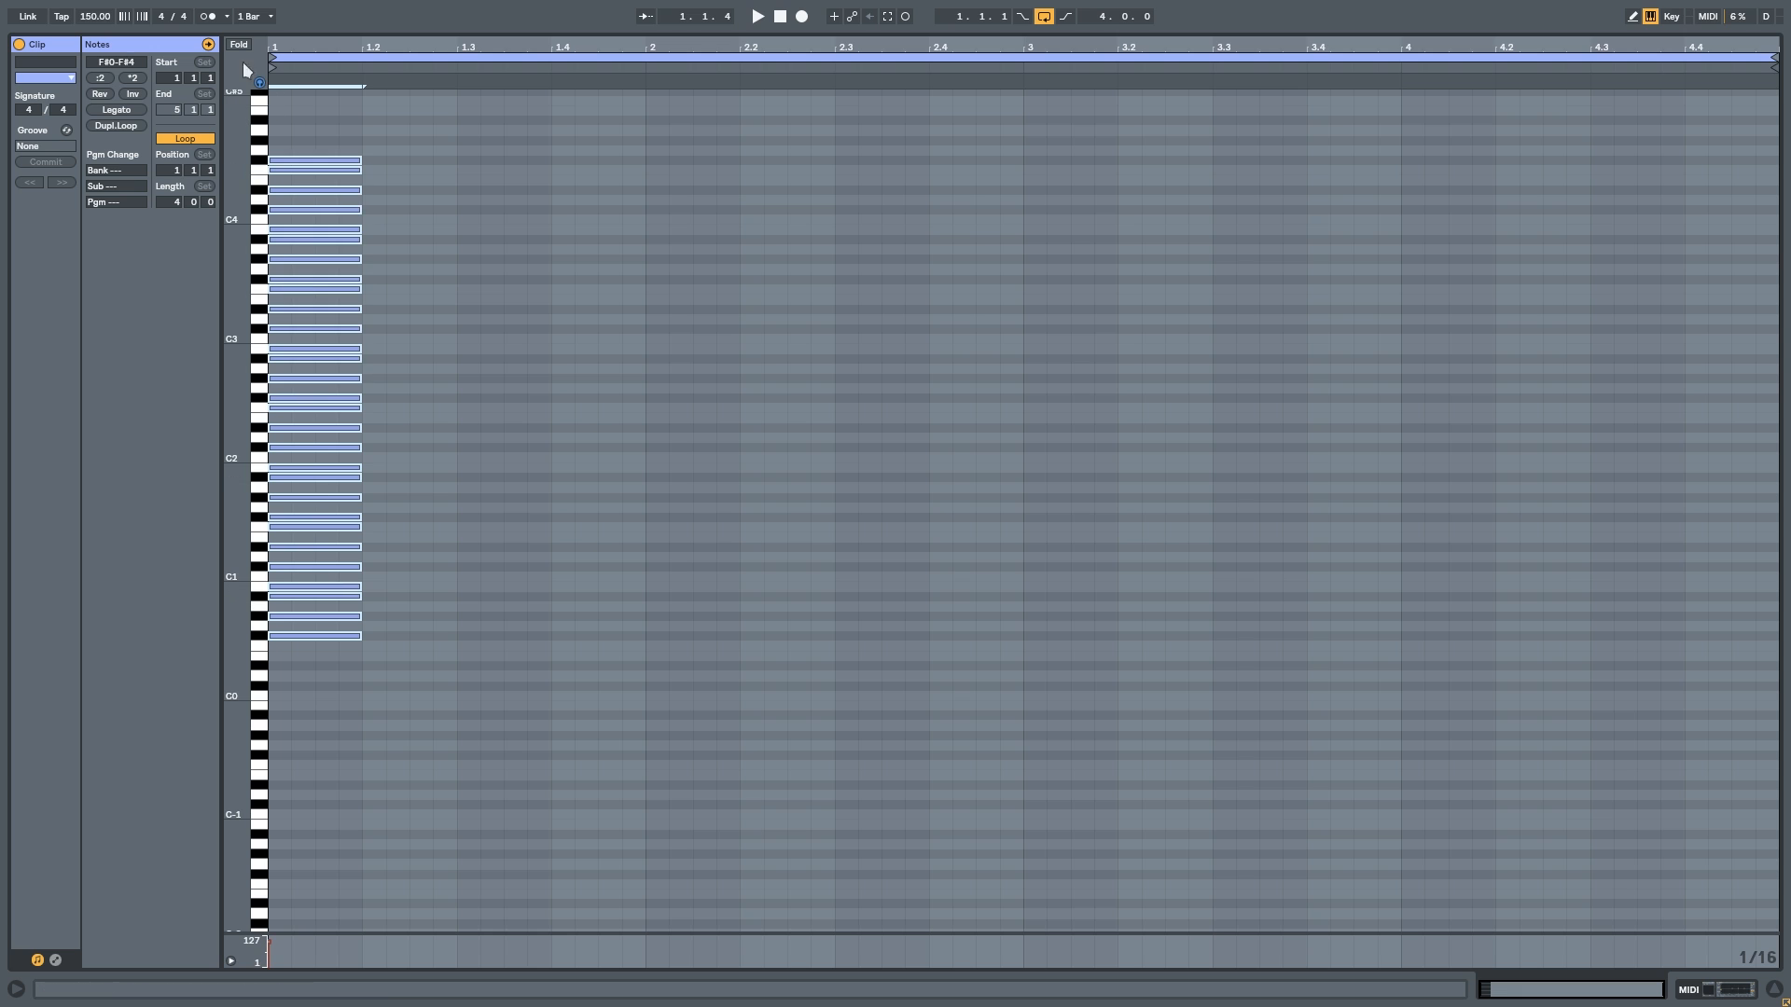
left_click(240, 44)
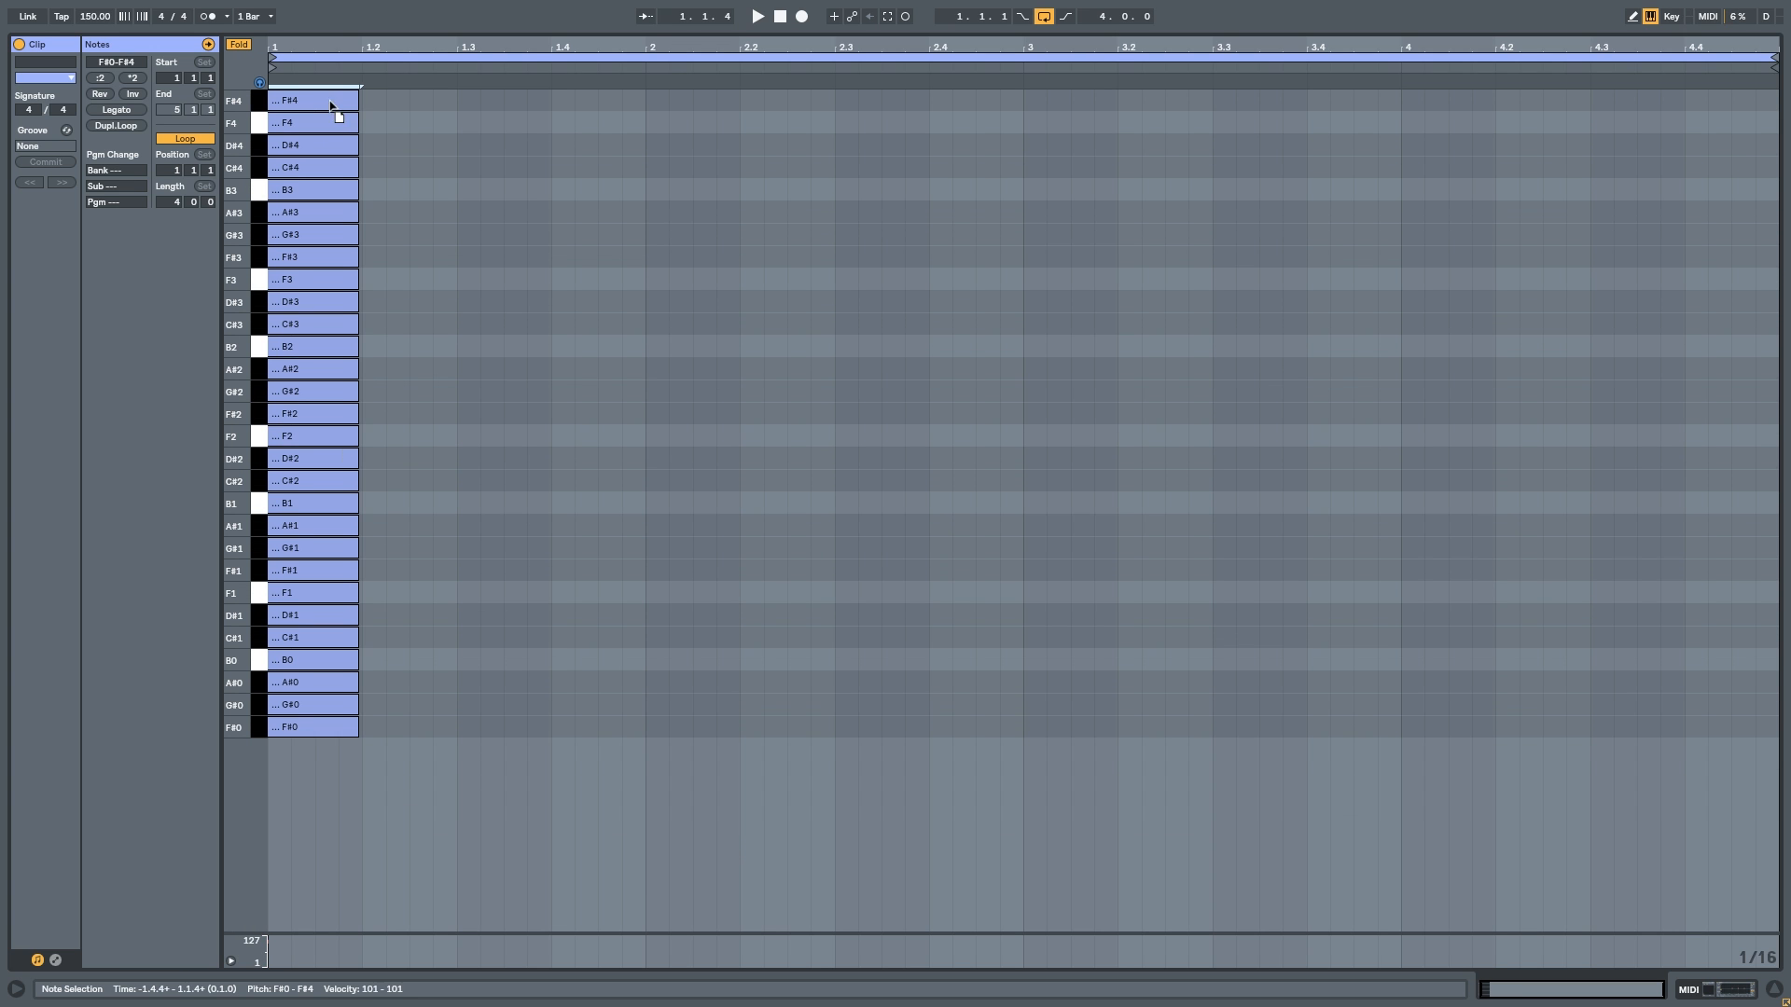
left_click_drag(335, 112, 268, 109)
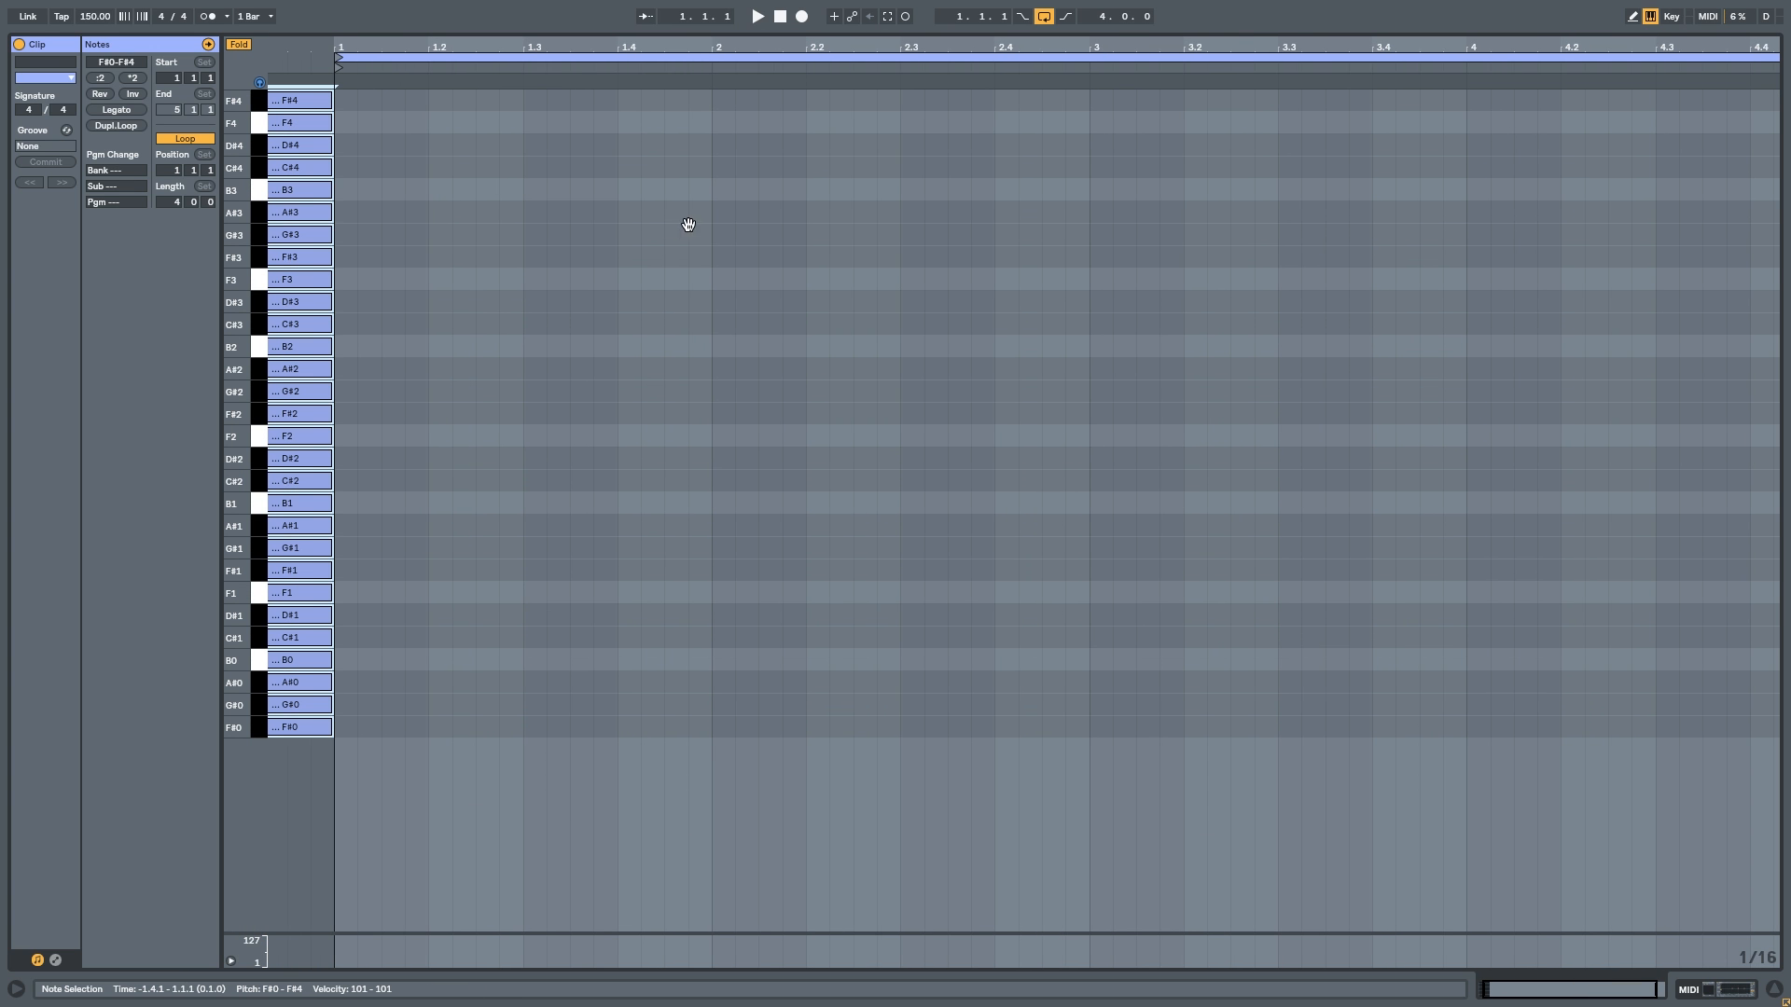
left_click(451, 239)
Step: Raise the highest scale octave to F#4–F#5 and copy notes to fill the gap from F#3 to F4
scroll(383, 420, "left", 5)
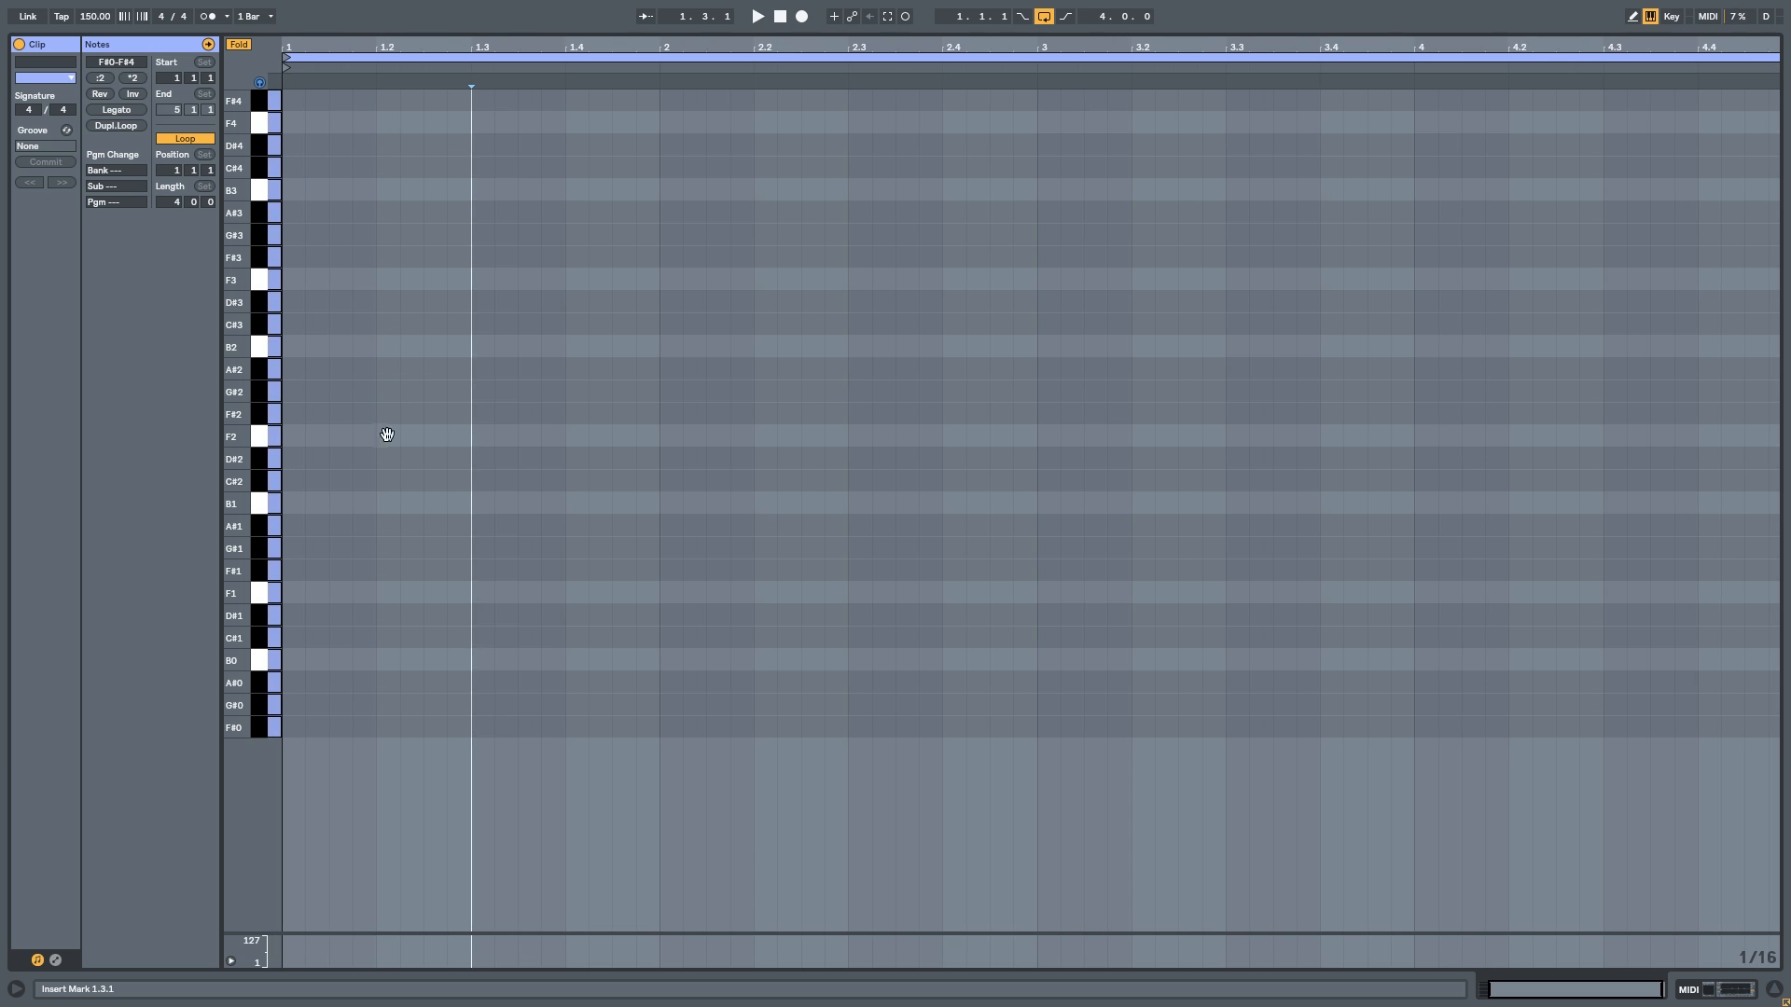
left_click_drag(380, 90, 315, 265)
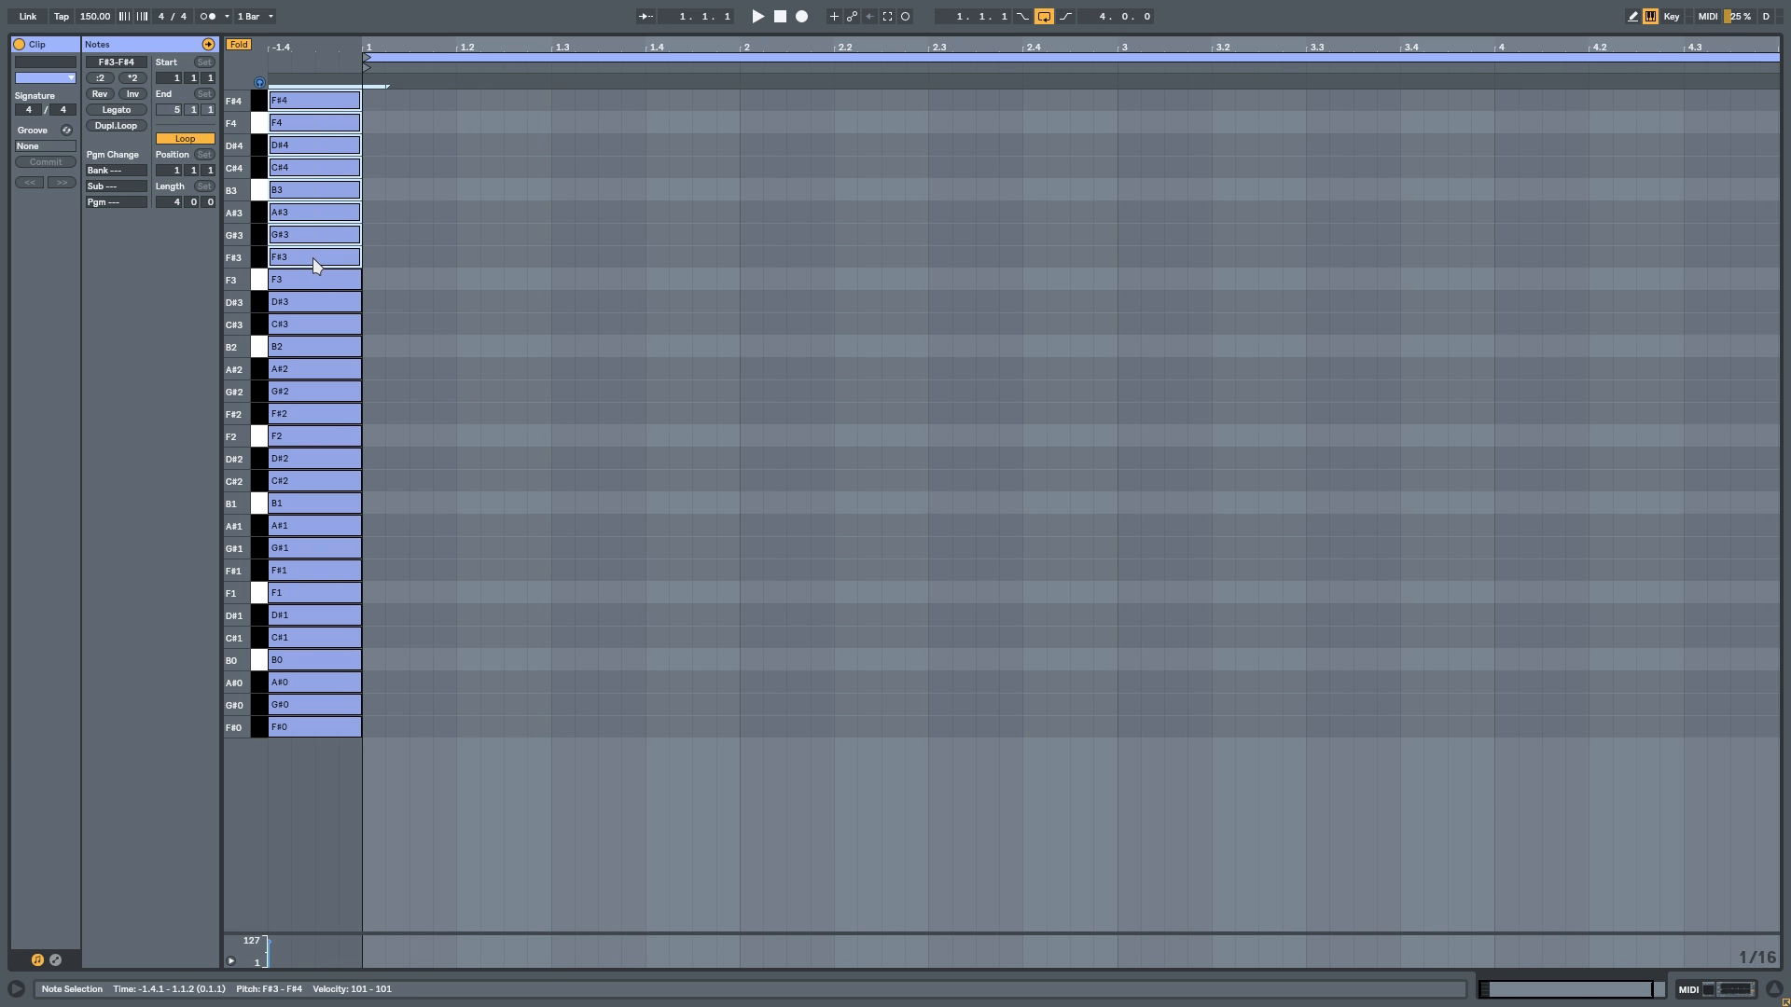
key("shift+Up")
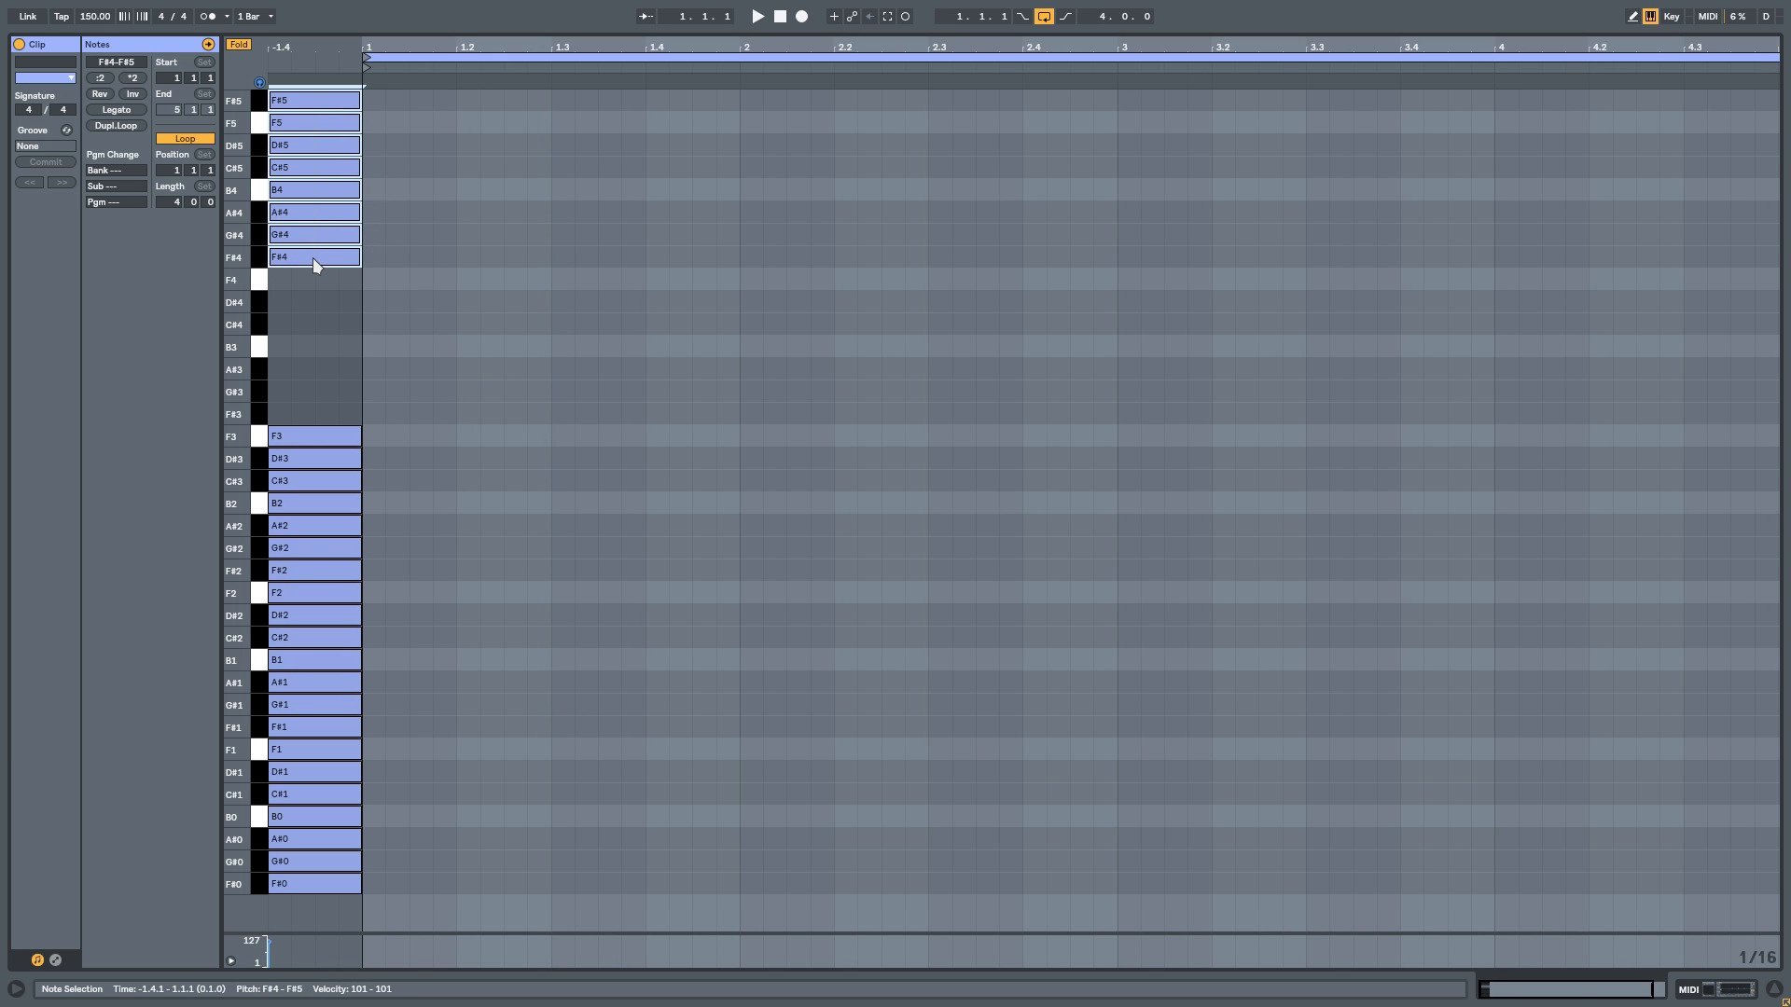
left_click_drag(311, 257, 321, 436)
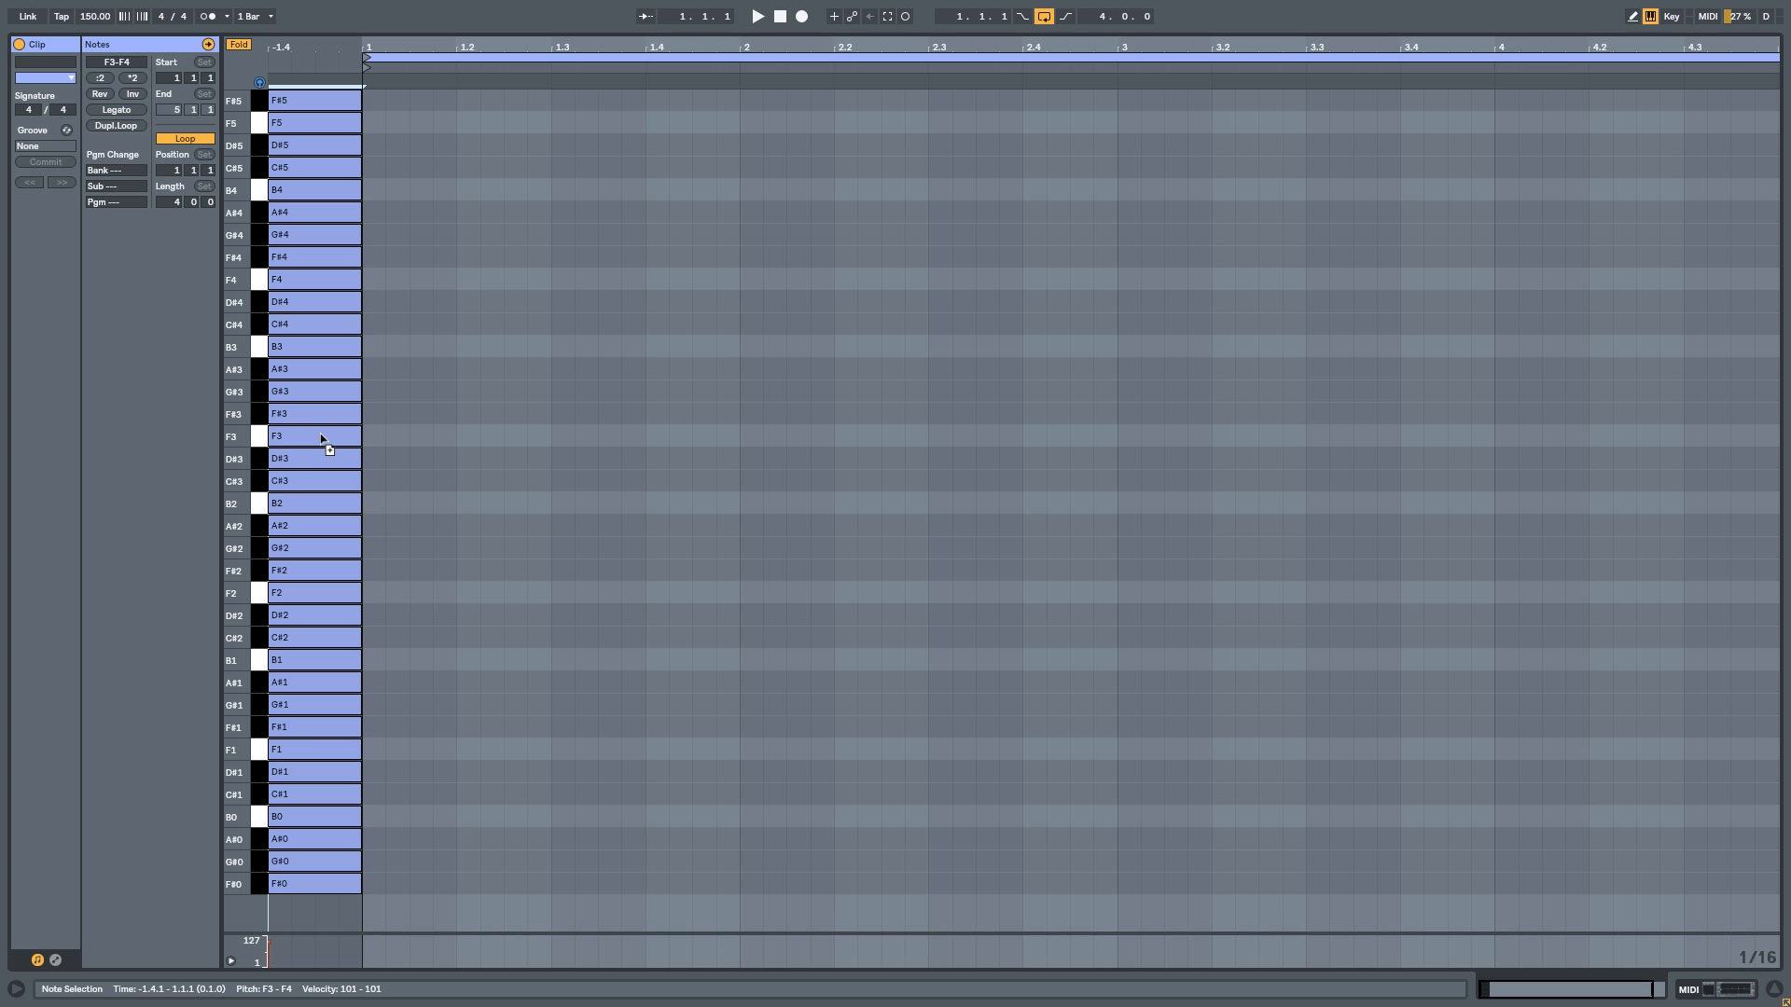
left_click(485, 369)
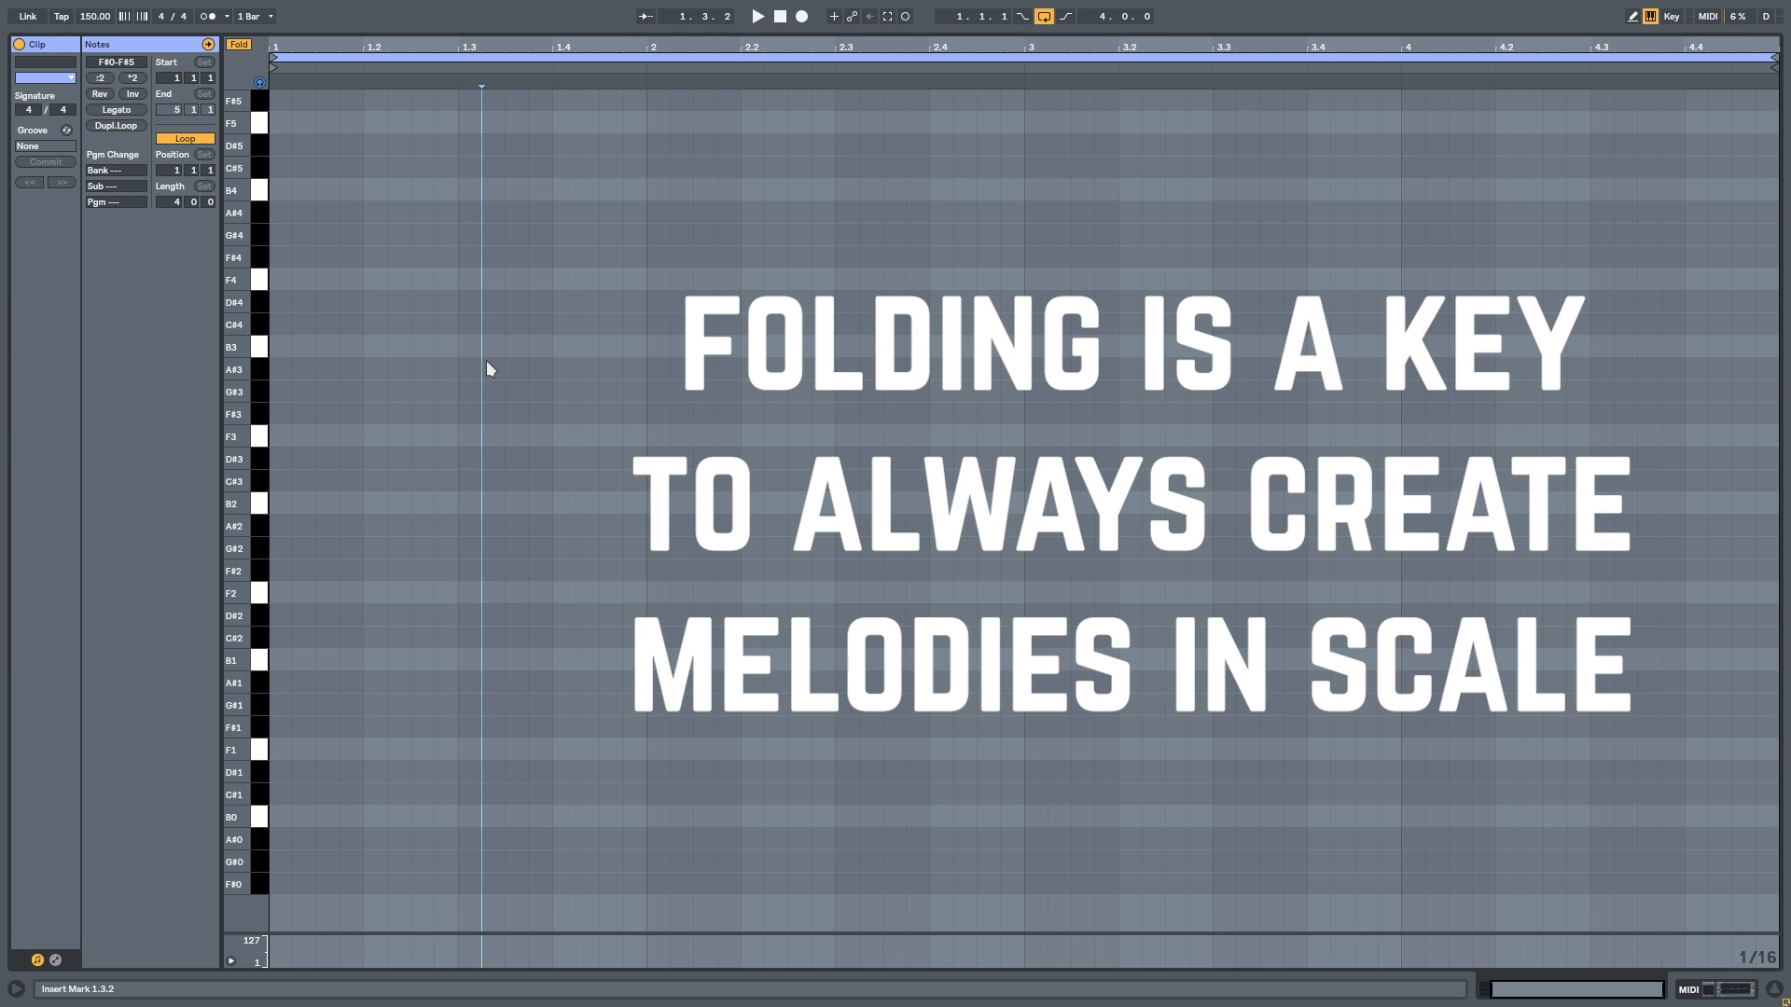
Step: Build a two-beat first chord at 1.1.1 from F#2, A#2, C#3 and G#3, removing the F3
left_click_drag(272, 570, 457, 570)
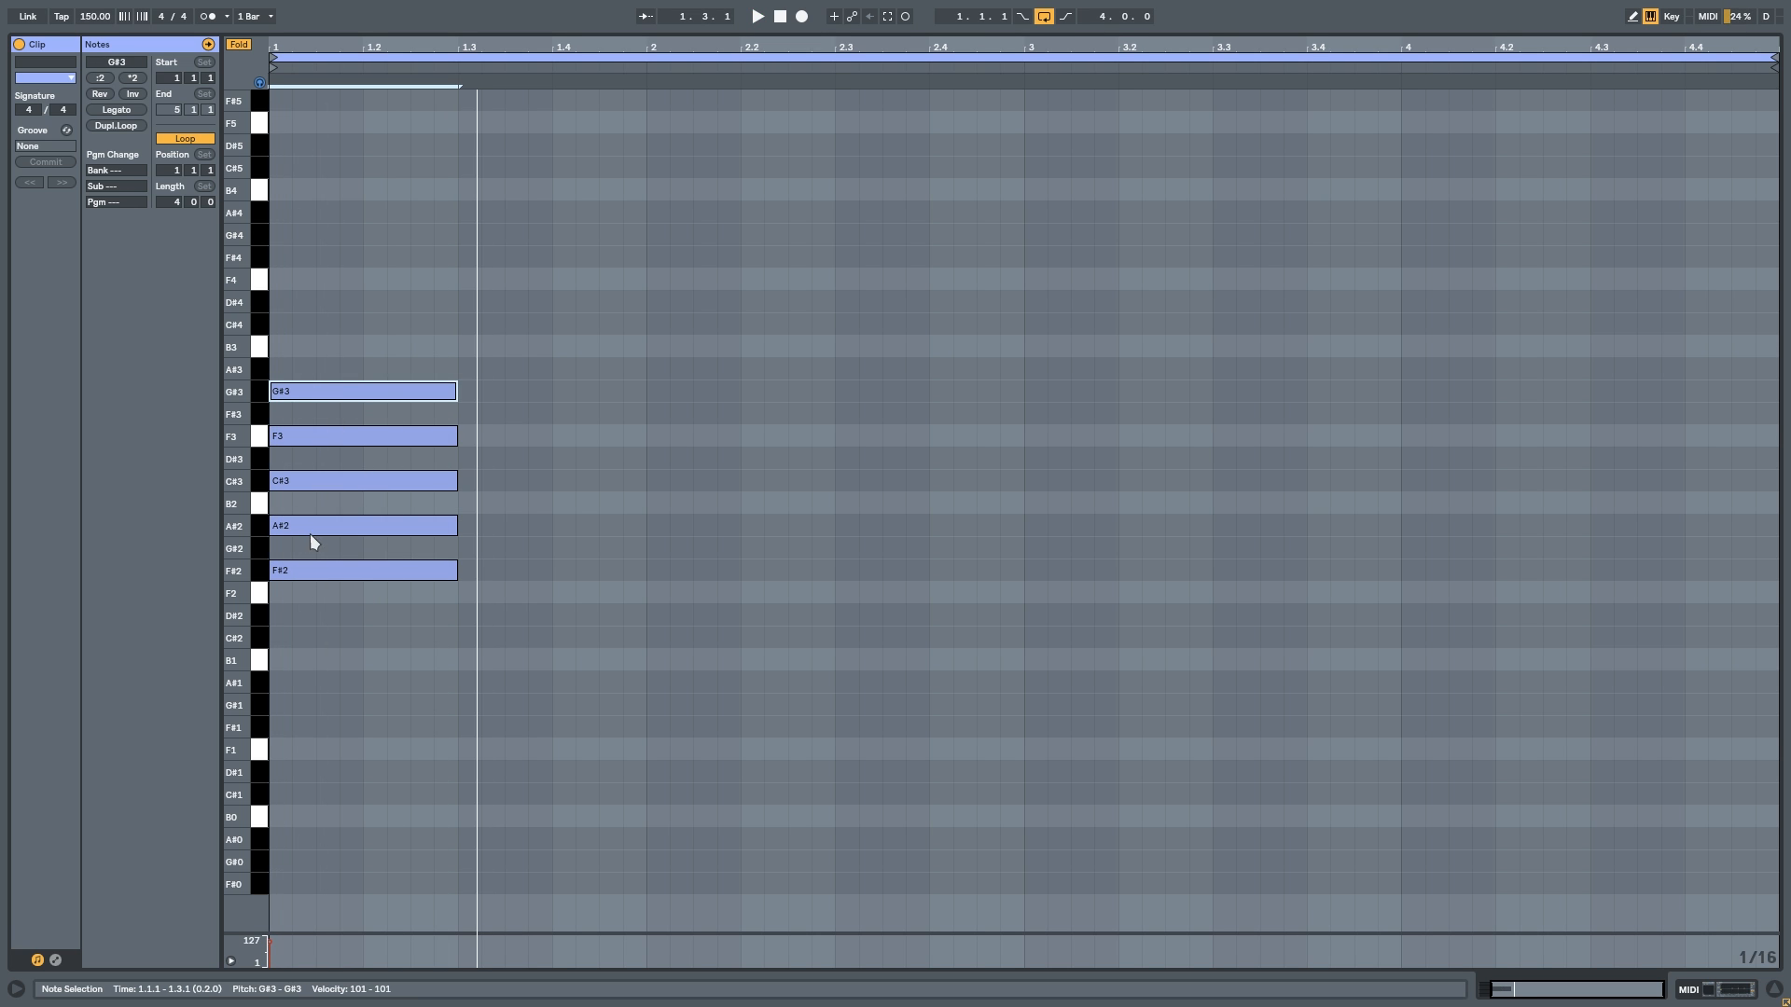
left_click_drag(300, 571, 318, 392)
key("space")
left_click_drag(318, 392, 315, 459)
key("Delete")
Step: Build a second chord at 1.4.1 from D#2, F#2, G#2, C#3 and F3 while playing the loop
left_click_drag(315, 459, 584, 571)
key("space")
key("space")
key("space")
key("space")
key("ctrl+a")
left_click(212, 19)
left_click_drag(584, 570, 584, 481)
left_click_drag(584, 481, 584, 432)
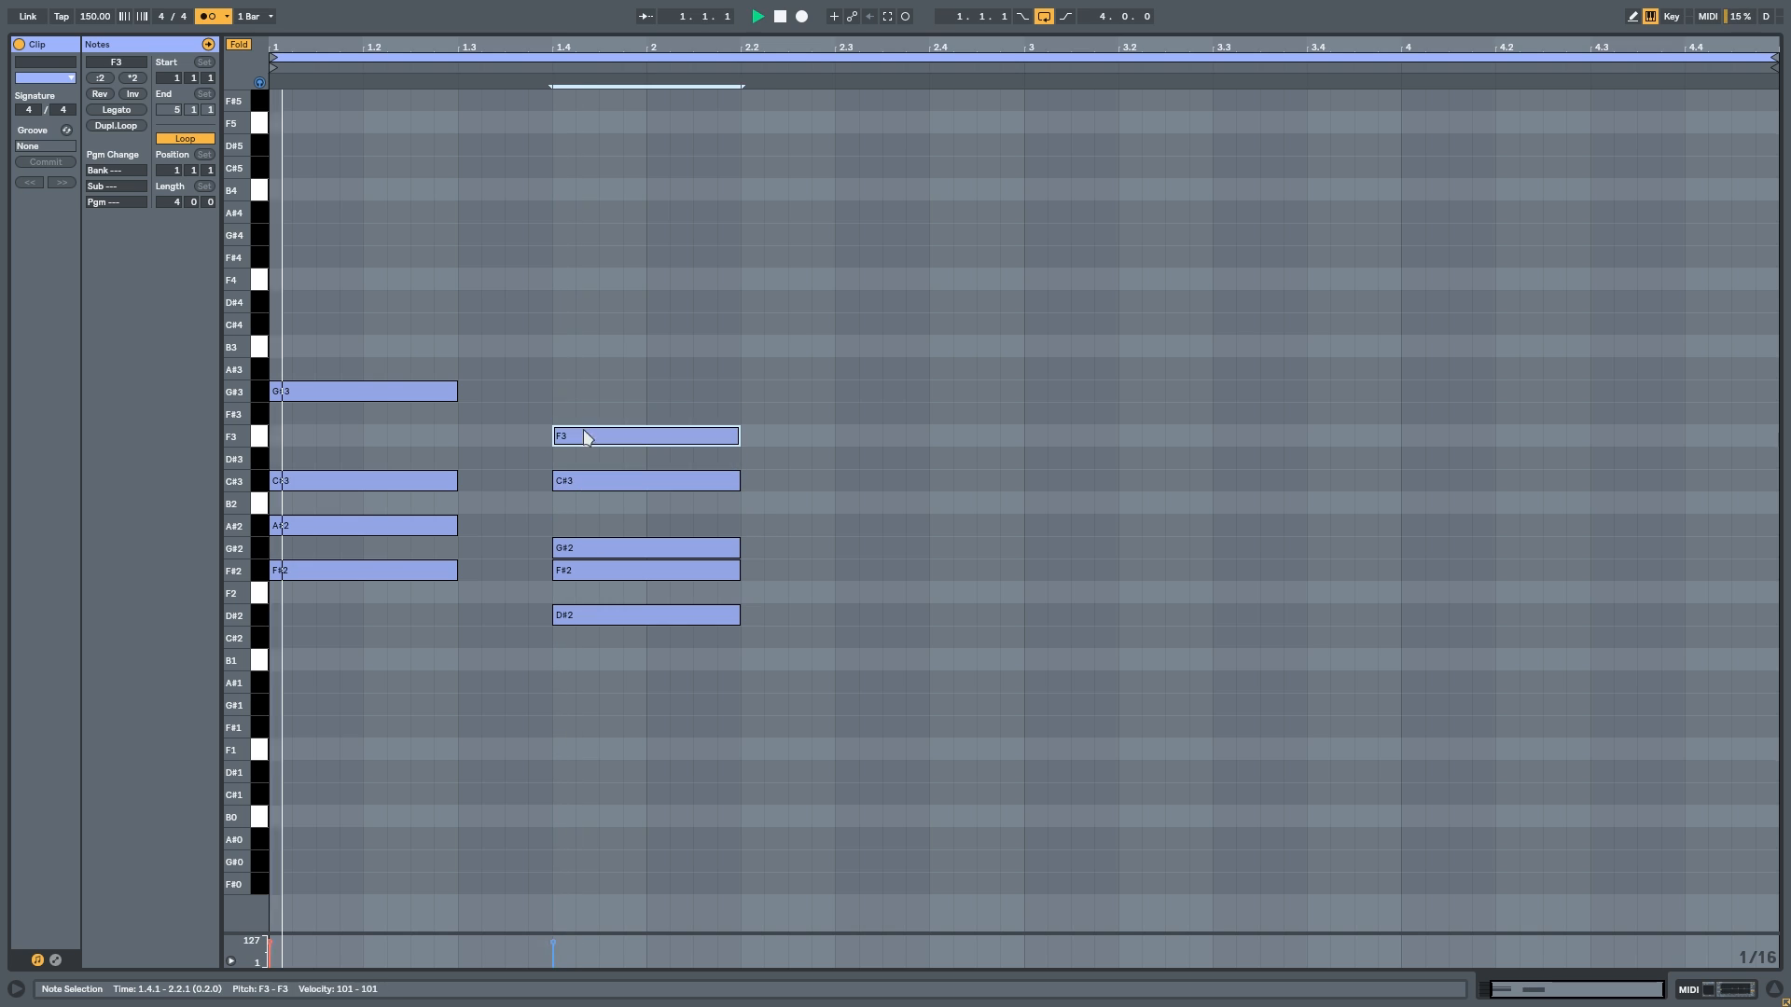
Step: Extend the second chord to bar 3 and add a third chord of B1, D#2, C#3 and F#3 lasting through bar 4
left_click_drag(740, 615, 1231, 617)
left_click_drag(1231, 618, 1232, 571)
left_click_drag(1231, 571, 1183, 481)
left_click_drag(1183, 481, 1072, 588)
key("Delete")
left_click(984, 593)
key("space")
left_click_drag(1131, 316, 1778, 660)
left_click(1321, 770)
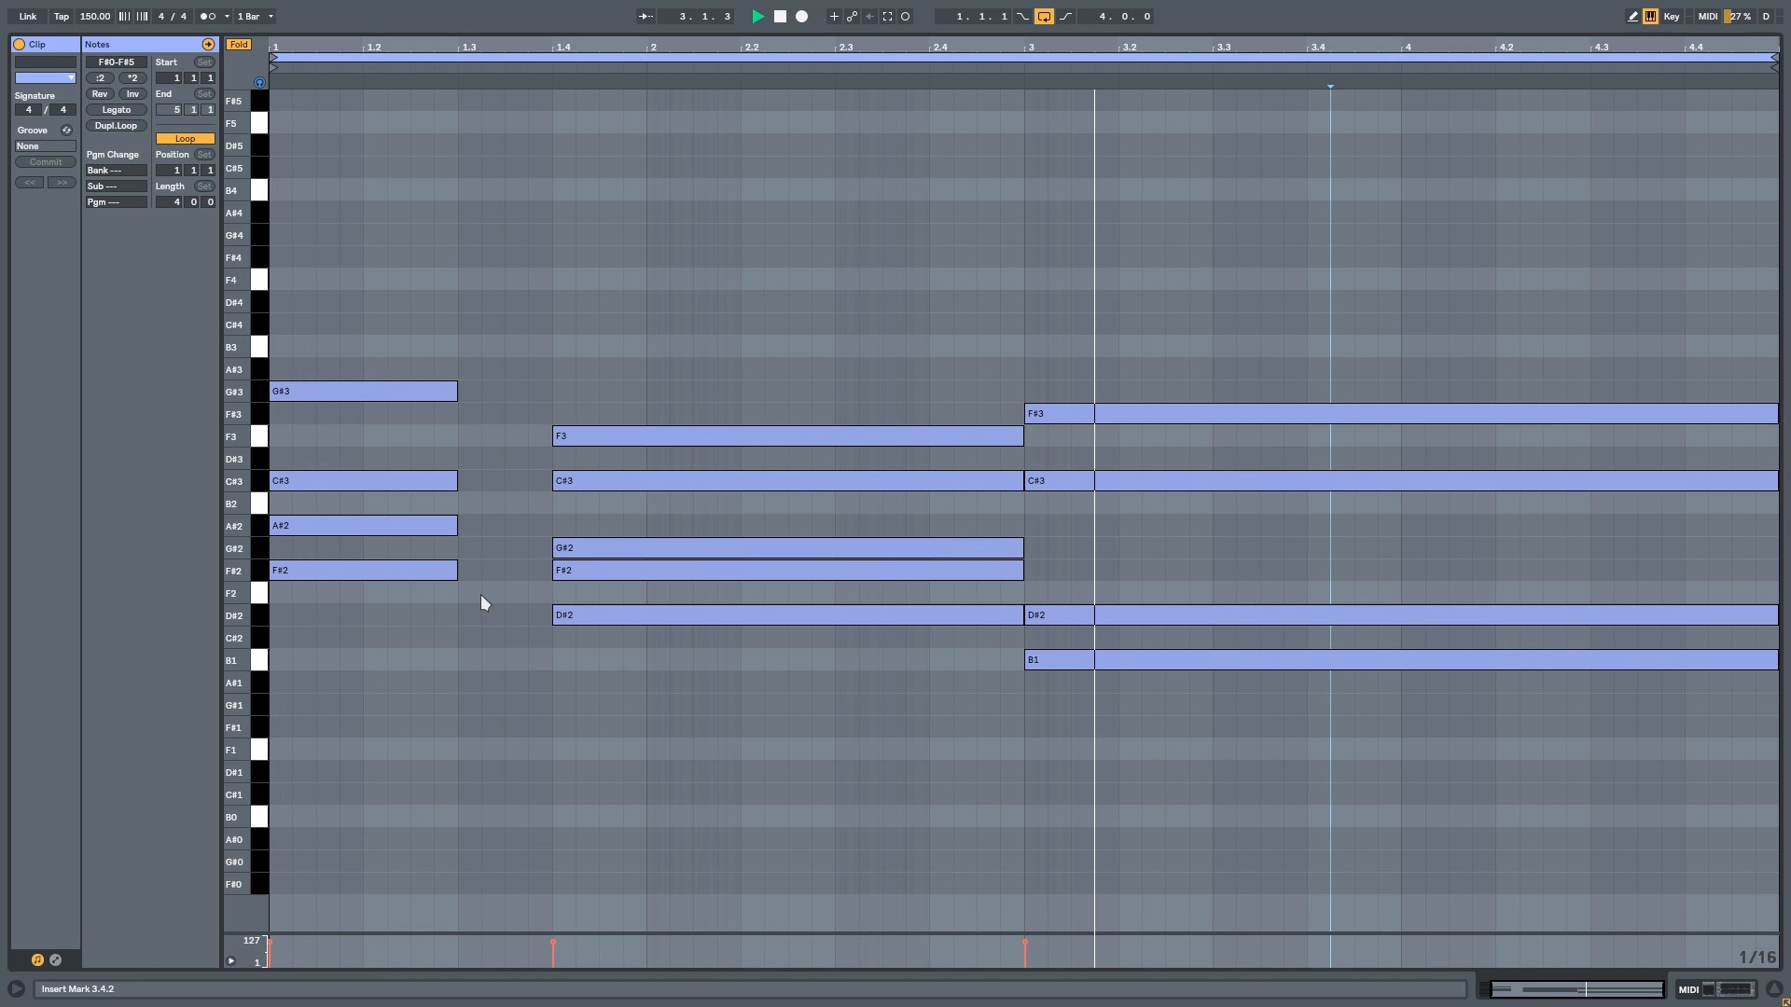
Step: Lengthen all four notes of the first chord to beat 1.4
left_click_drag(474, 586, 551, 391)
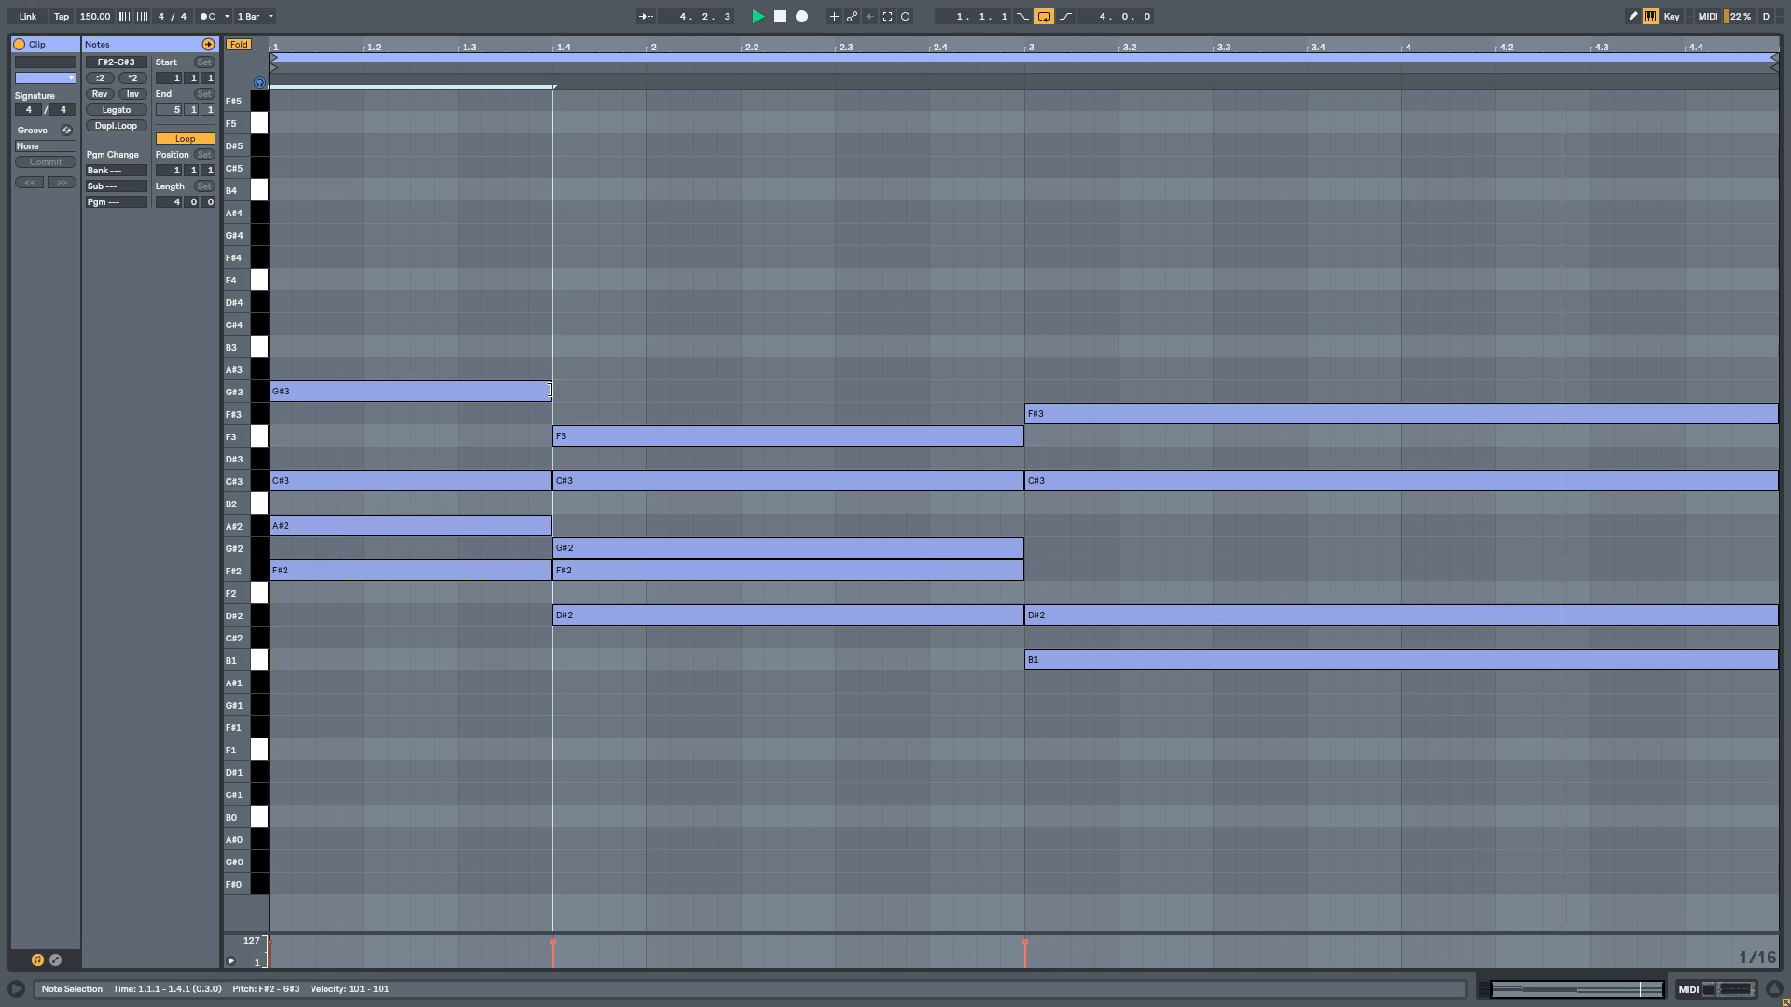
left_click(640, 315)
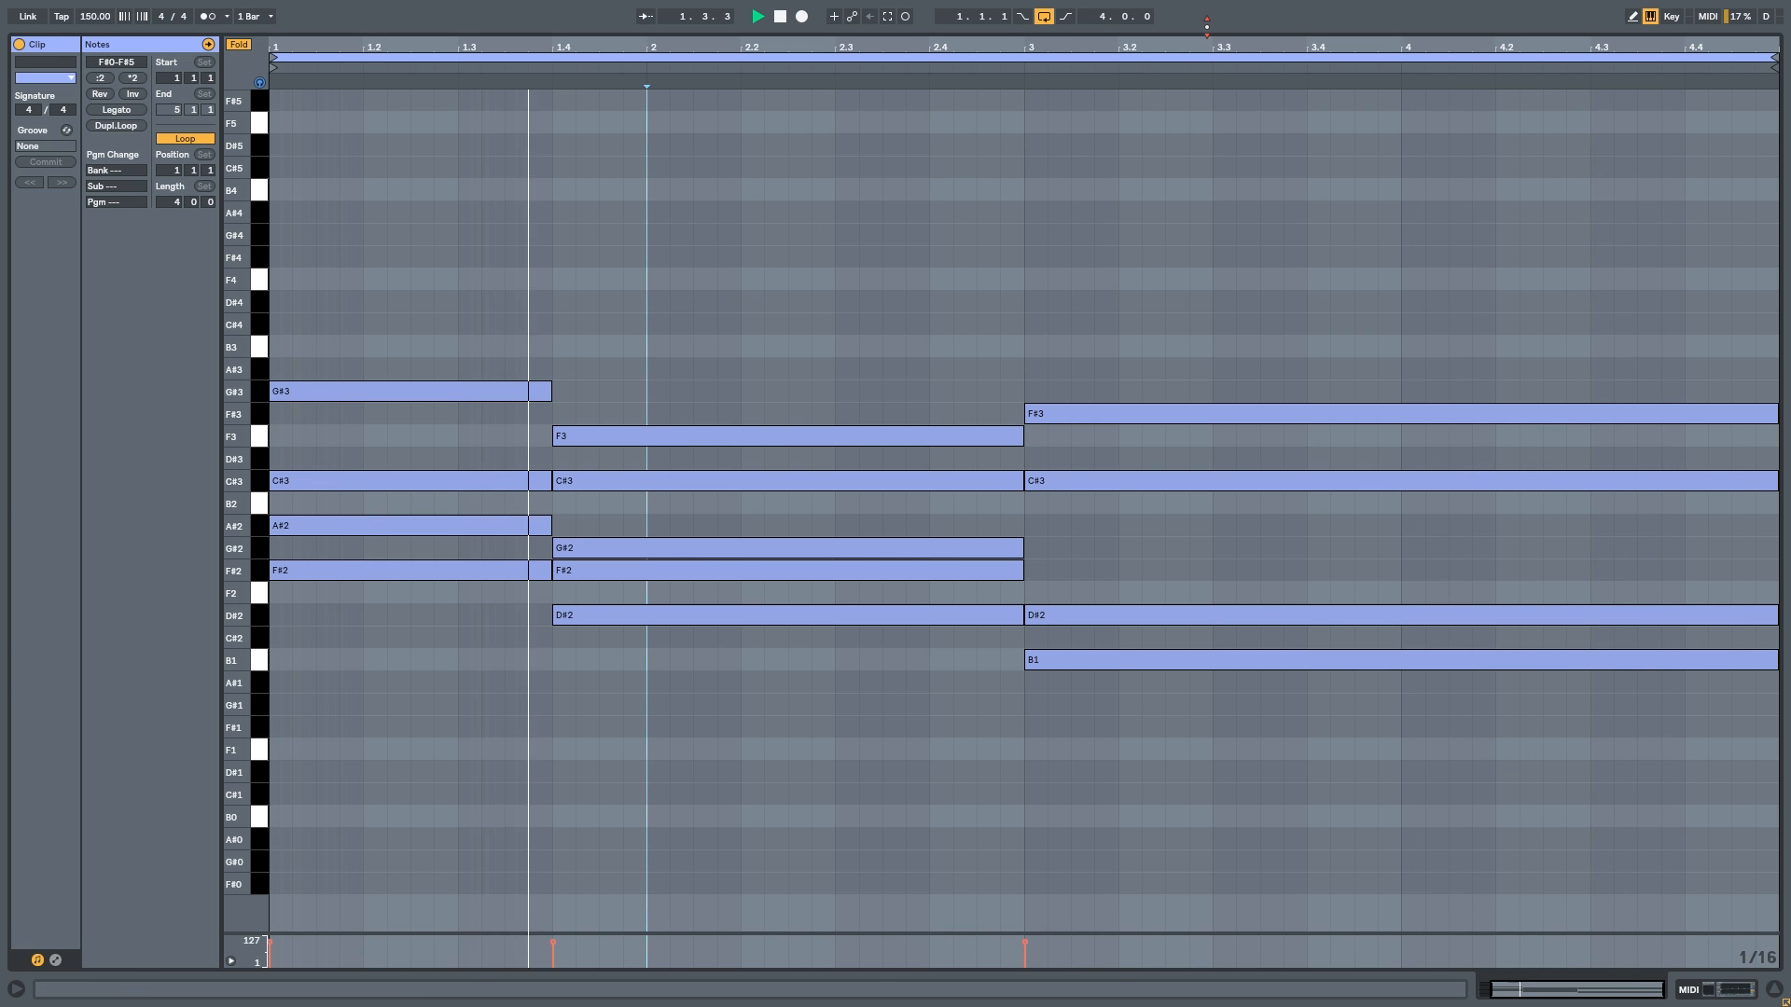
Step: View the chord clip among the arrangement tracks during playback, reopen its notes and stop playback
key("Tab")
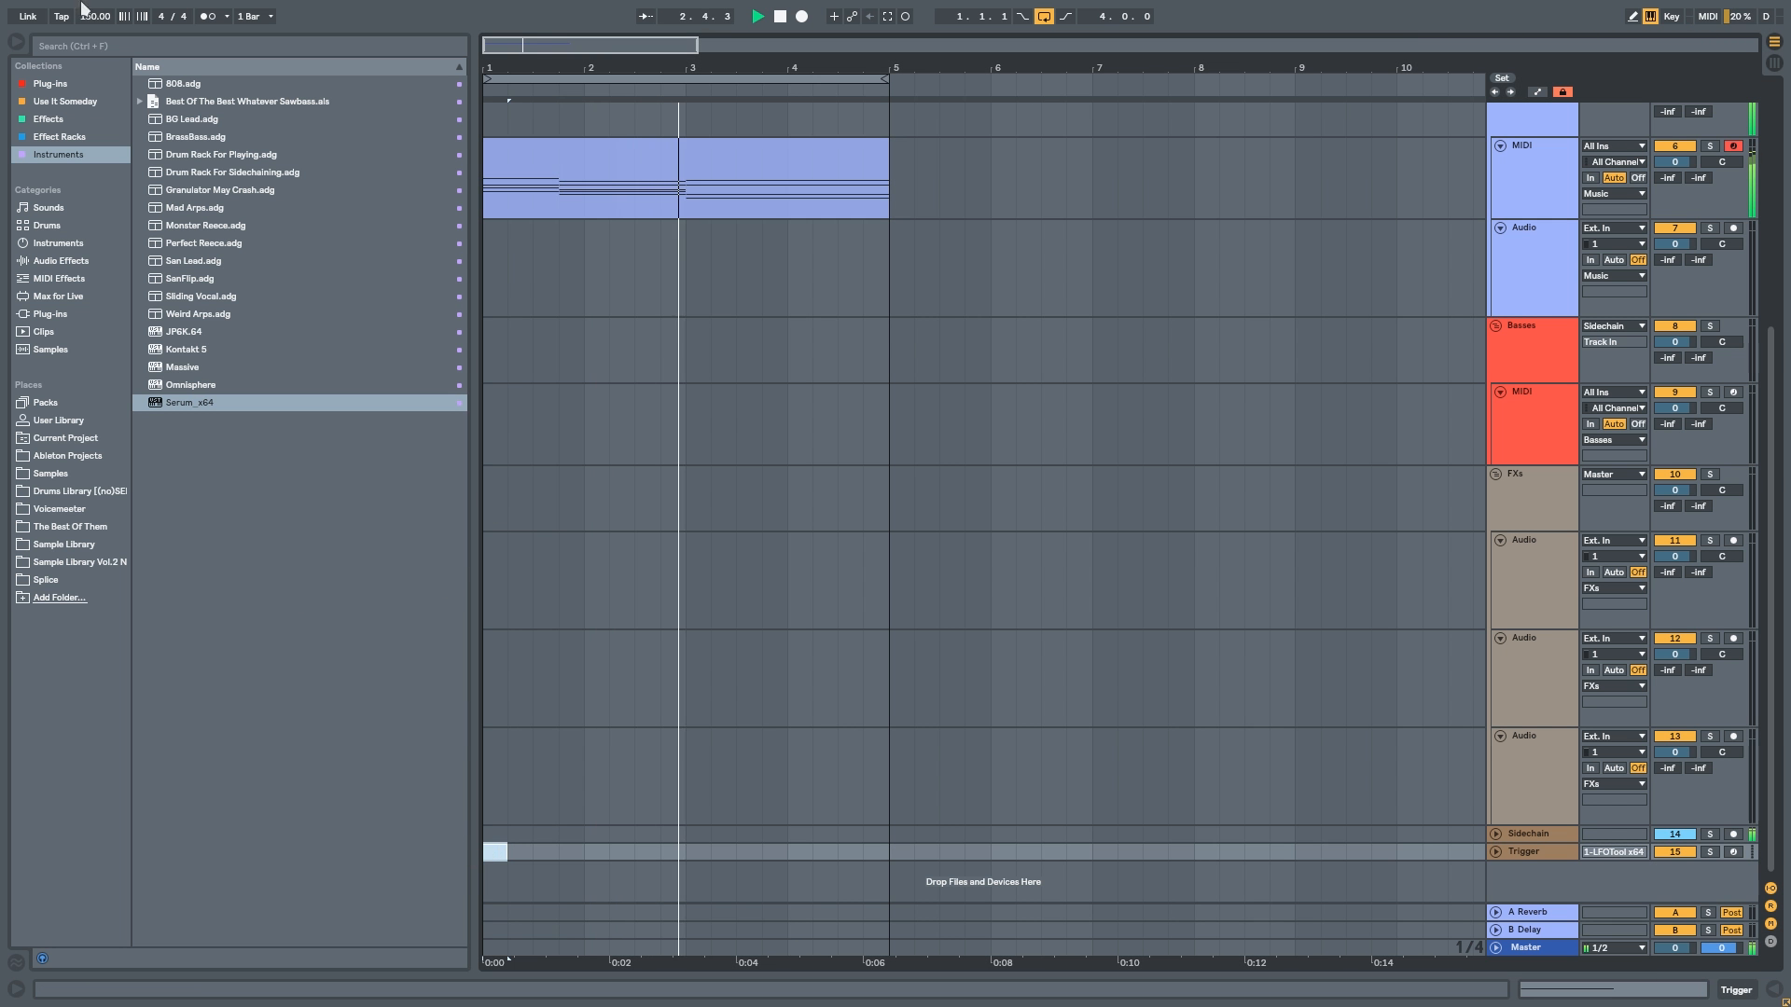
scroll(769, 417, "up", 2)
scroll(768, 417, "up", 3)
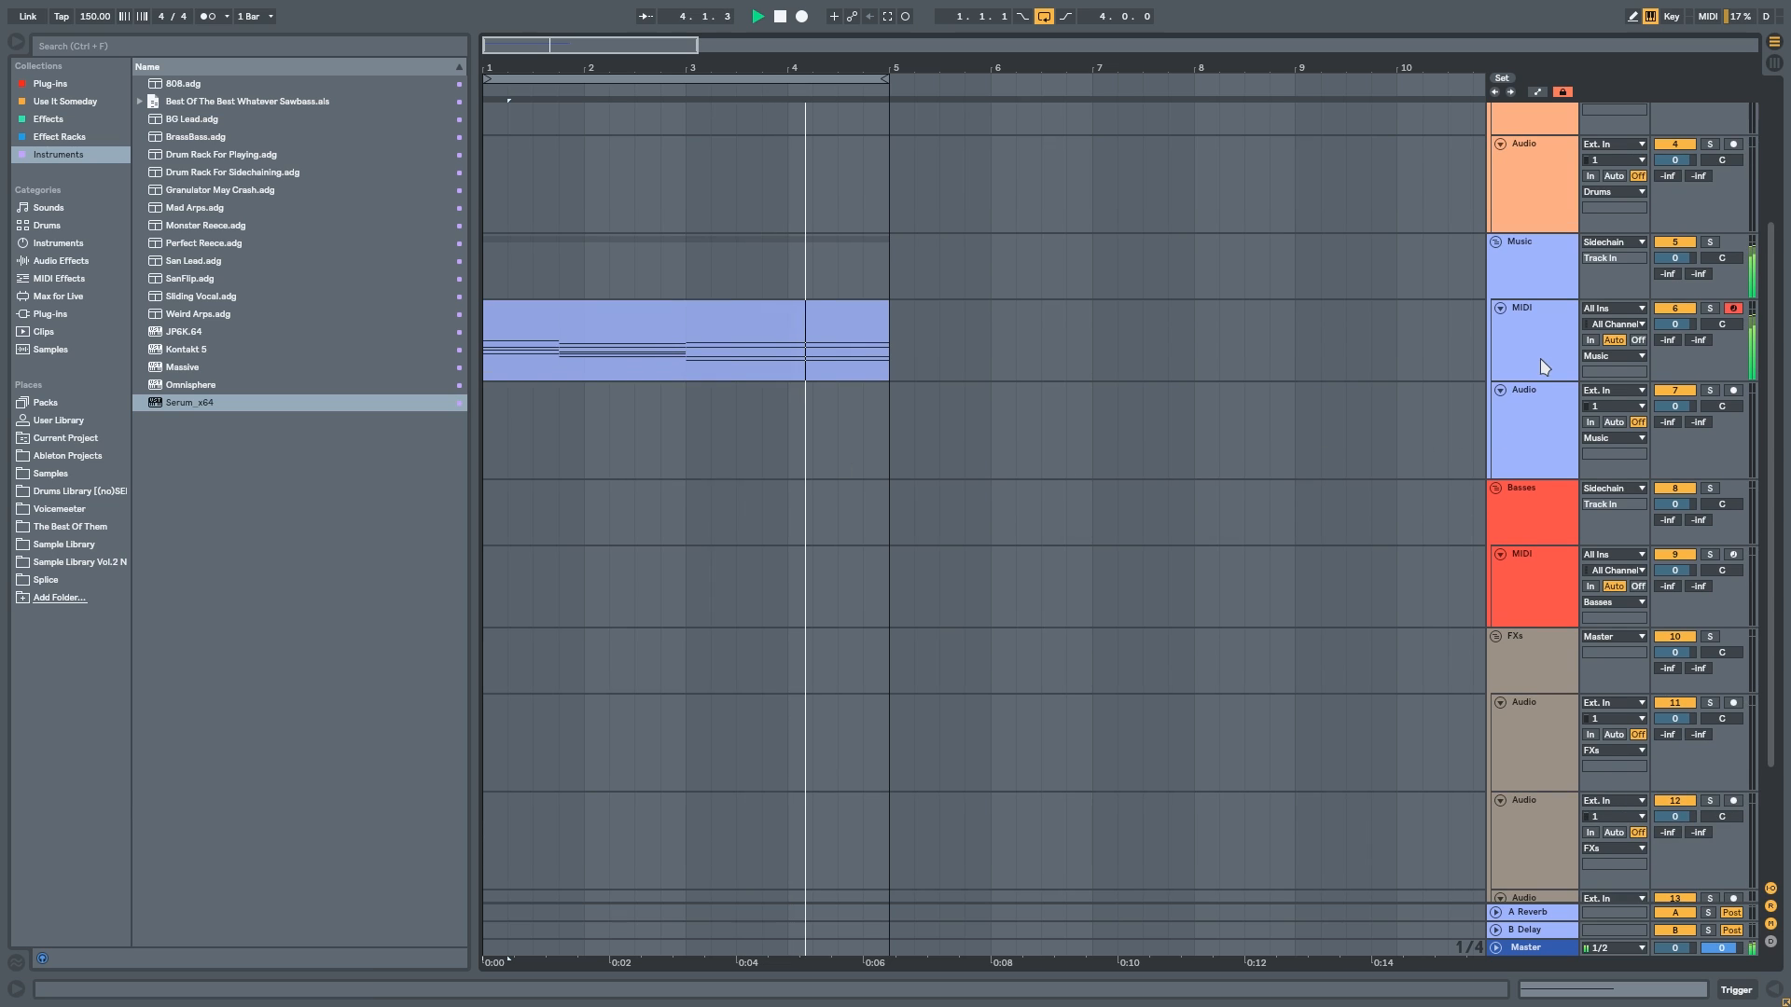
scroll(653, 448, "up", 3)
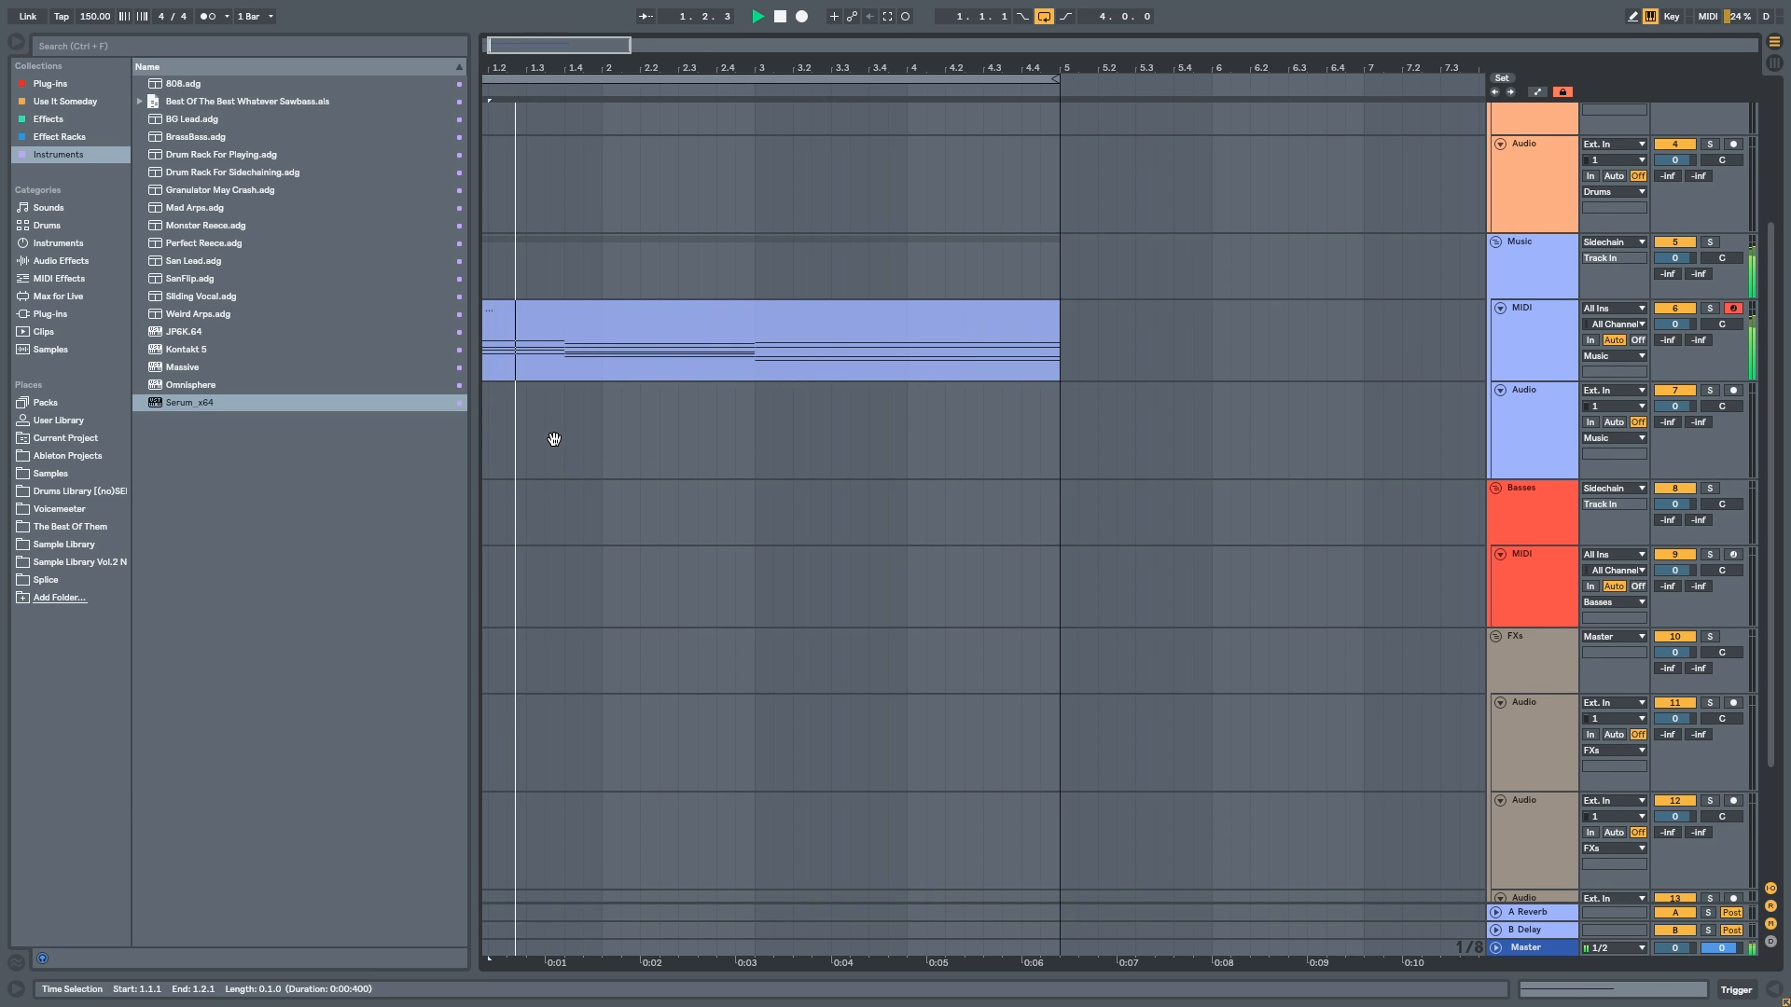
double_click(656, 338)
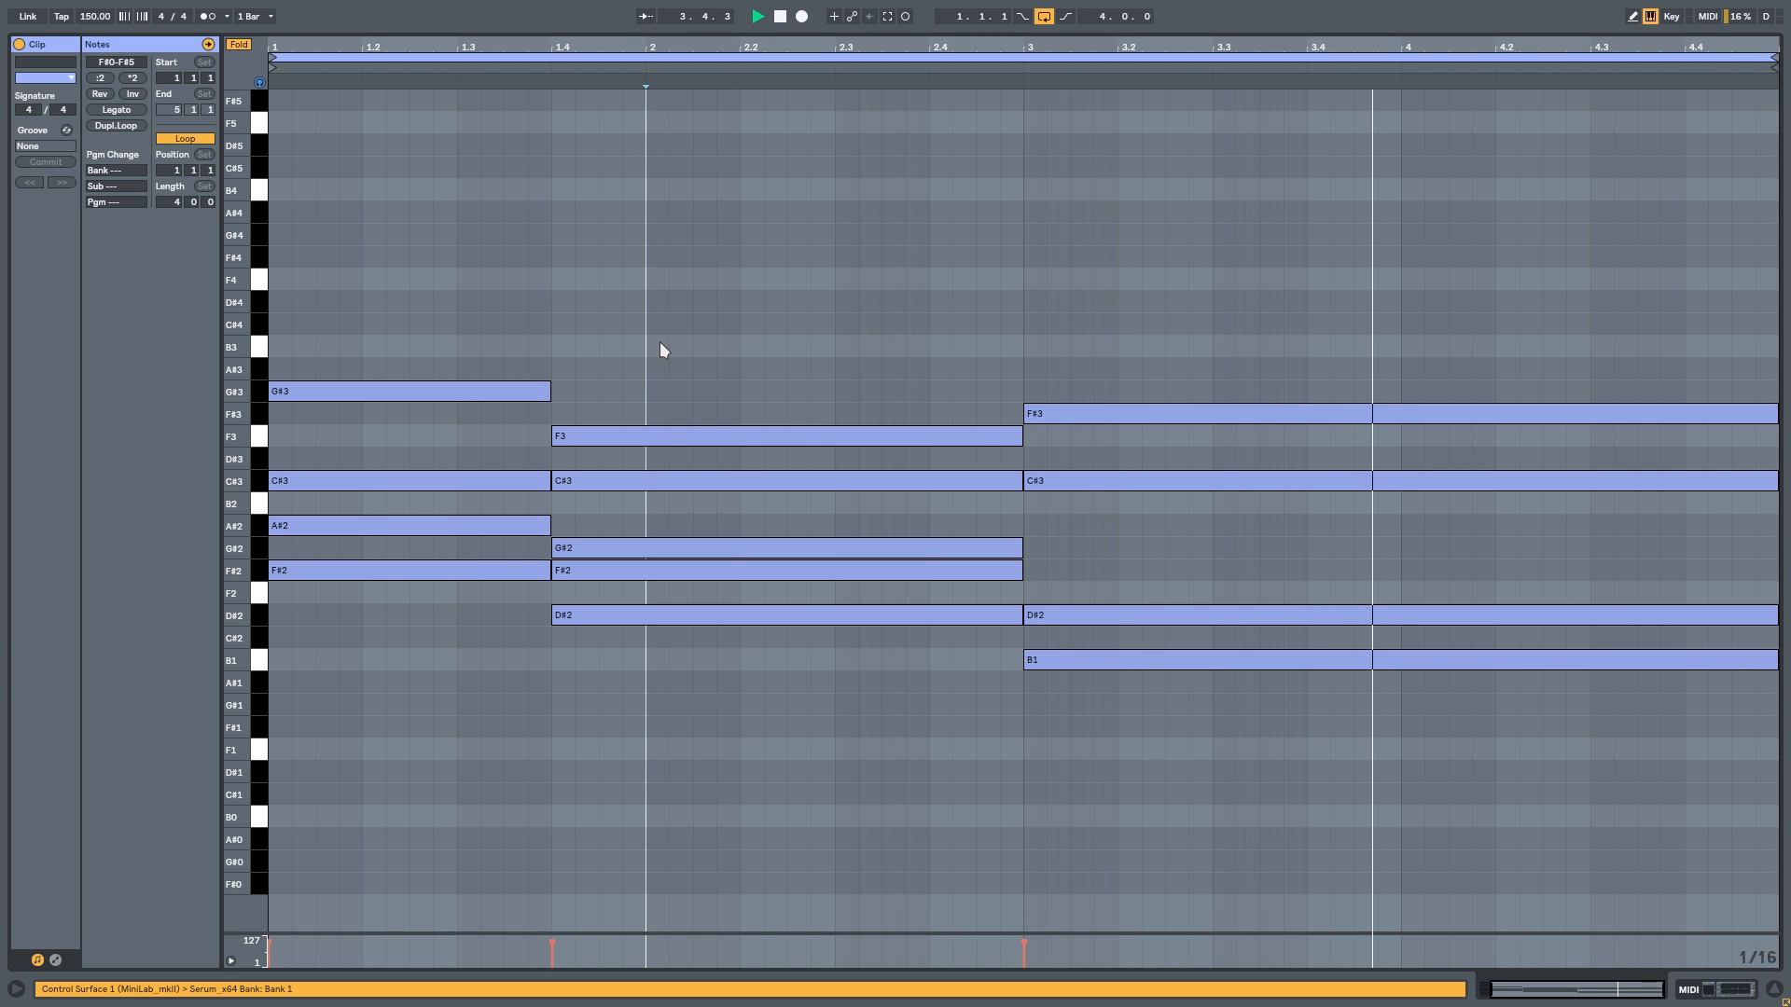
left_click(660, 345)
key("space")
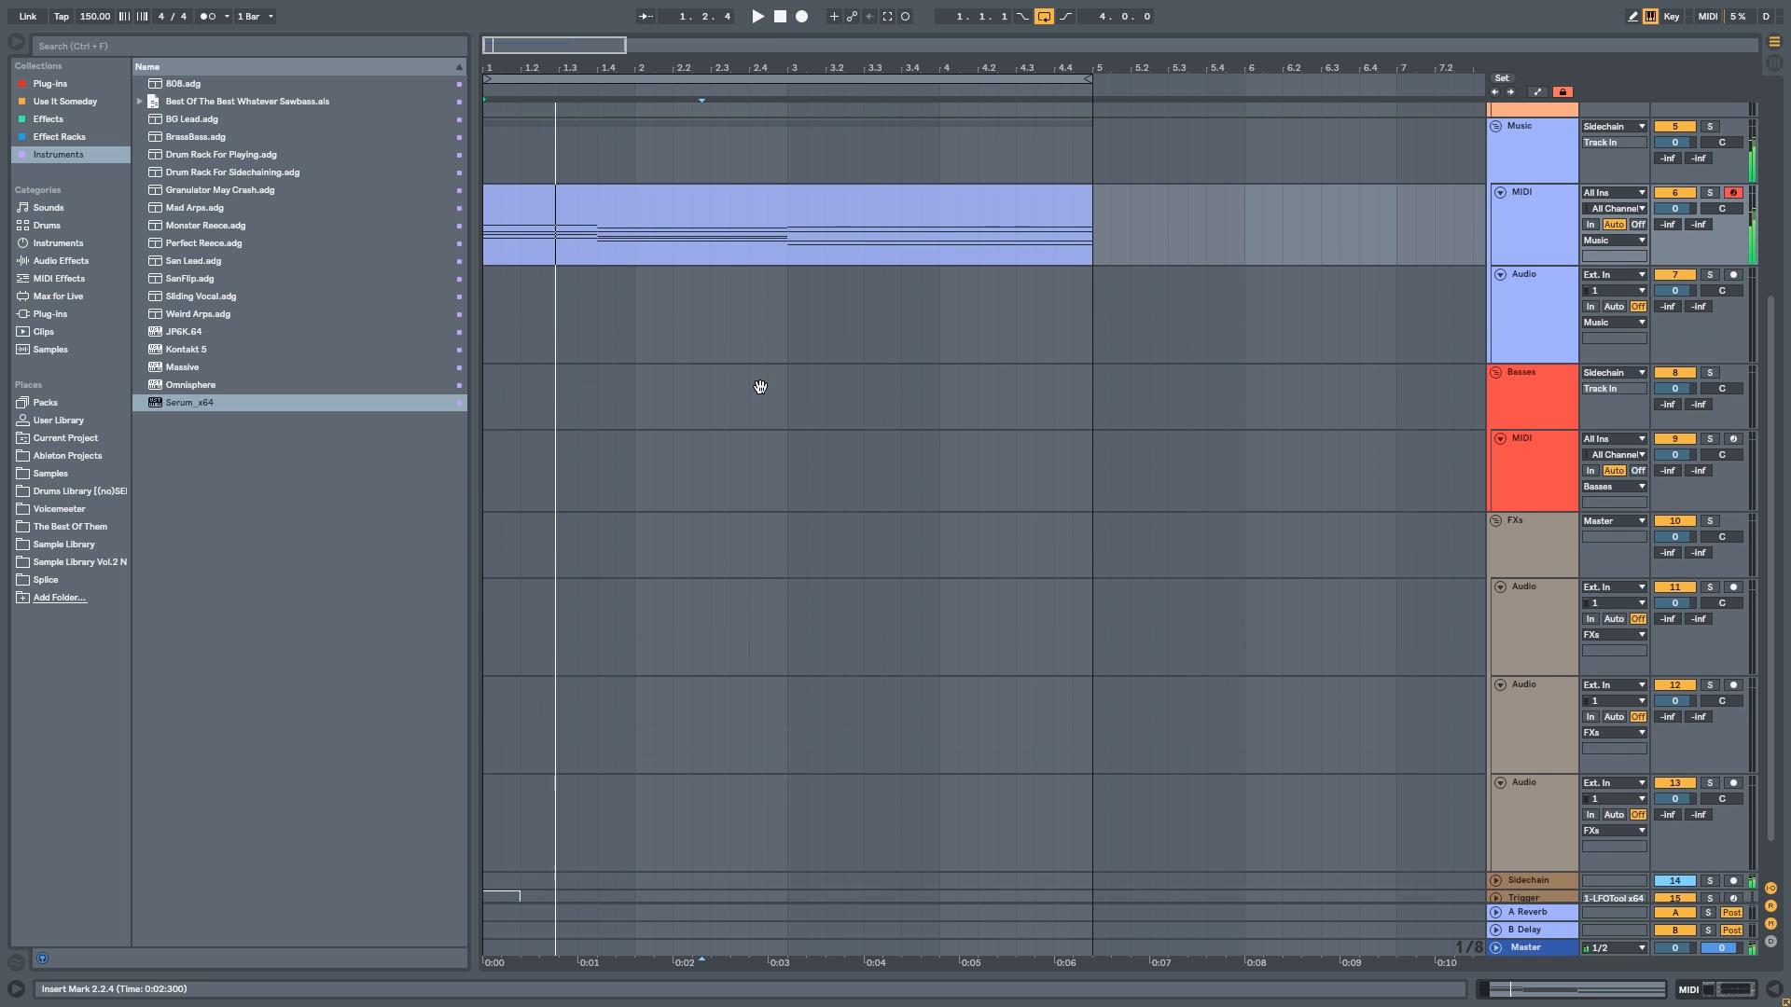
Step: Copy the chord clip to the MIDI track directly below and delete the chord notes from the copy
scroll(1143, 422, "up", 3)
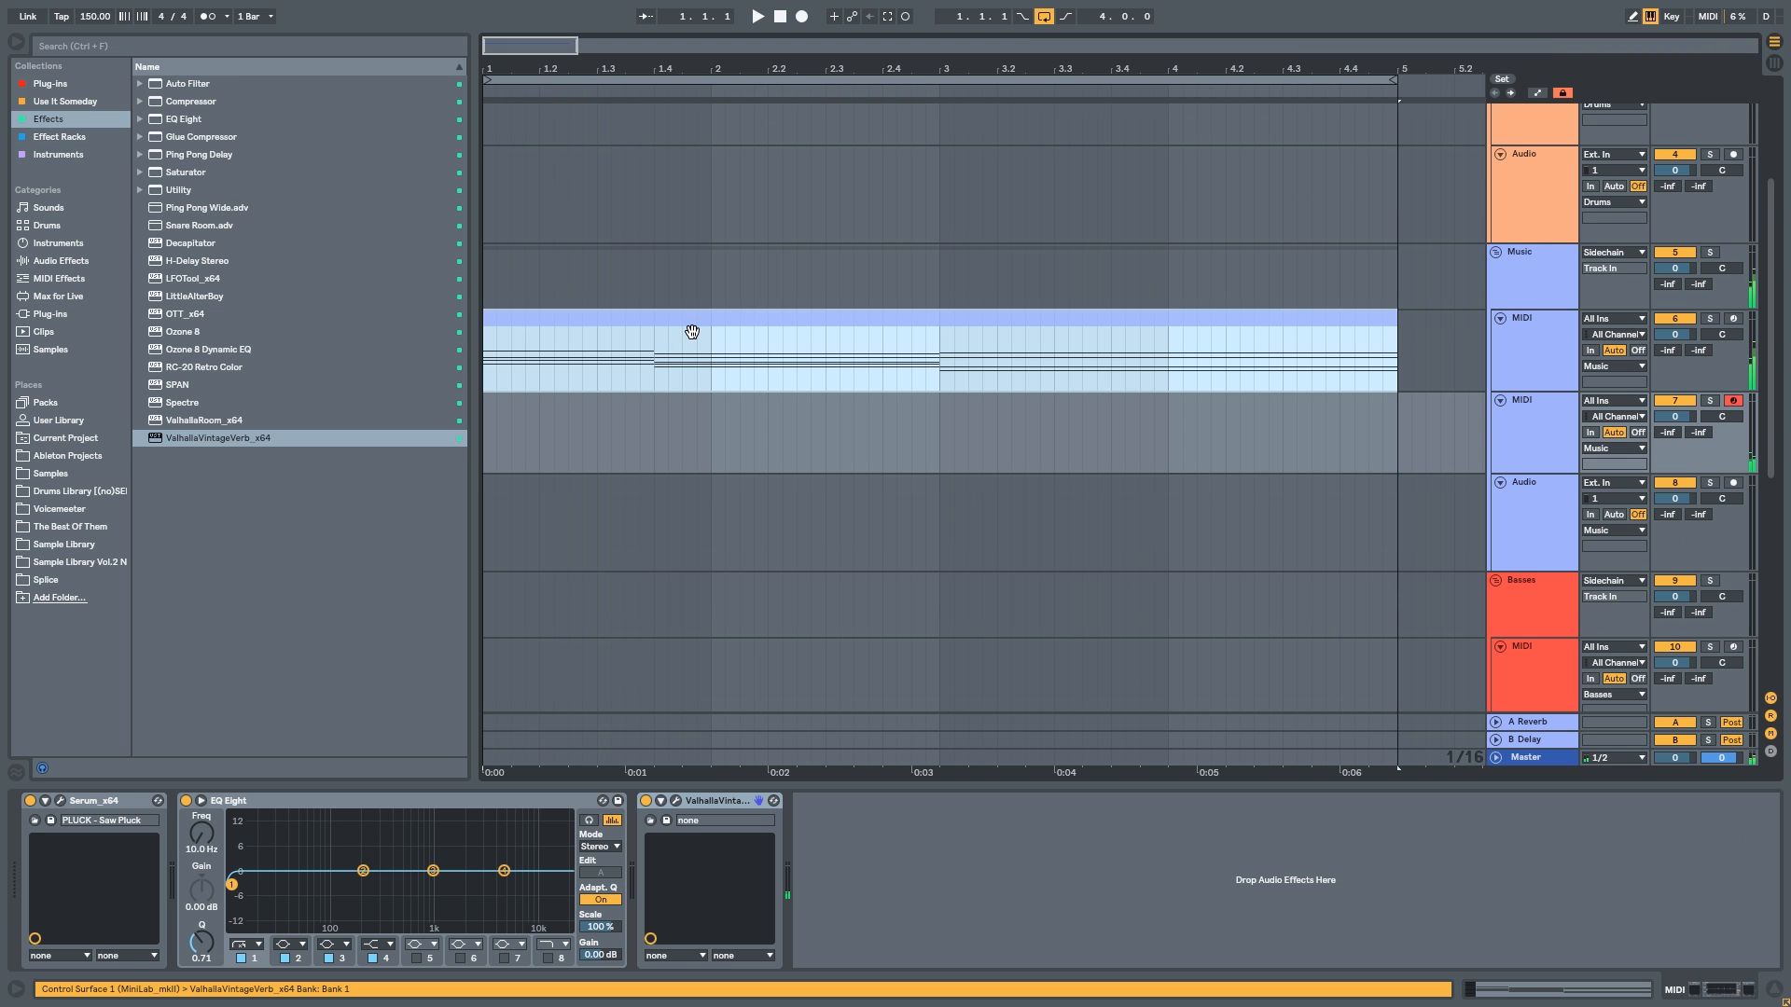
left_click_drag(691, 333, 691, 415)
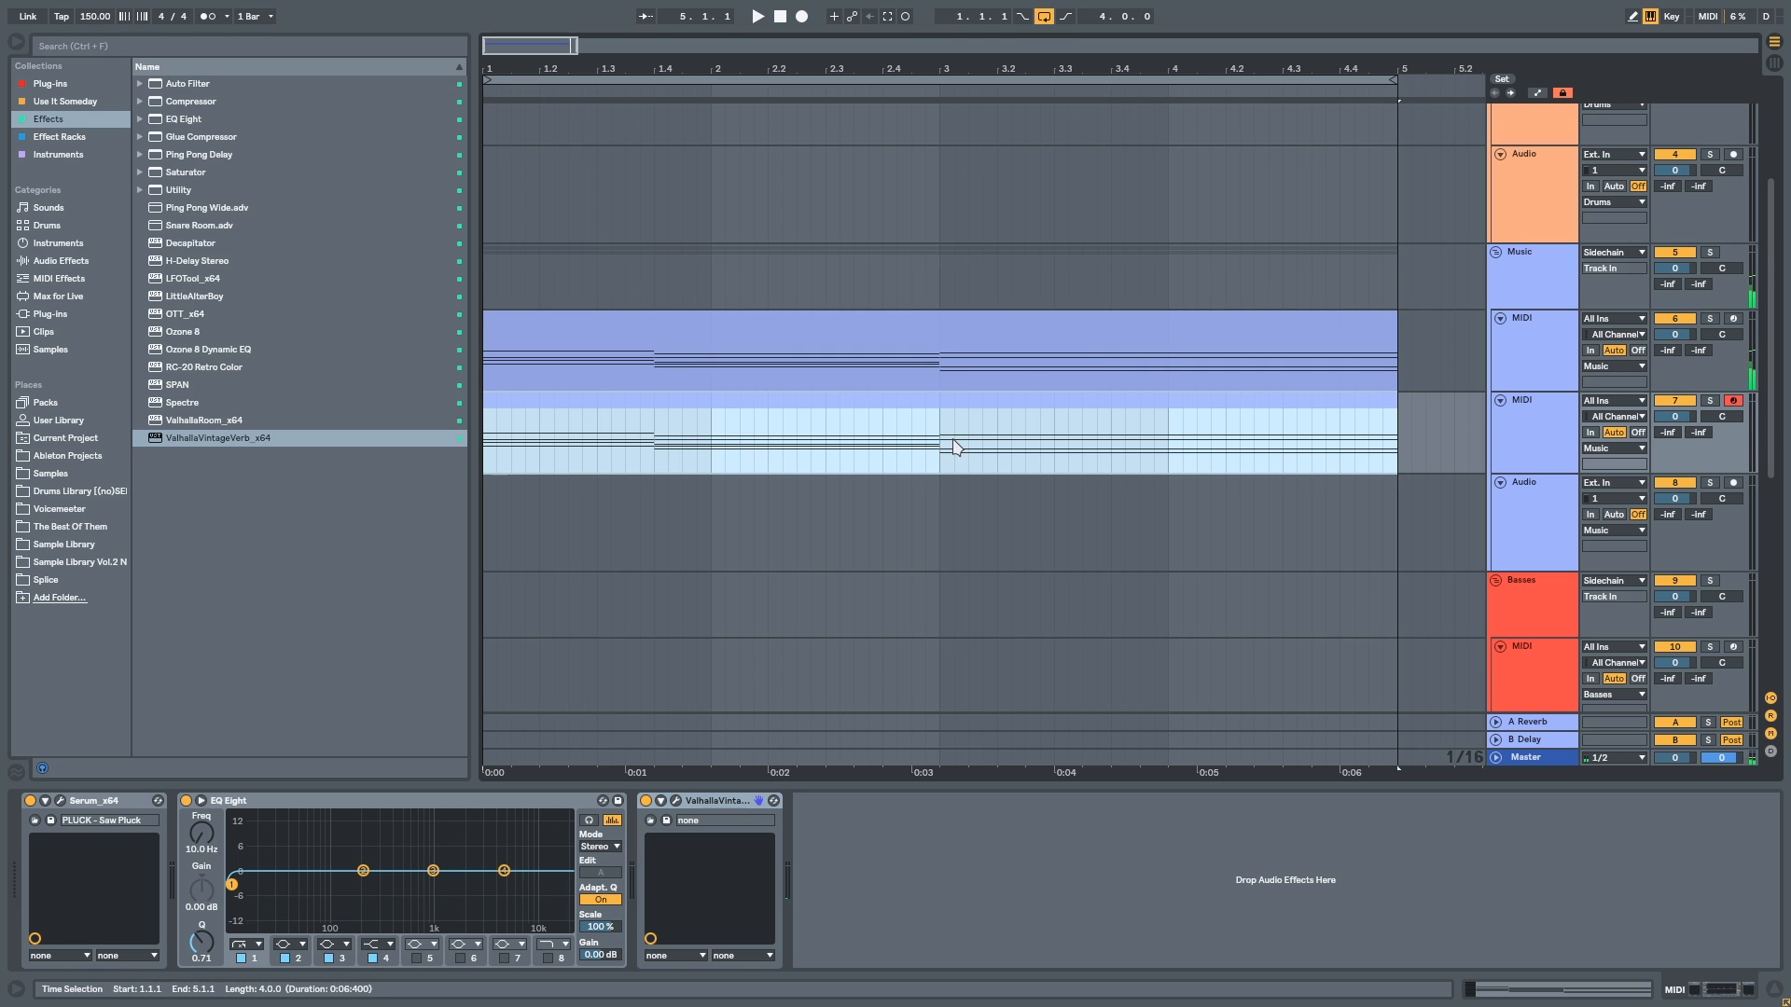
double_click(1146, 415)
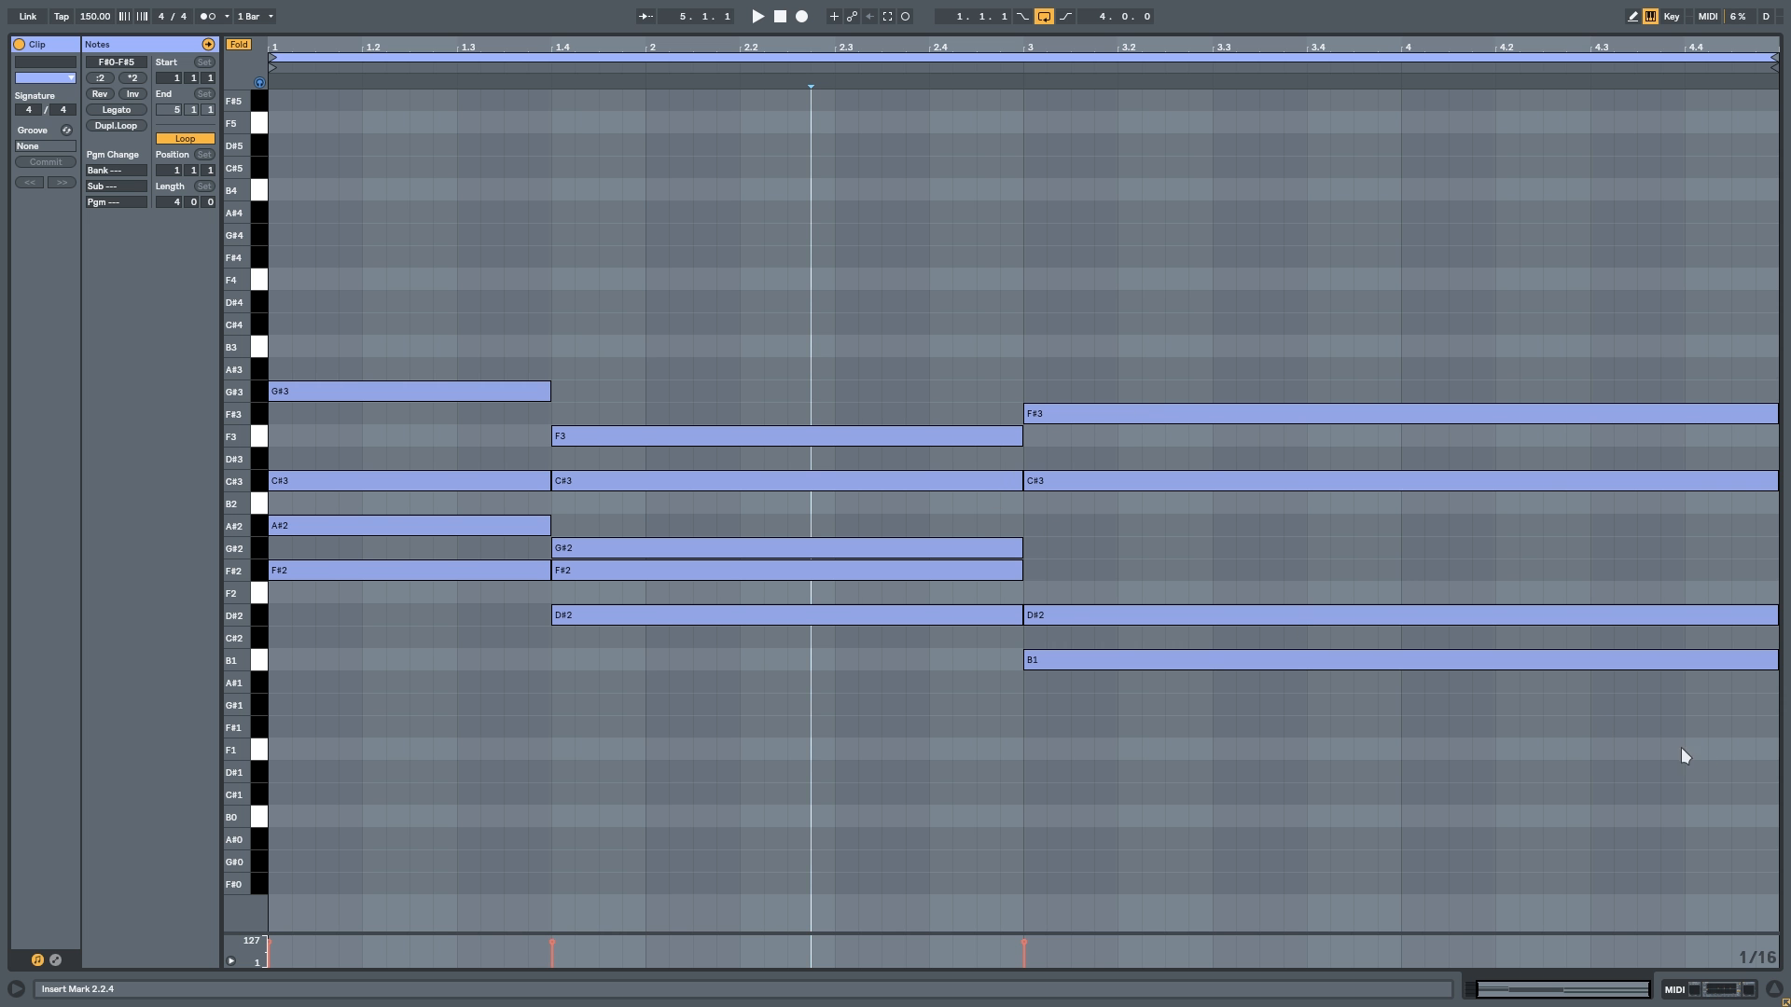
key("ctrl+a")
key("Delete")
left_click(527, 420)
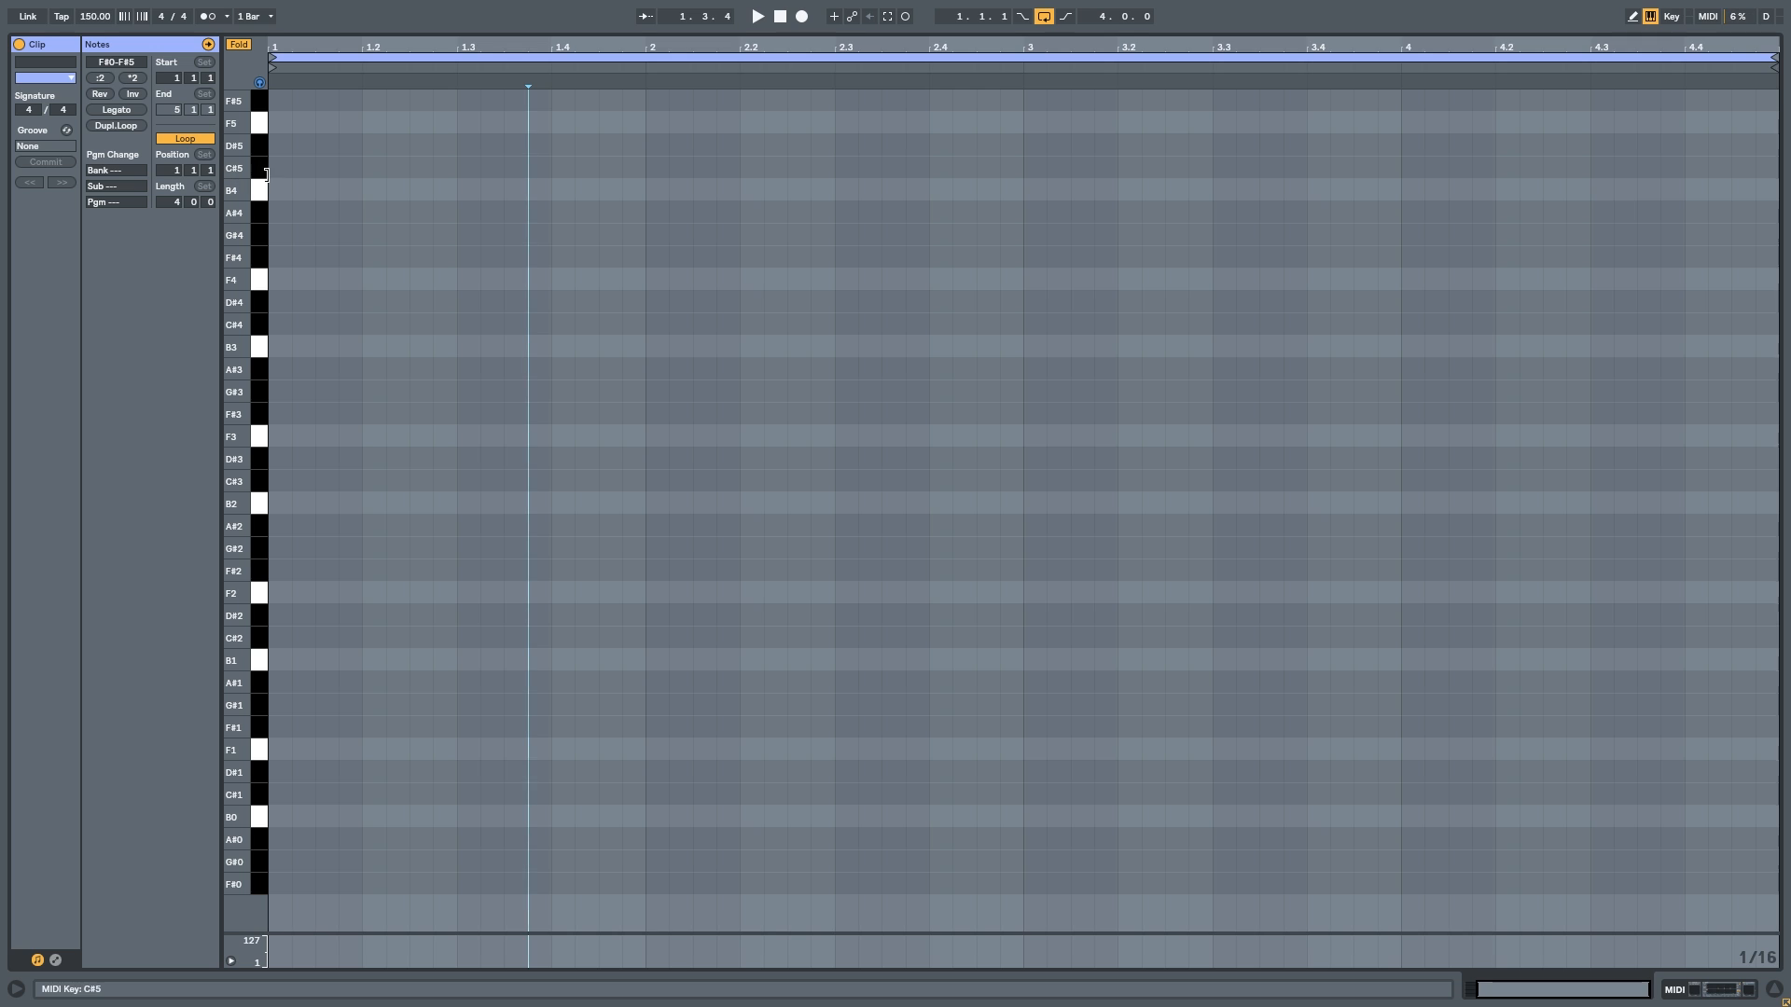
Step: Start the pluck melody with sixteenth notes C#4 at 1.1.1 and A#3 at 1.4.1
left_click_drag(746, 265, 921, 274)
left_click_drag(521, 264, 298, 274)
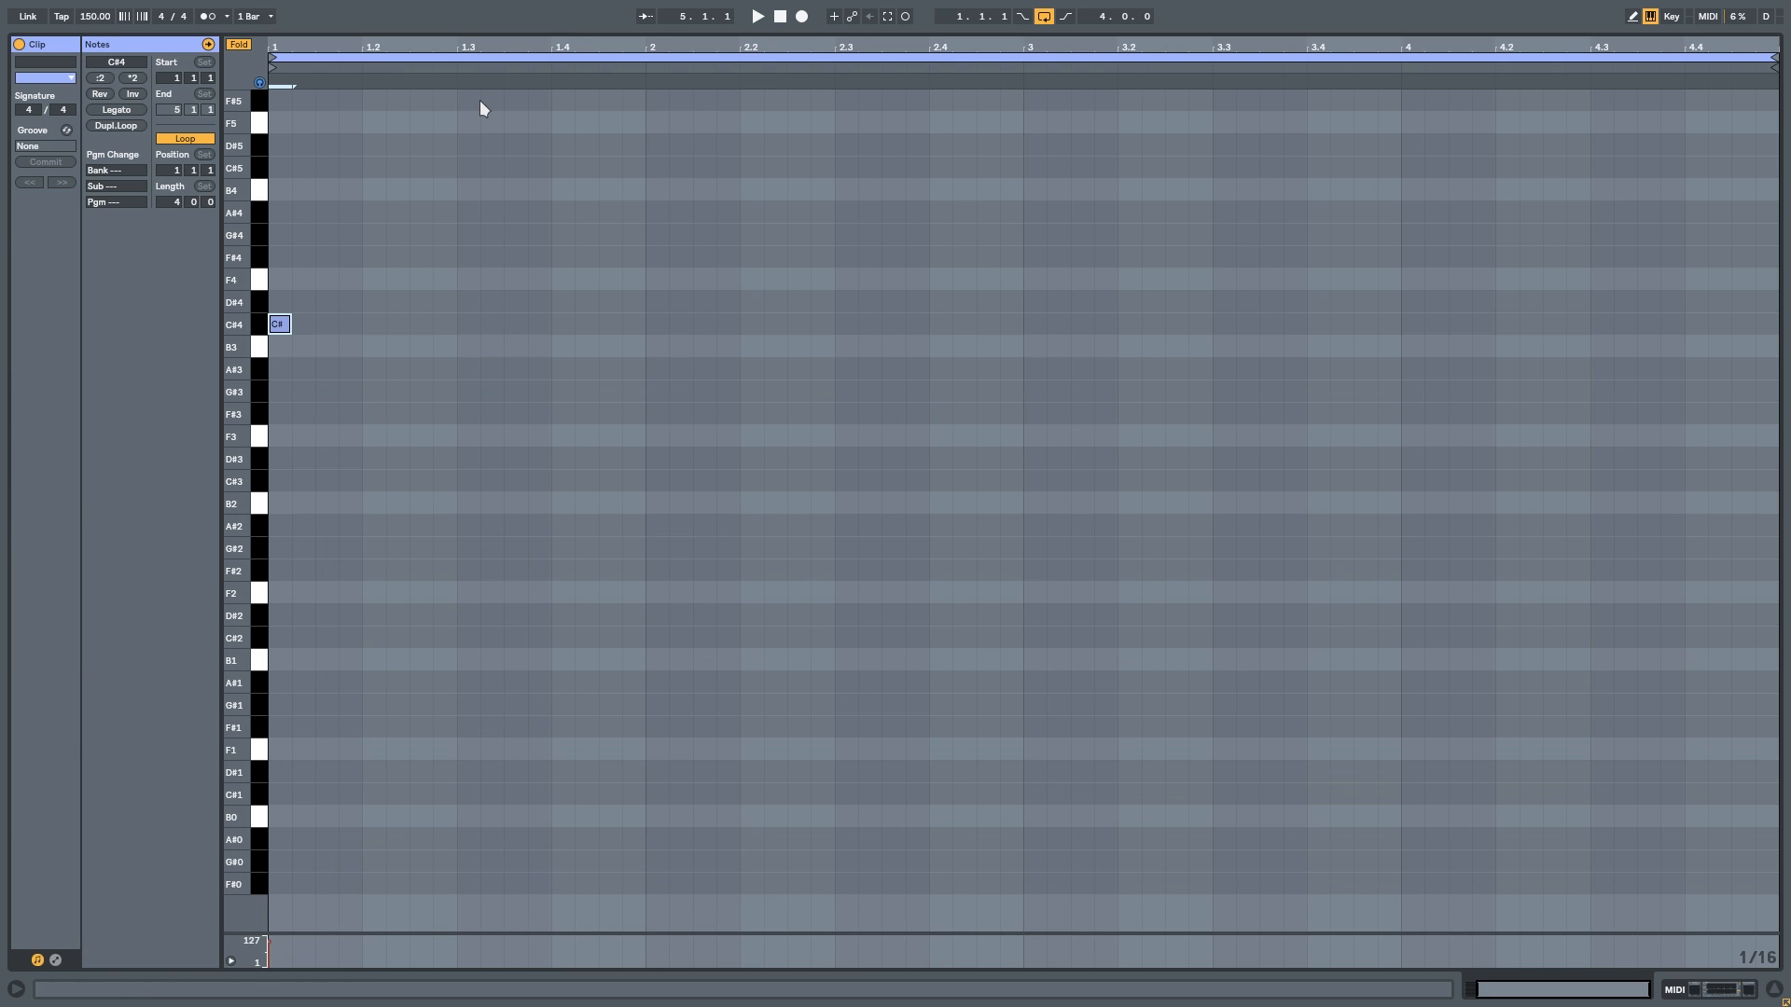
double_click(515, 347)
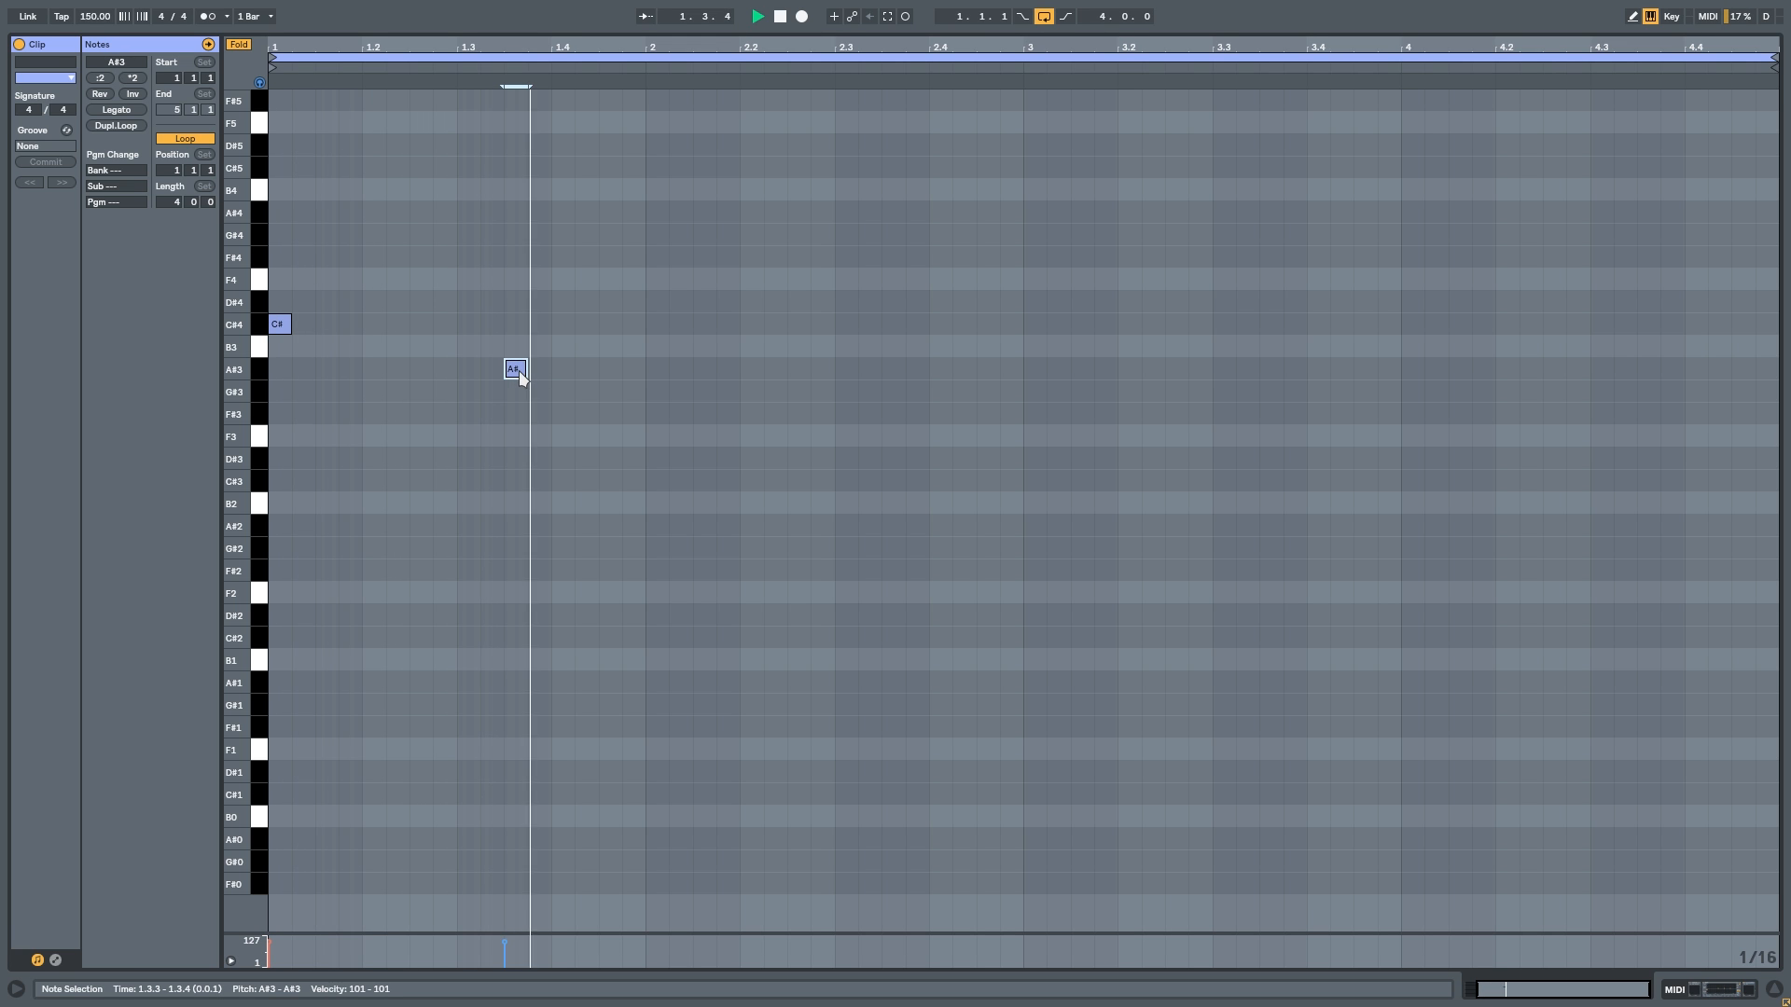
left_click_drag(519, 371, 576, 382)
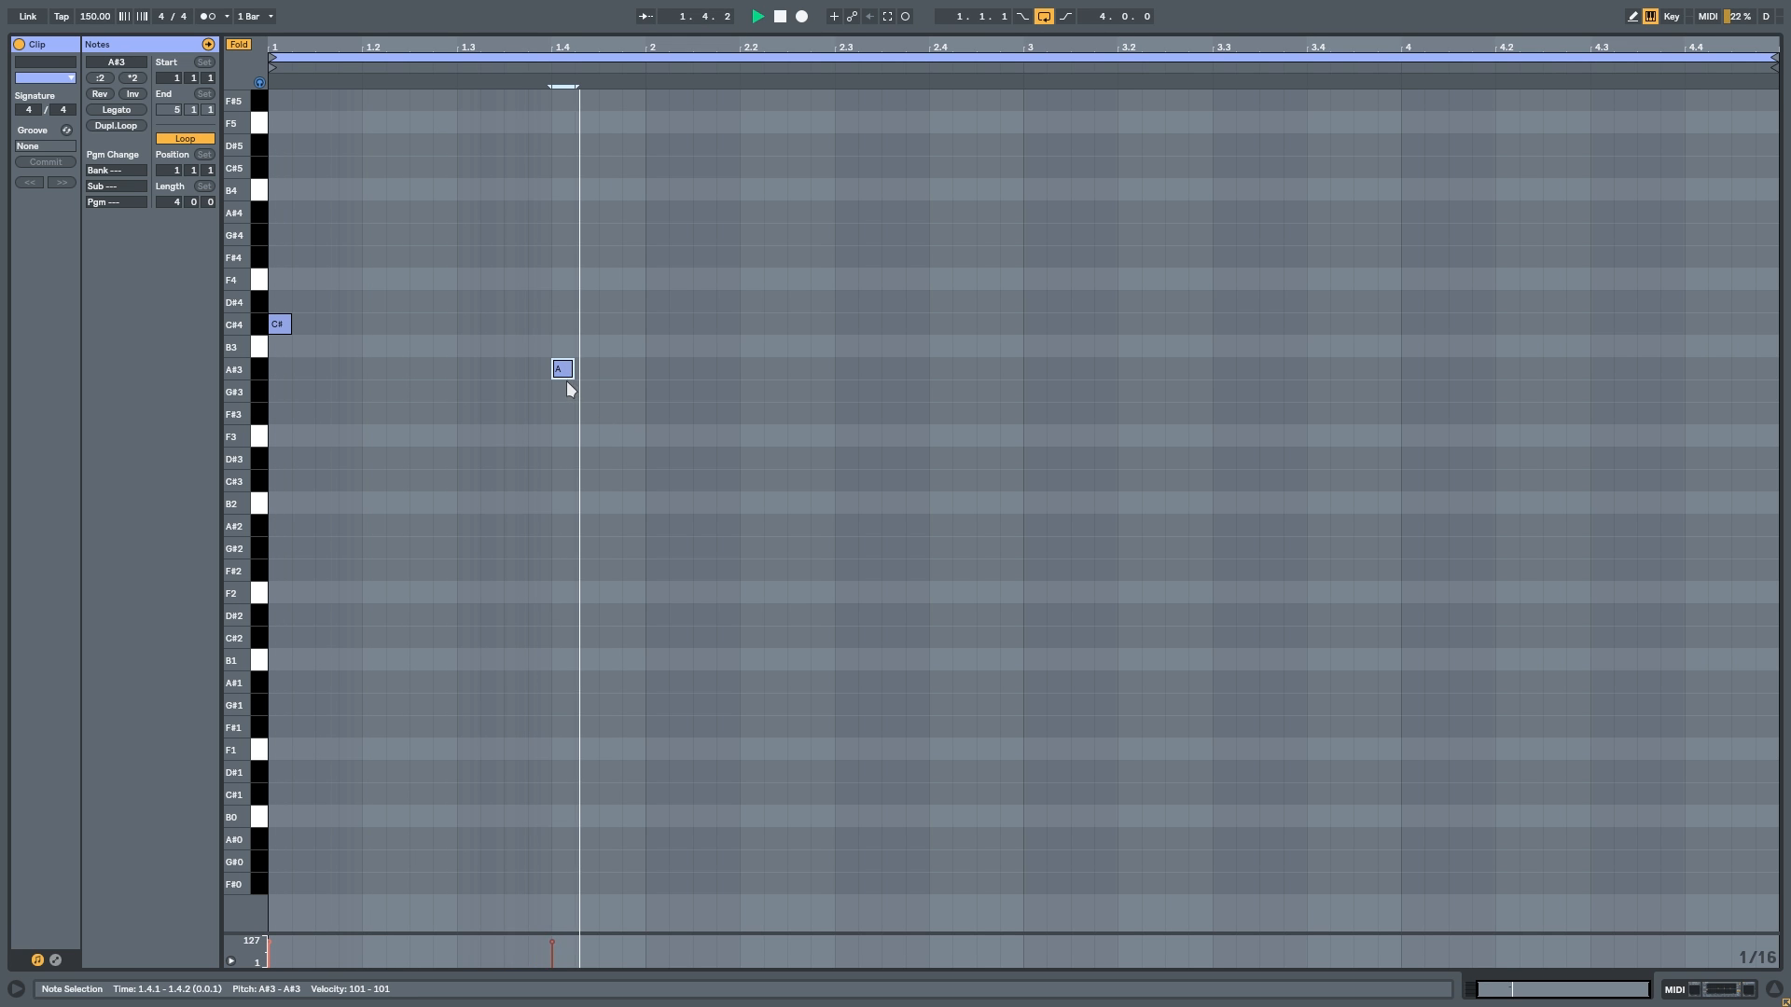
left_click(846, 454)
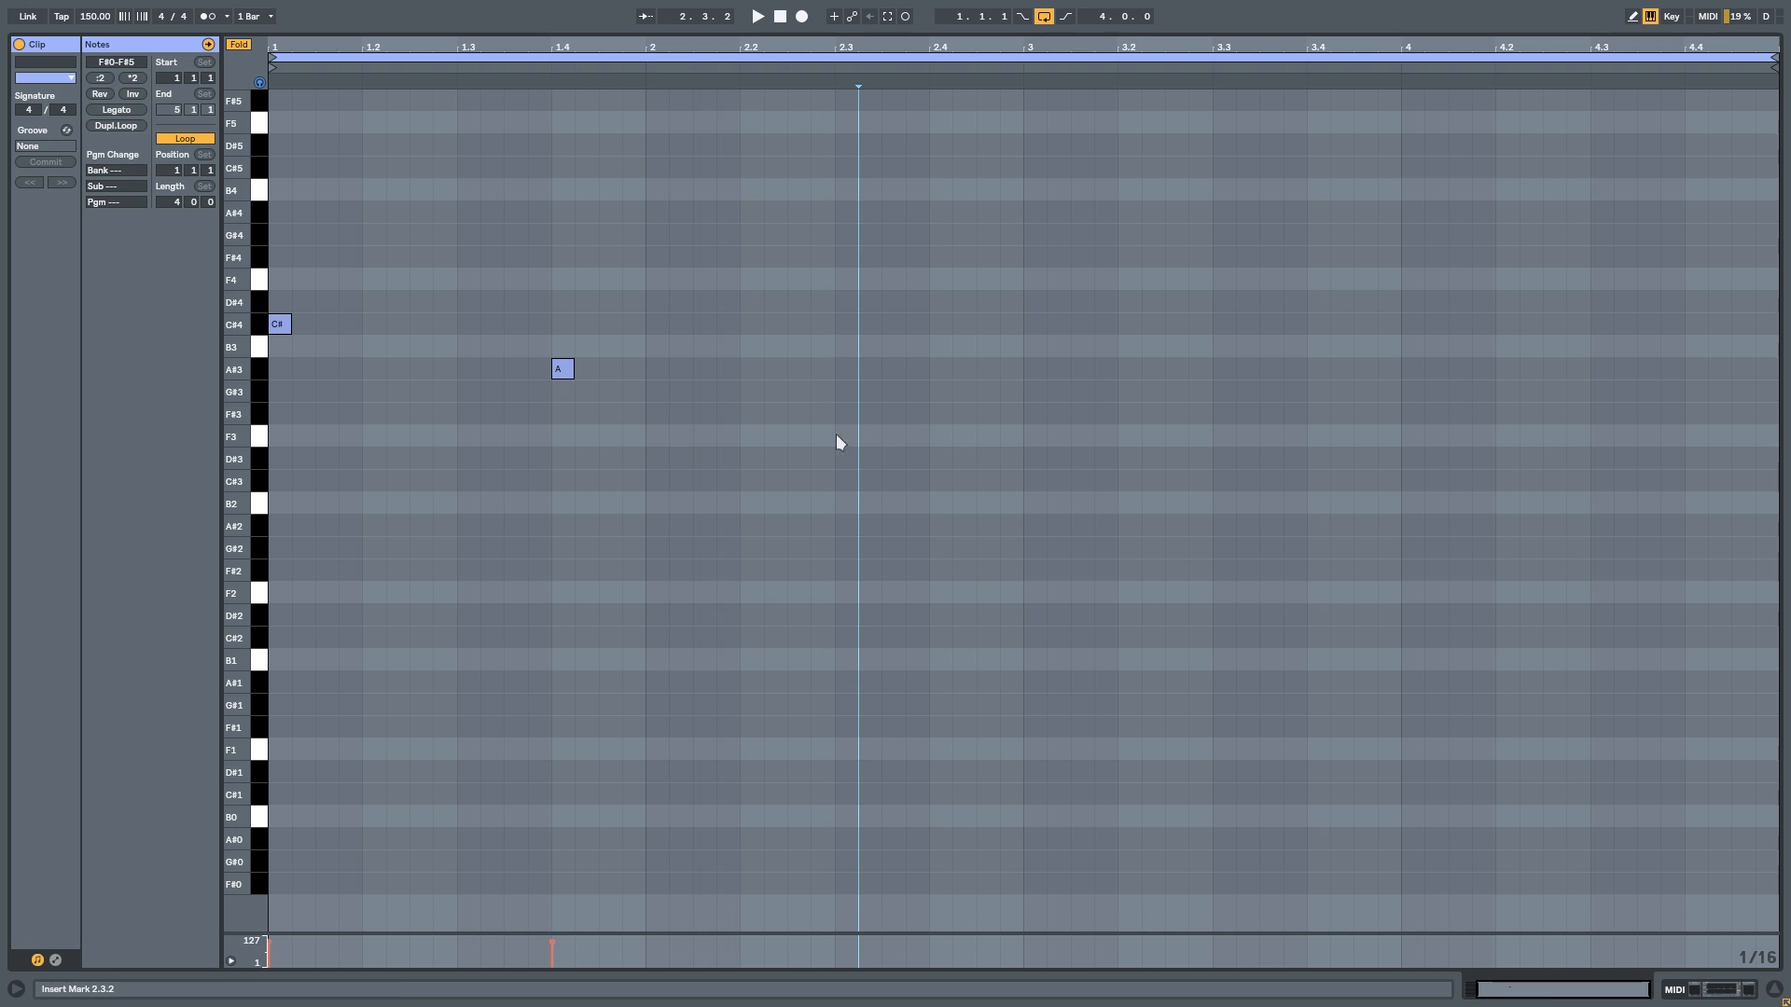
Step: Add sixteenth notes F#3 at 2.2.3, F#4 at 2.3.1 and F3 at 3.1.1 to the melody
double_click(800, 458)
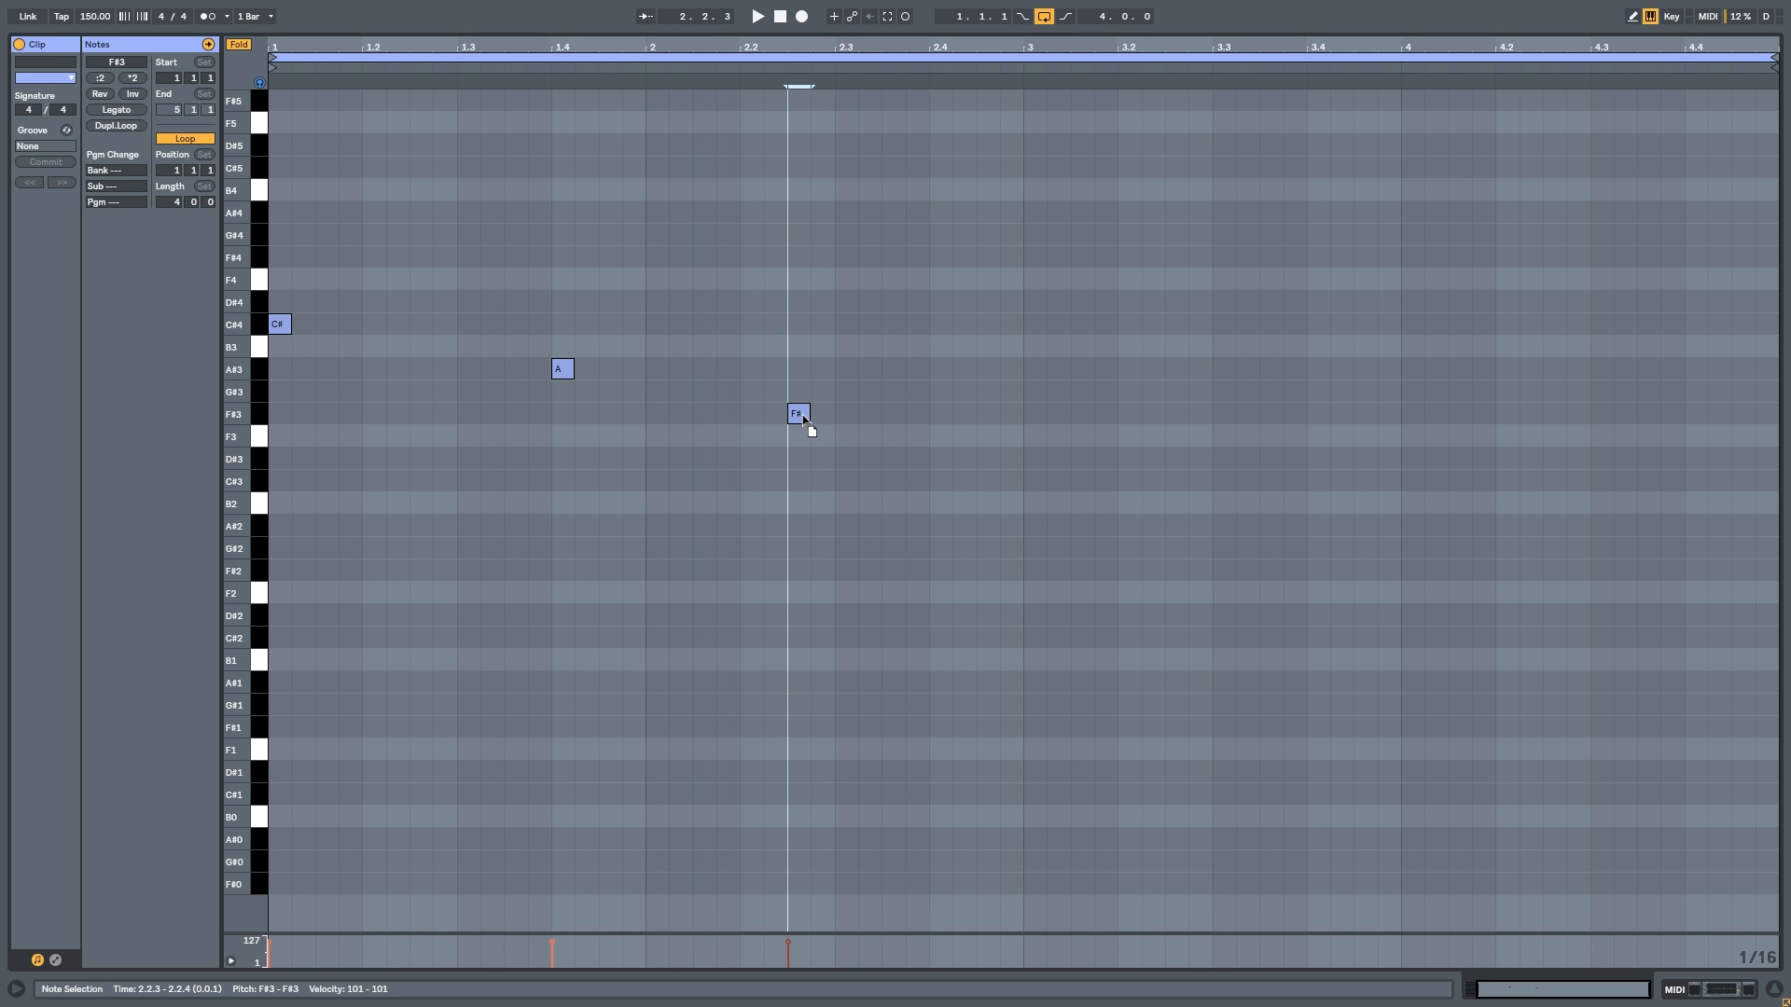
double_click(853, 261)
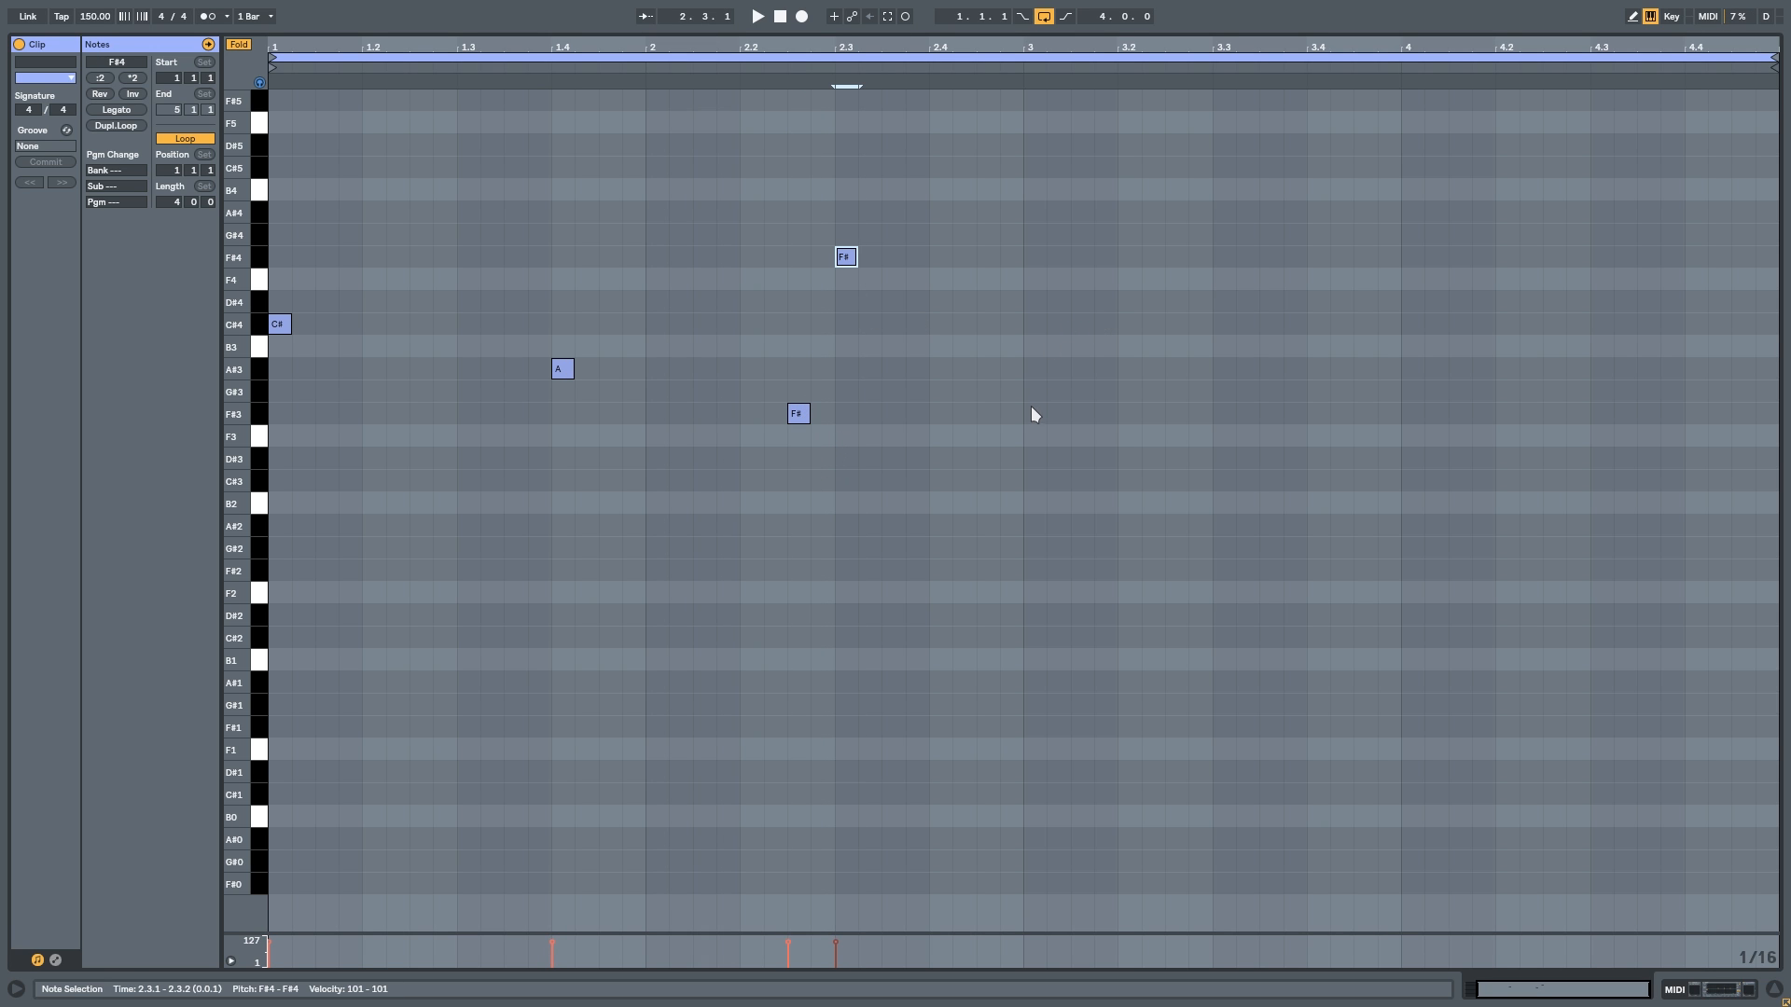
double_click(1031, 437)
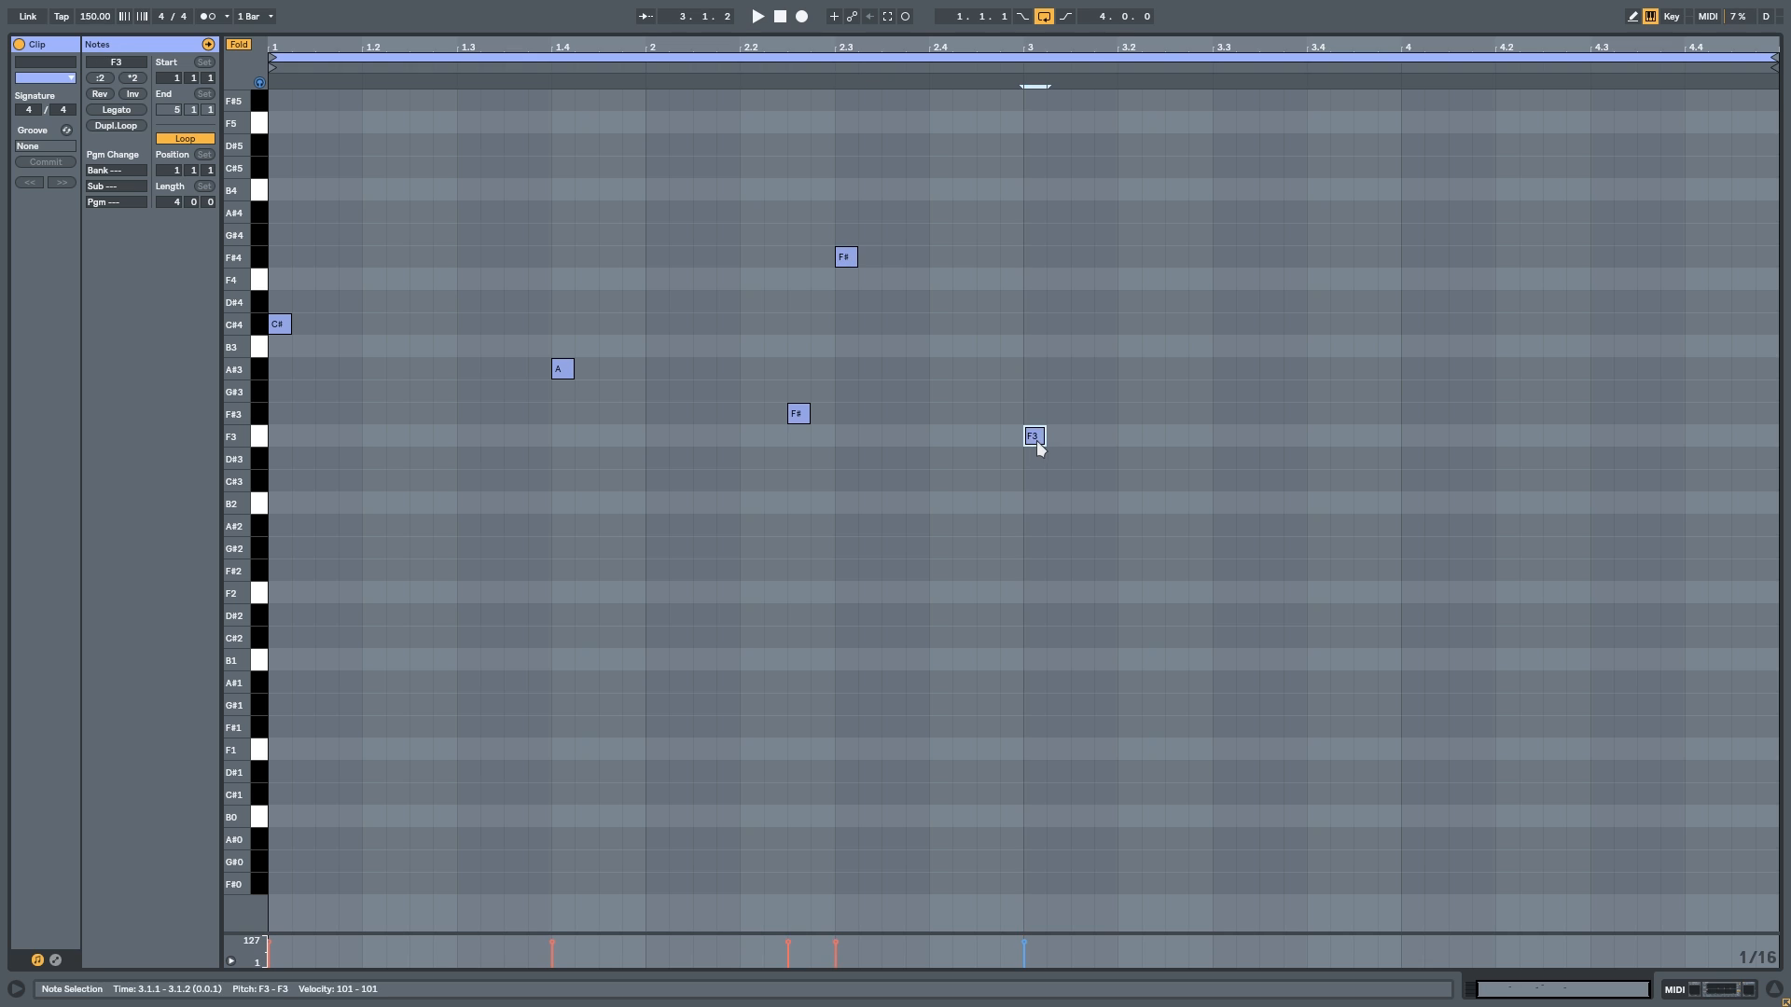
Step: Raise the melody note at 3.1.1 to C#4 and play the clip
left_click_drag(1032, 437, 1045, 266)
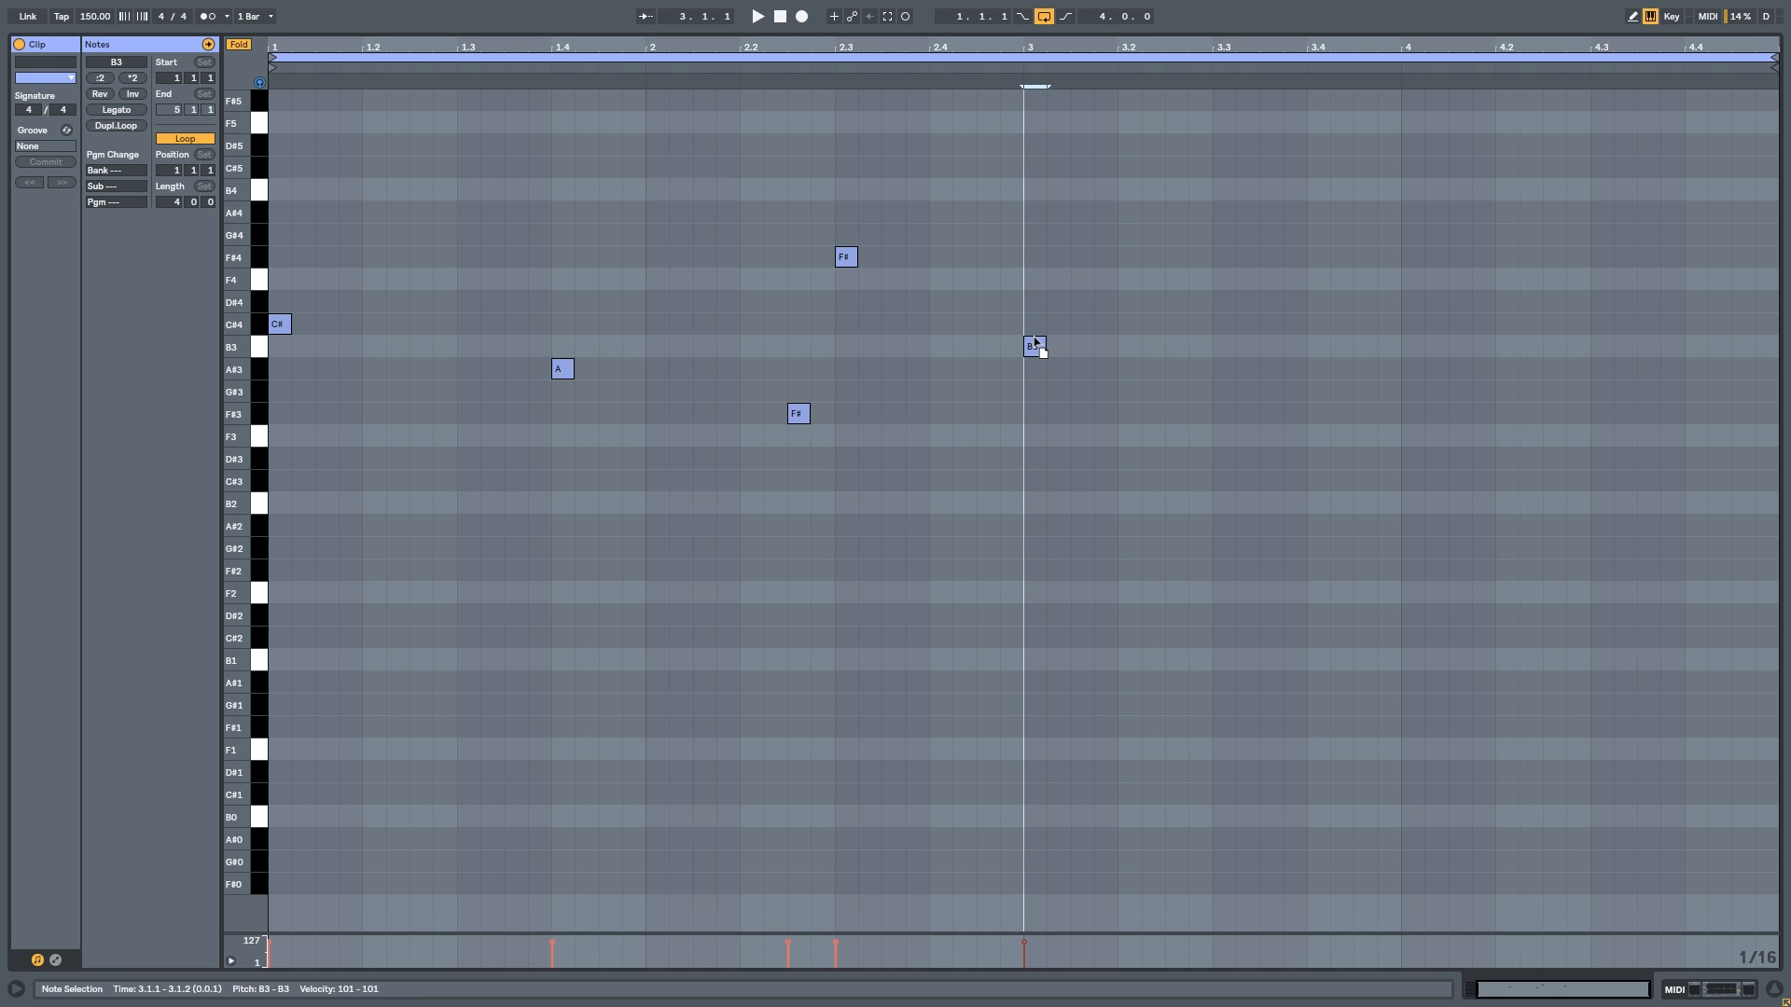
key("space")
left_click(887, 322)
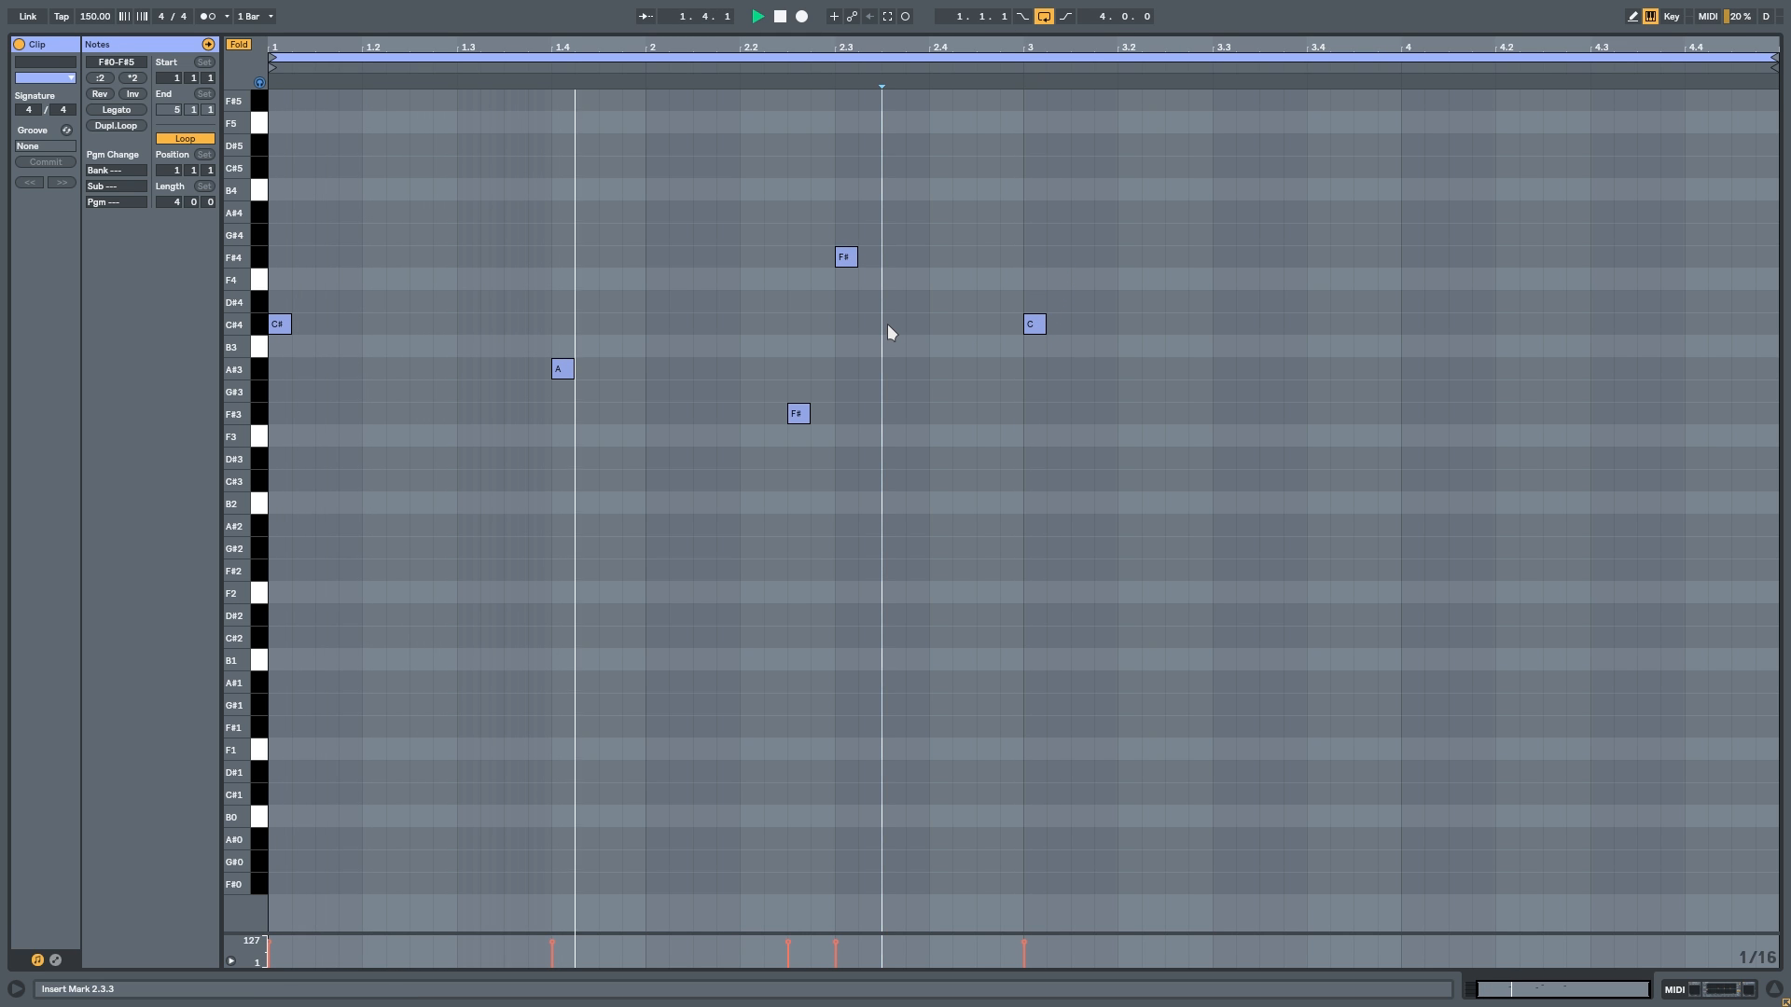
Step: Move the F#3 note to 2.3.1 and the F#4 note to 2.4.1, auditioning the melody
left_click_drag(799, 414, 851, 417)
key("space")
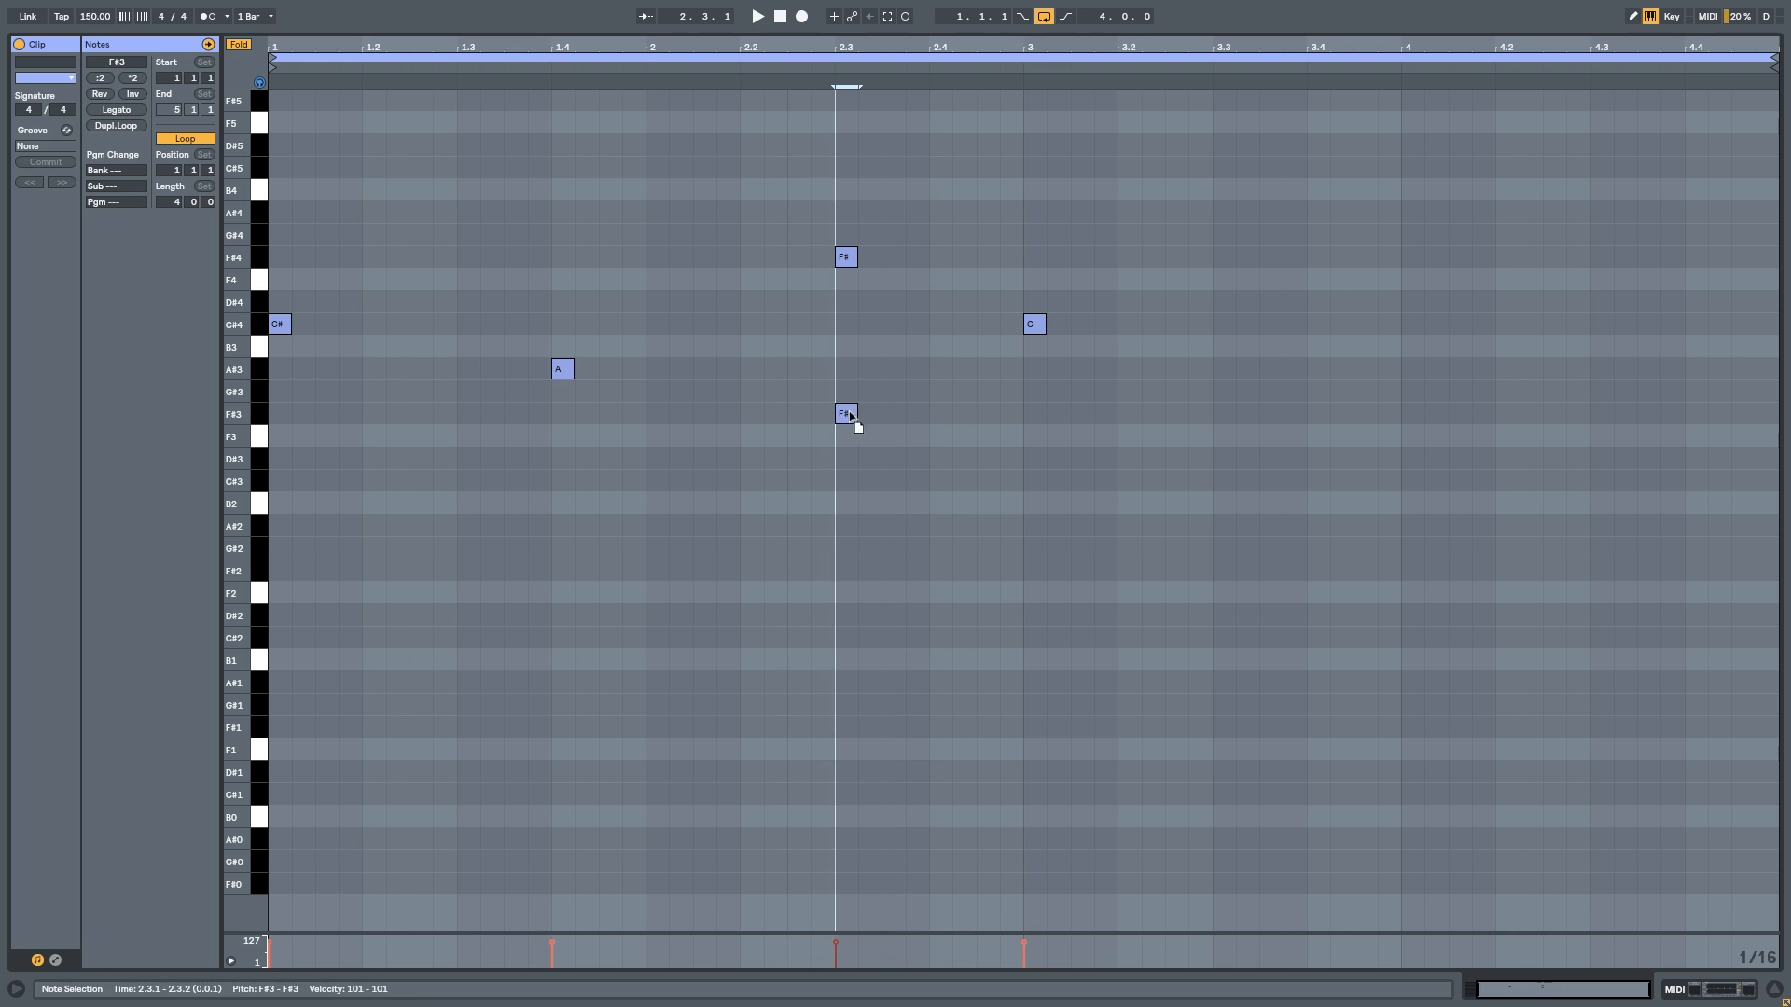
left_click_drag(855, 265, 950, 268)
left_click(832, 293)
key("space")
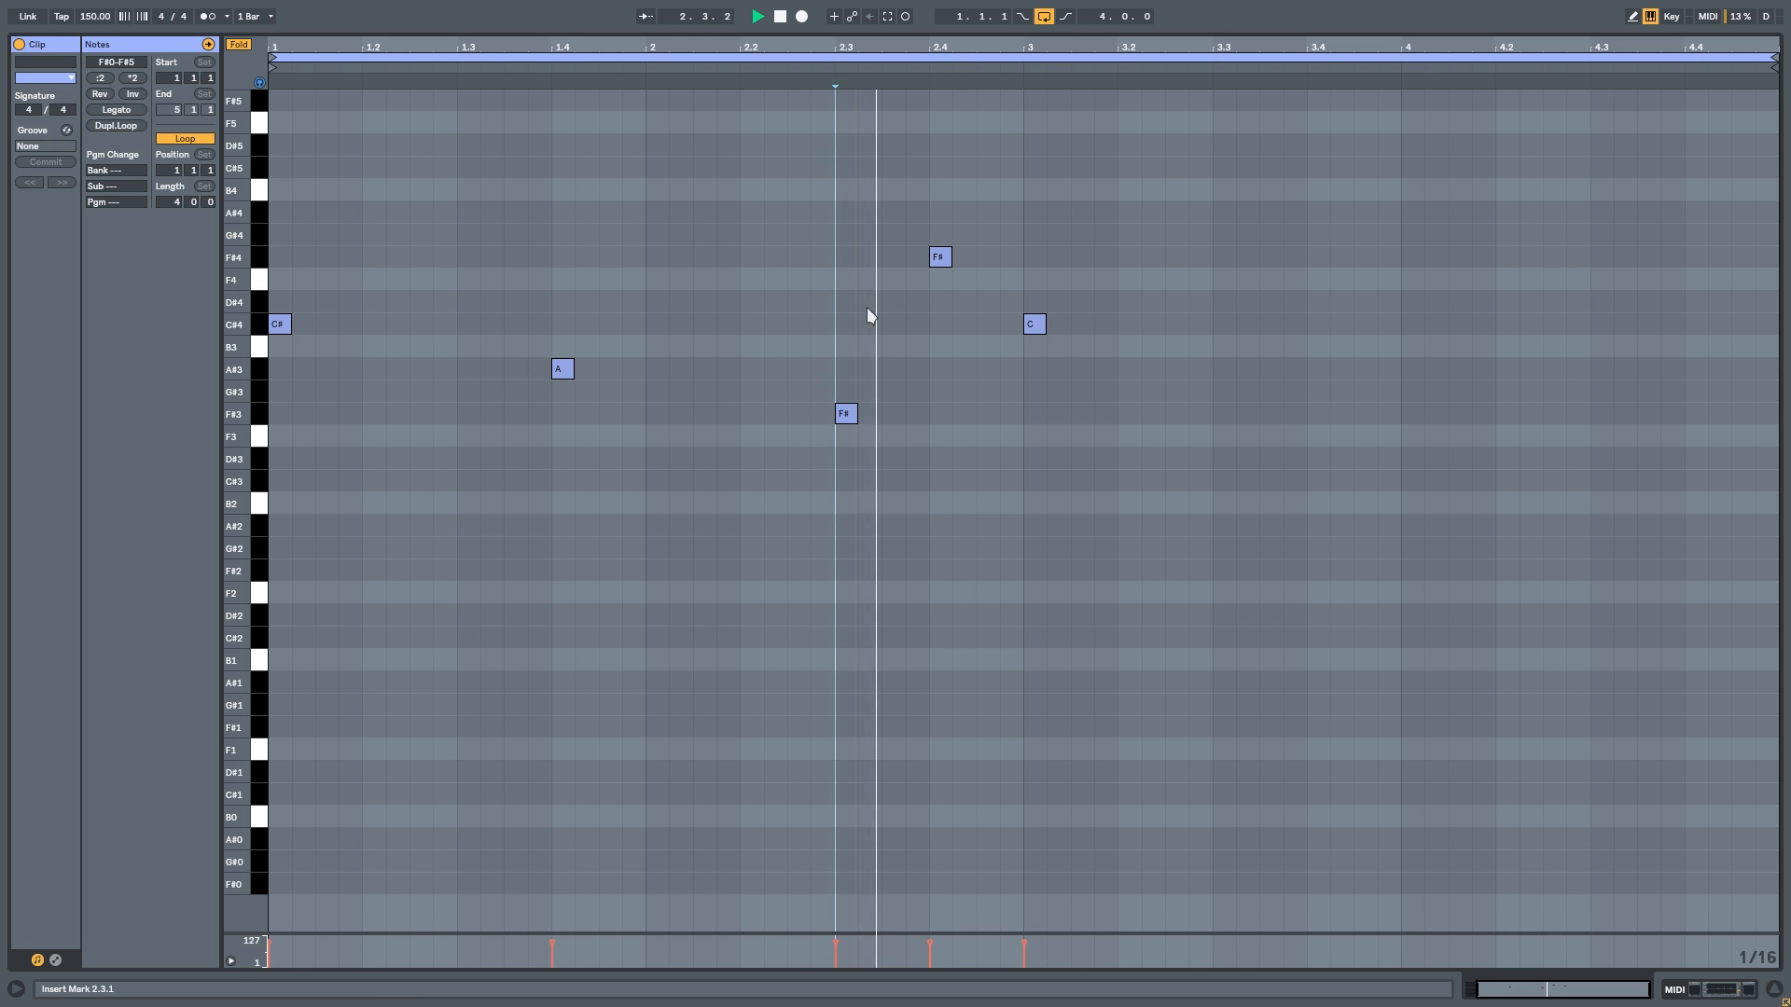
key("space")
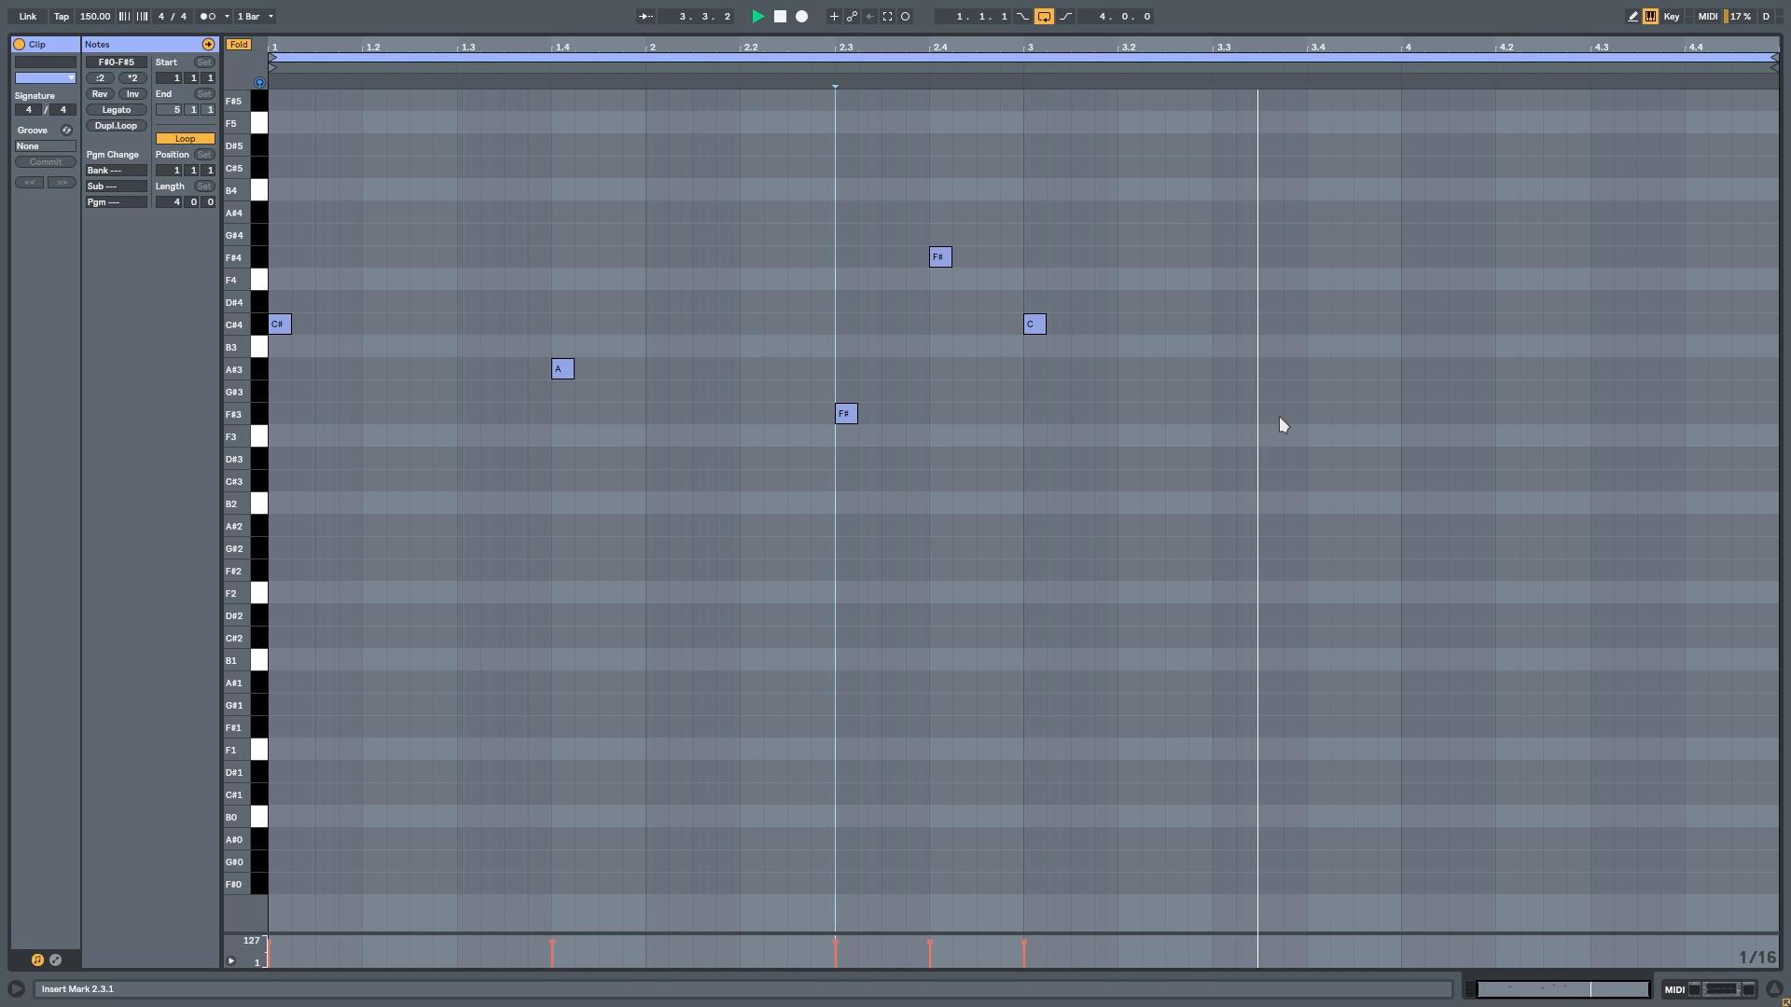
key("space")
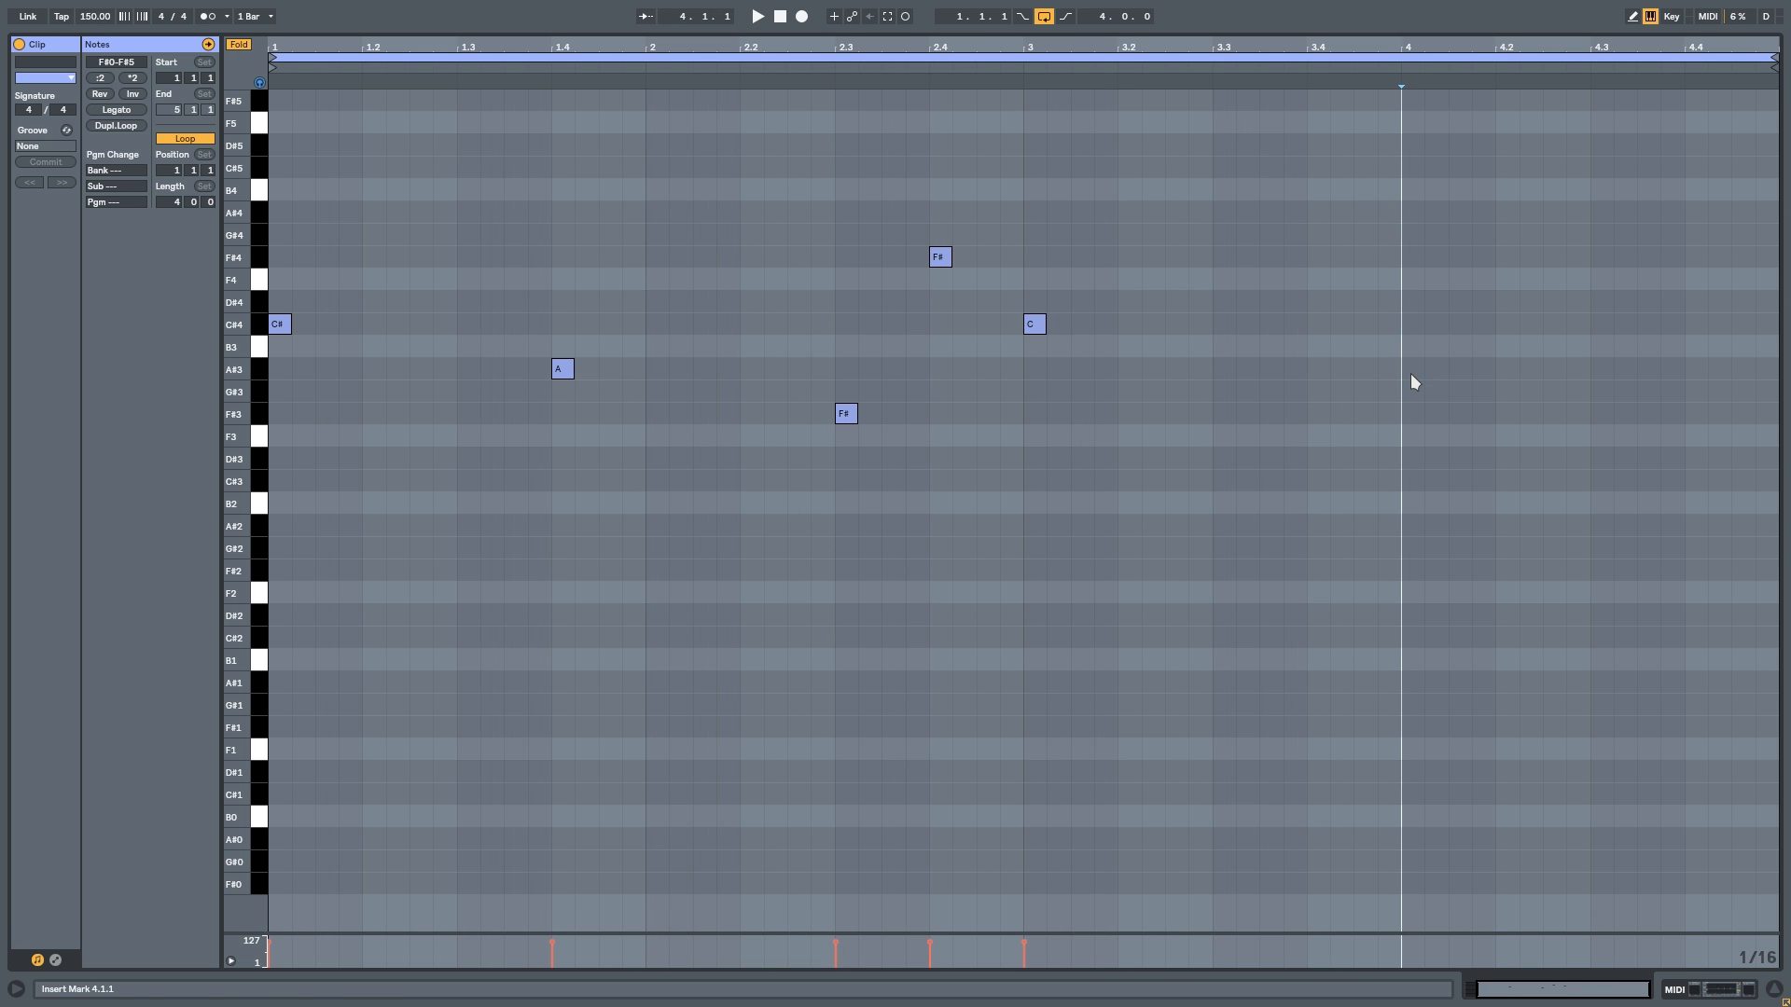
Step: Add sixteenth notes G#3 at 4.1.1 and A#3 at 4.2.3 and play the end of the melody
double_click(1411, 373)
left_click_drag(1412, 375, 1413, 401)
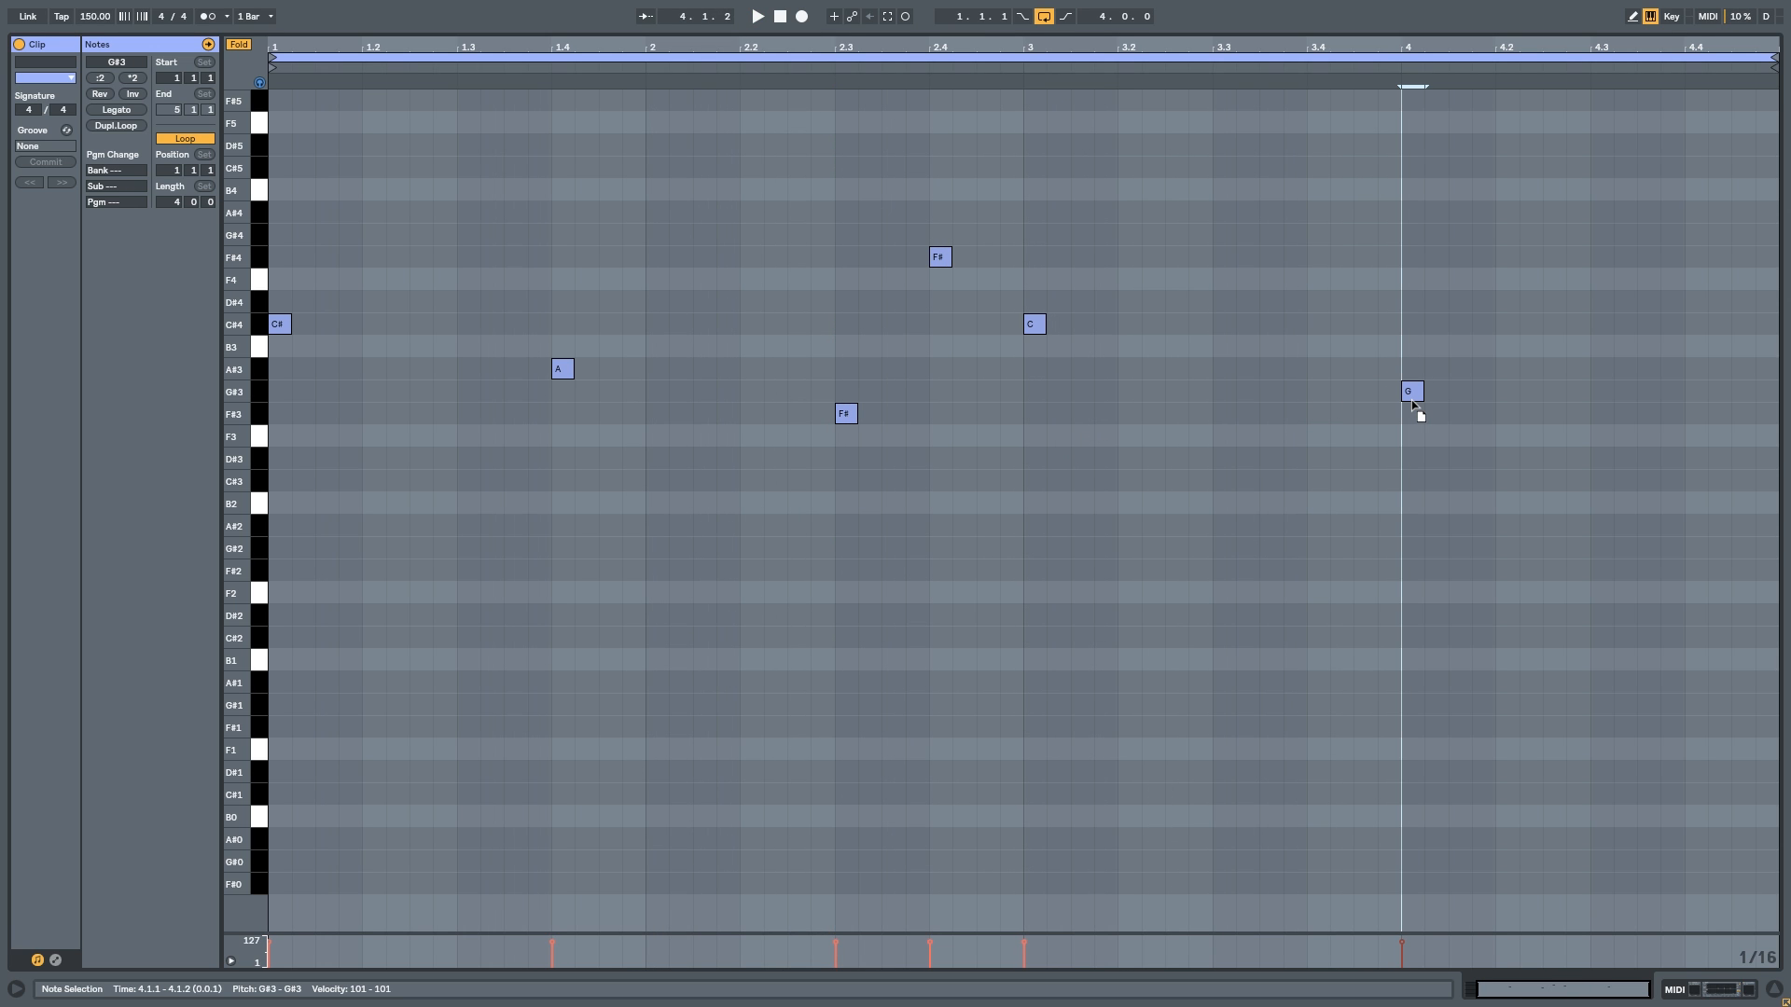
double_click(1594, 372)
left_click(1381, 343)
key("space")
key("space")
left_click_drag(1608, 372, 1561, 372)
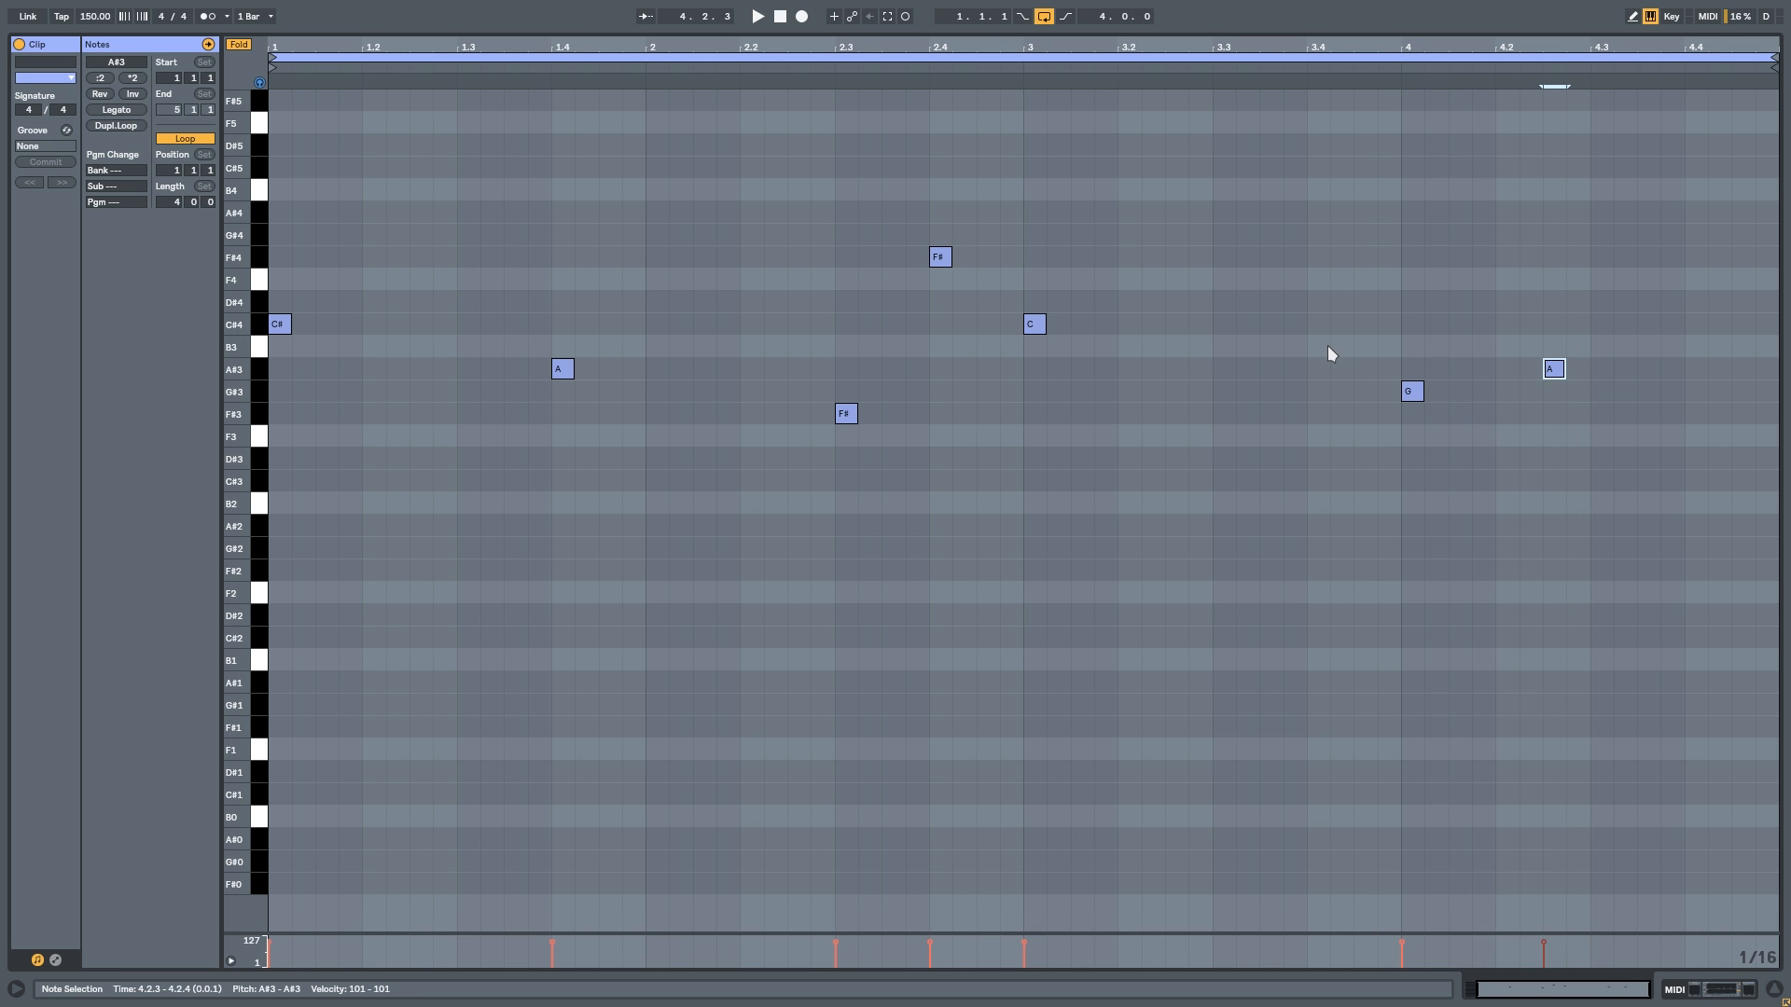
left_click(1328, 347)
key("space")
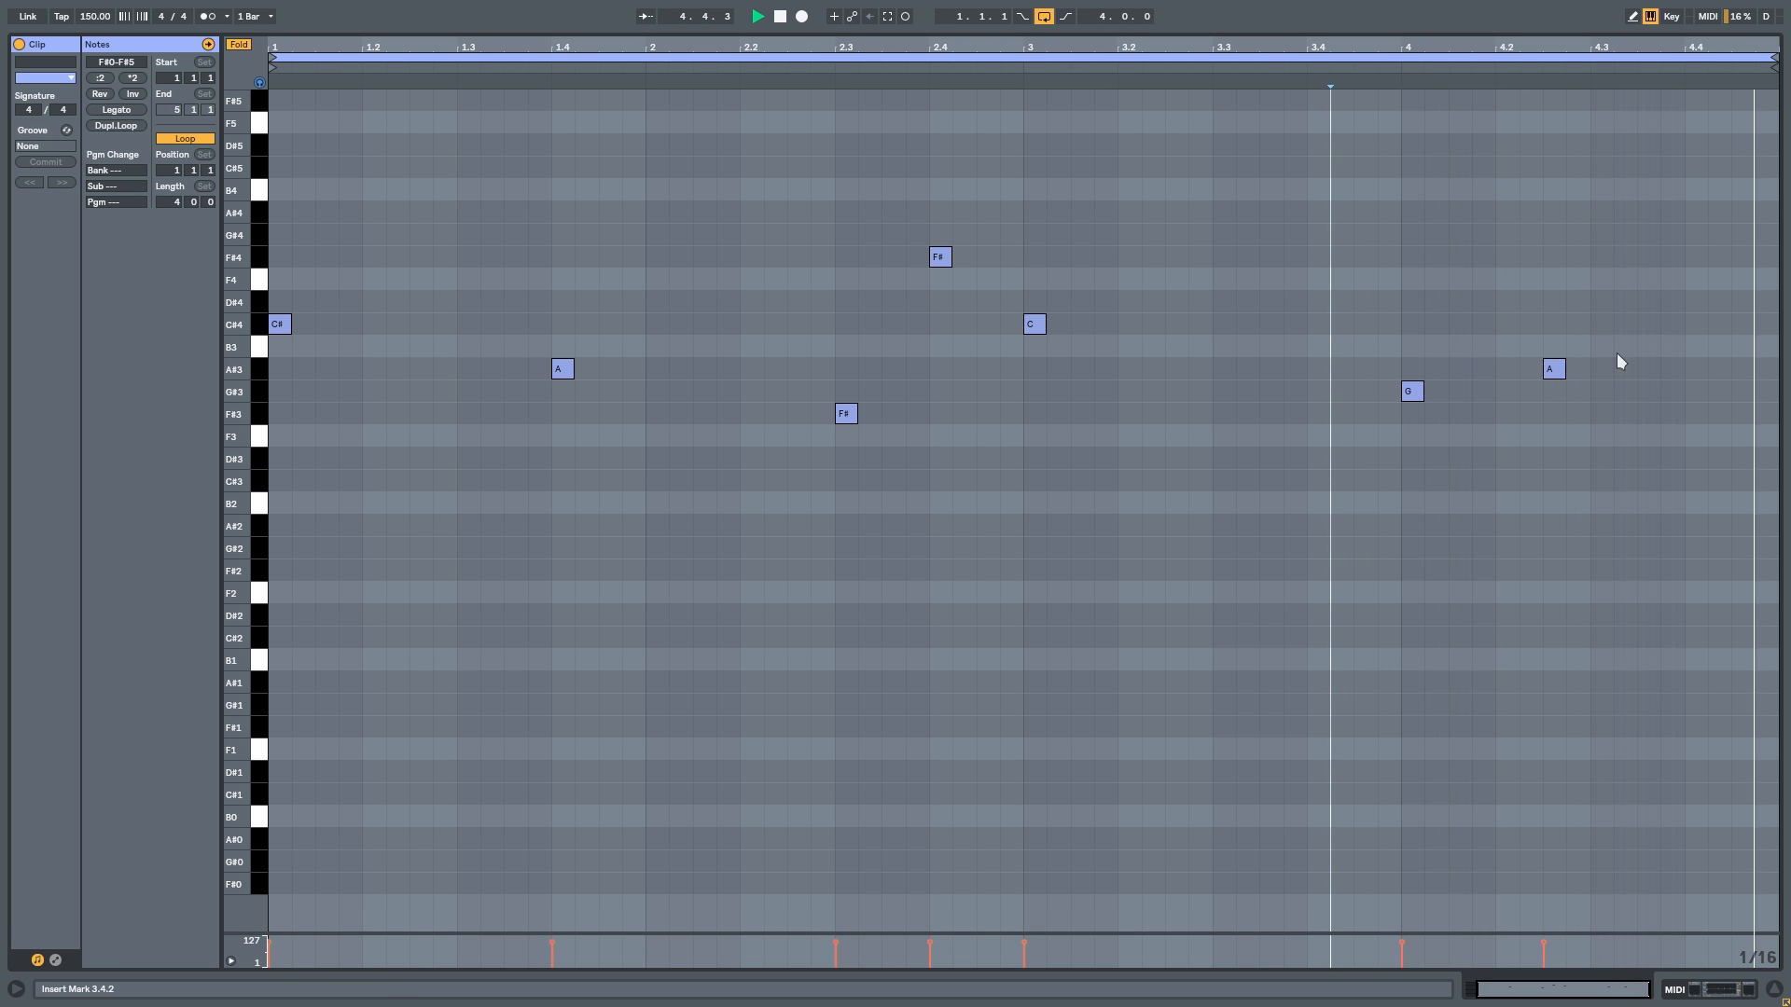
Step: Duplicate the melody clip to 5.1.1 in the arrangement and reopen the original clip's notes
scroll(1274, 339, "down", 2)
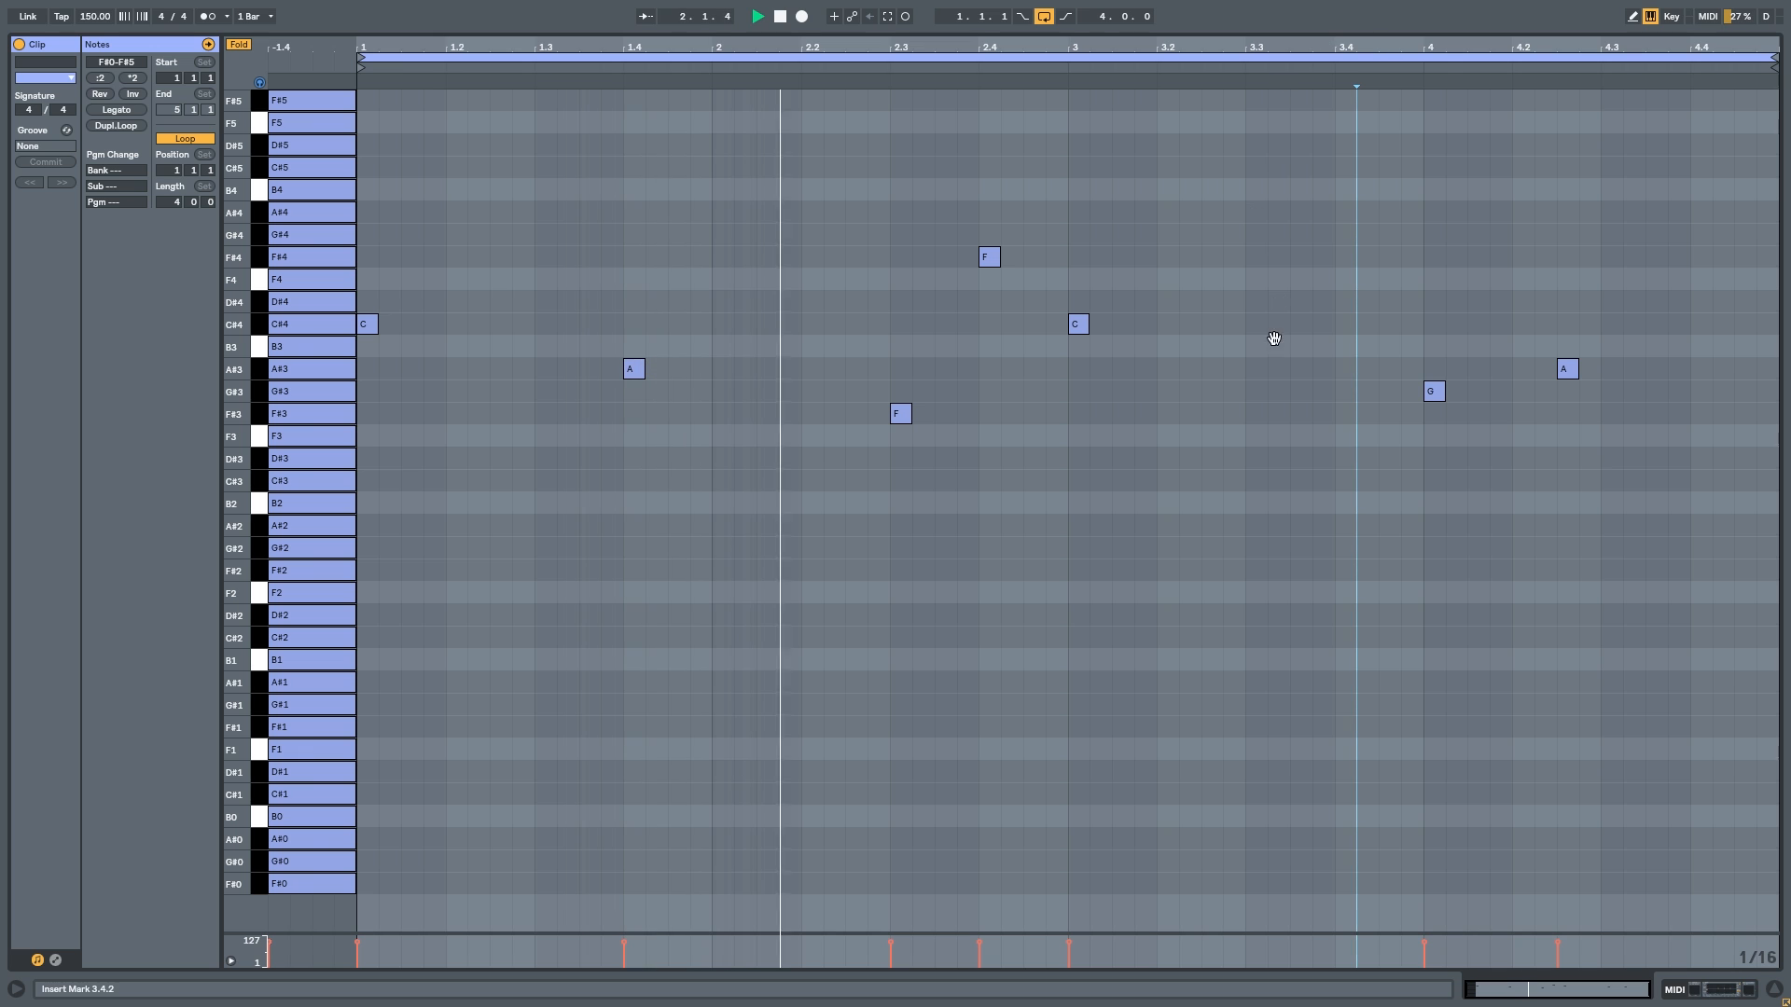
mouse_move(1134, 47)
left_mouse_down()
mouse_move(1140, 67)
mouse_move(1146, 47)
left_mouse_up()
left_click_drag(1282, 237, 1247, 230)
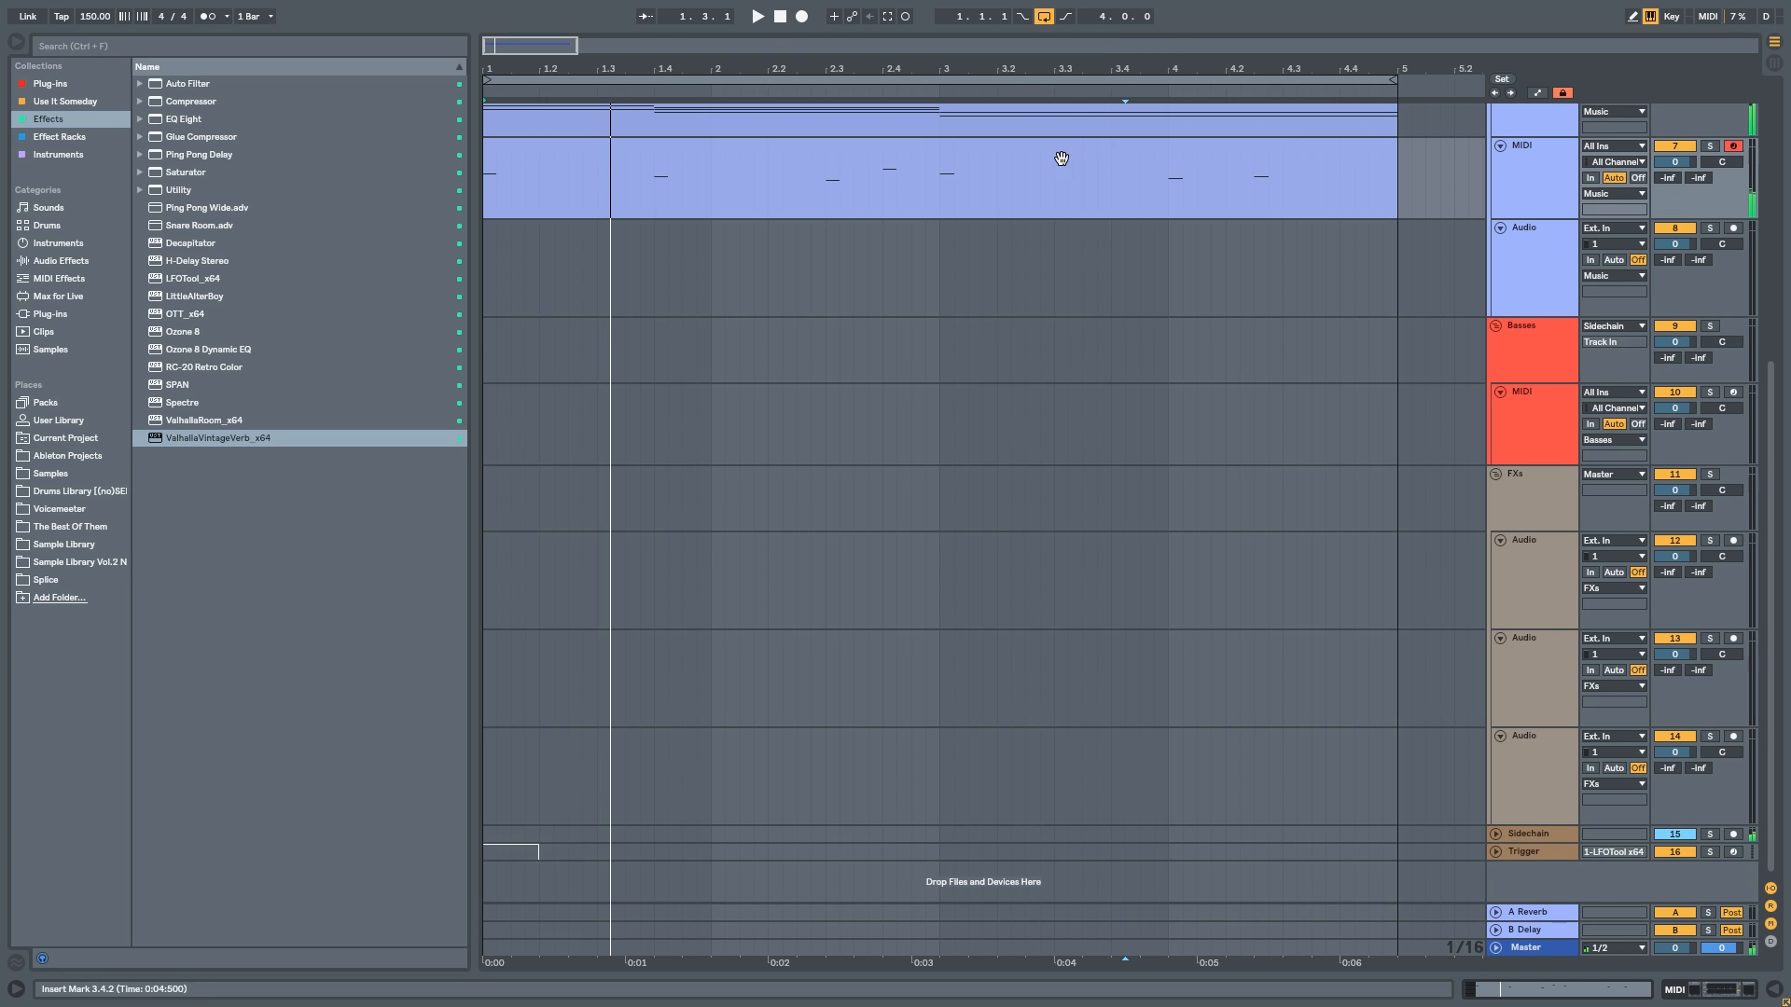
scroll(944, 413, "down", 3)
scroll(862, 369, "up", 2)
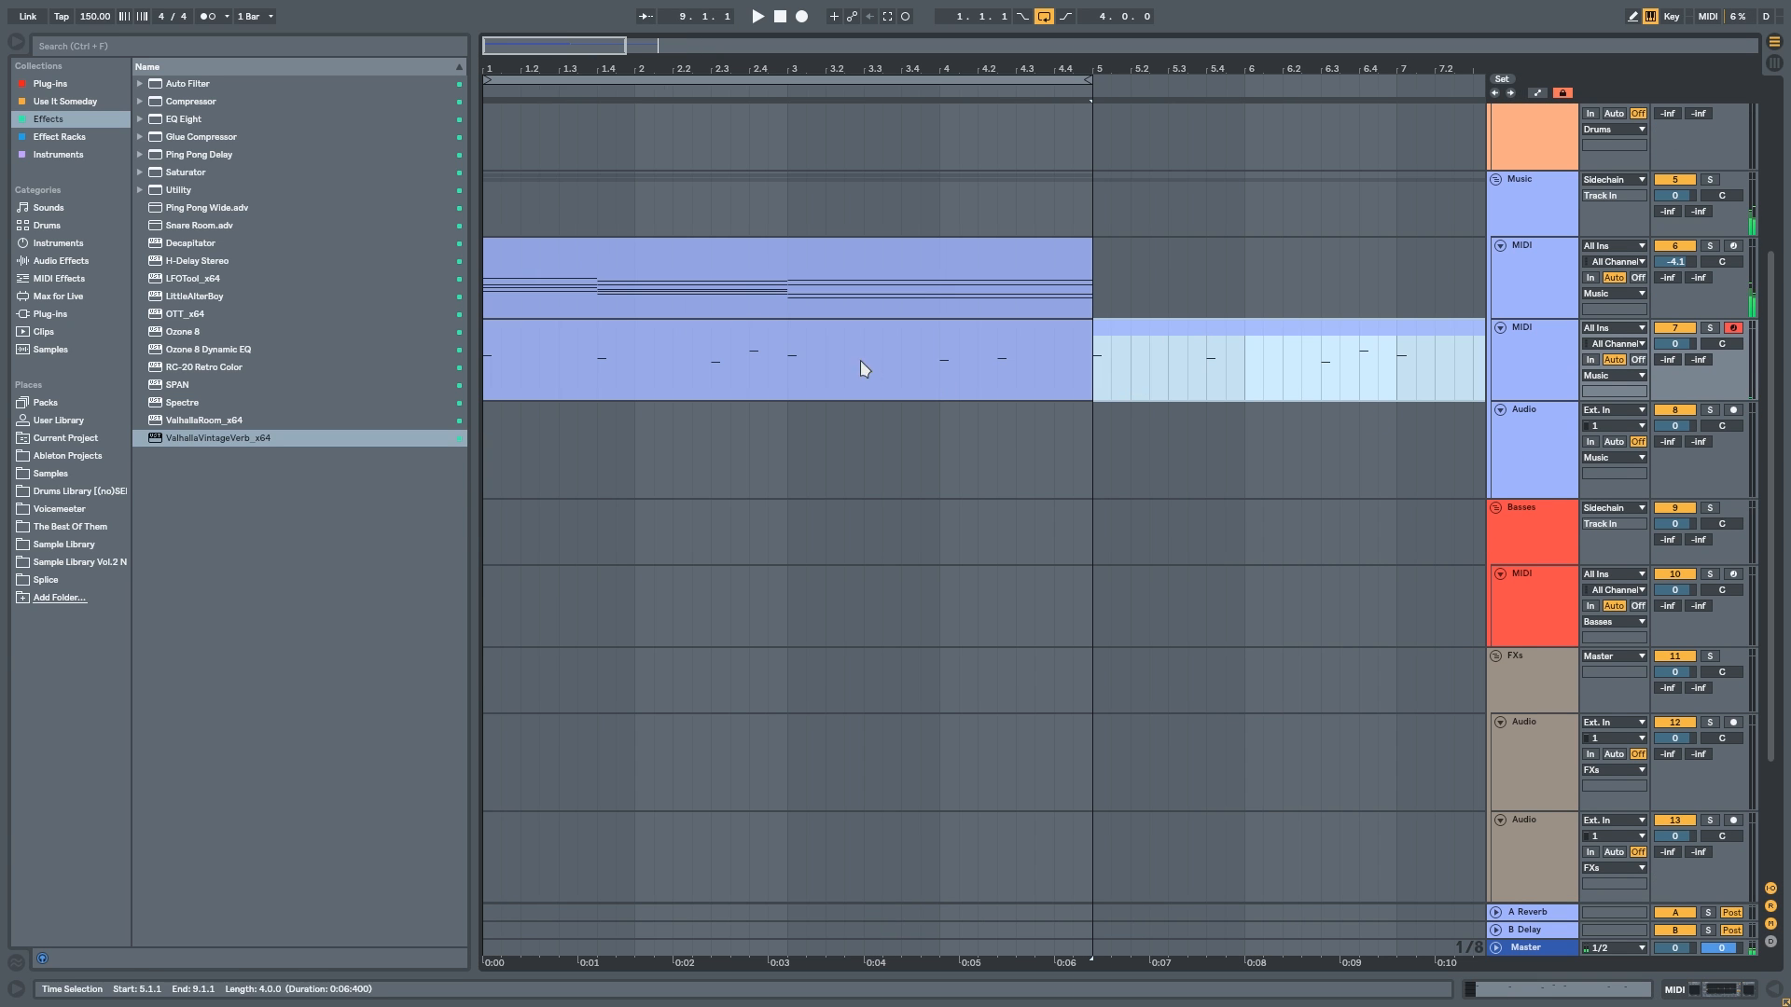
double_click(786, 348)
left_click(742, 528)
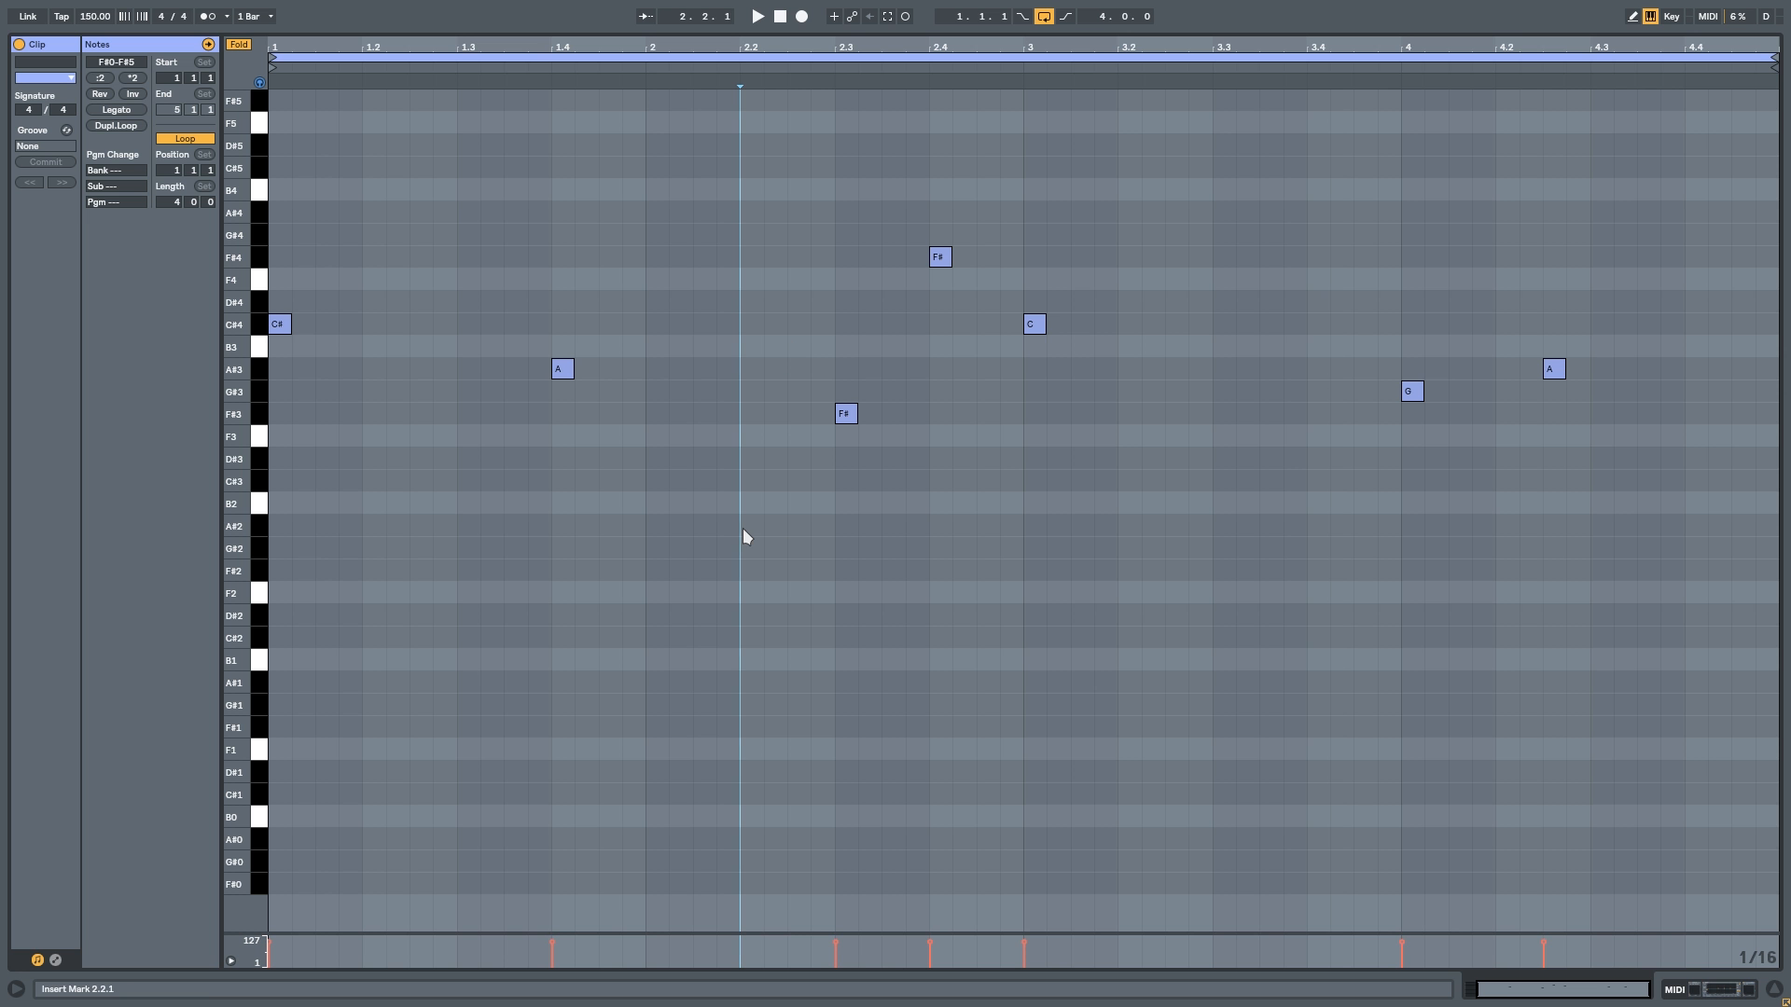
key("ctrl+a")
key("Delete")
key("ctrl+z")
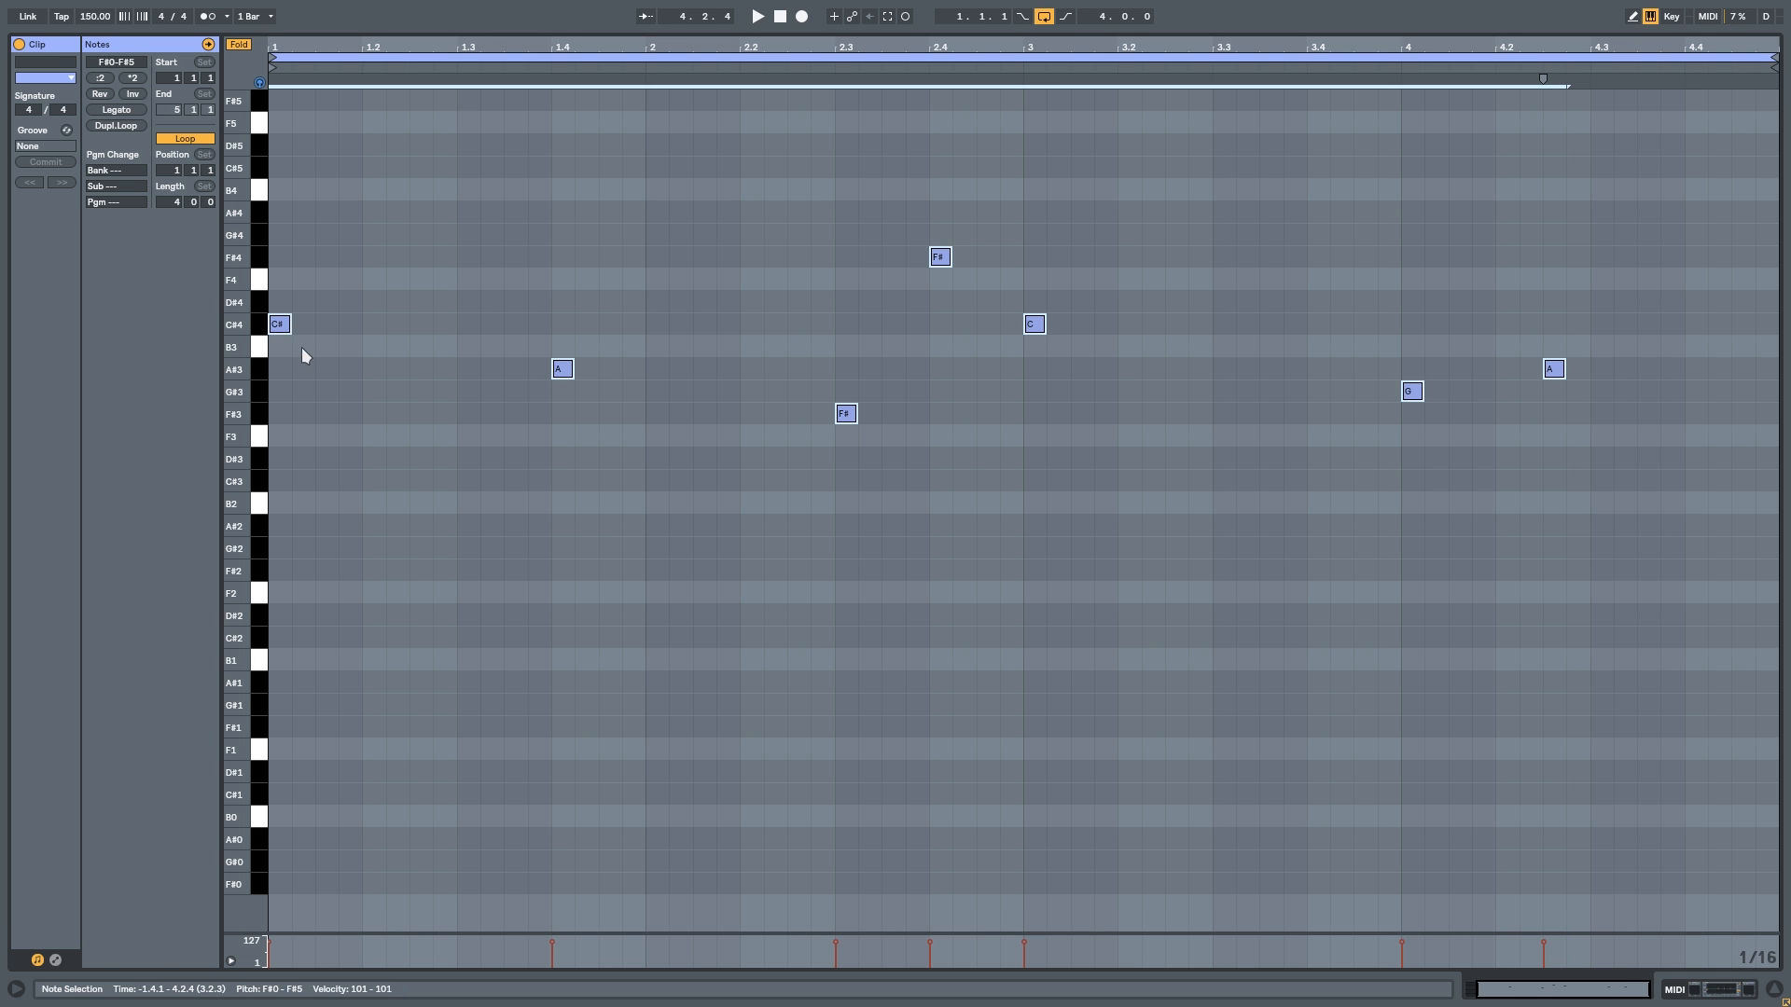
Step: Add a sixteenth note A#4 at 1.2.1 and play the melody's opening
key("space")
left_click(343, 373)
key("space")
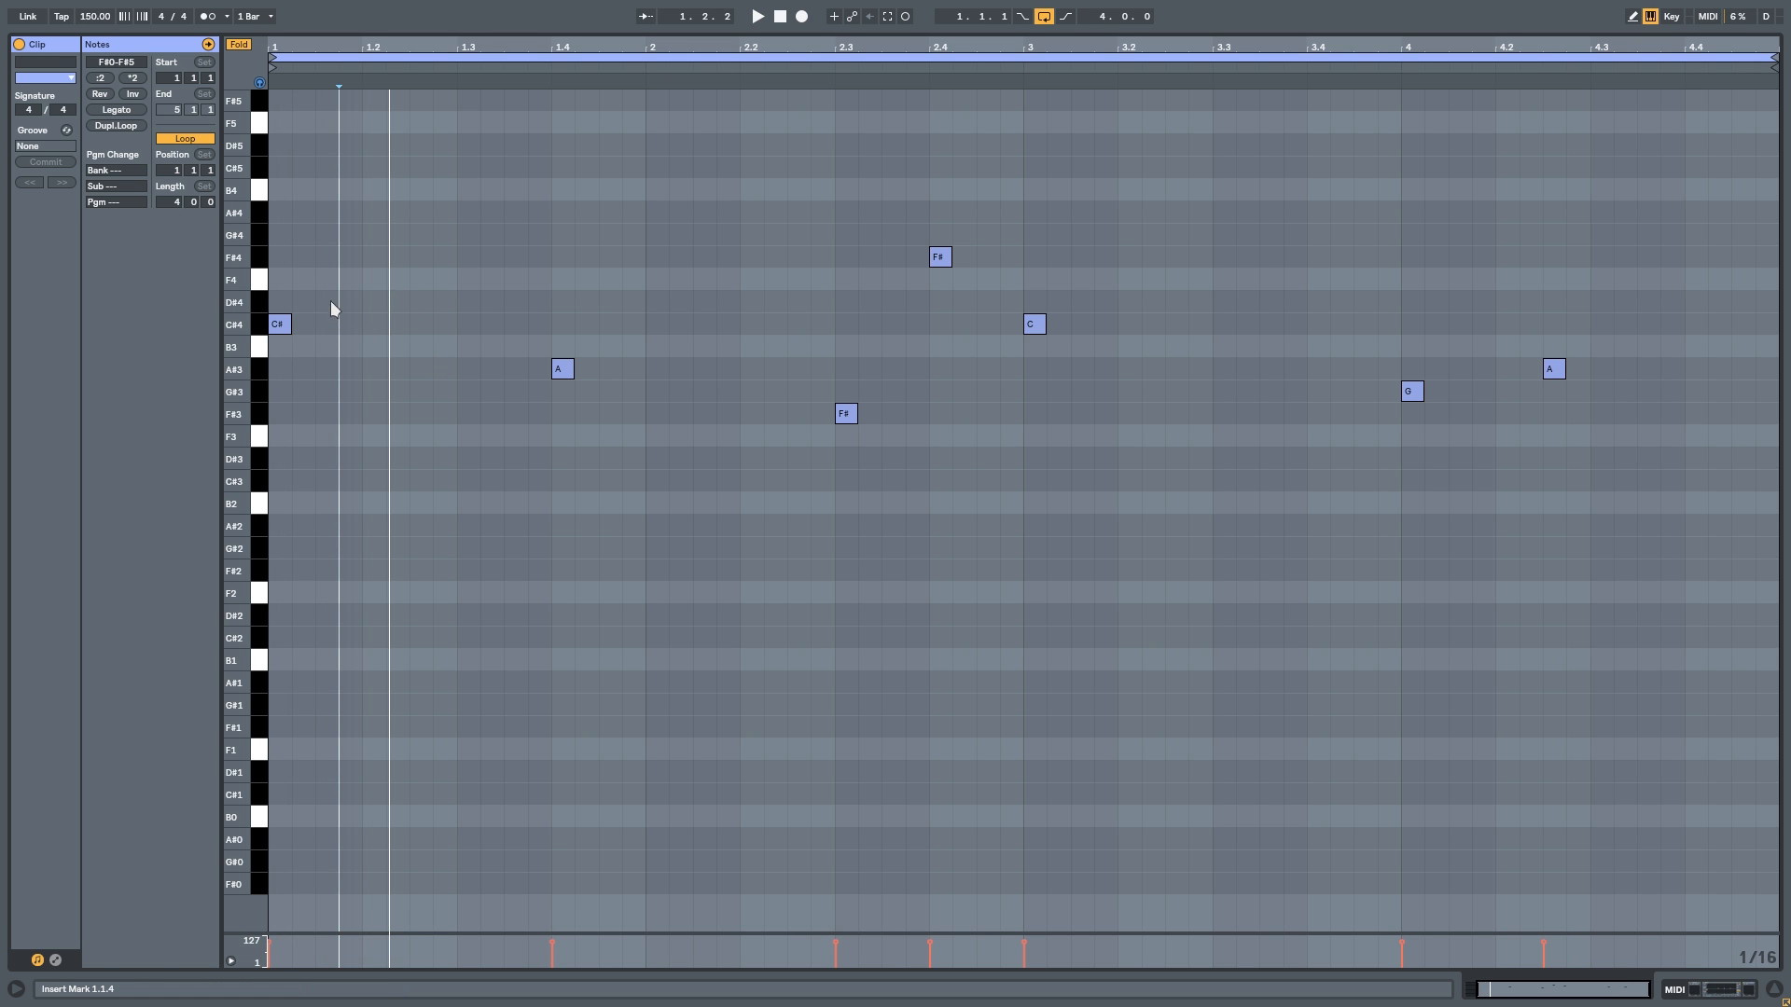
double_click(371, 190)
left_click_drag(371, 190, 382, 235)
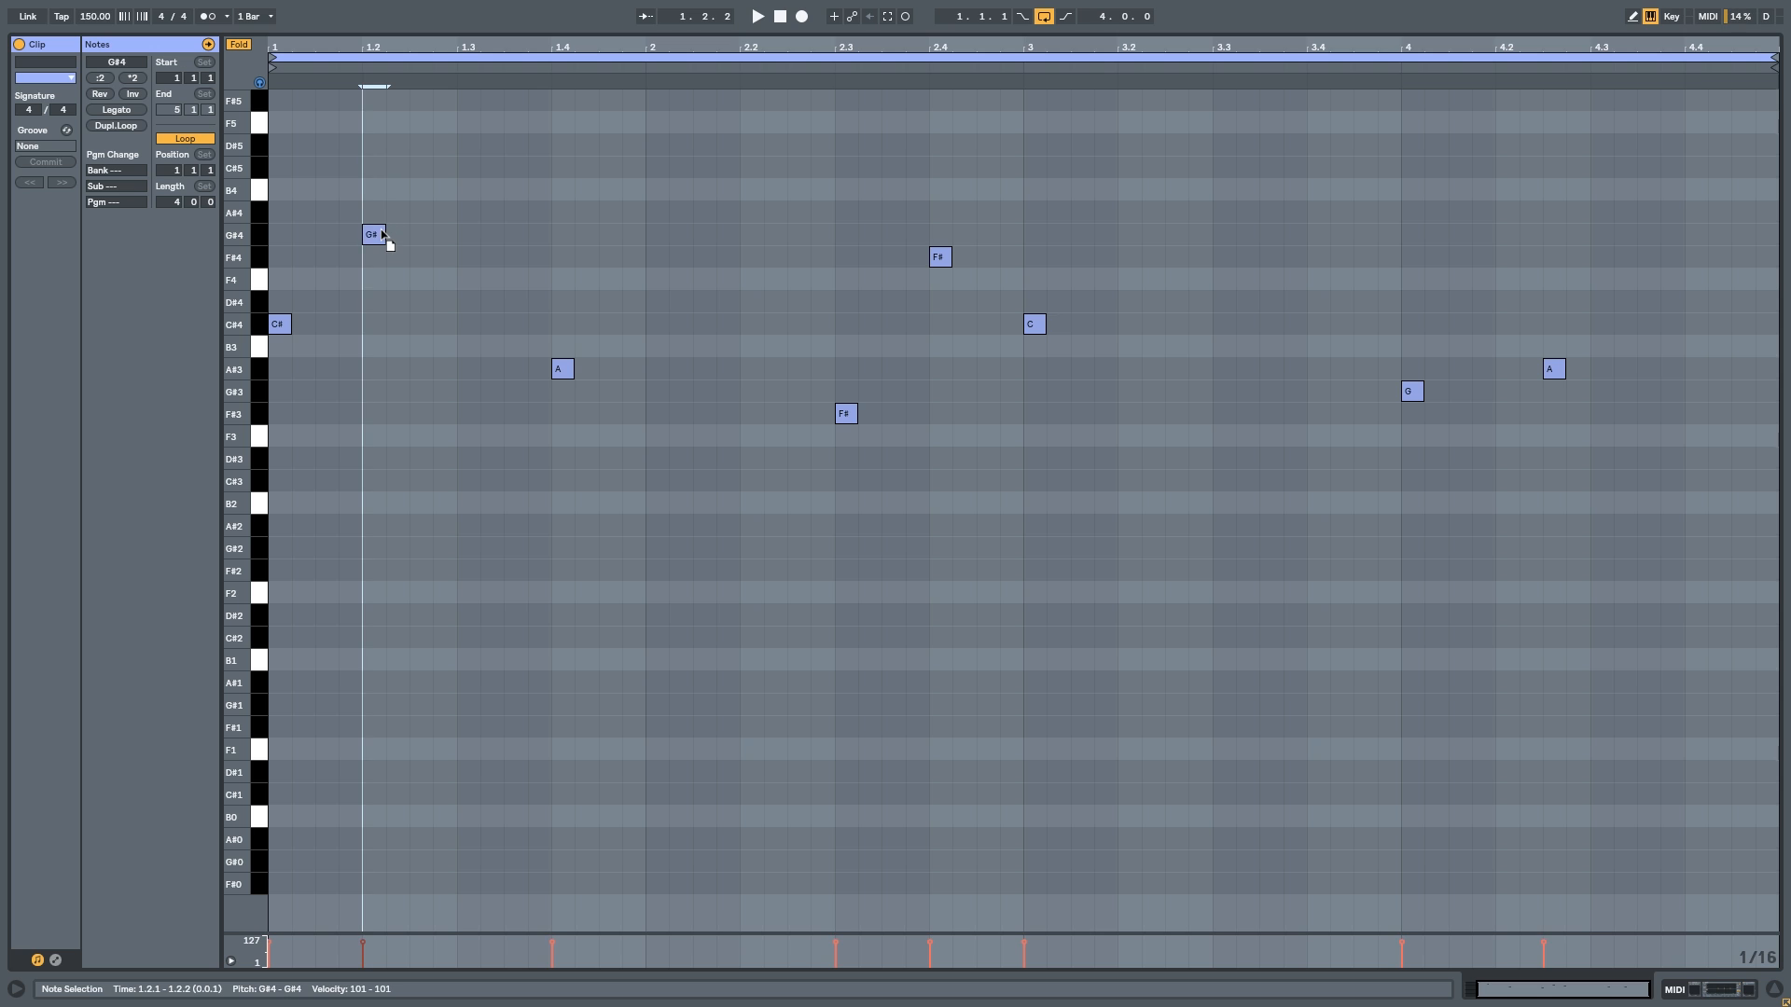
left_click(366, 219)
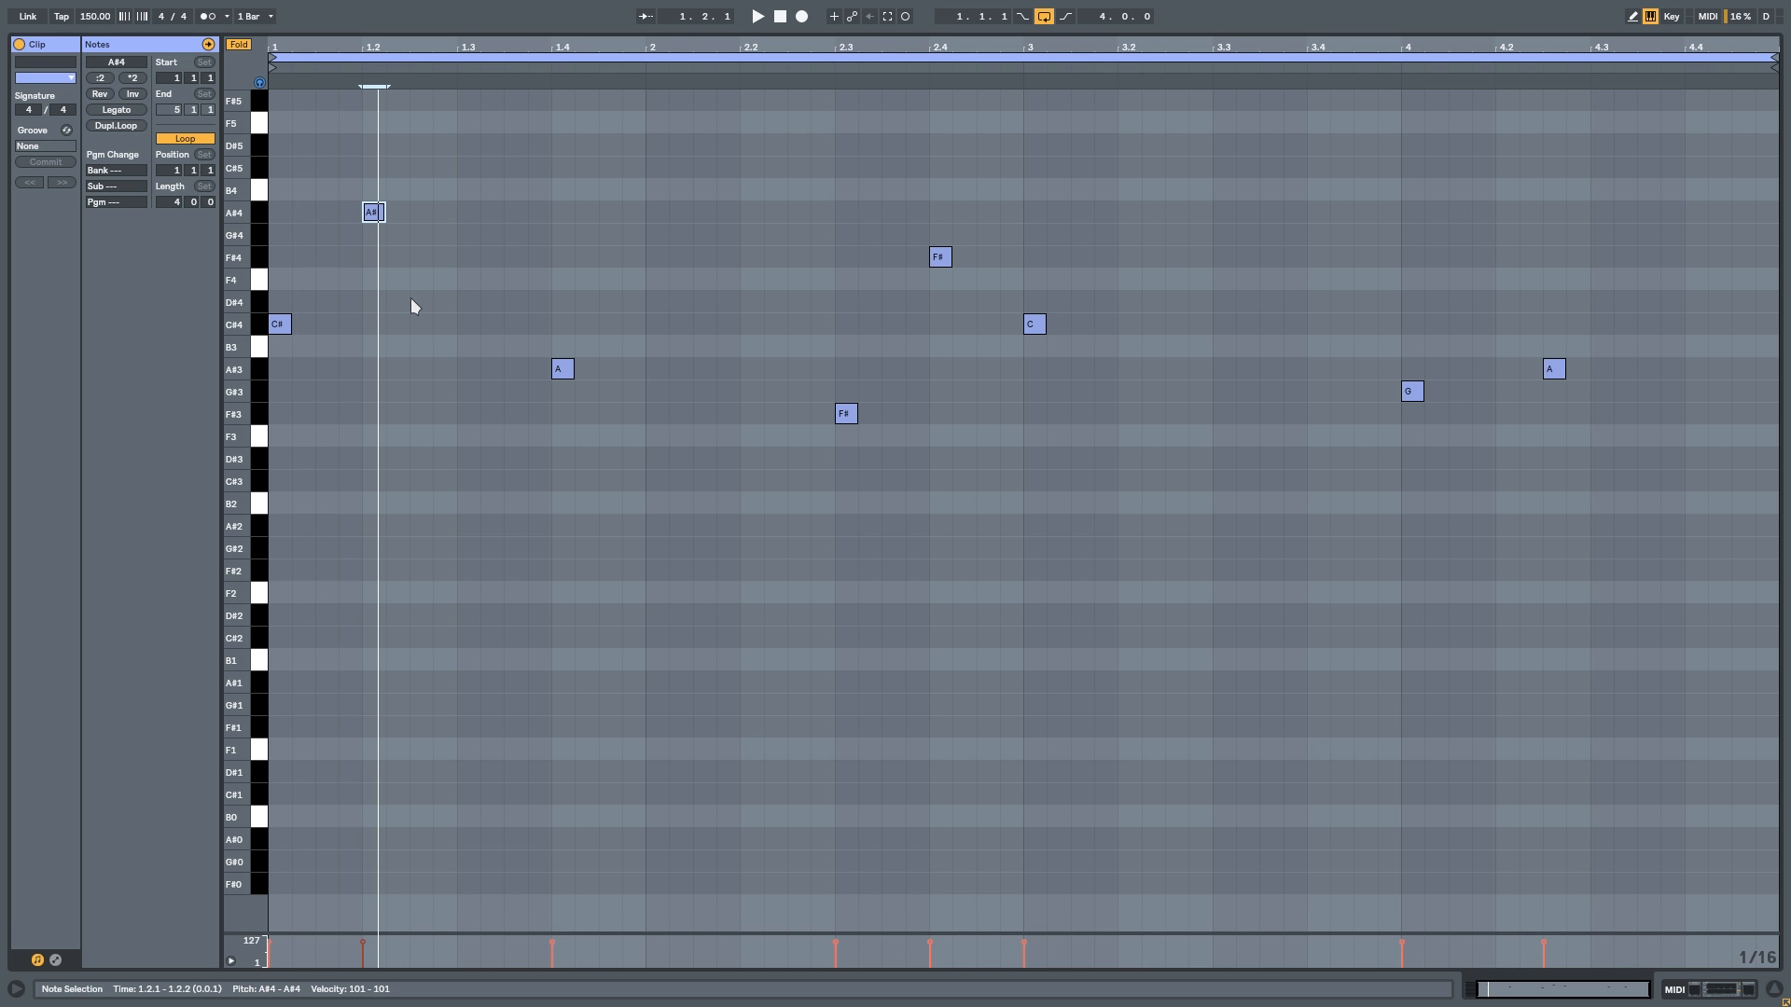
scroll(382, 300, "left", 1)
scroll(426, 299, "right", 1)
key("space")
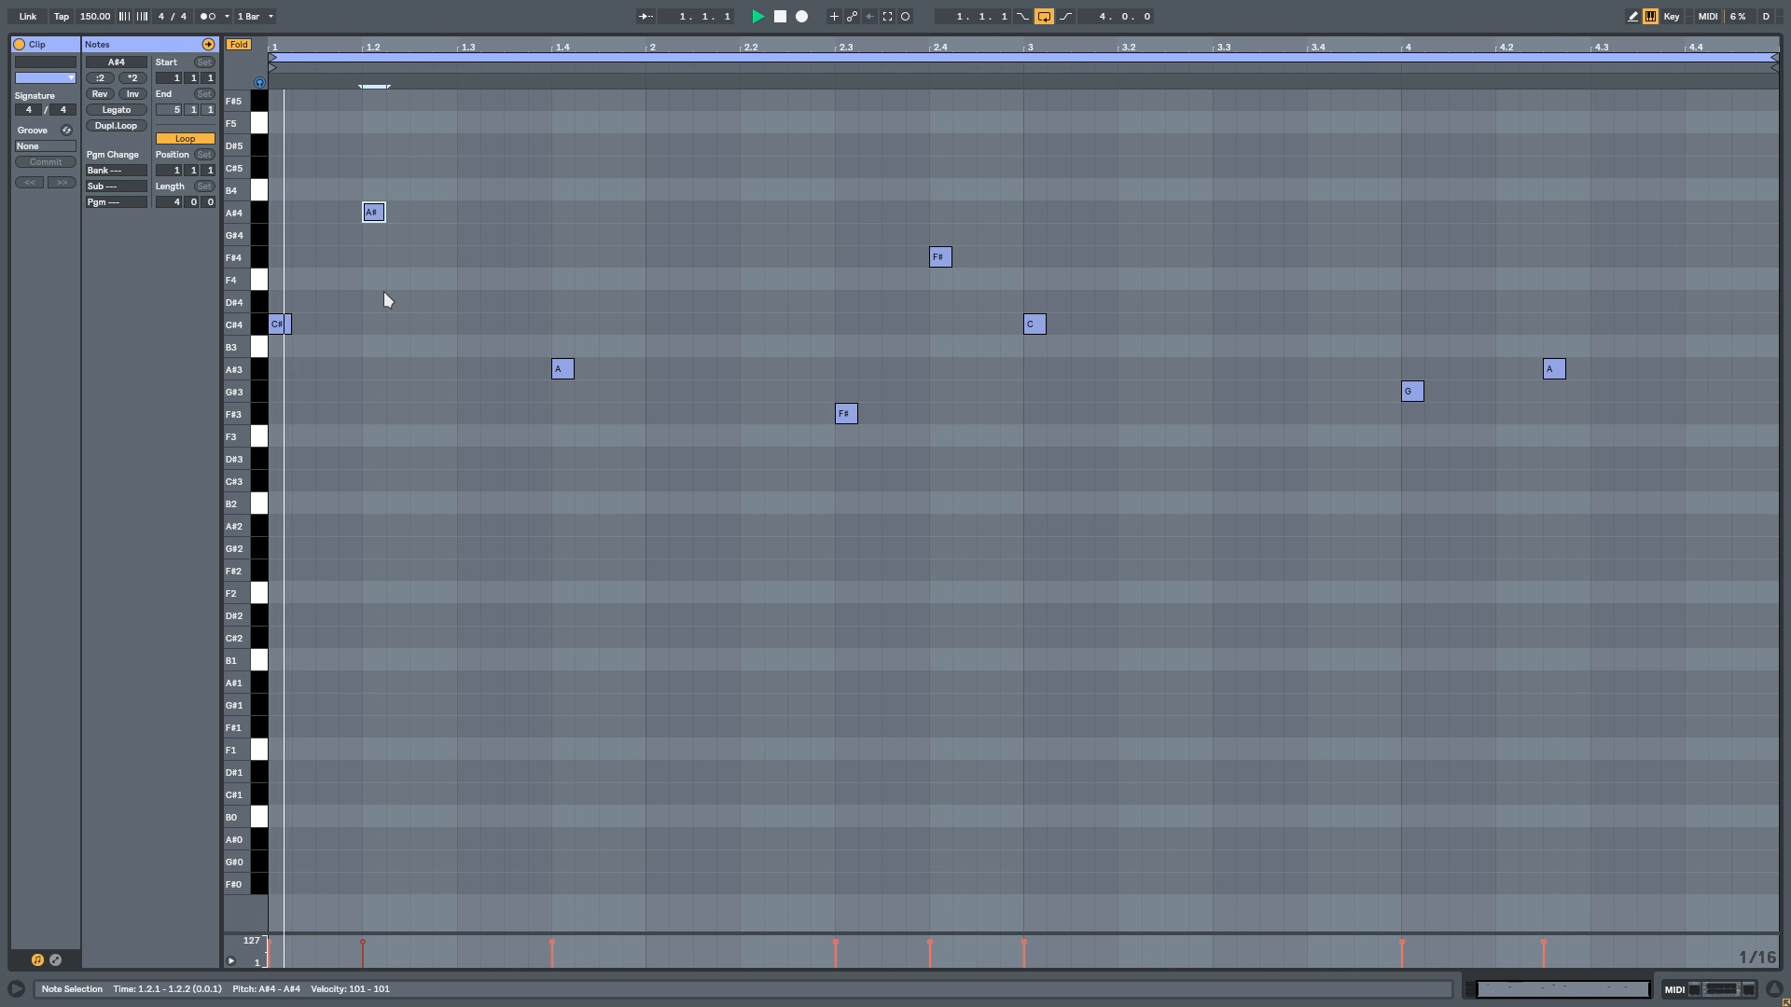
Step: Add a sixteenth note F#4 at 1.3.1 and audition the opening phrase
key("space")
double_click(425, 347)
left_click_drag(425, 348, 464, 278)
key("space")
key("space")
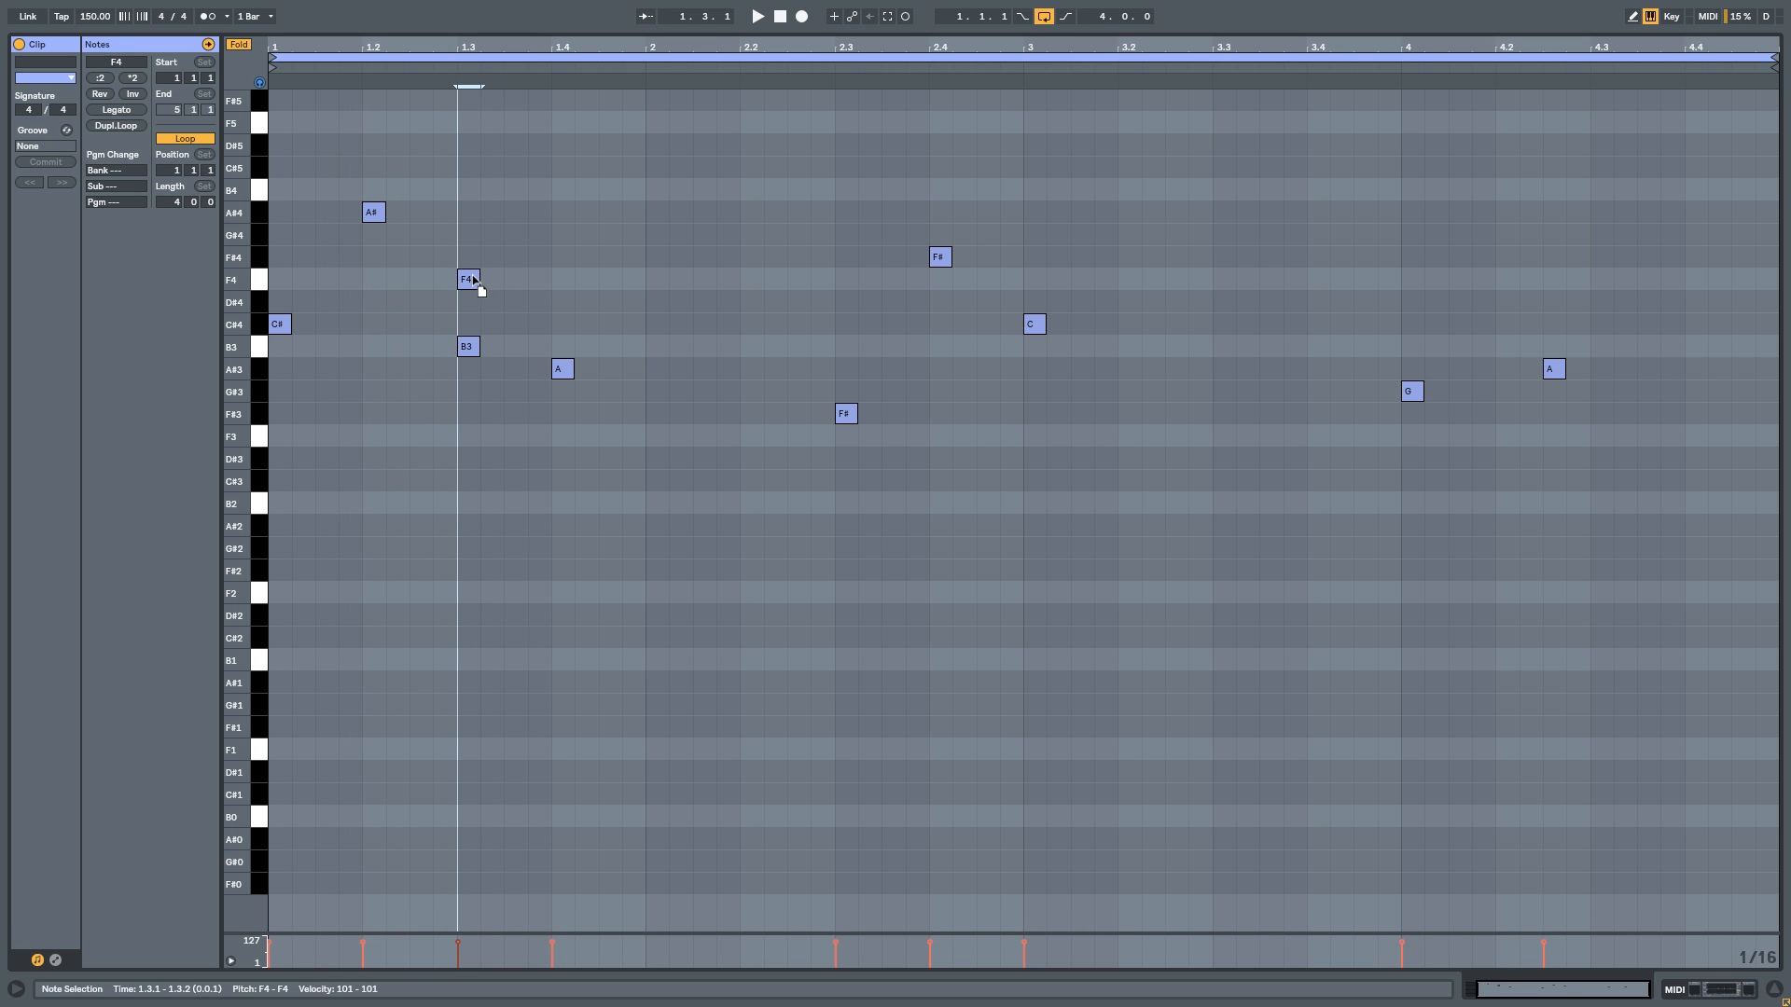
key("ctrl+z")
key("space")
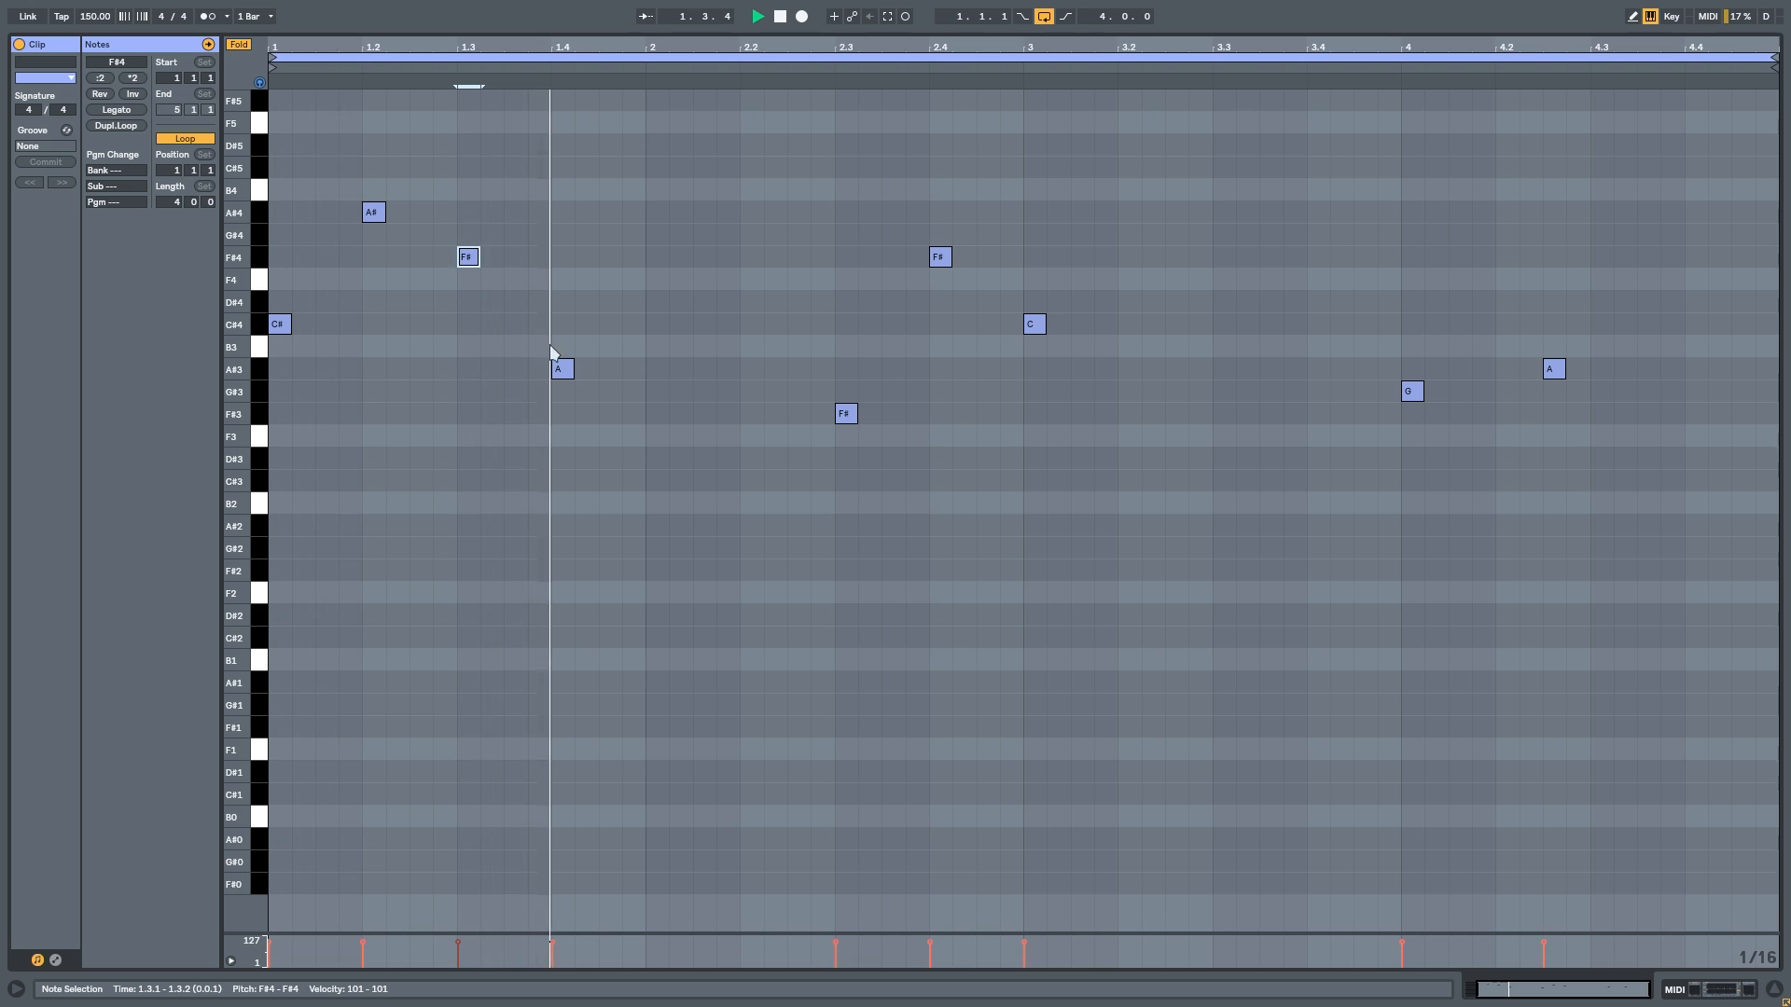
Step: Move the A#3 note from 1.4.1 to 1.4.3 and add another sixteenth note A#3 at 2.3.3
left_click(556, 371)
key("space")
left_click_drag(556, 371, 598, 374)
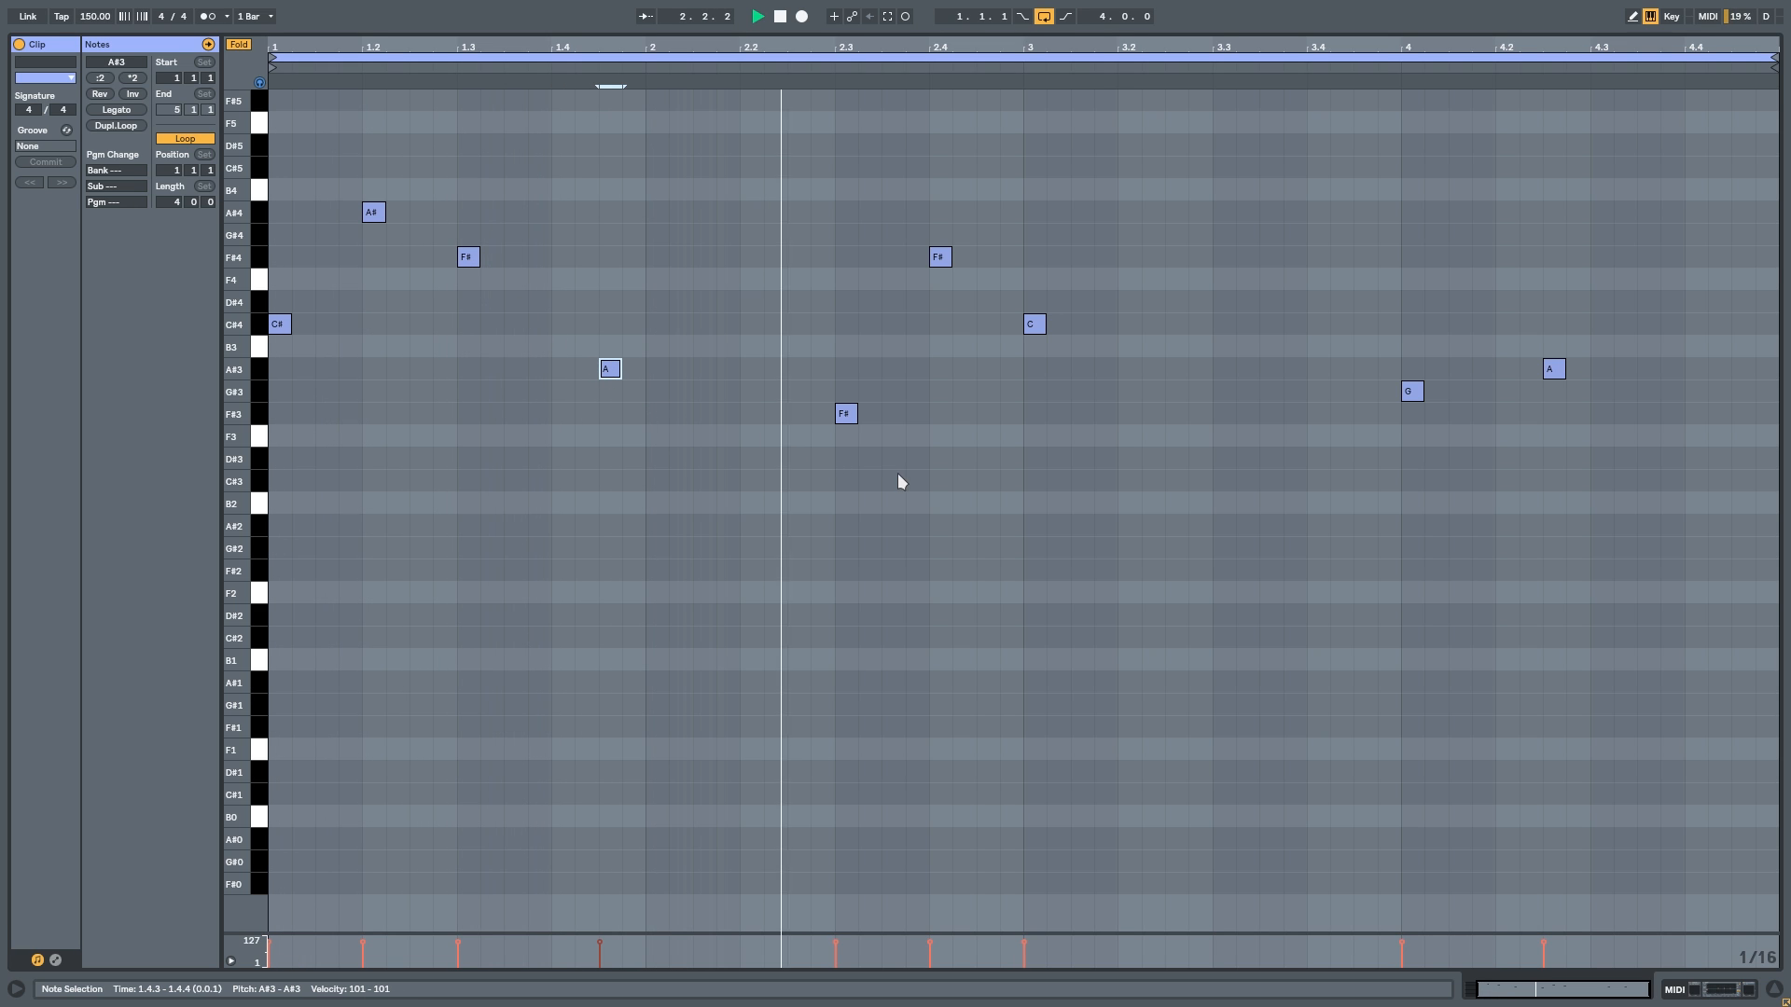
left_click(849, 413)
key("space")
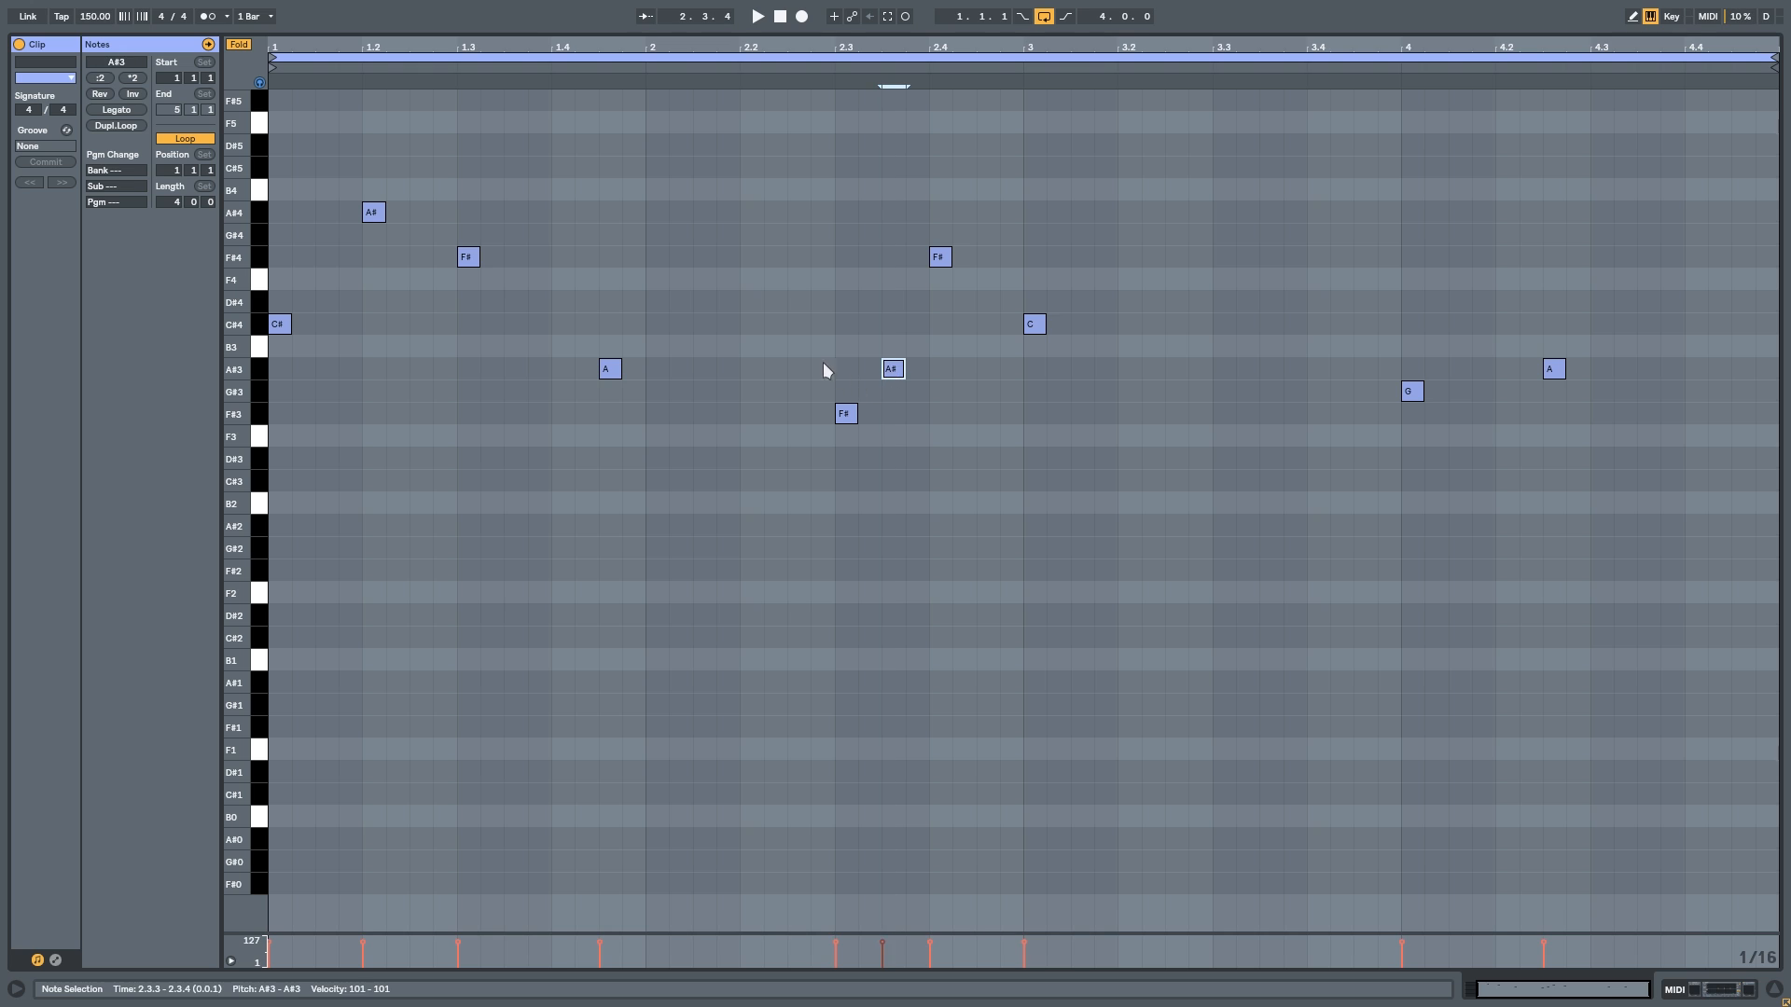
Step: Audition the phrase from 2.3.1 and try a lower pitch for the note at 2.4.1
left_click(823, 364)
key("space")
key("space")
left_click_drag(946, 261, 949, 279)
left_click(826, 329)
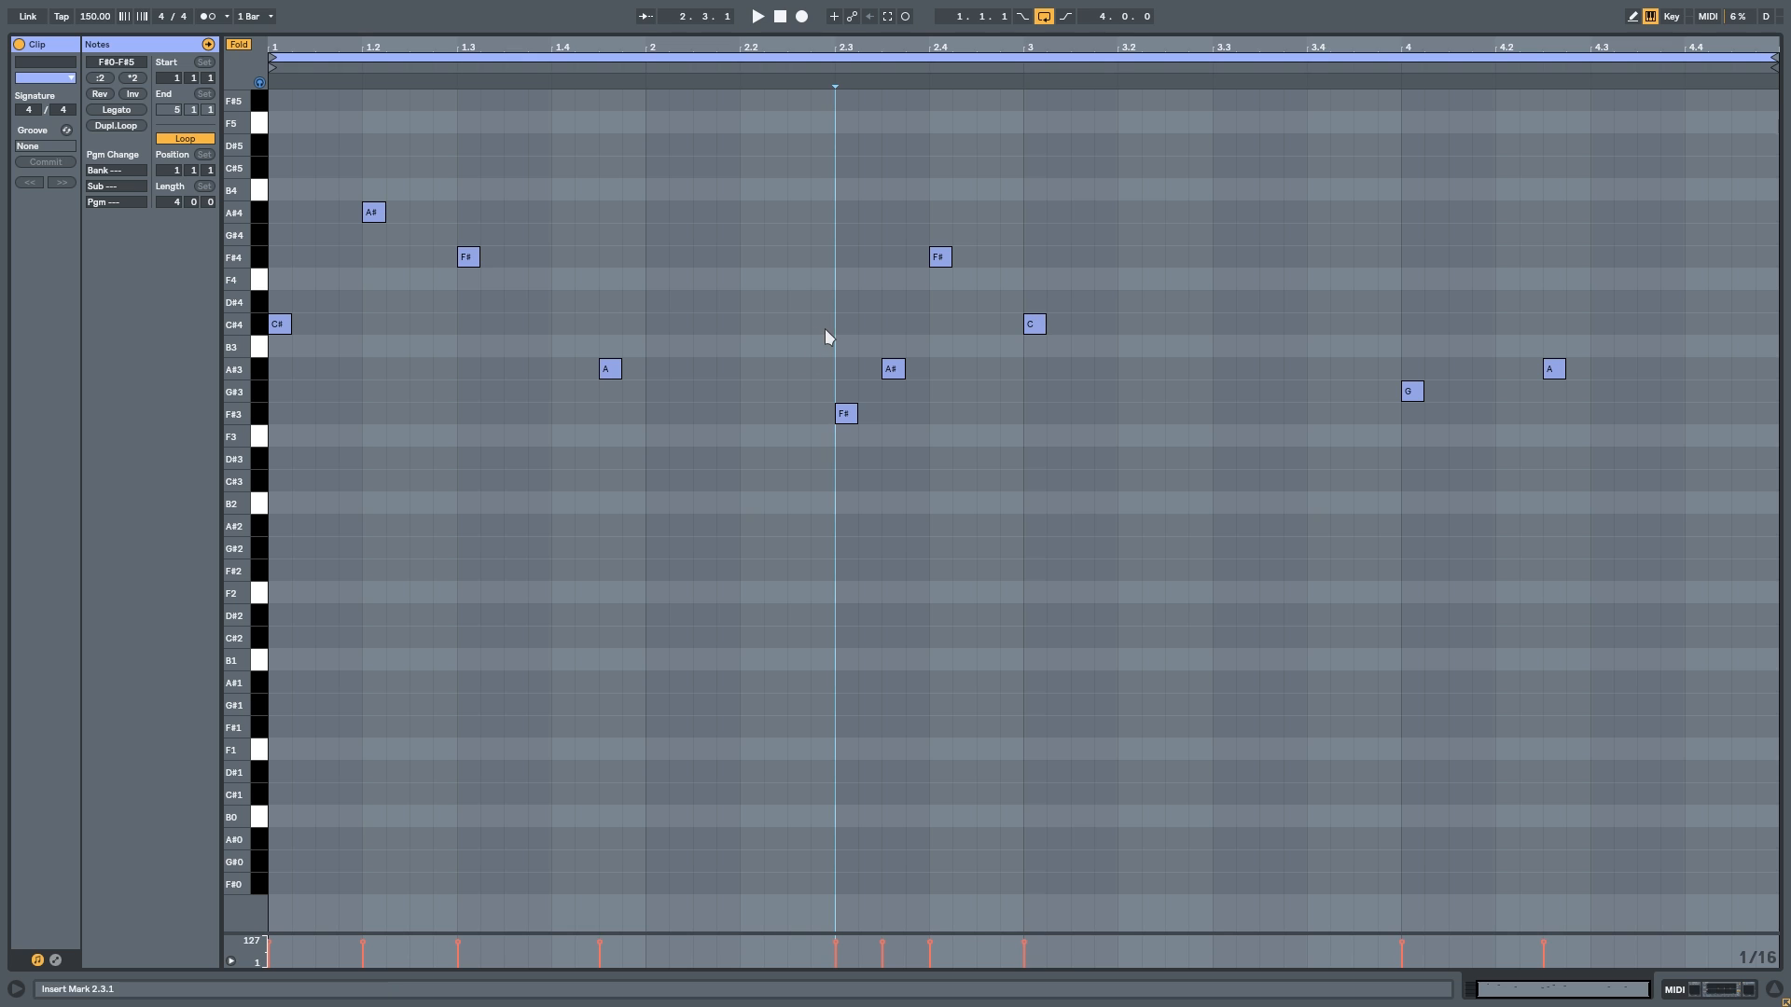
key("space")
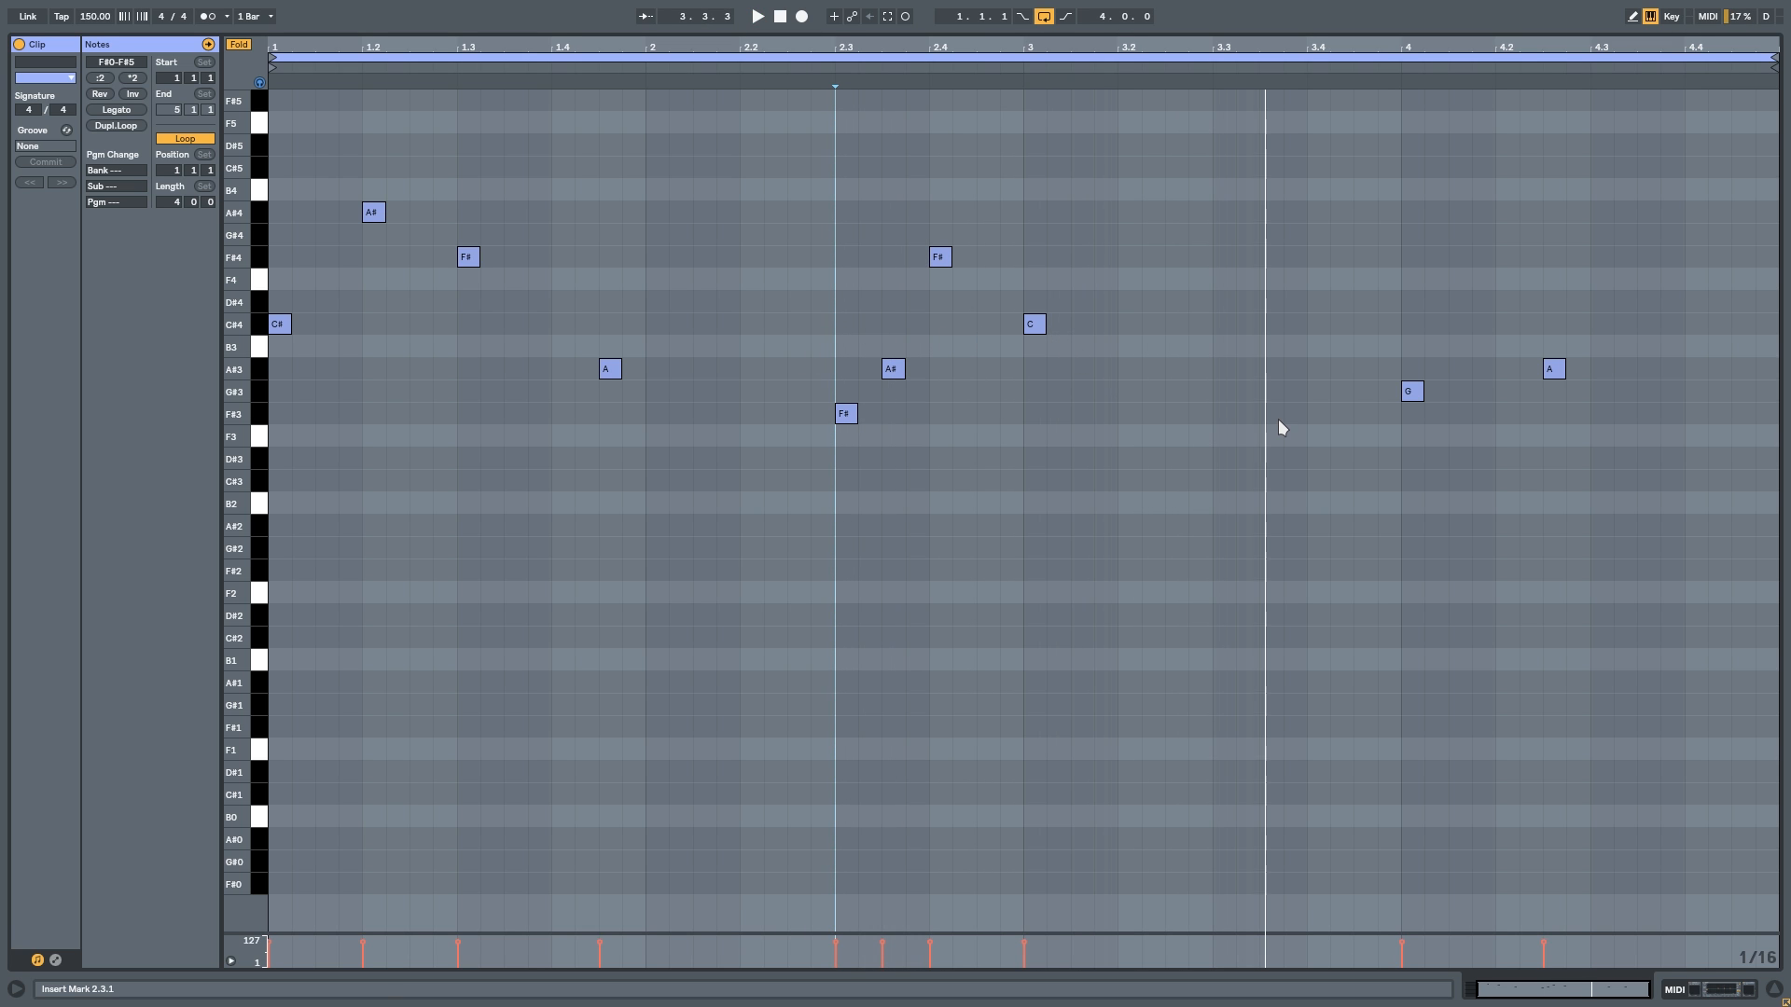
Step: Add sixteenth notes C#3 at 3.3.3 and F#3 at 3.4.1 and play the phrase
left_click(847, 345)
key("space")
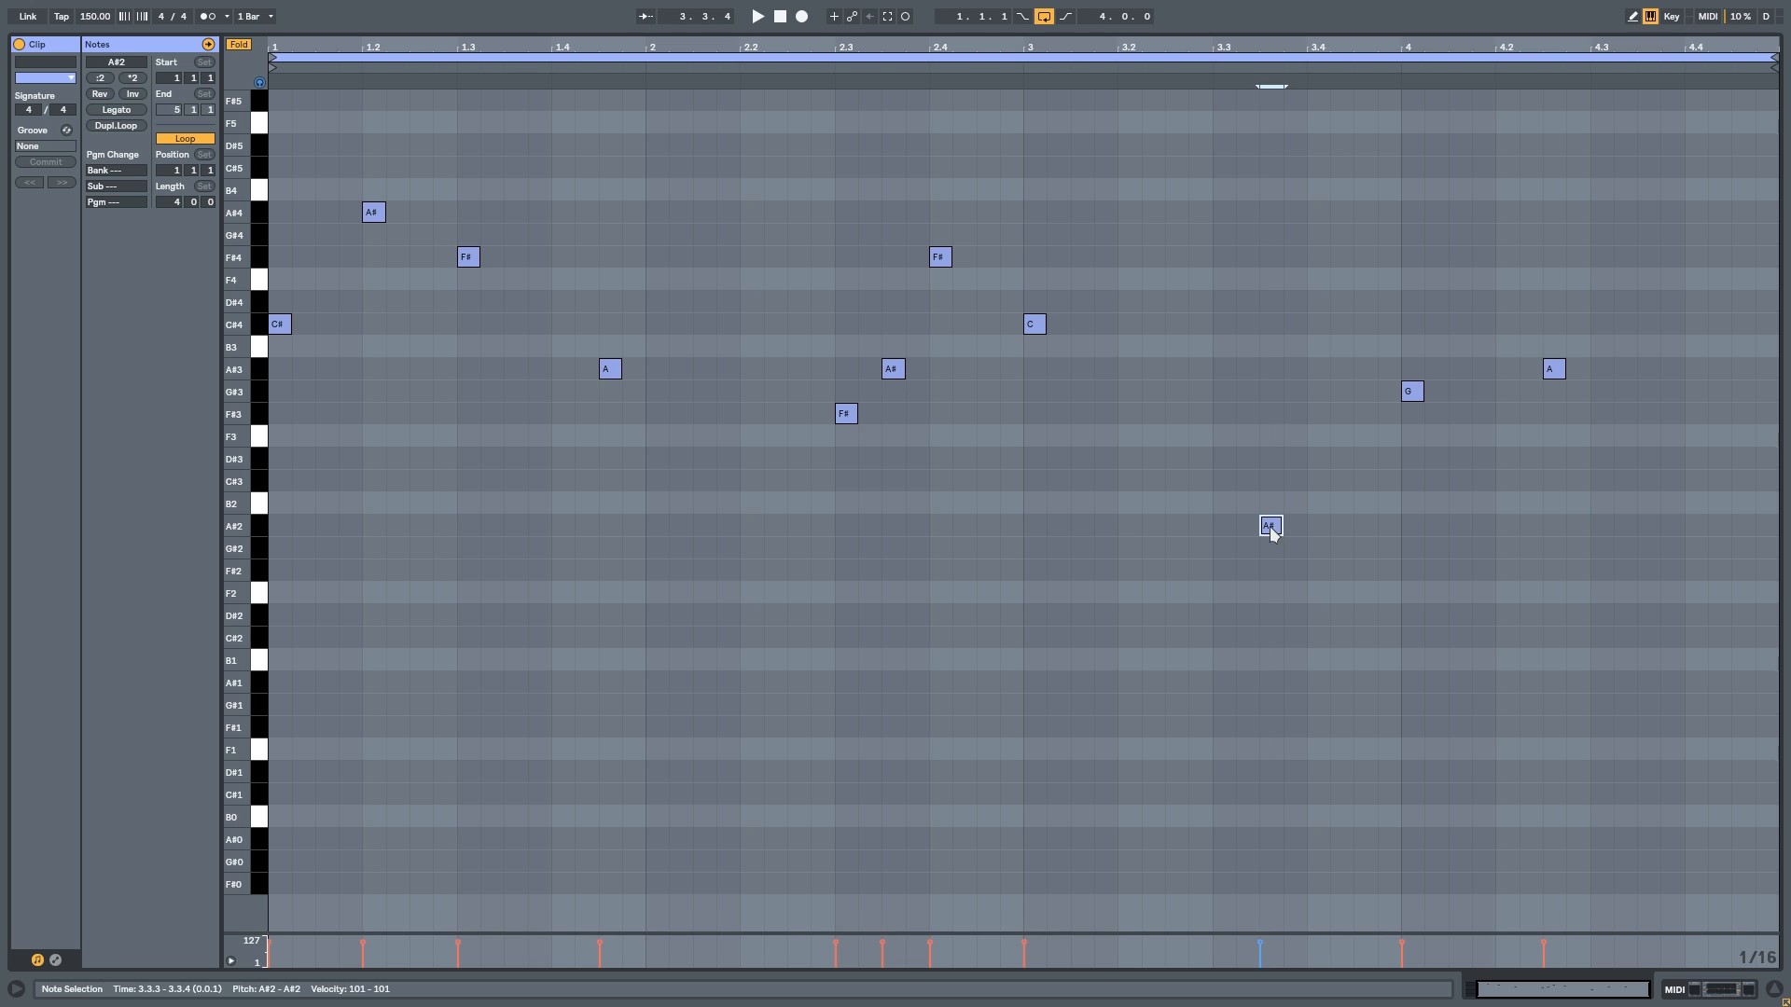
double_click(1273, 437)
left_click(1318, 405)
double_click(1318, 415)
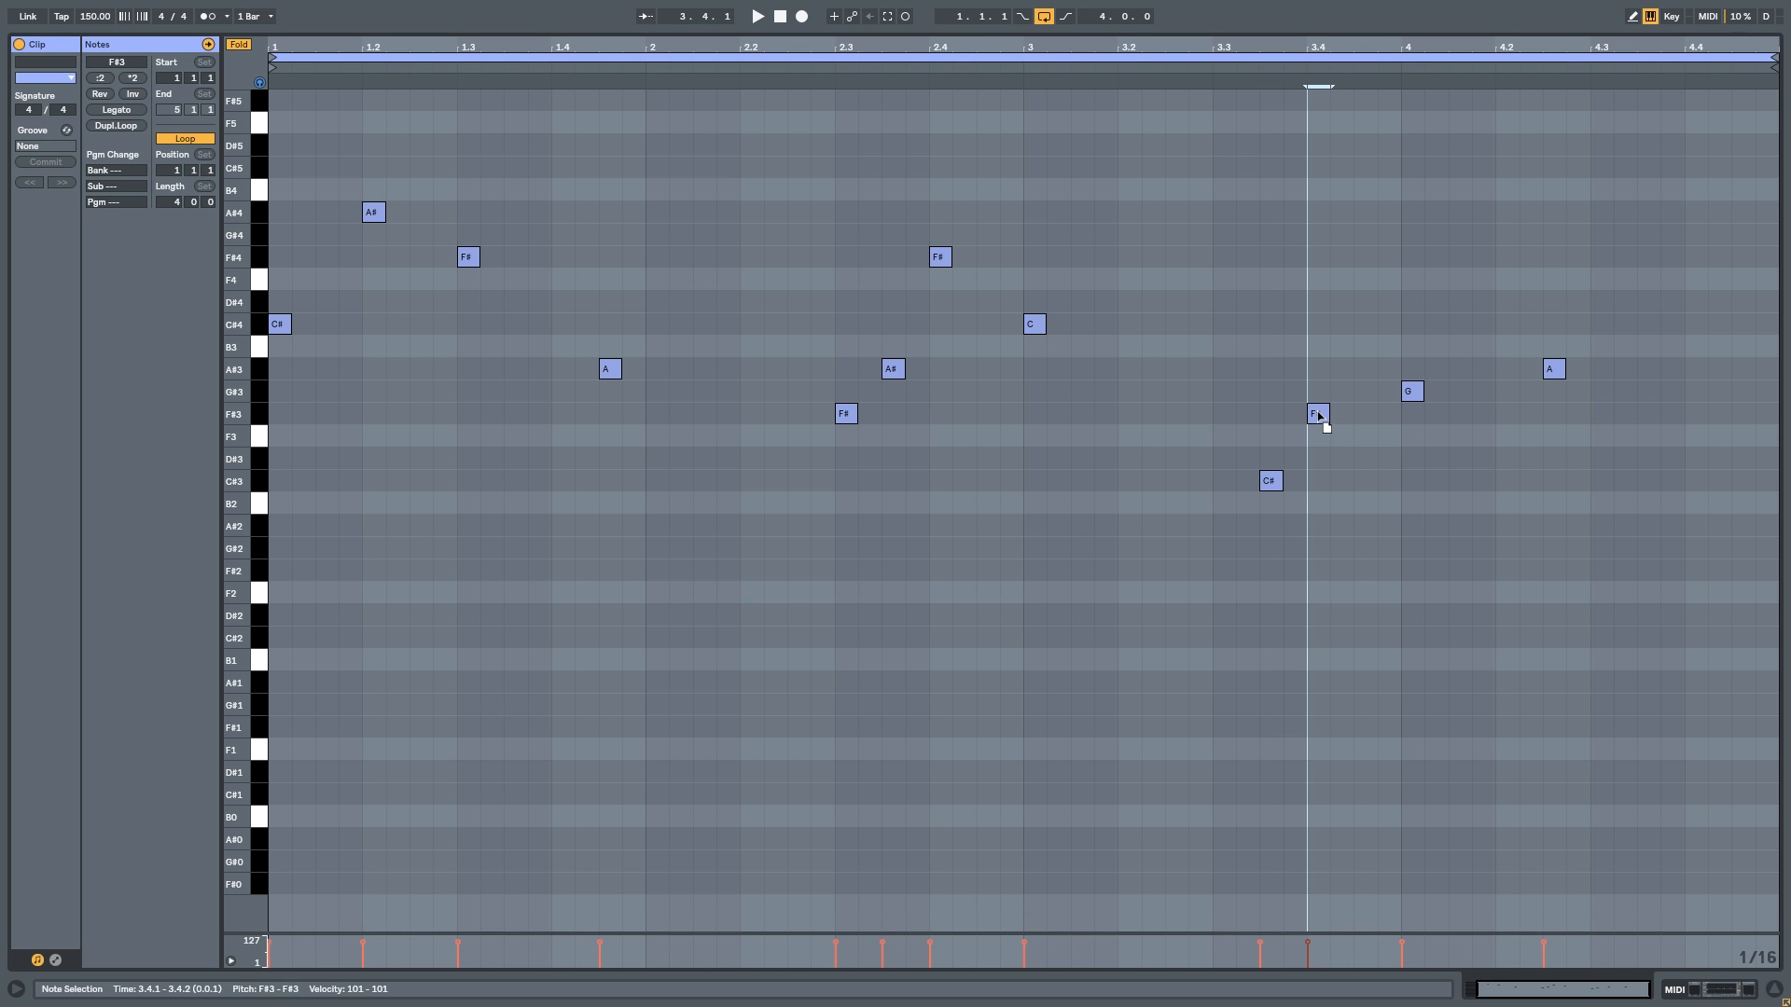
left_click(811, 427)
key("space")
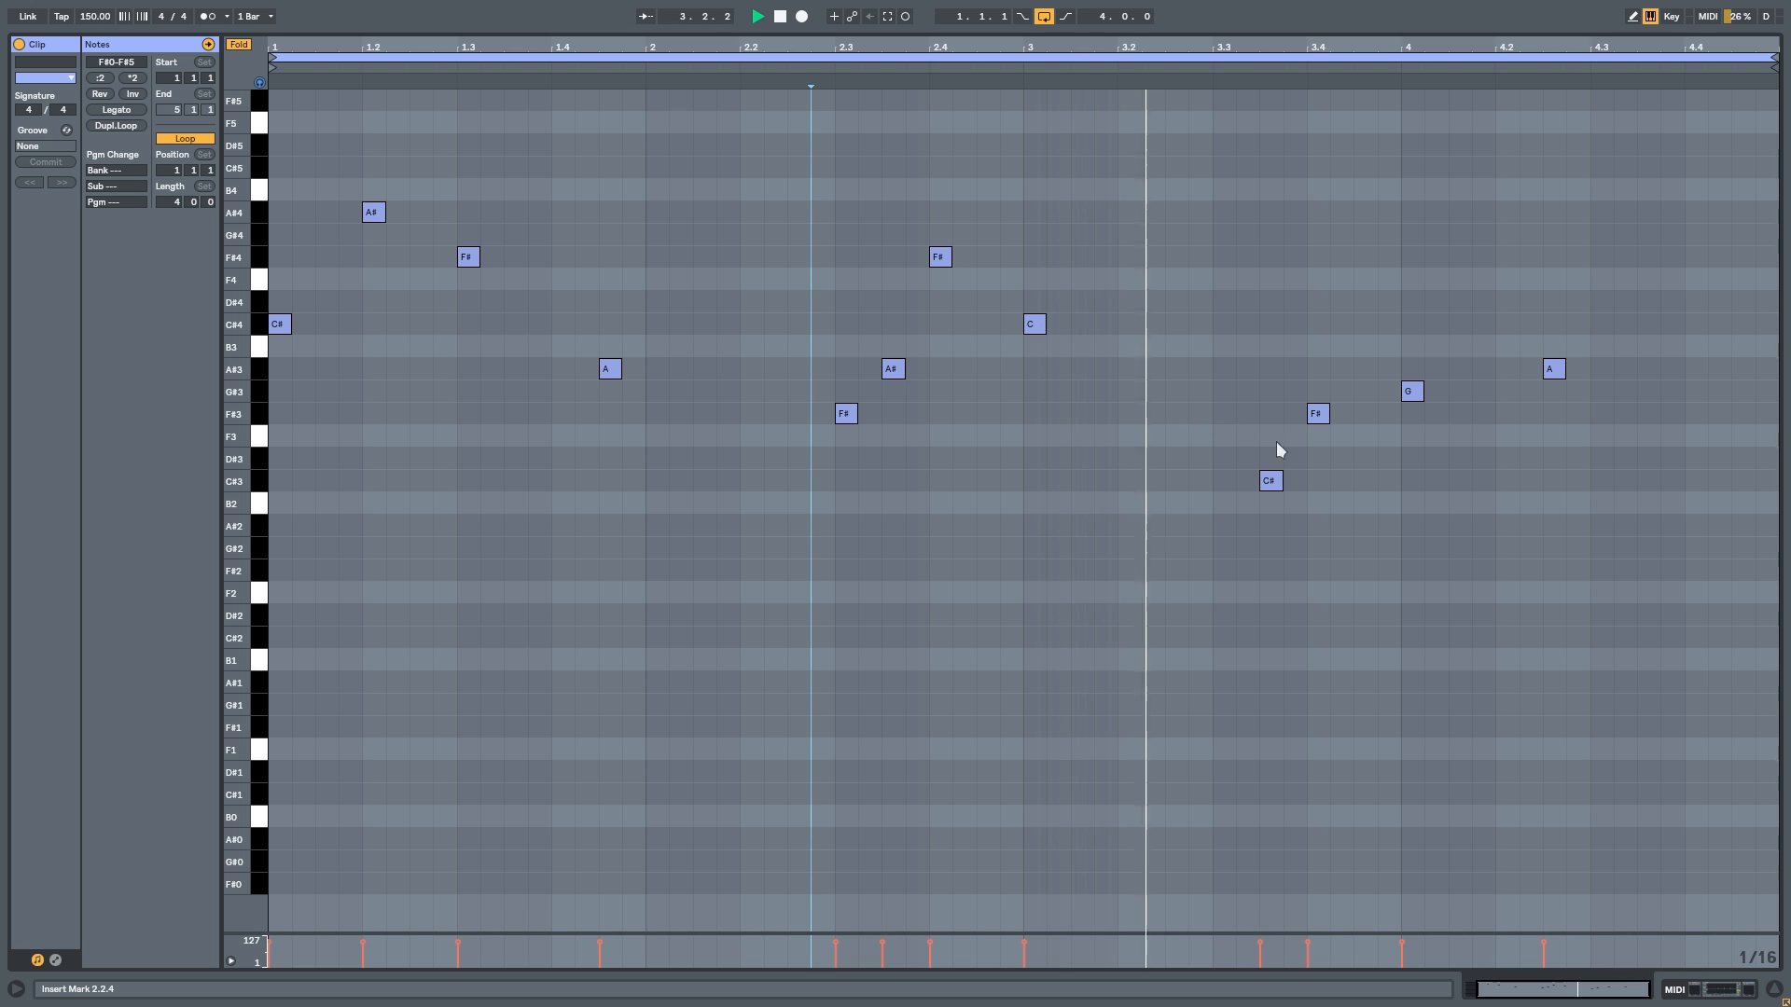
Step: Raise the note at 3.3.3 to F#3 and the note at 3.4.1 to G#3, auditioning the phrase
key("space")
left_click_drag(1276, 479, 1319, 394)
left_click(810, 486)
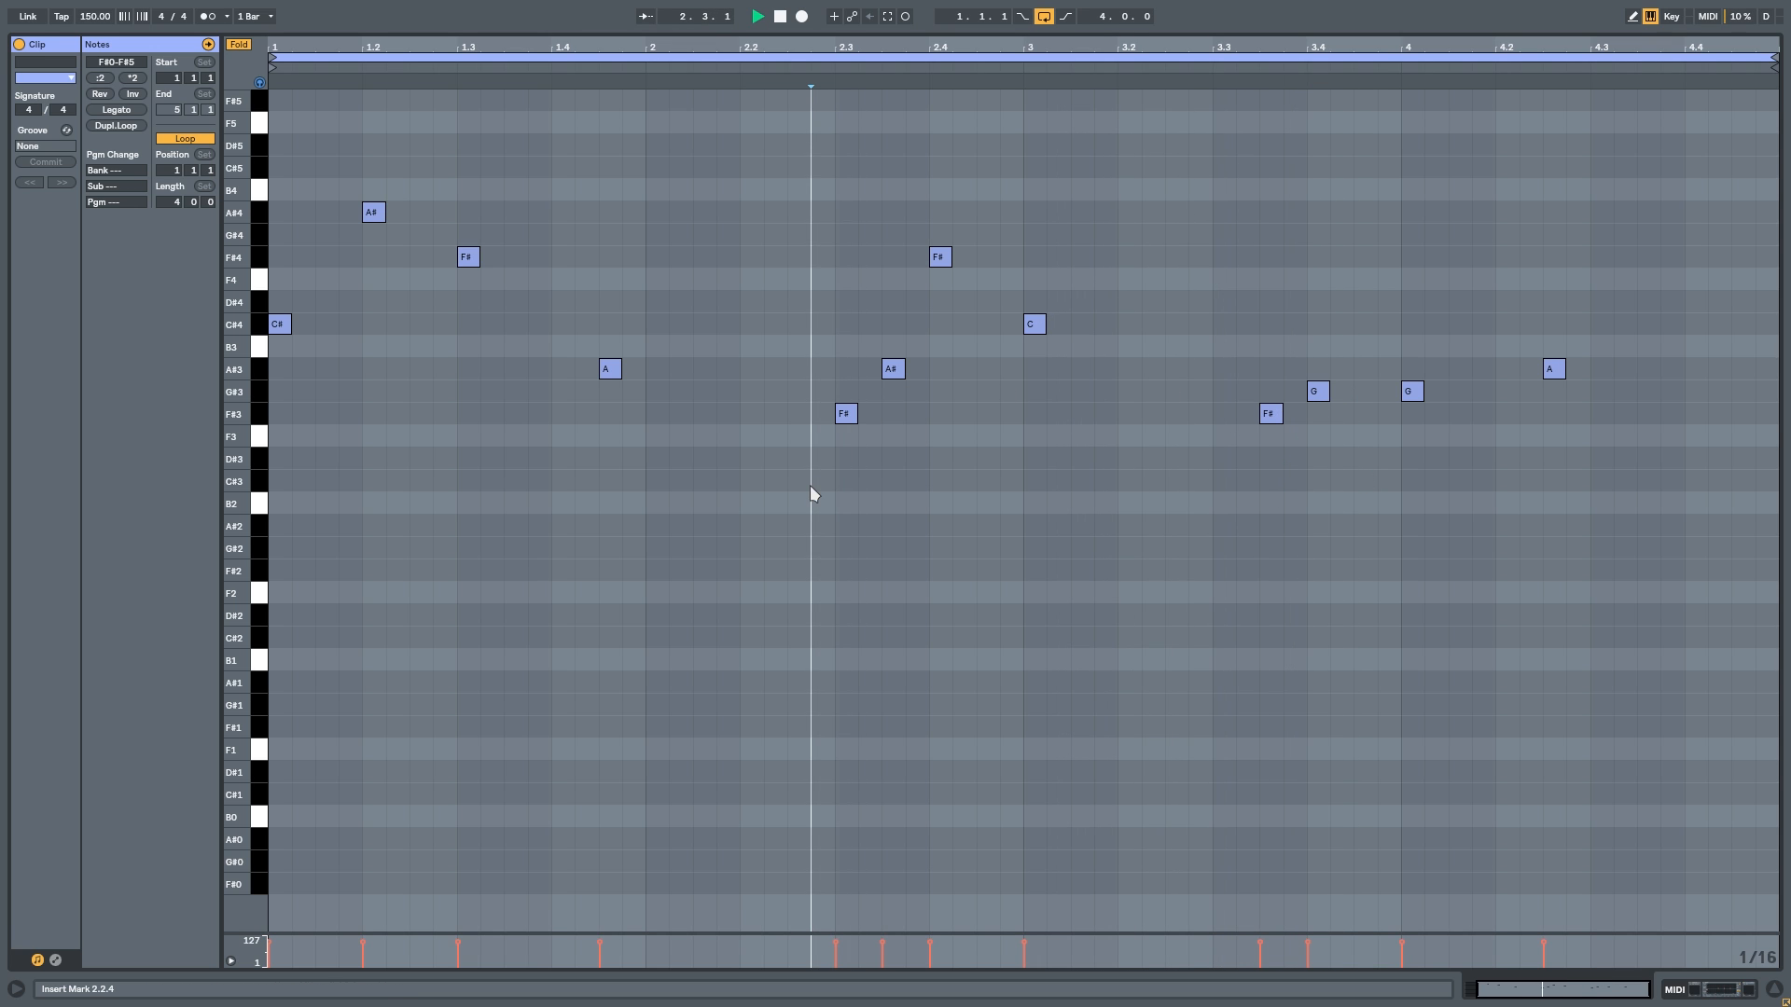
key("space")
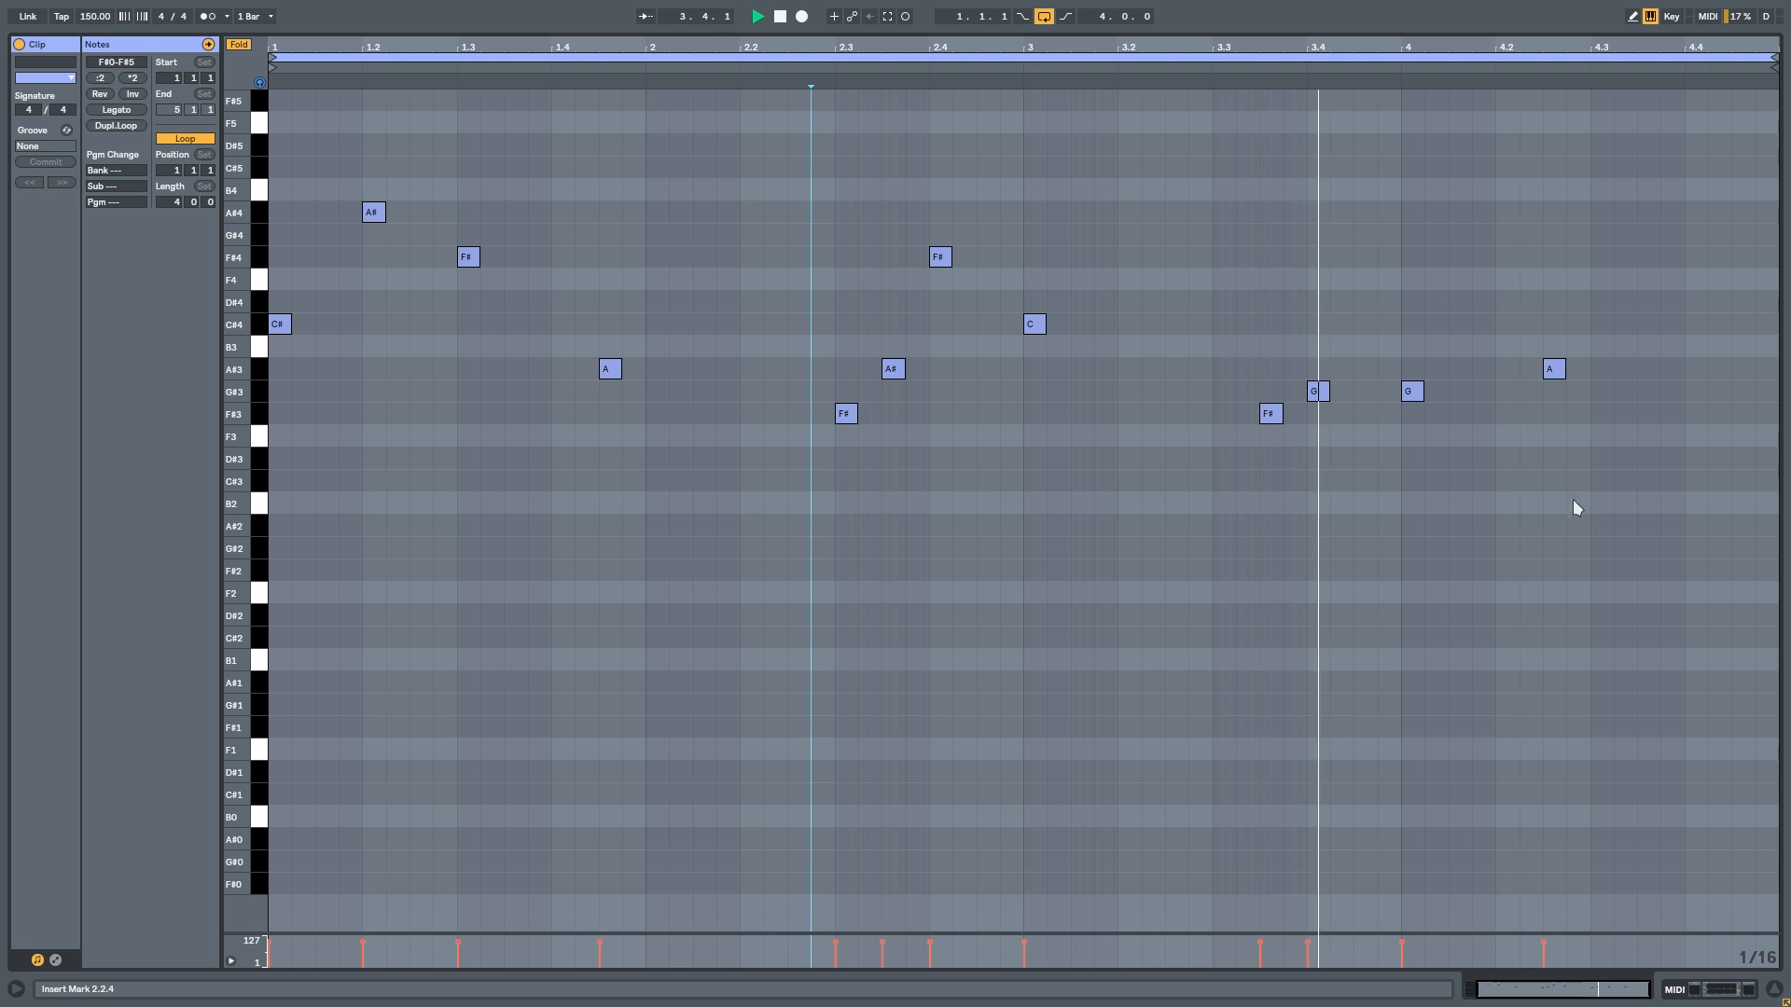
key("space")
mouse_move(1325, 395)
left_mouse_down()
mouse_move(1373, 397)
mouse_move(1319, 402)
left_mouse_up()
key("space")
key("space")
left_click(1143, 418)
key("space")
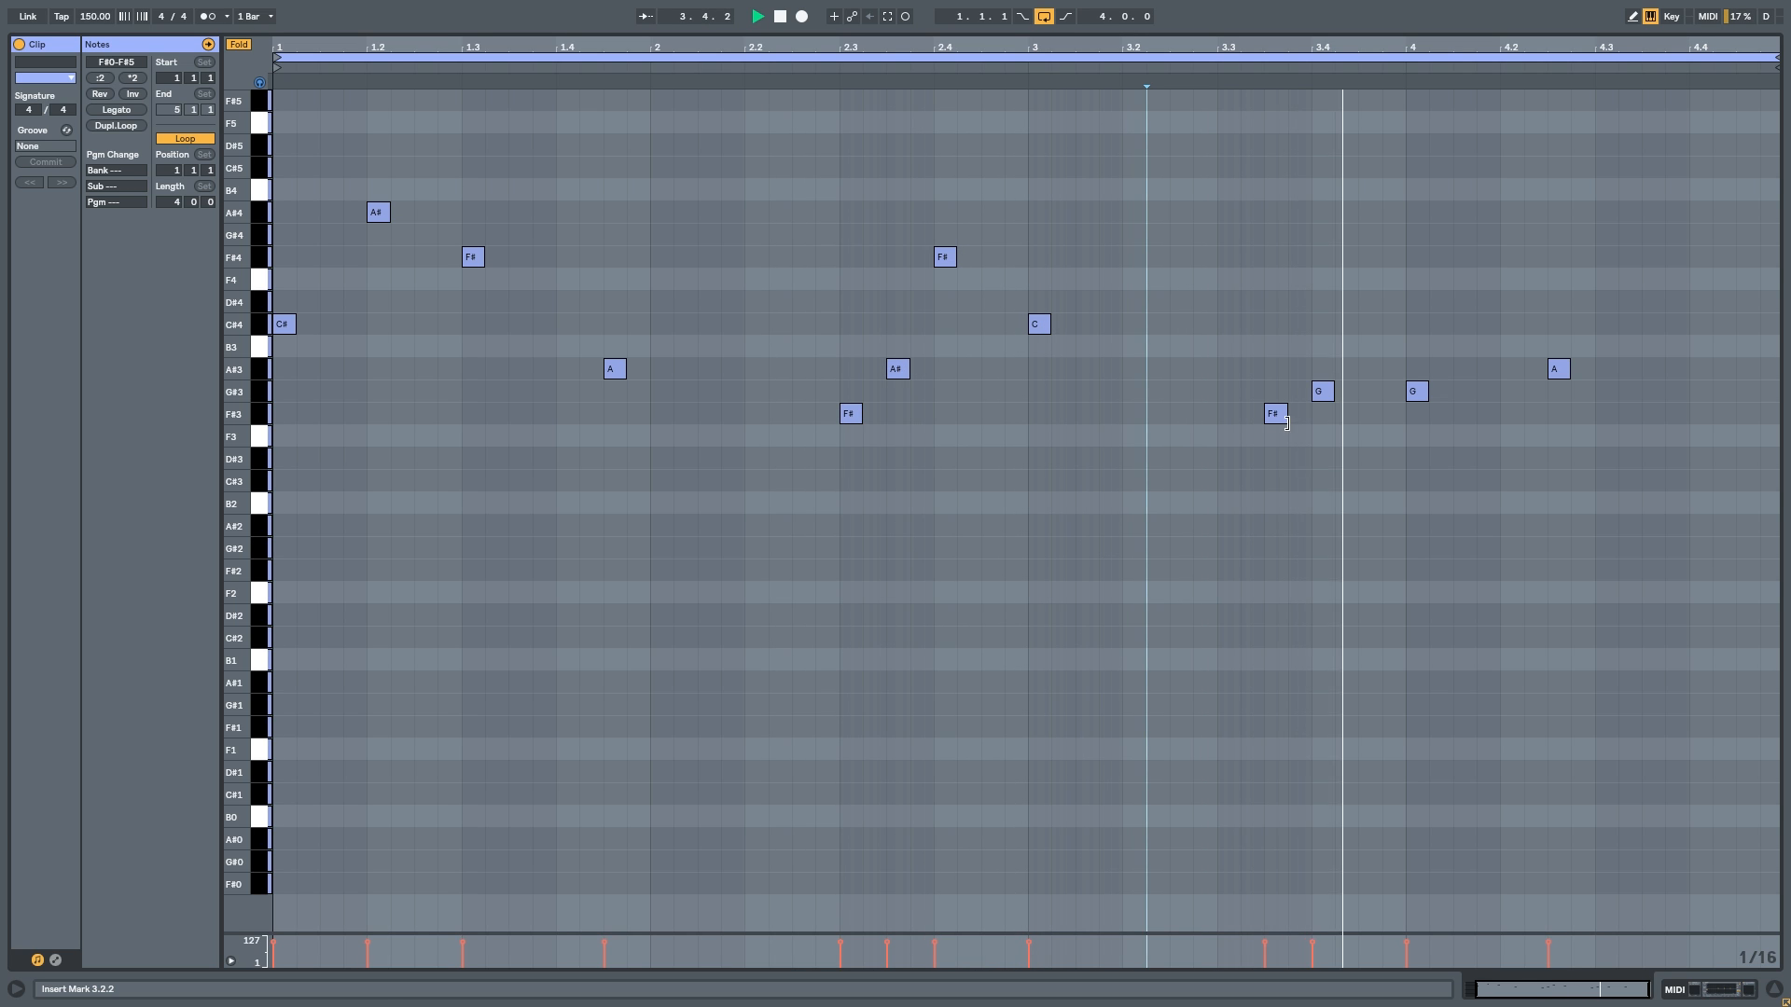
Step: Shift the notes at 3.3.3, 3.4.1 and 4.1.1 forward to 3.4.1, 3.4.3 and 4.1.3 and audition them
key("space")
left_click_drag(1241, 439, 1462, 371)
left_click(1195, 382)
key("space")
key("space")
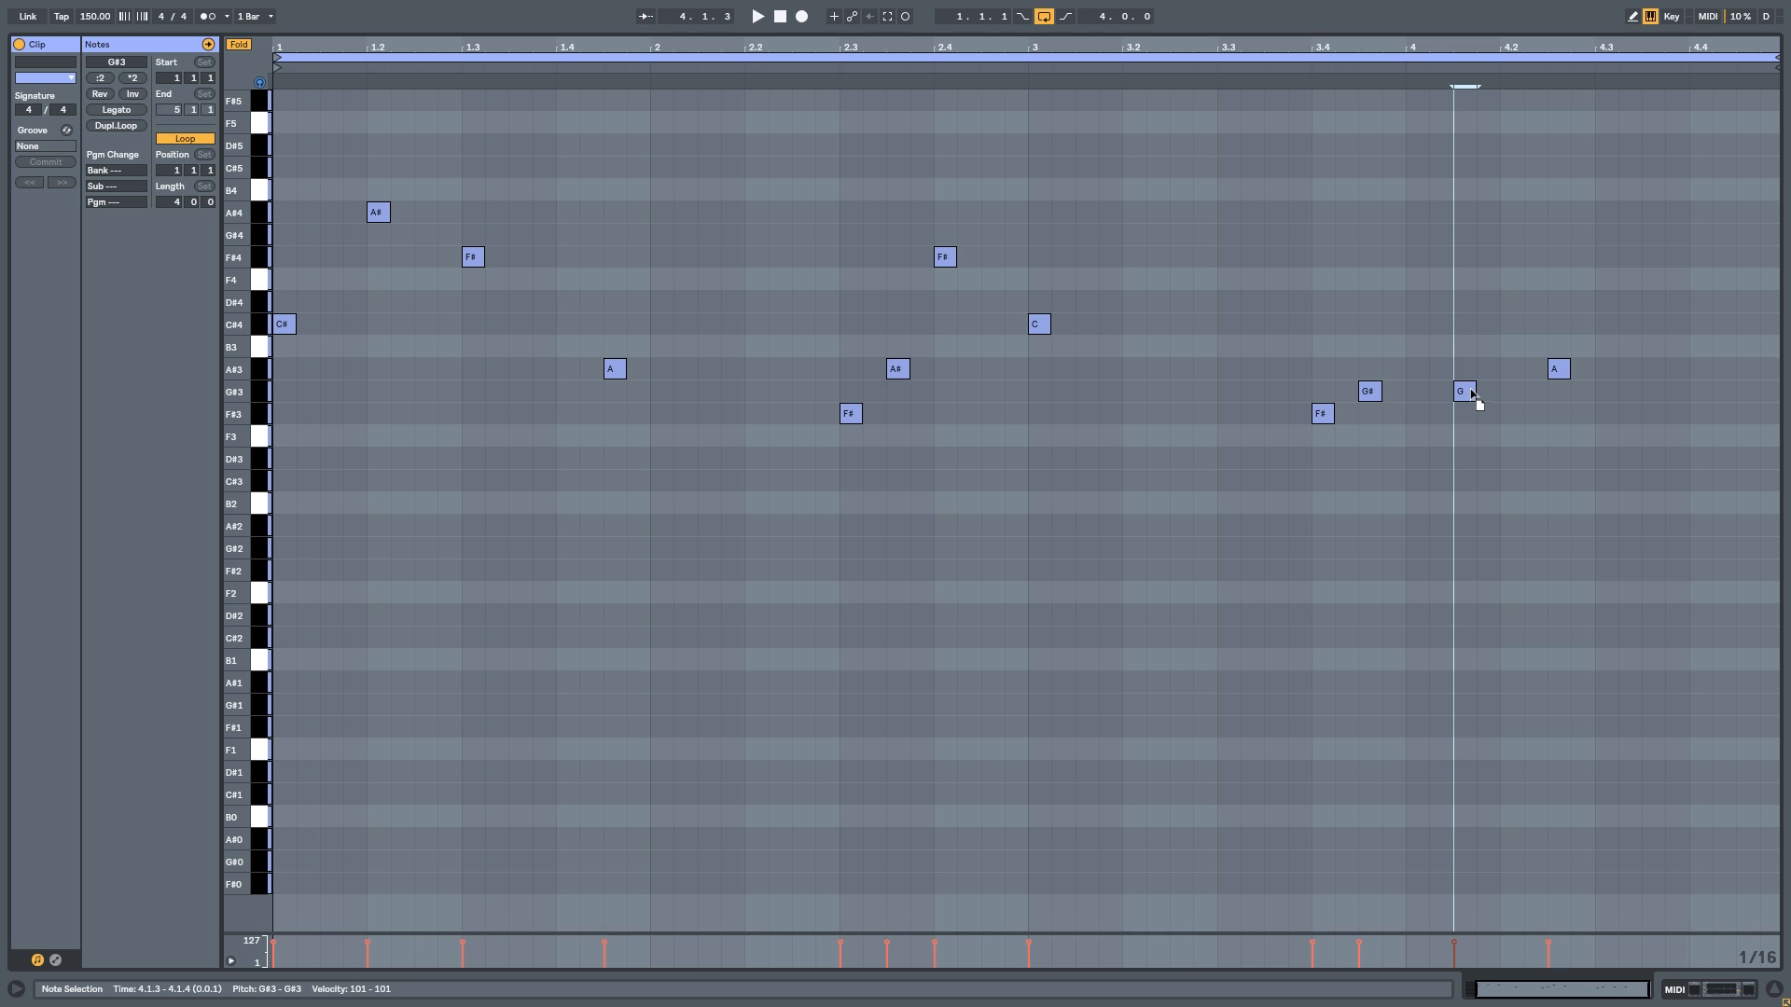
Step: Delete the G#3 note at 4.1.3 and play the melody from 3.3.3
key("Delete")
left_click(1255, 354)
key("space")
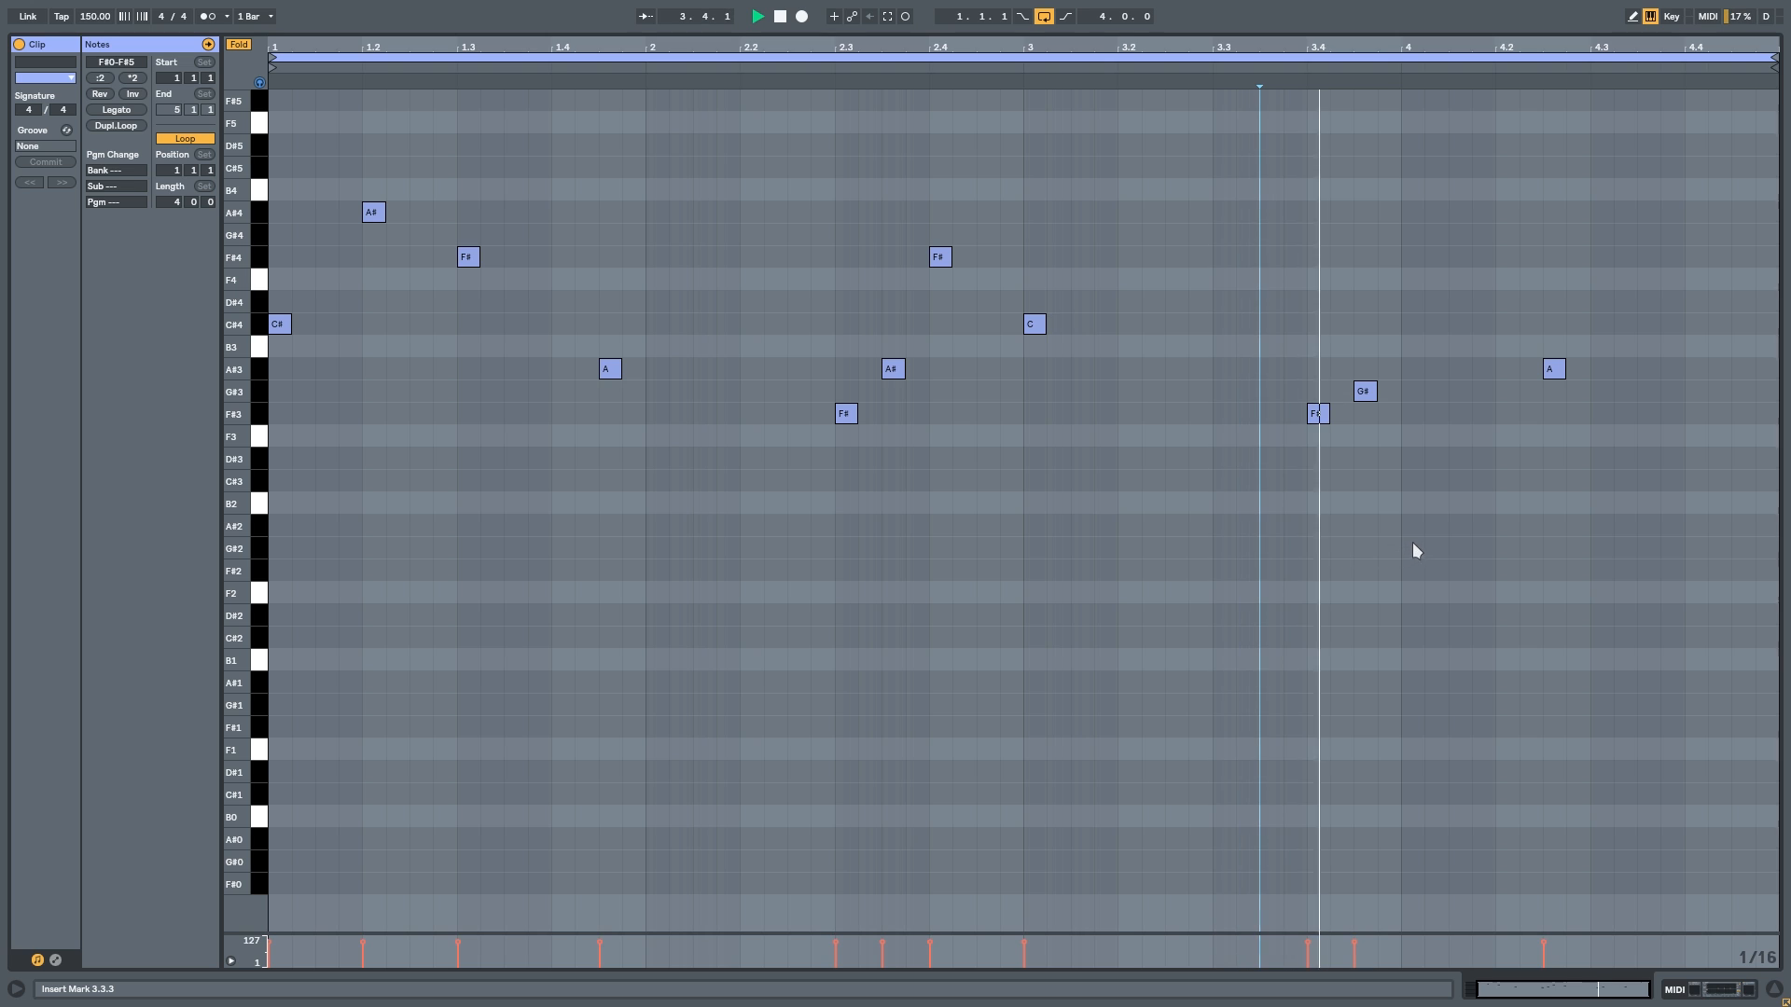
key("space")
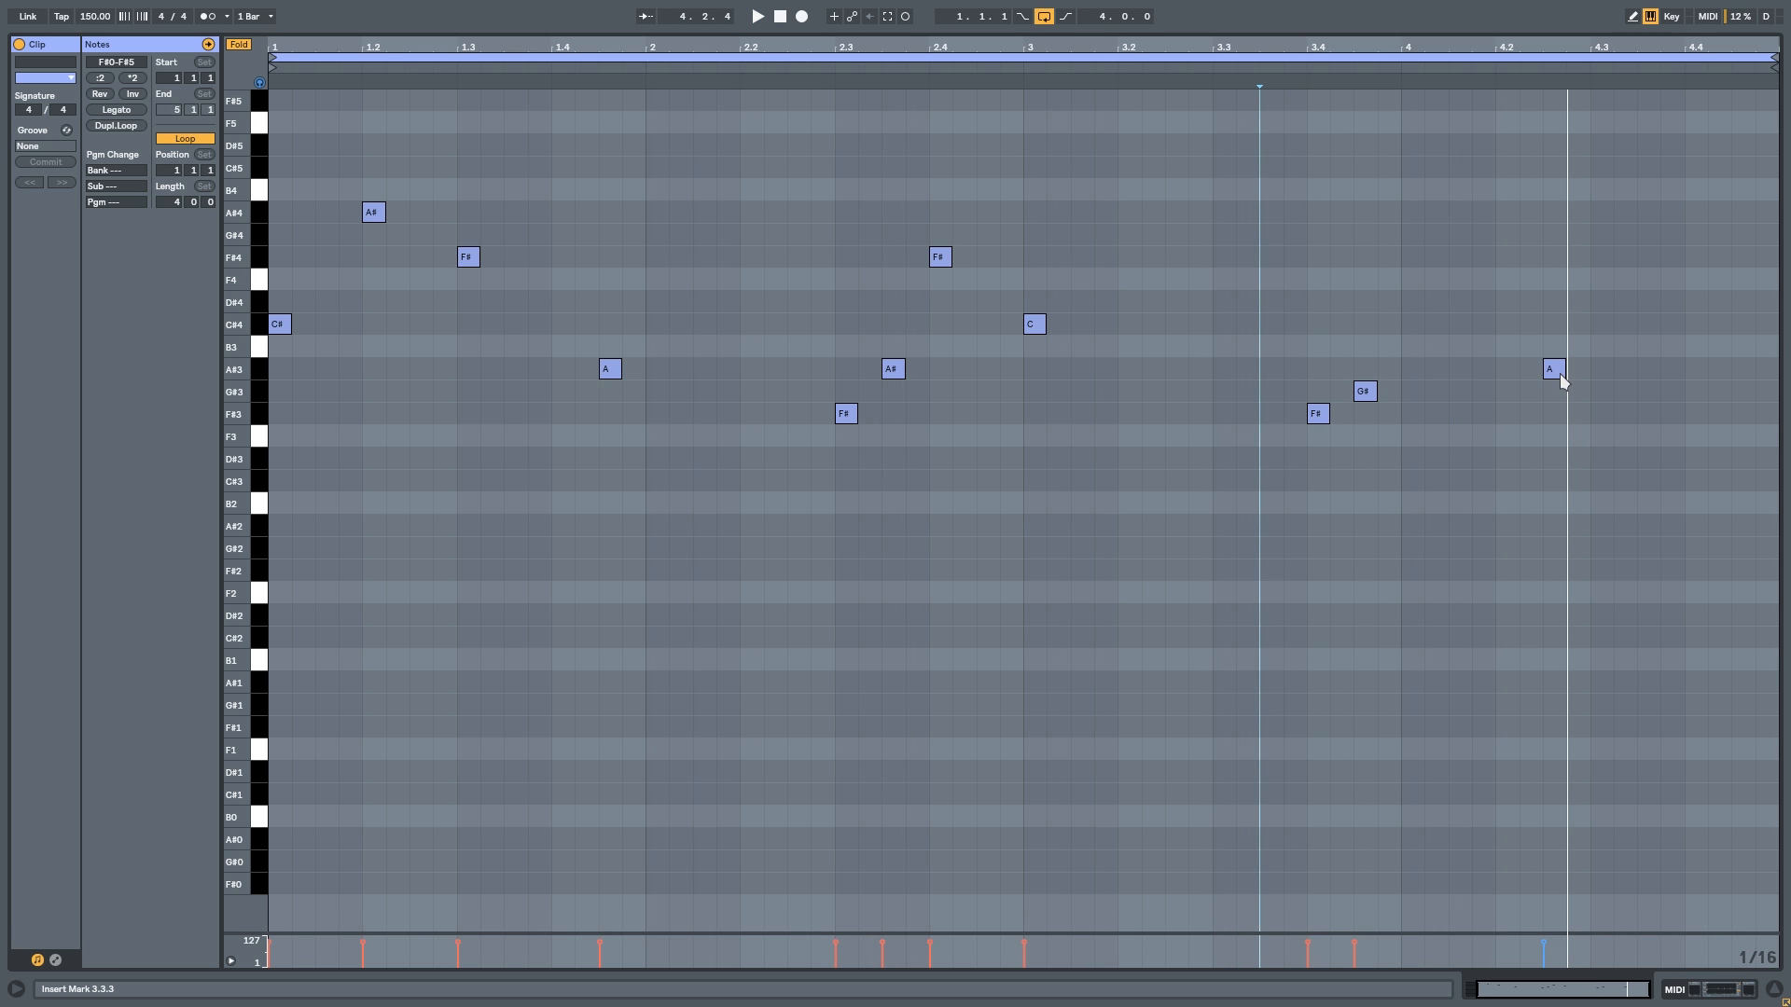
Step: Add a sixteenth note G#3 at 4.3.1 and audition the end of the melody
left_click_drag(1284, 375, 1357, 439)
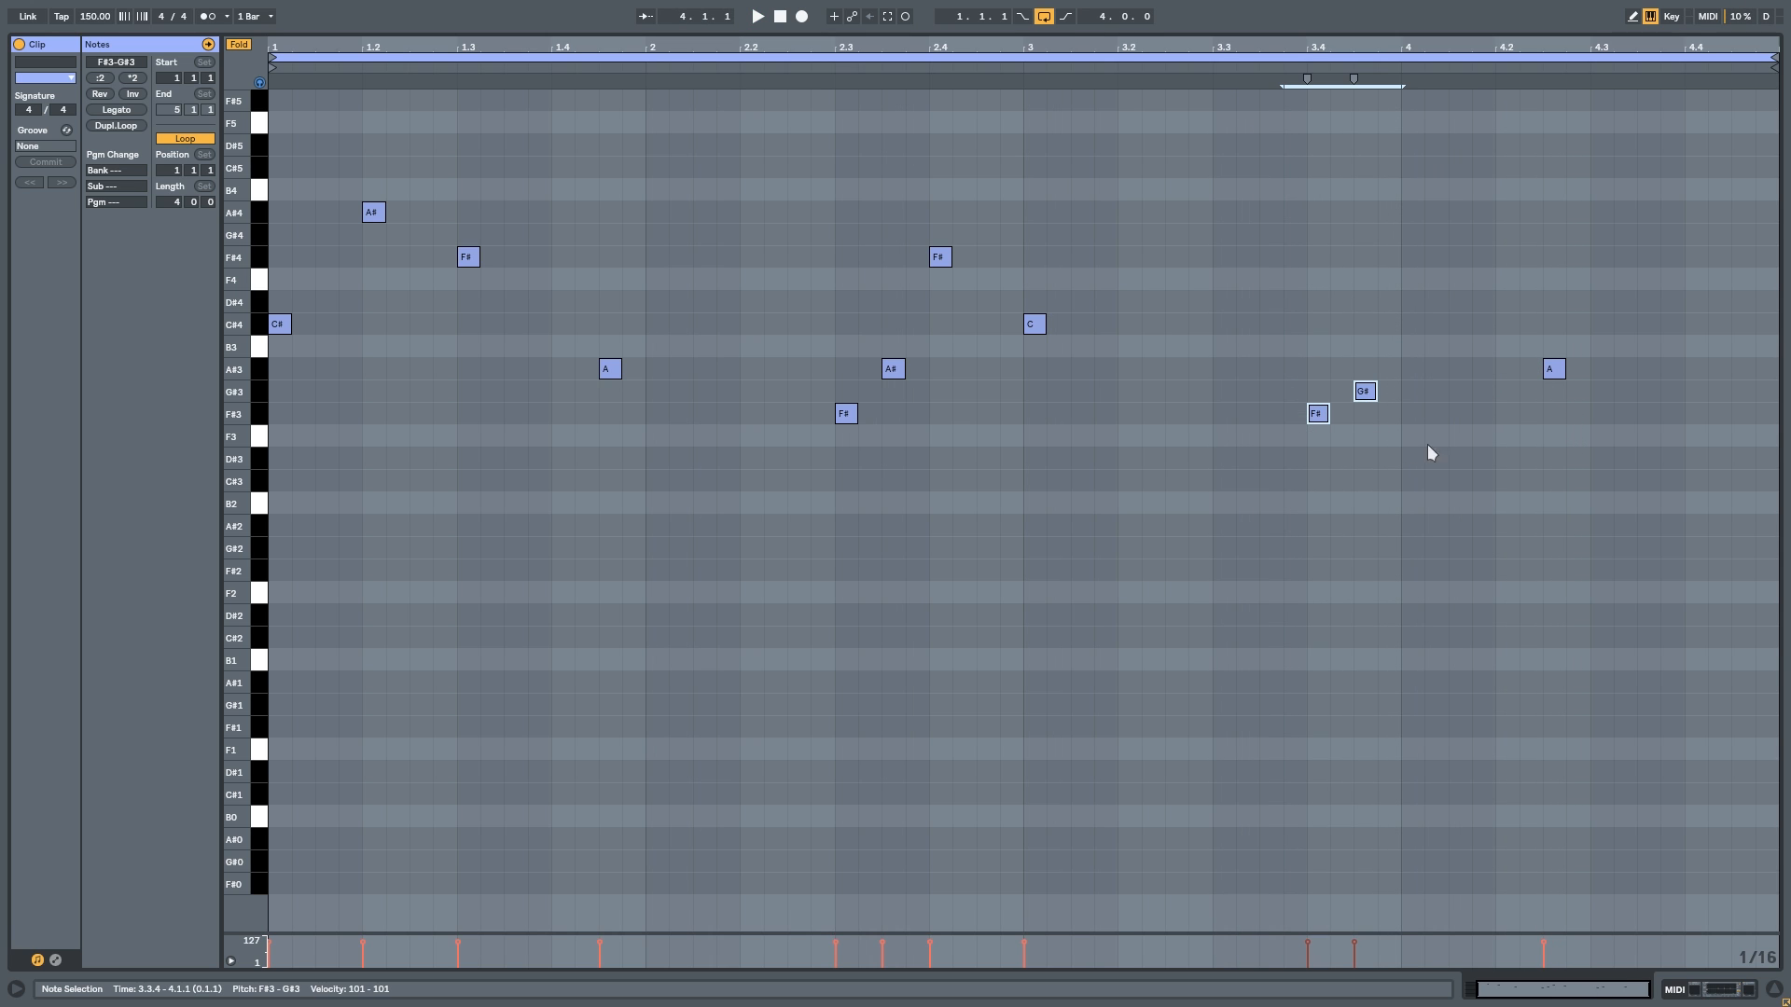
left_click(1555, 377)
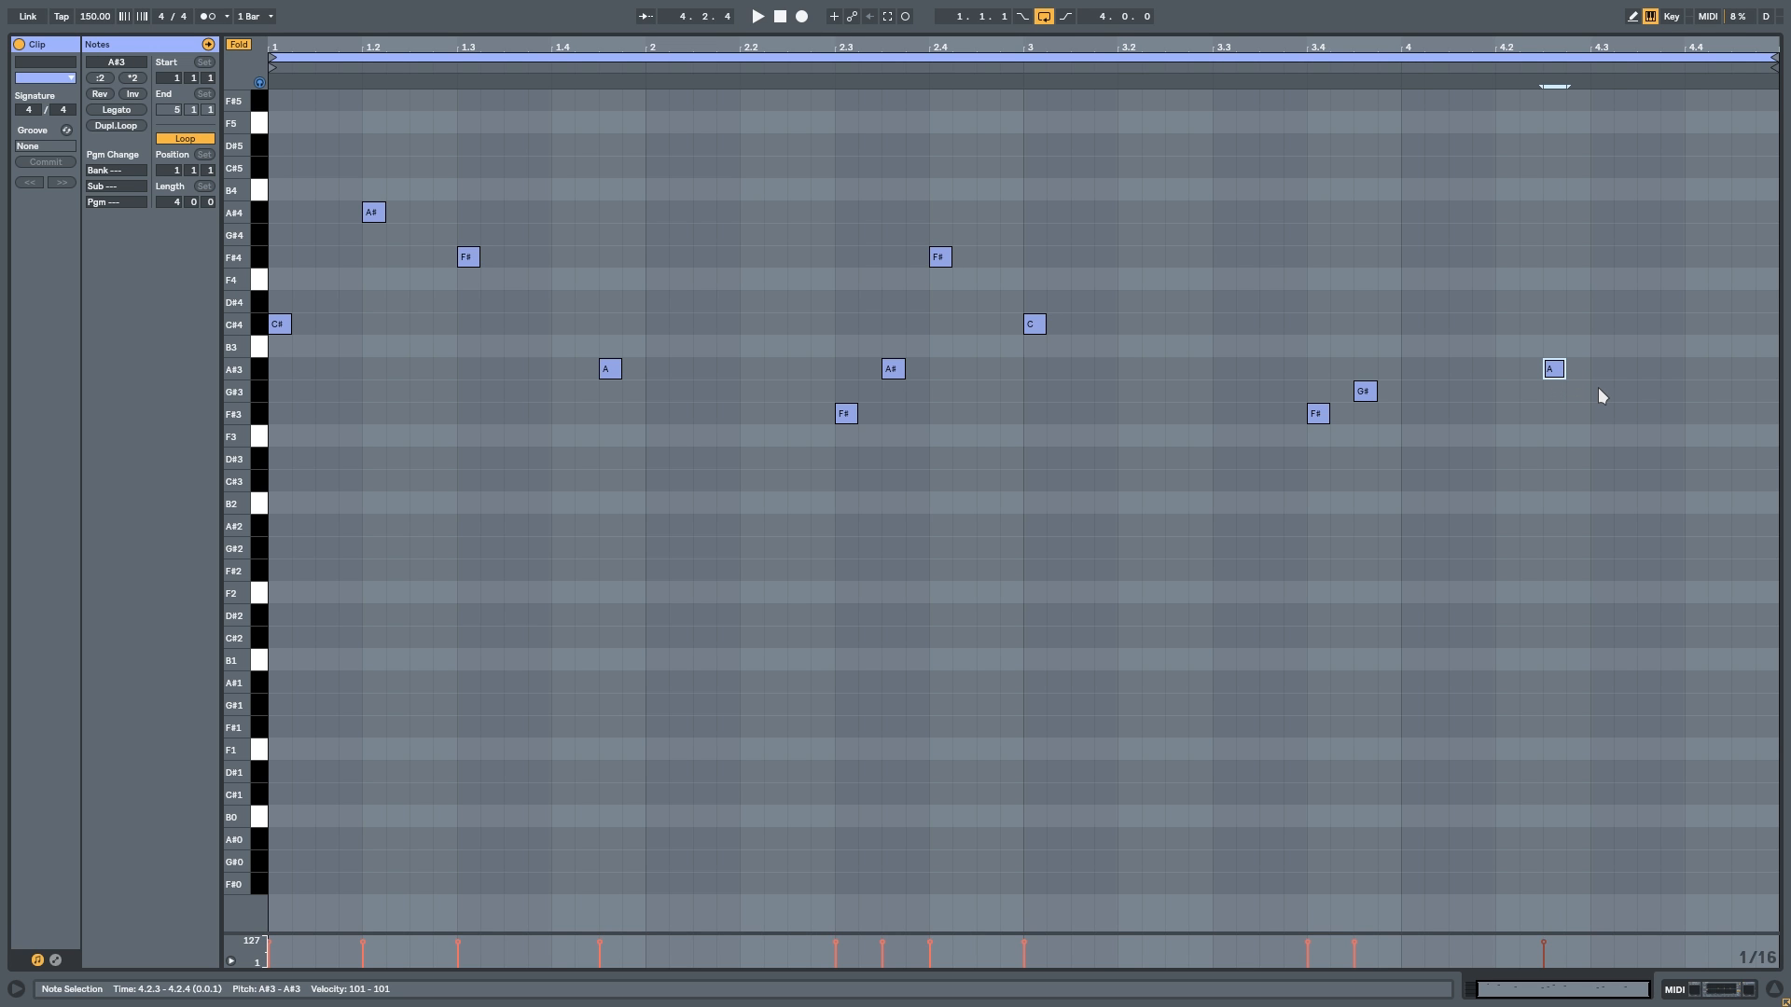
key("space")
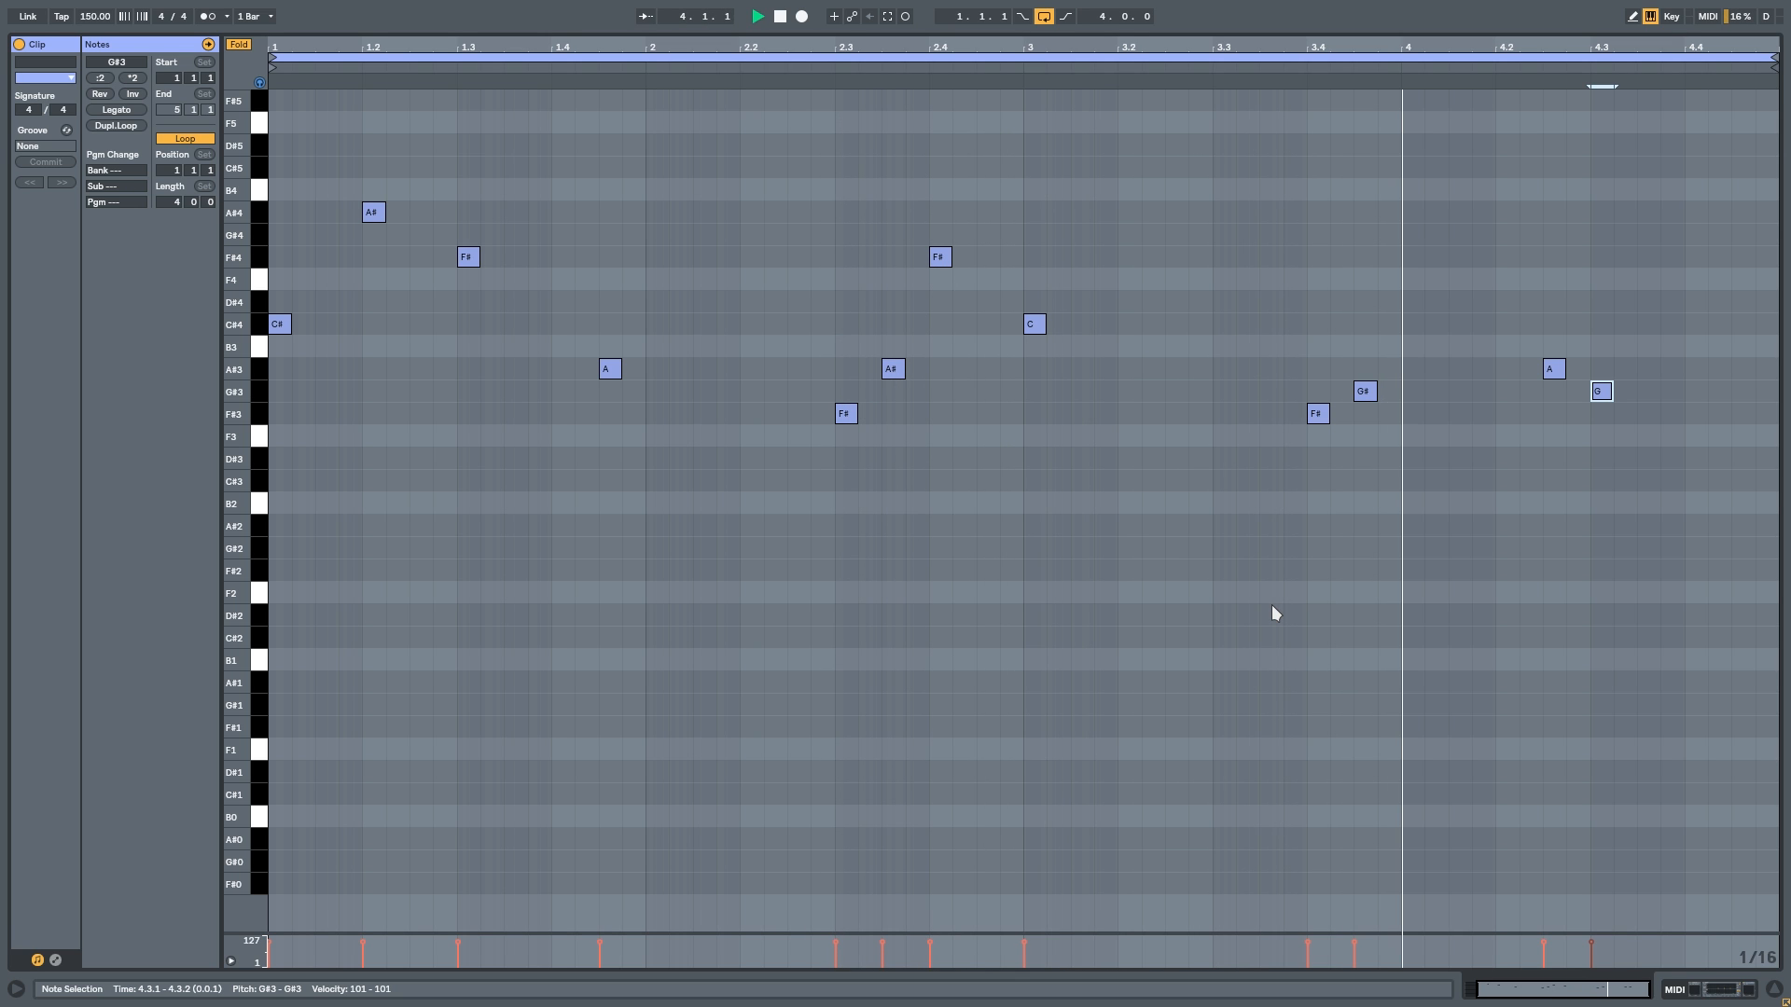
key("space")
Step: Try the last two melody notes earlier, with A#3 at 4.1.3 and G#3 at 4.2.1, and play from 3.4.1
double_click(1468, 372)
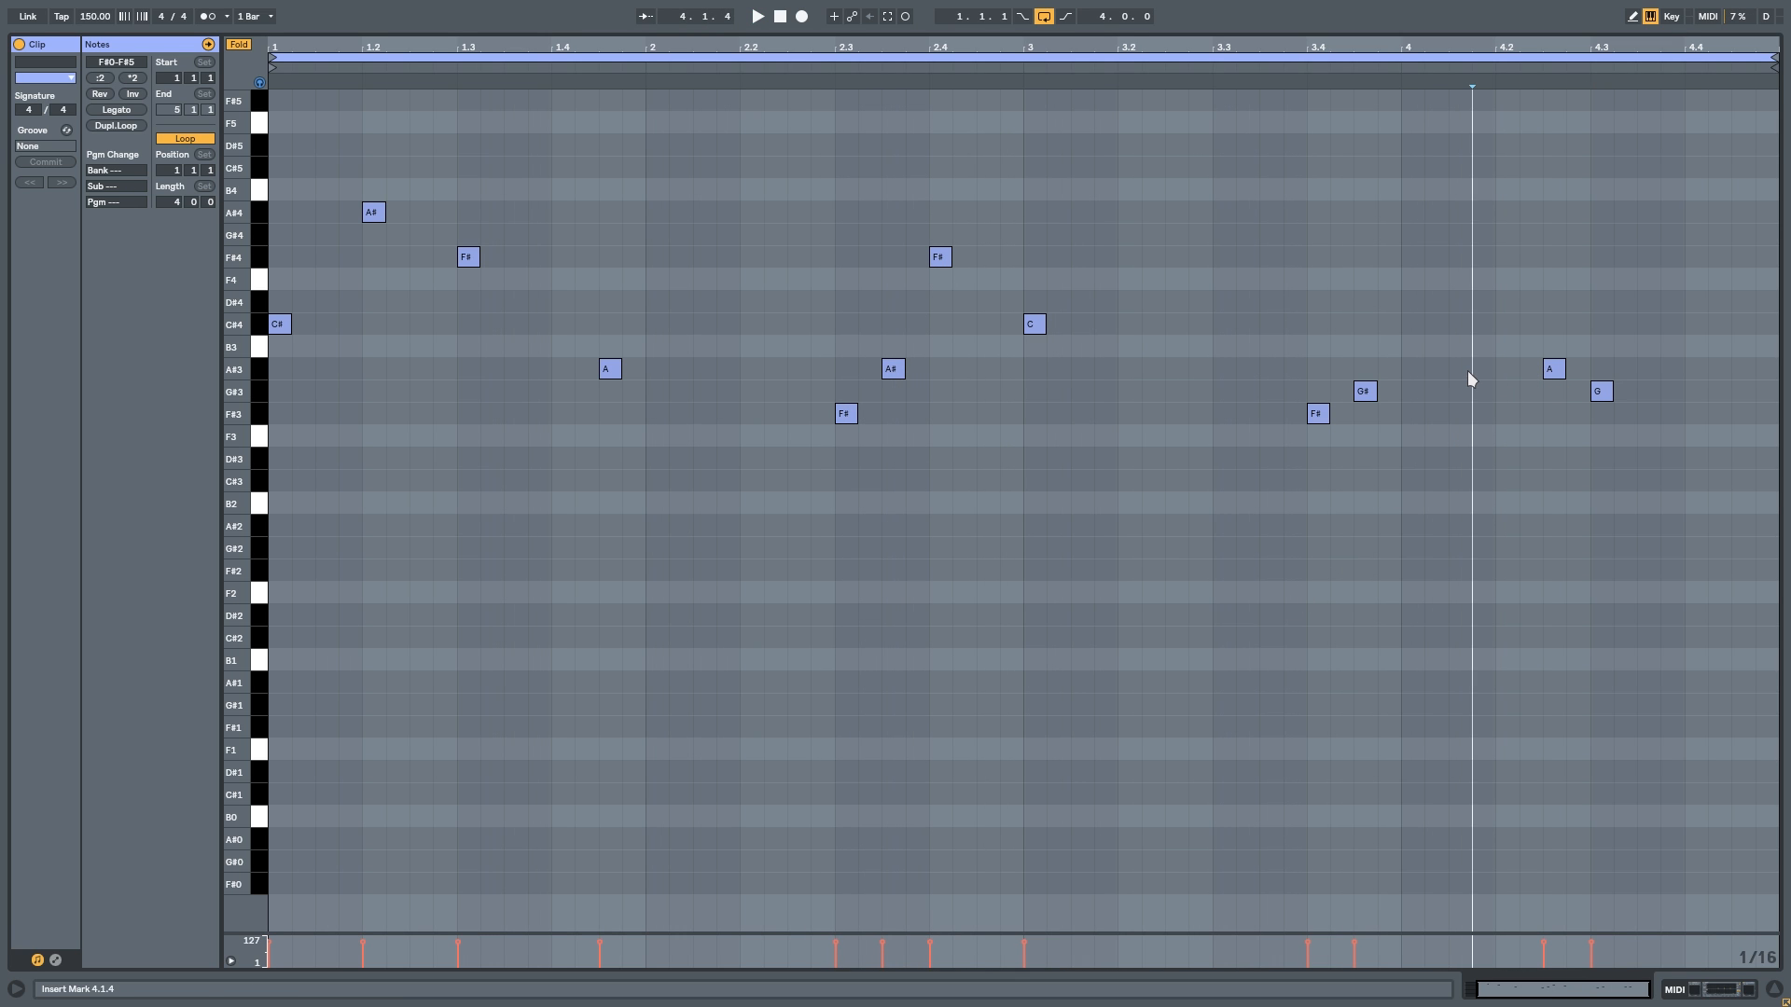
double_click(1498, 384)
left_click_drag(1537, 347, 1649, 468)
key("Delete")
left_click(1297, 332)
key("space")
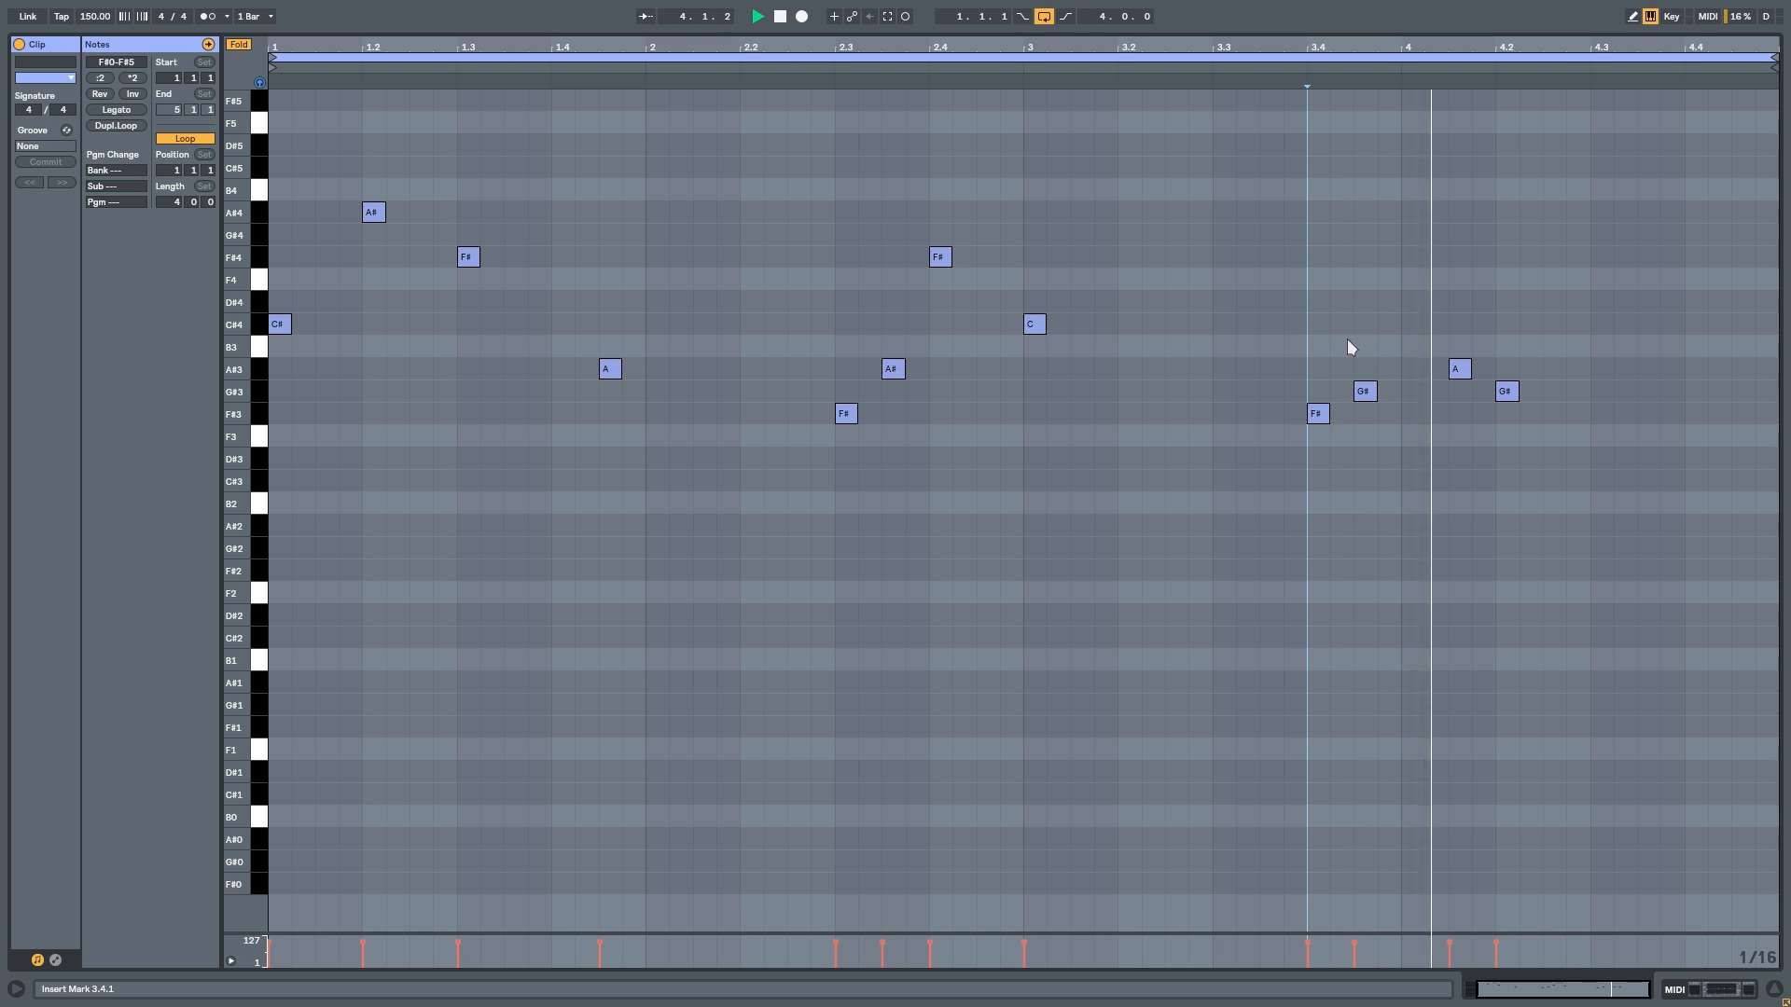
Step: Shift the last two notes to 4.2.1 and 4.2.3 and play the phrase from 3.4.1
key("space")
left_click_drag(1431, 350, 1554, 396)
left_click(1313, 363)
key("space")
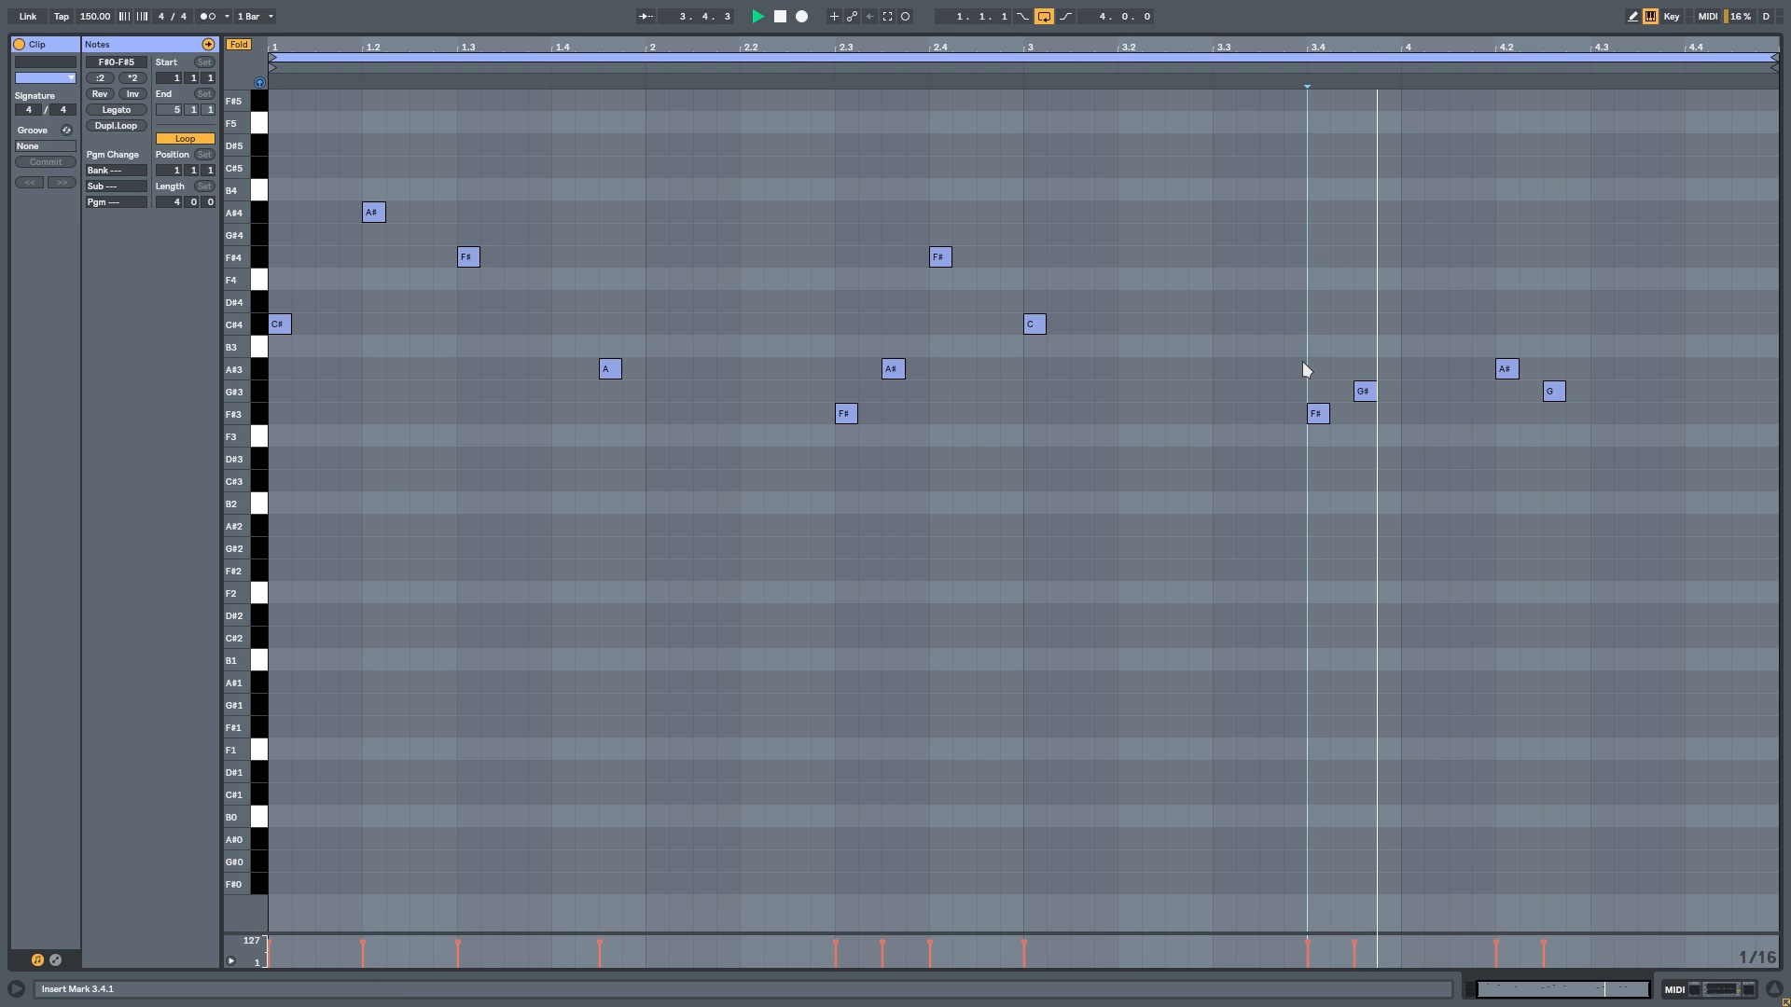
Step: Add a sixteenth note F#3 at 4.3.3 and audition the phrase from 3.4.1 and from 3.3.2
double_click(1654, 413)
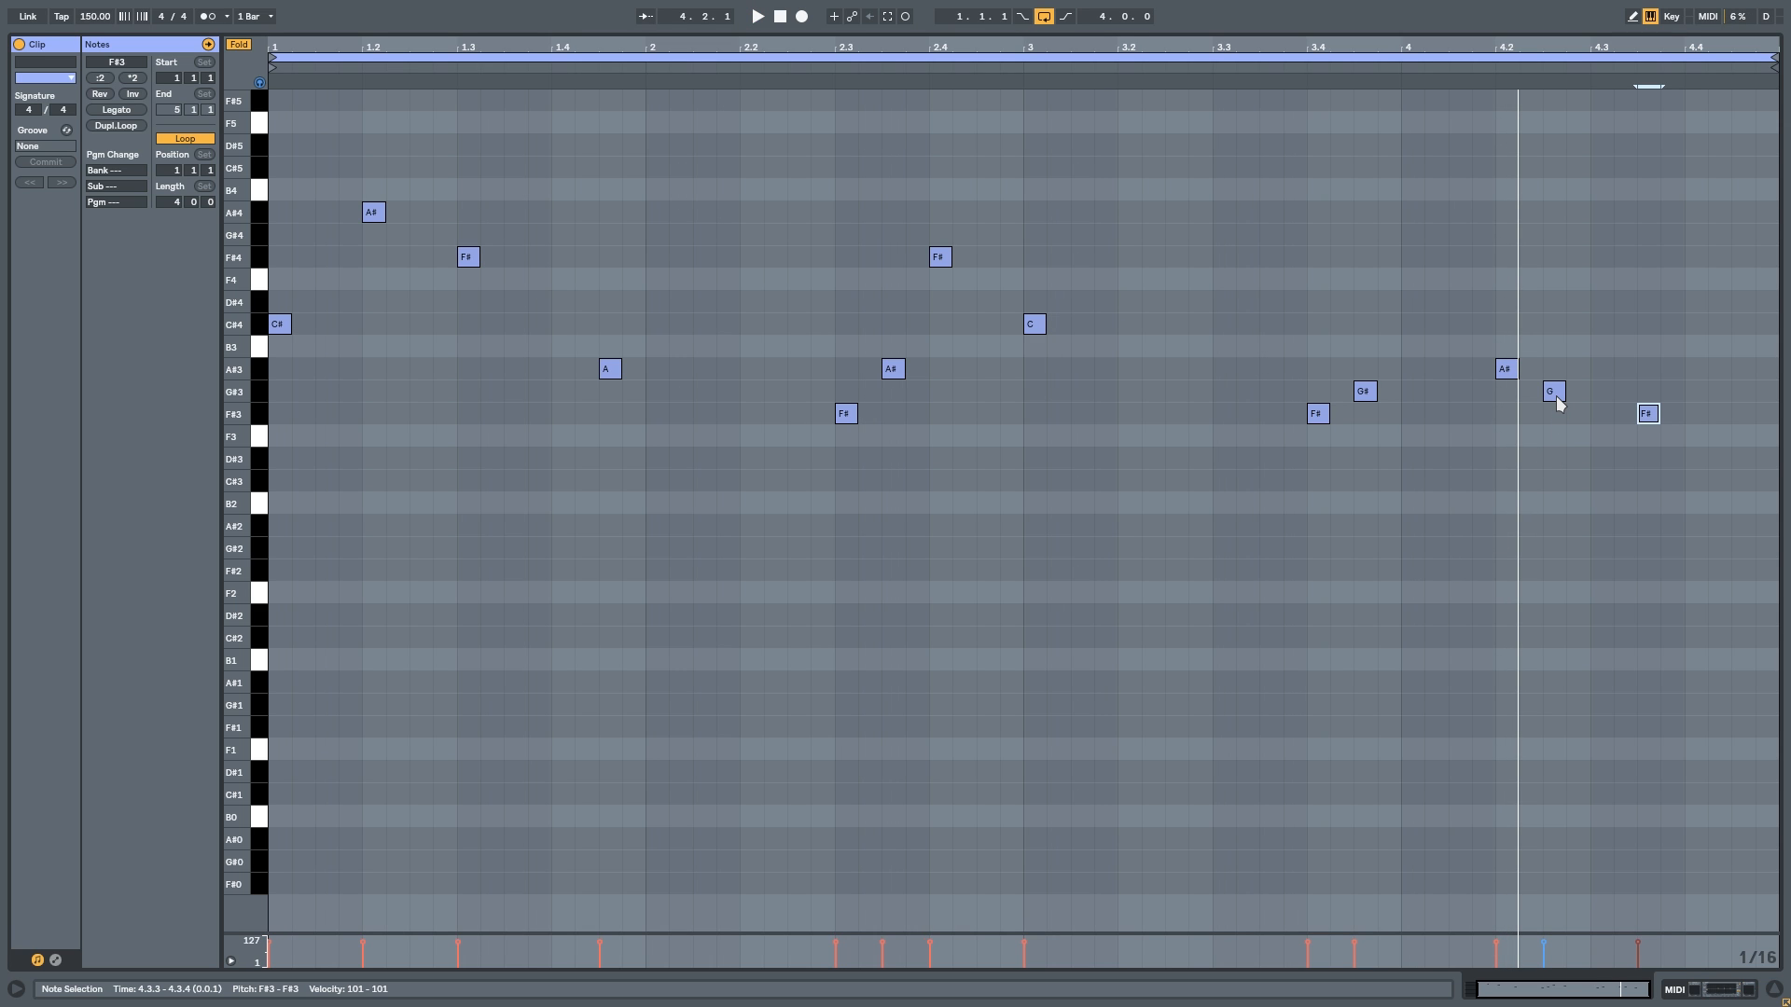
left_click(1309, 427)
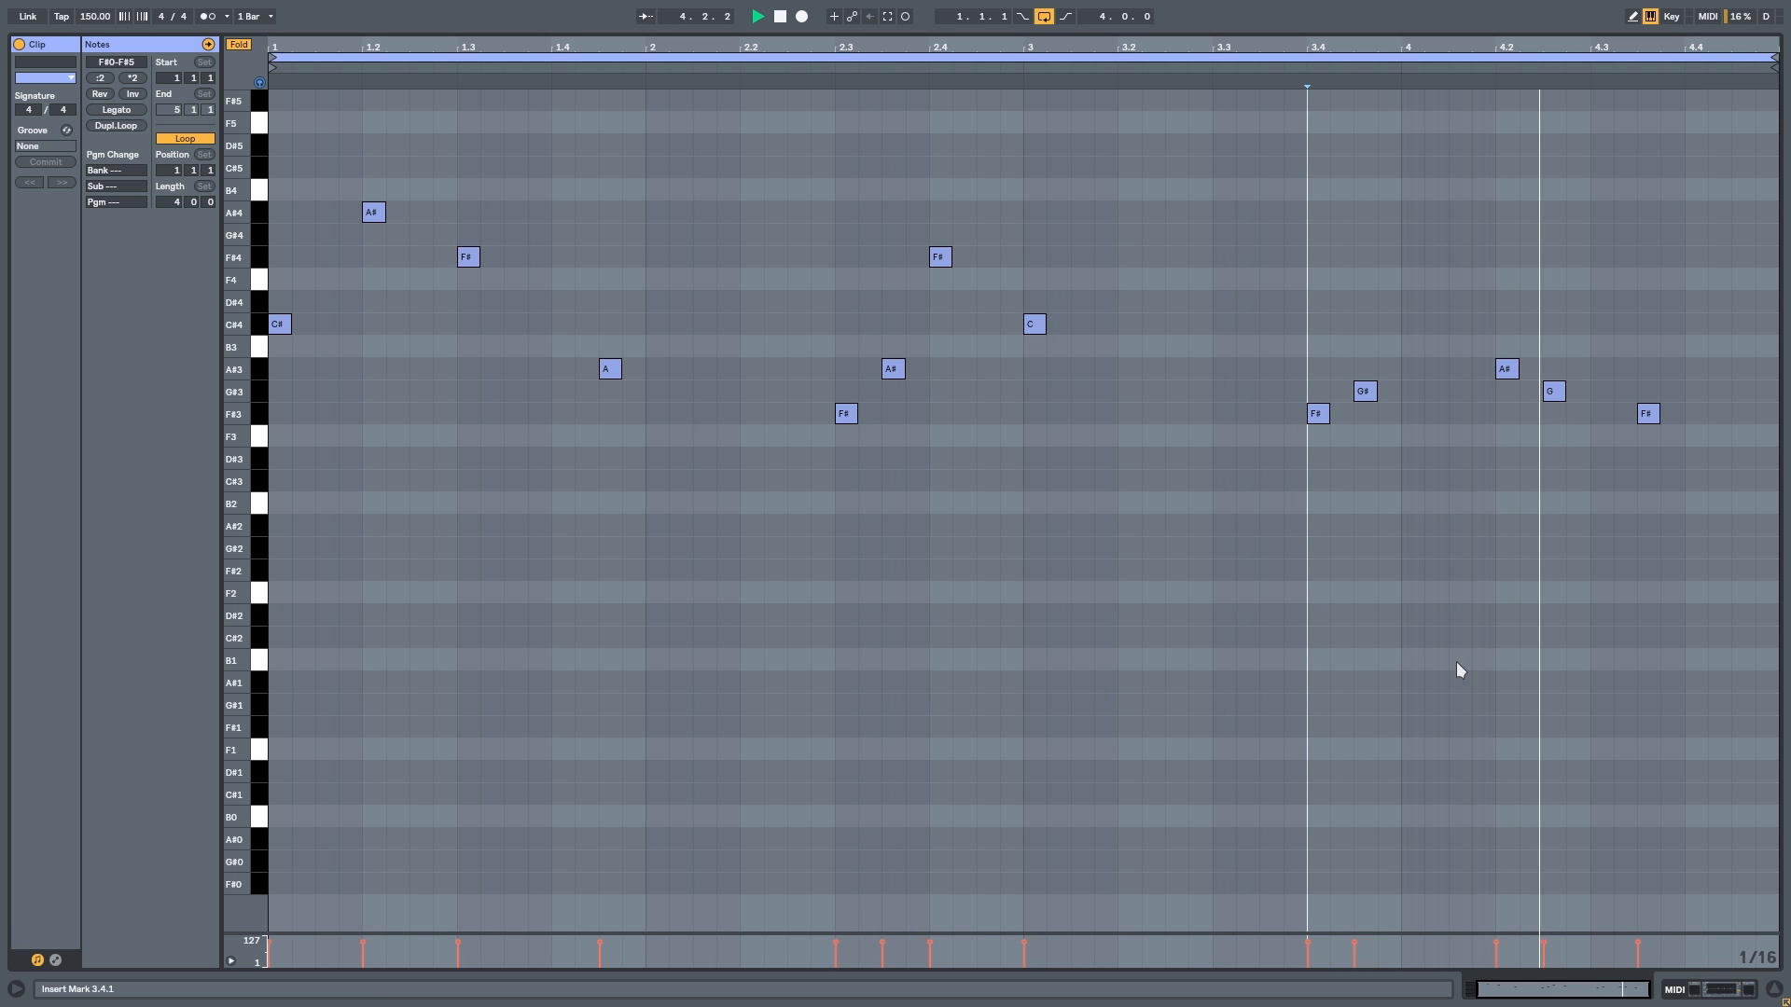
key("space")
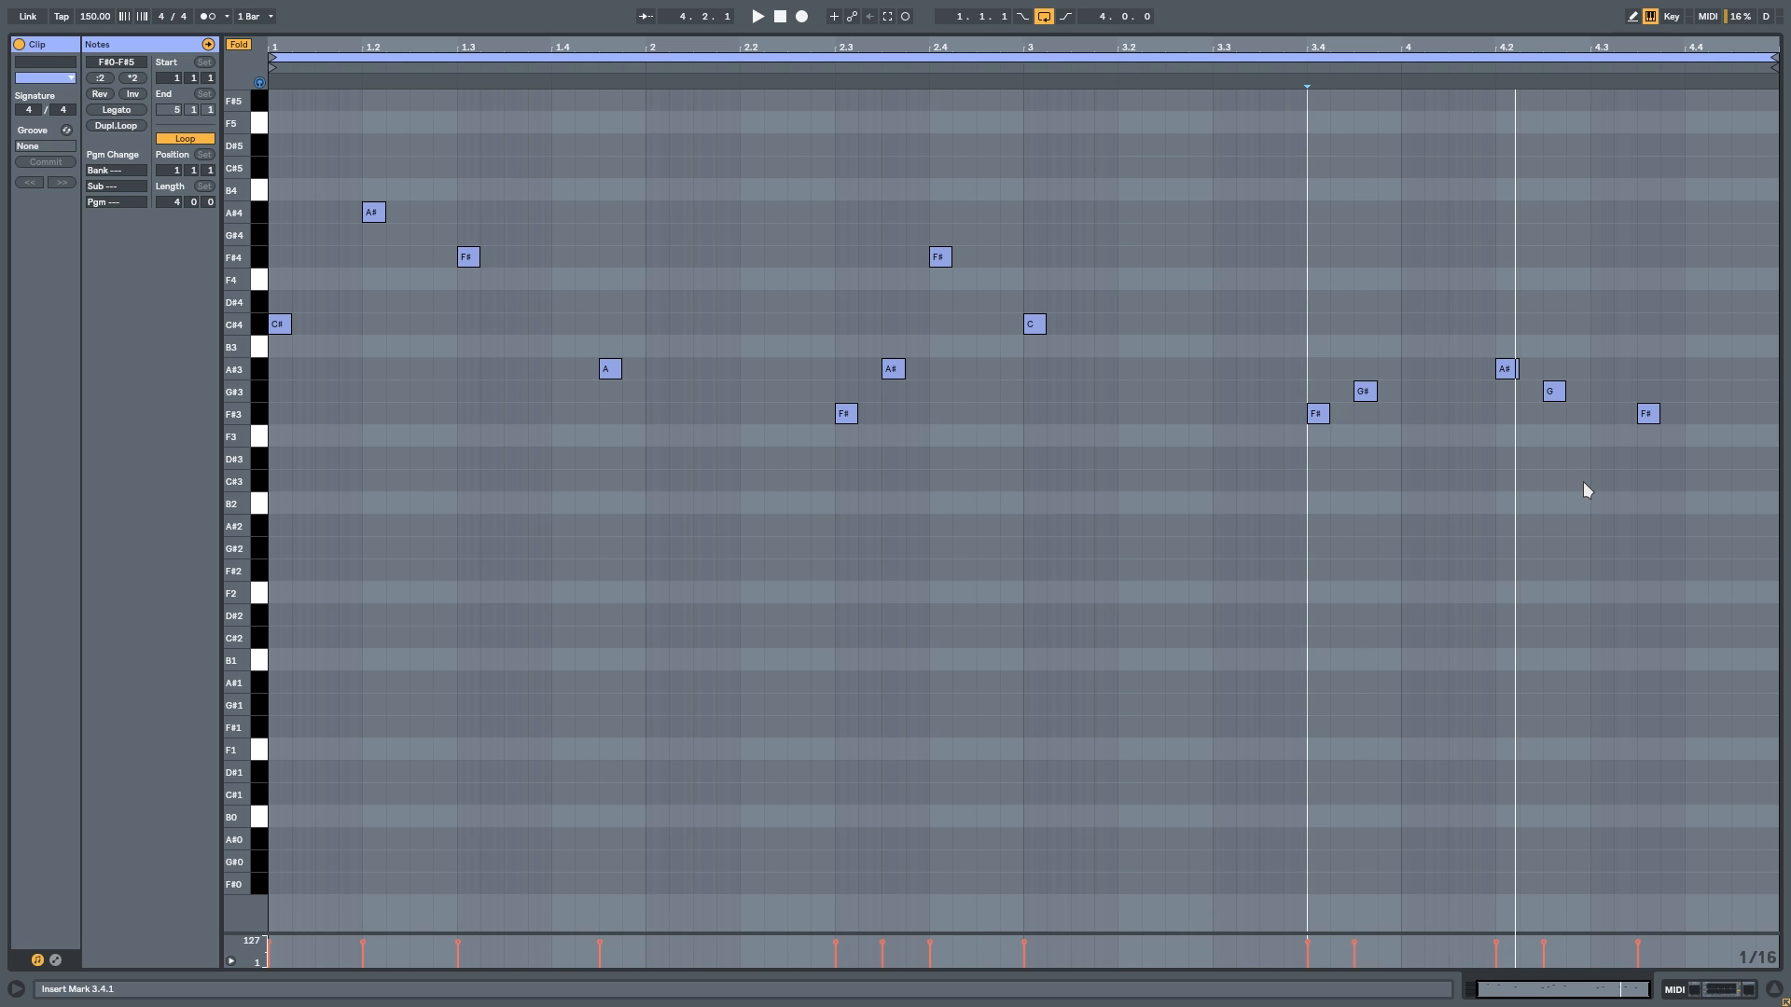
key("space")
left_click(1236, 403)
key("space")
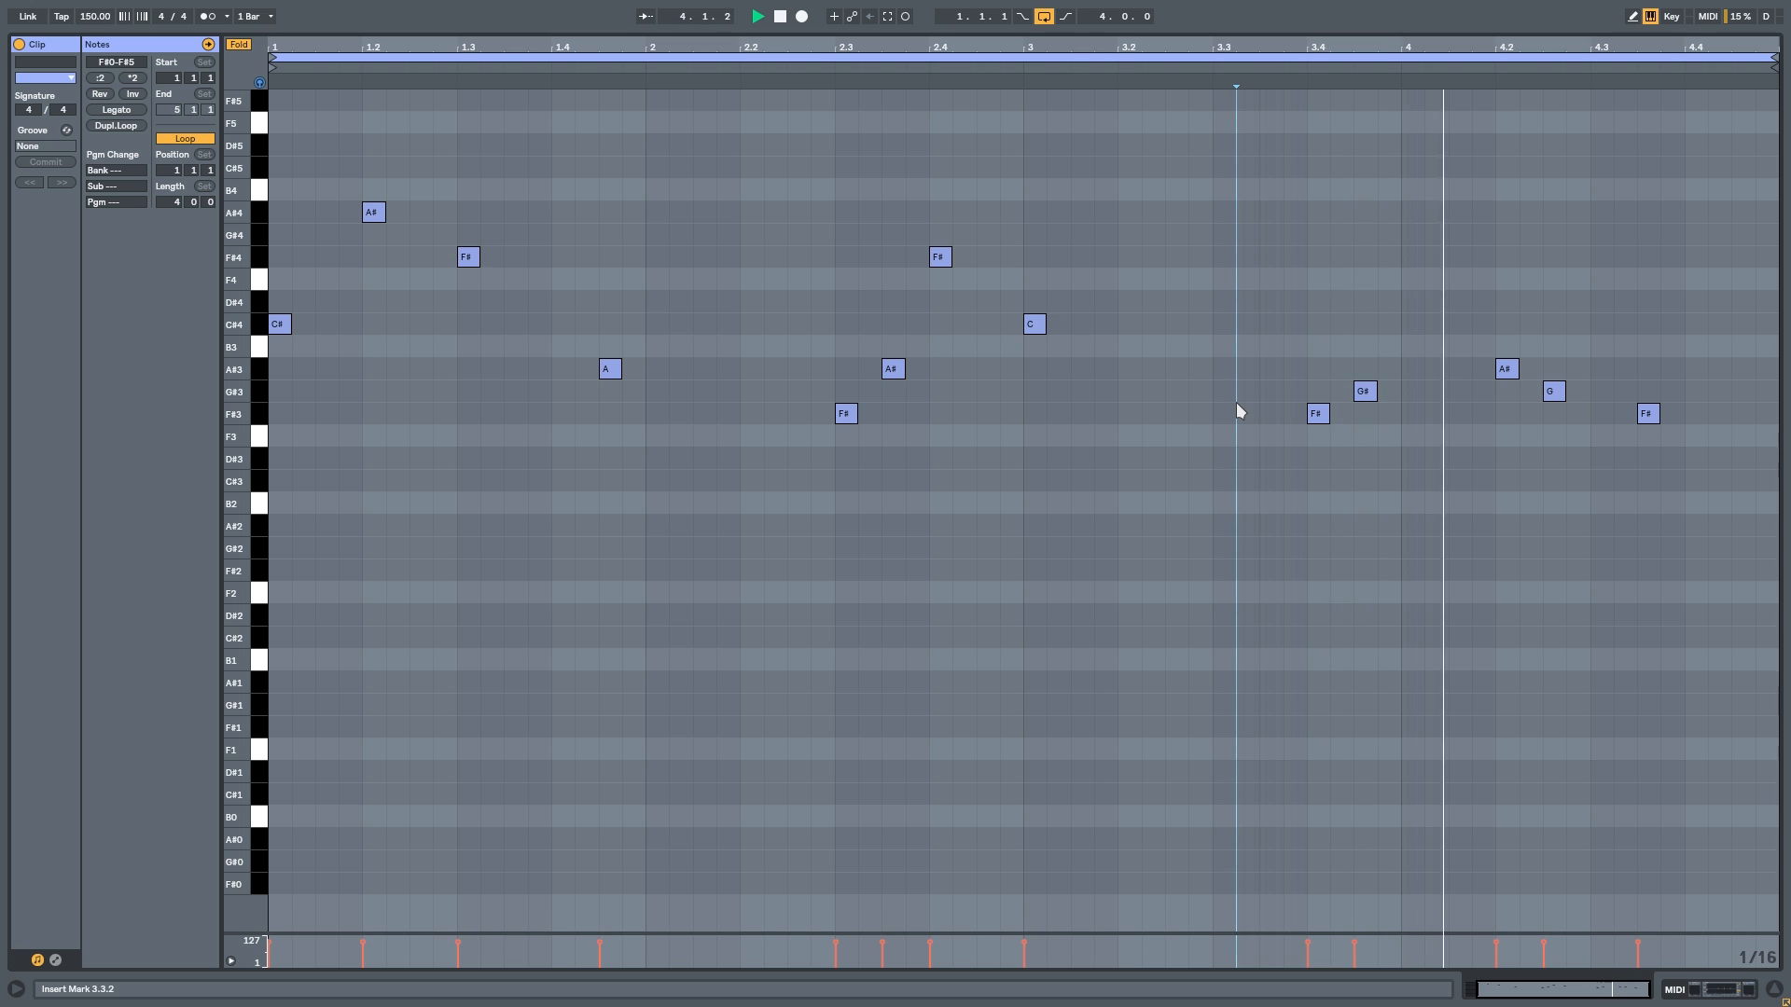
Step: Try raising the note at 4.2.1 to C#4 and the note at 4.2.3 to A#3, playing from 3.3.3
left_click_drag(1245, 354, 1378, 463)
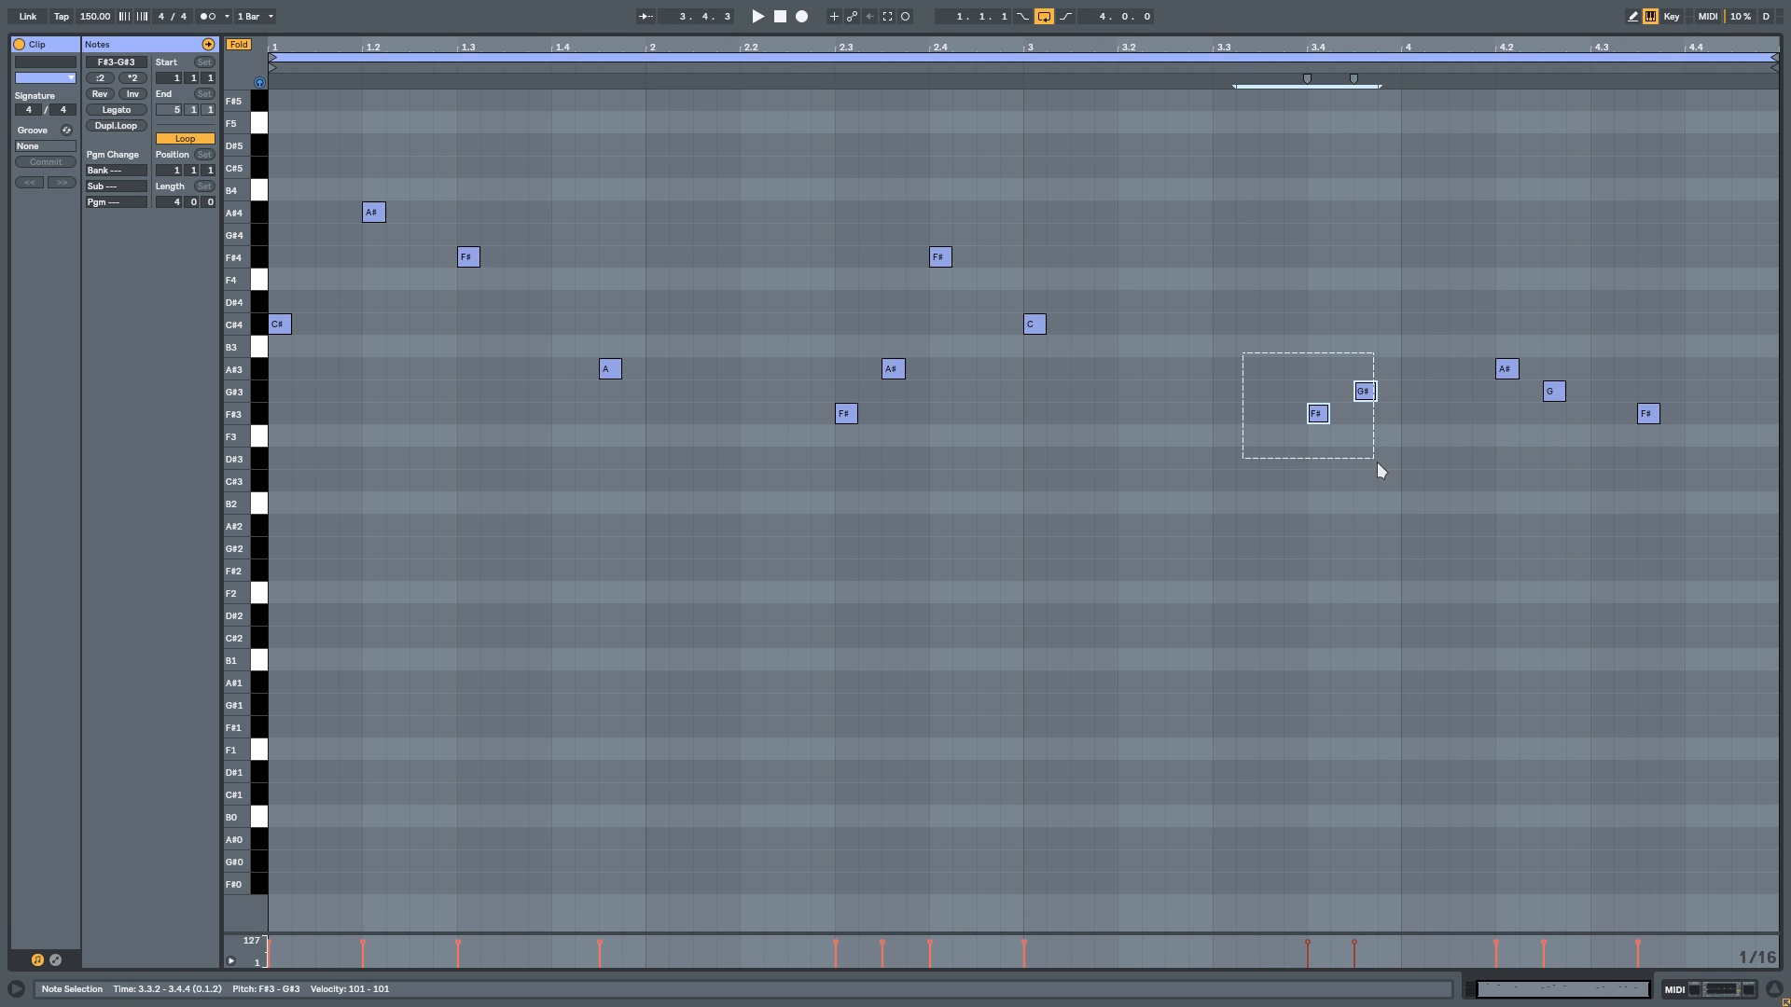
left_click_drag(1509, 369, 1508, 326)
left_click(1252, 319)
key("space")
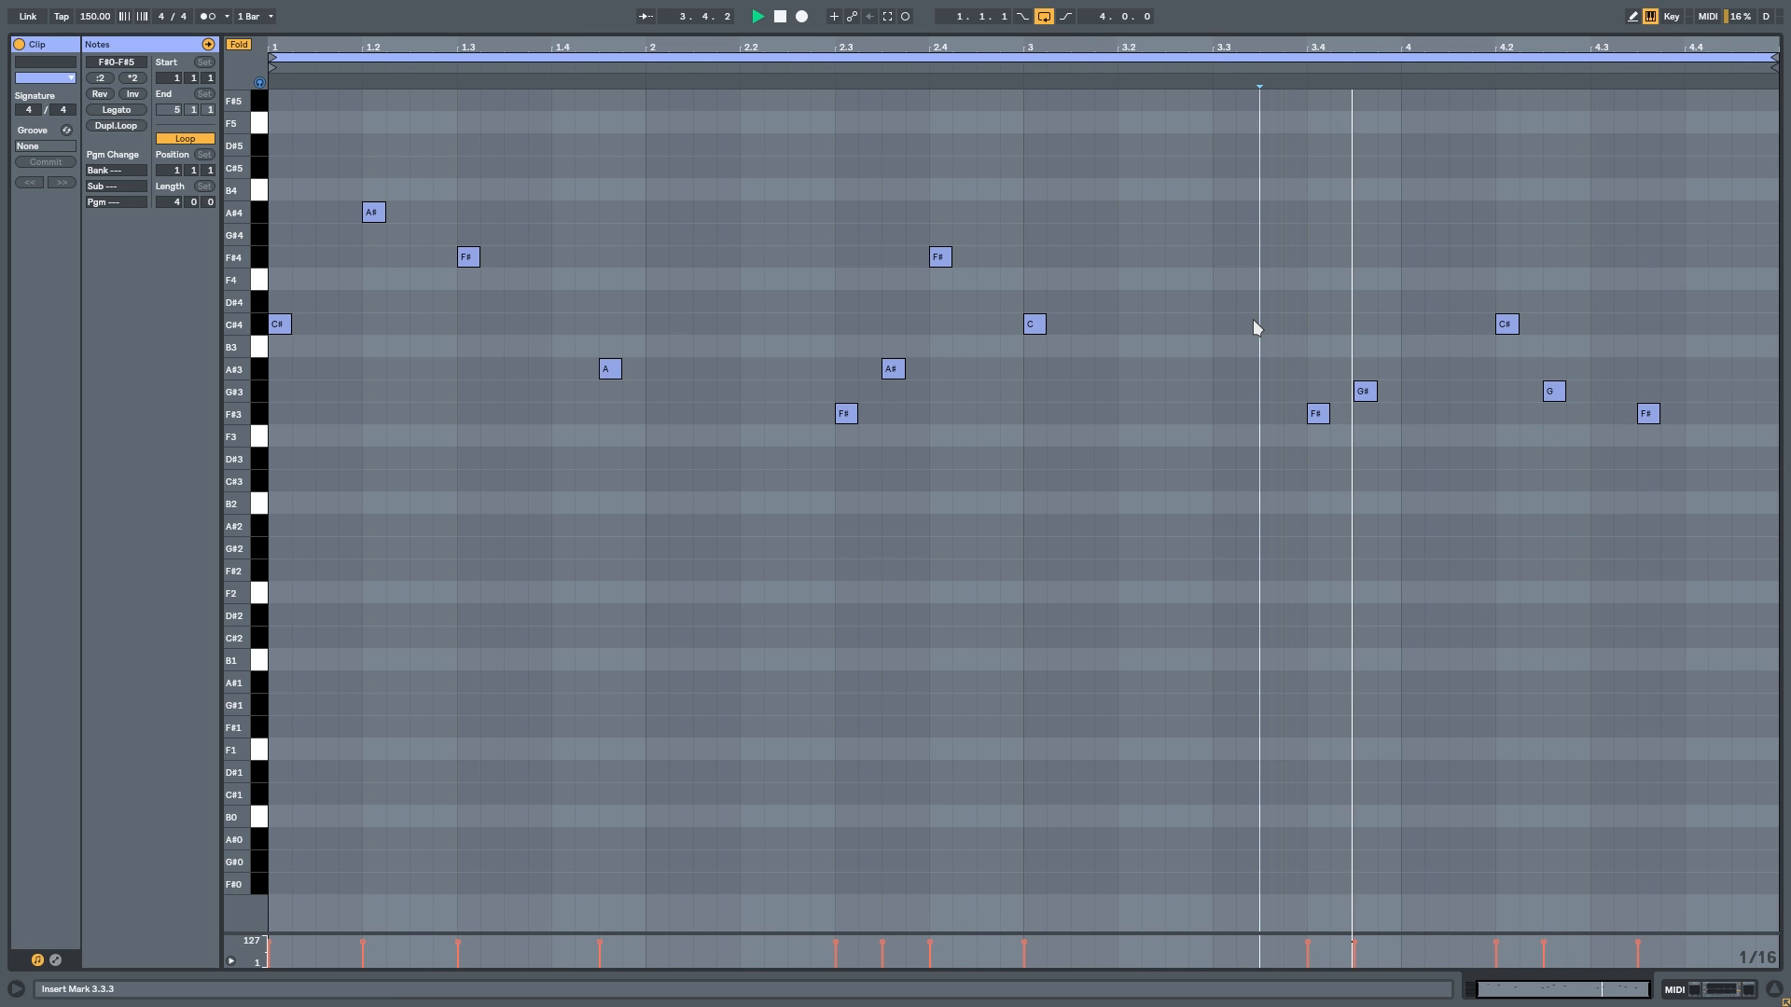
key("space")
mouse_move(1552, 392)
left_mouse_down()
mouse_move(1555, 352)
mouse_move(1554, 375)
left_mouse_up()
left_click(1257, 351)
key("space")
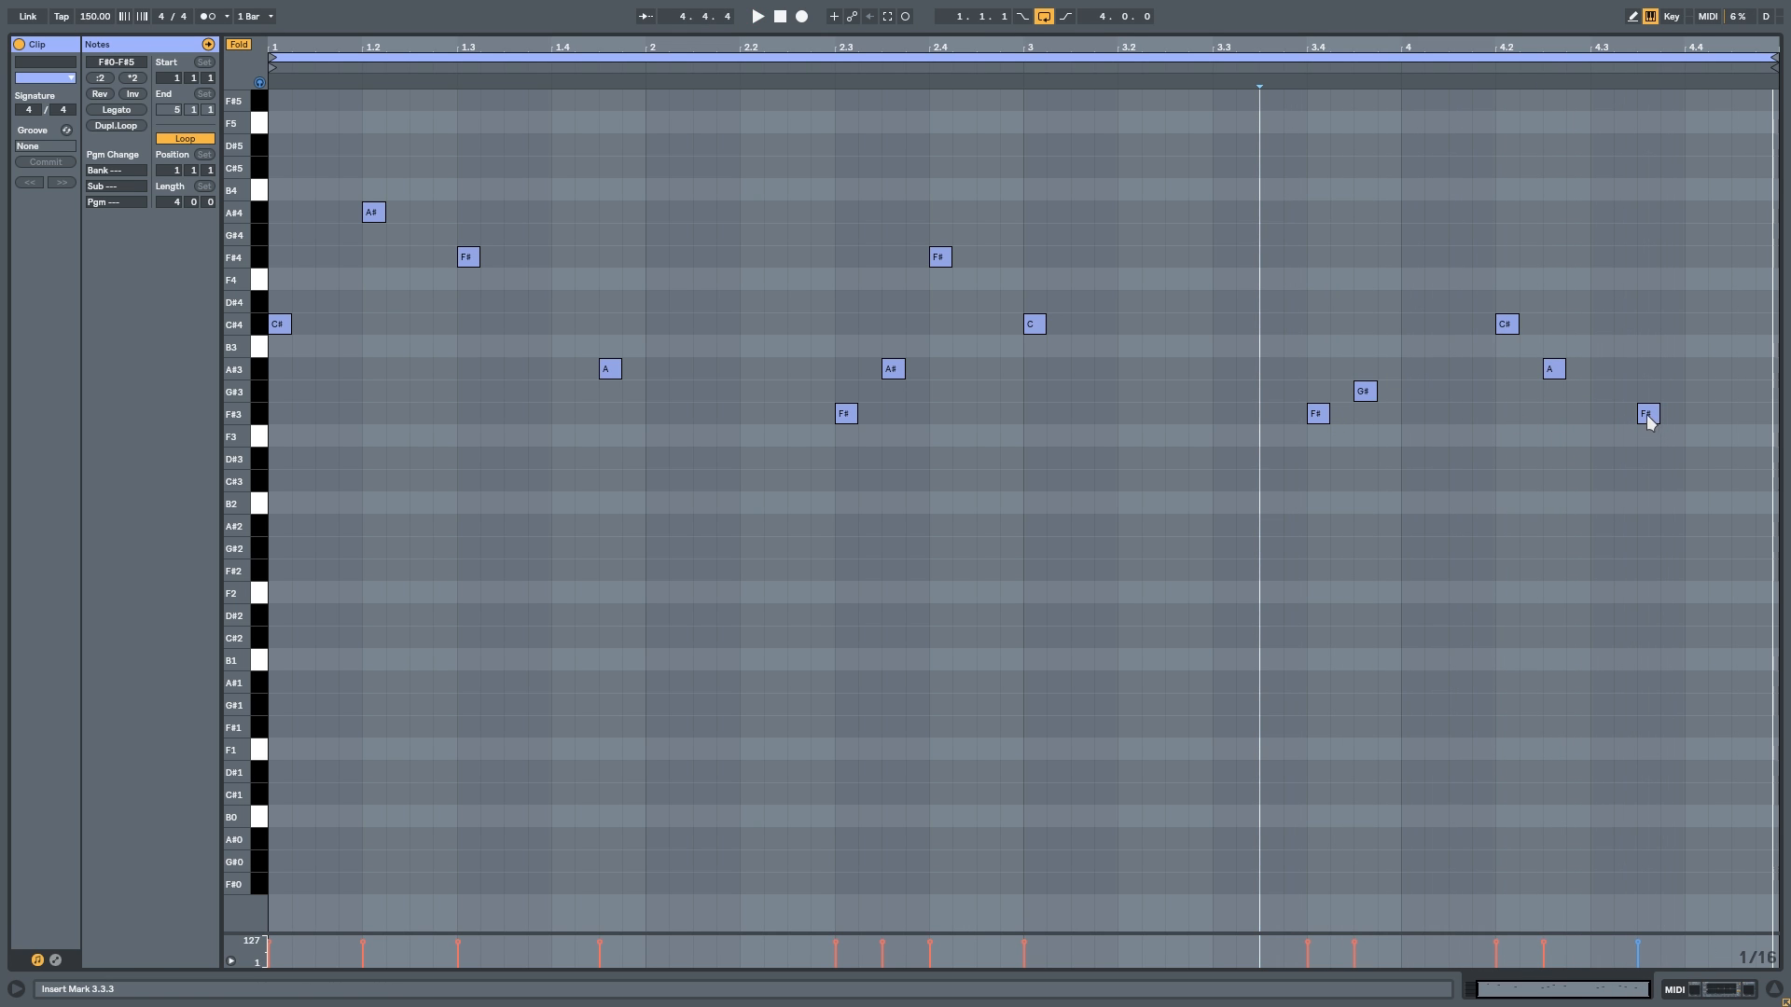
Step: Stop playback and undo the last two pitch changes at 4.2.1 and 4.2.3
key("space")
key("ctrl+z")
key("ctrl+z")
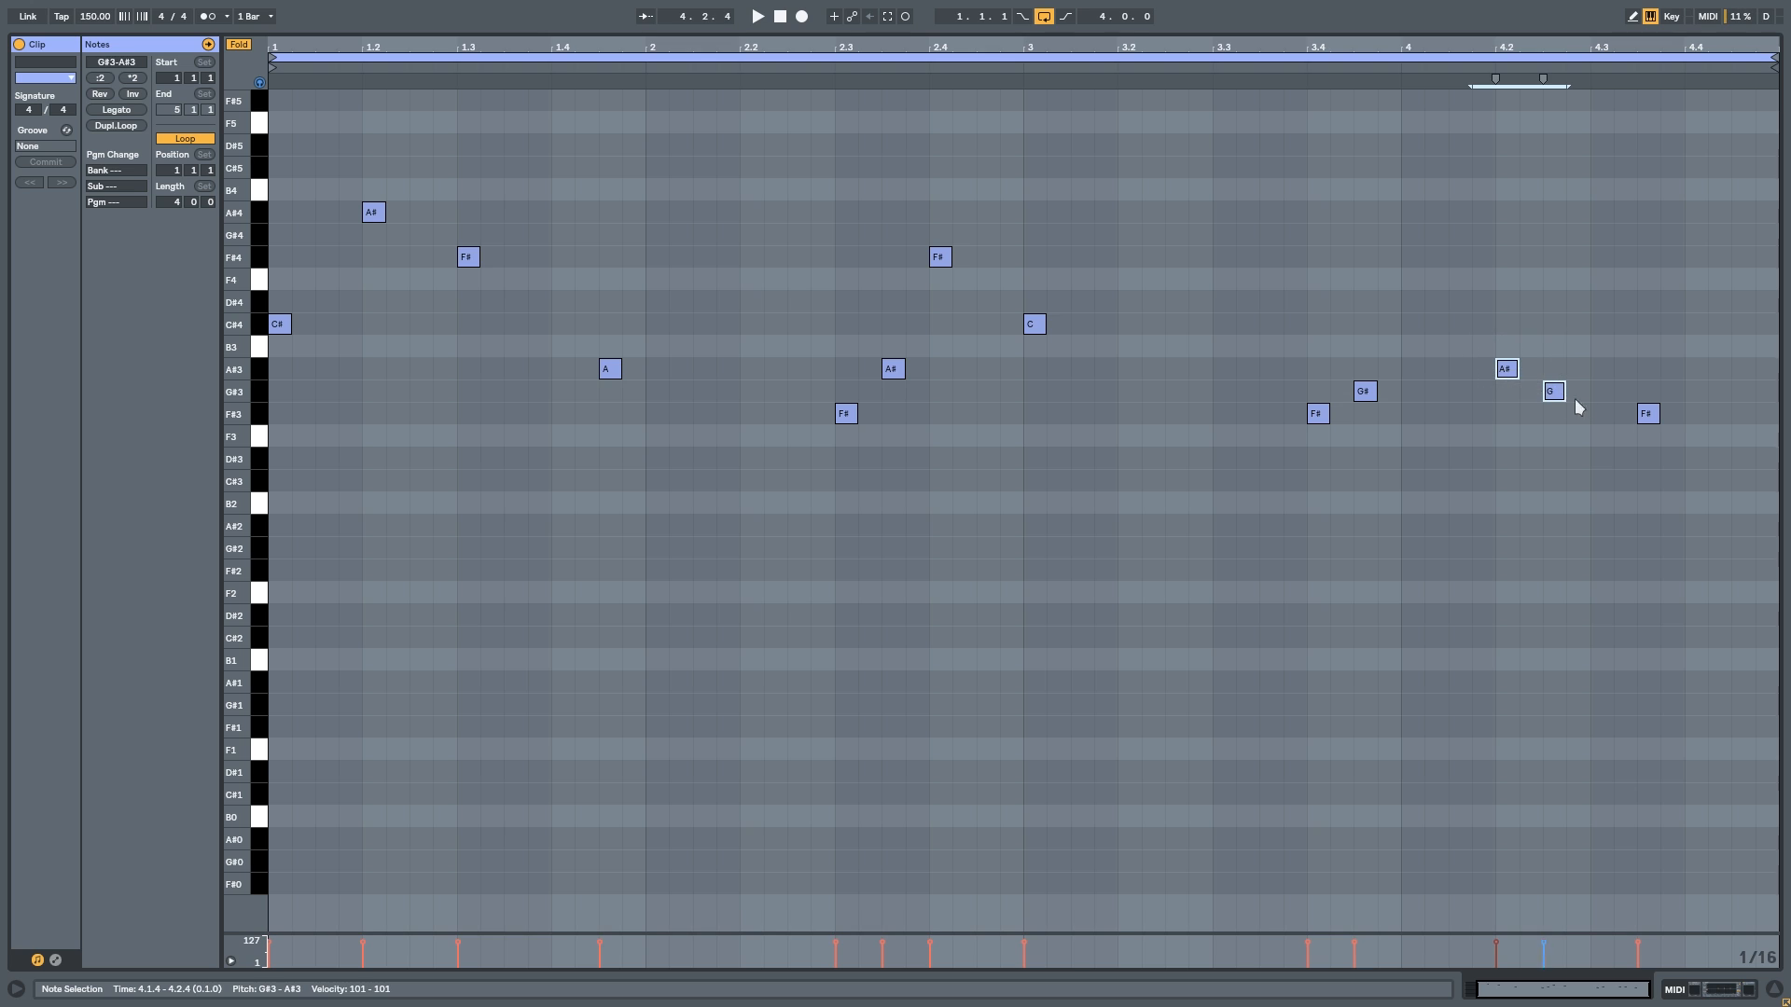
Step: Play the whole melody from the start and return to the arrangement
left_click(1649, 414)
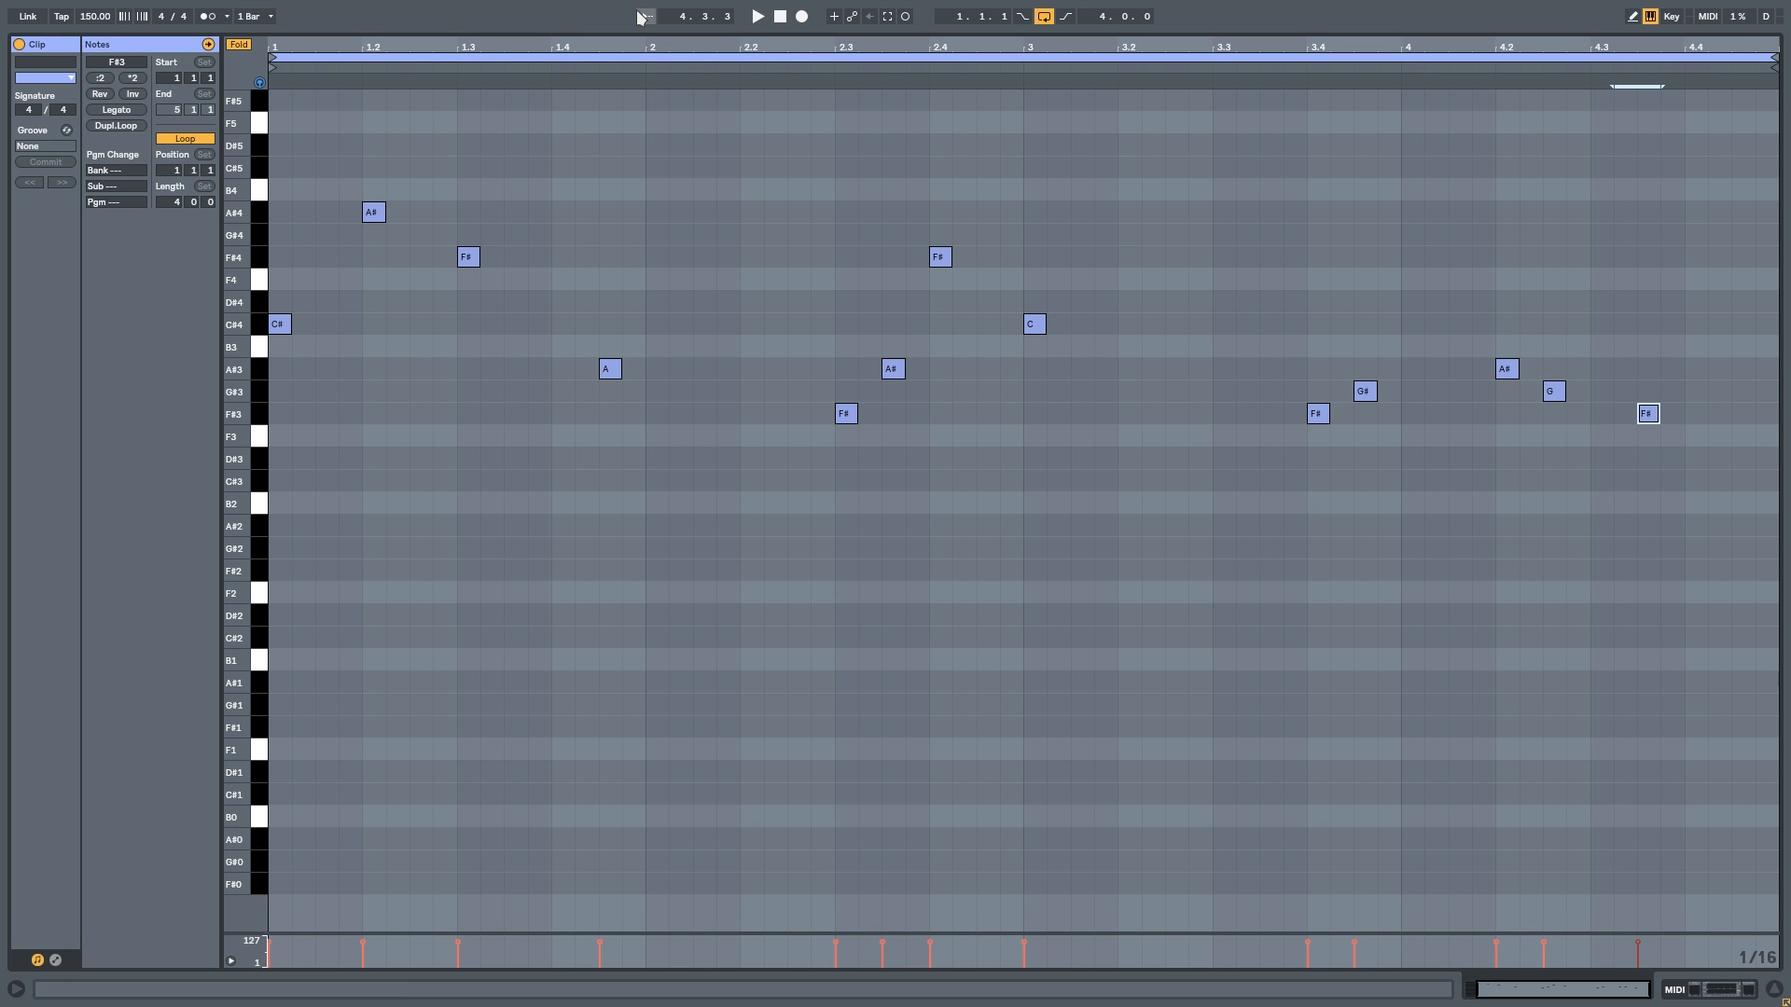
key("space")
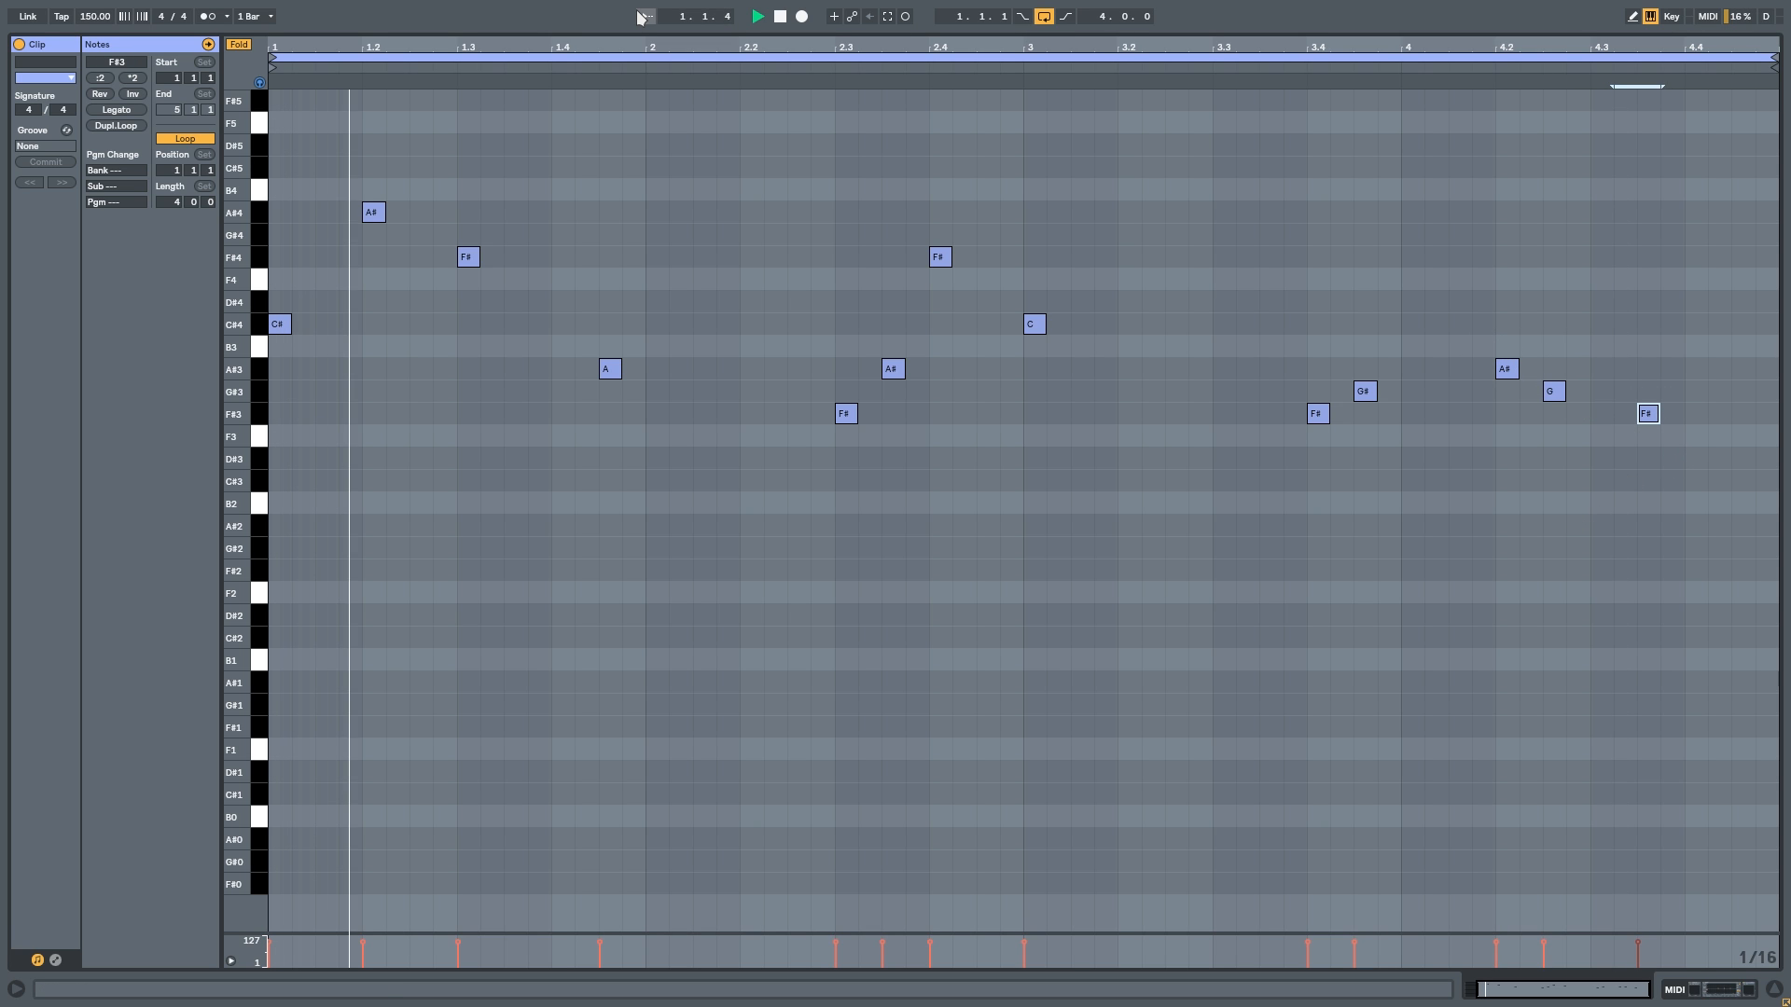
double_click(1051, 34)
scroll(1362, 280, "up", 2)
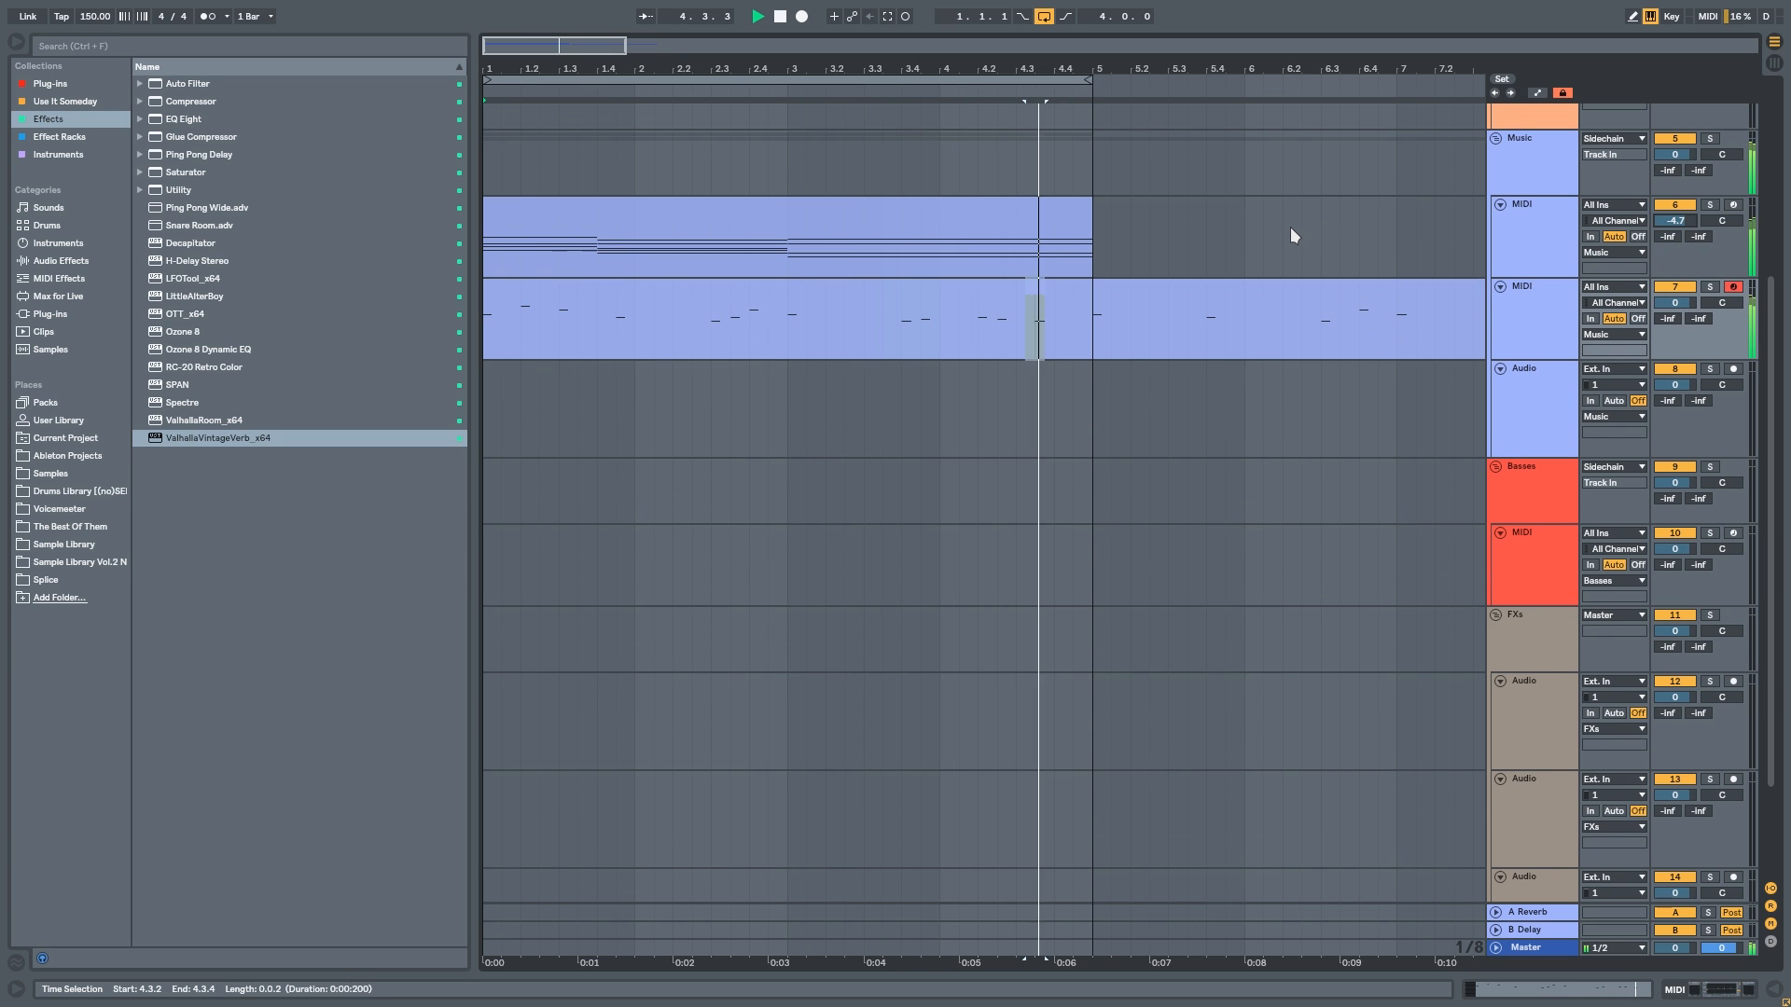
Step: Replace the extended melody past bar 5 with duplicates of the chord and melody clips at 5.1.1, and turn looping off
left_click(1163, 292)
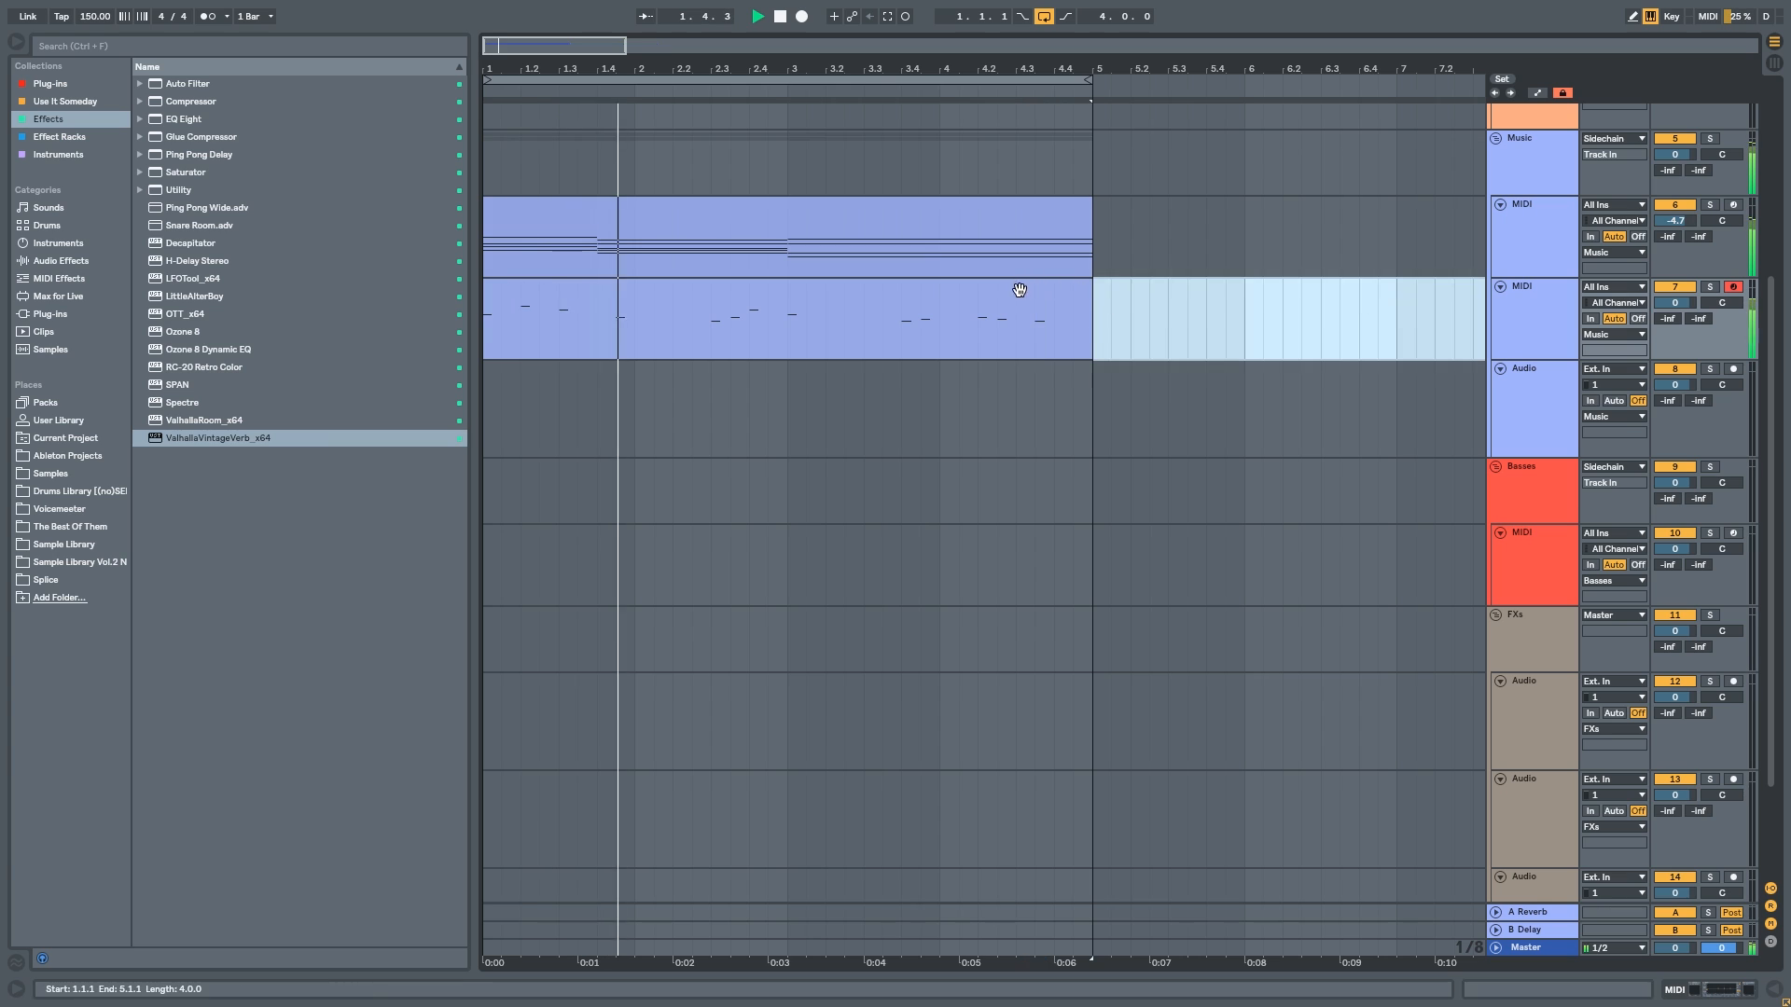
key("ctrl+d")
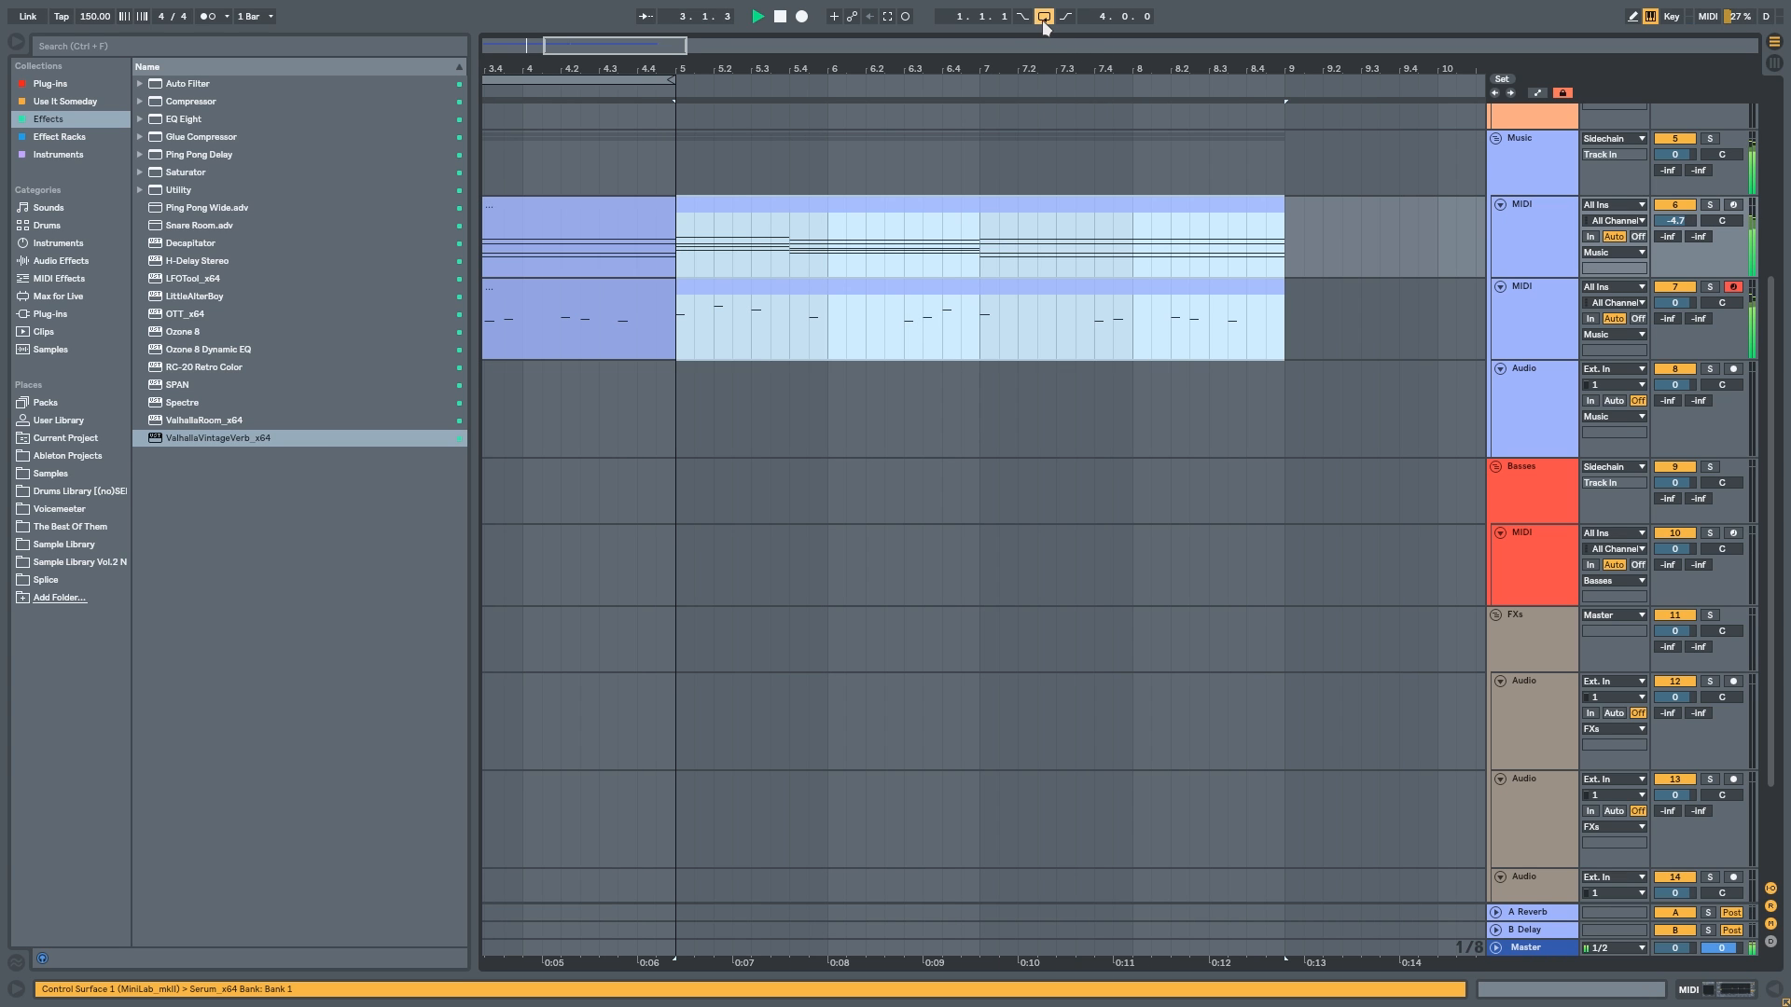
left_click(1043, 17)
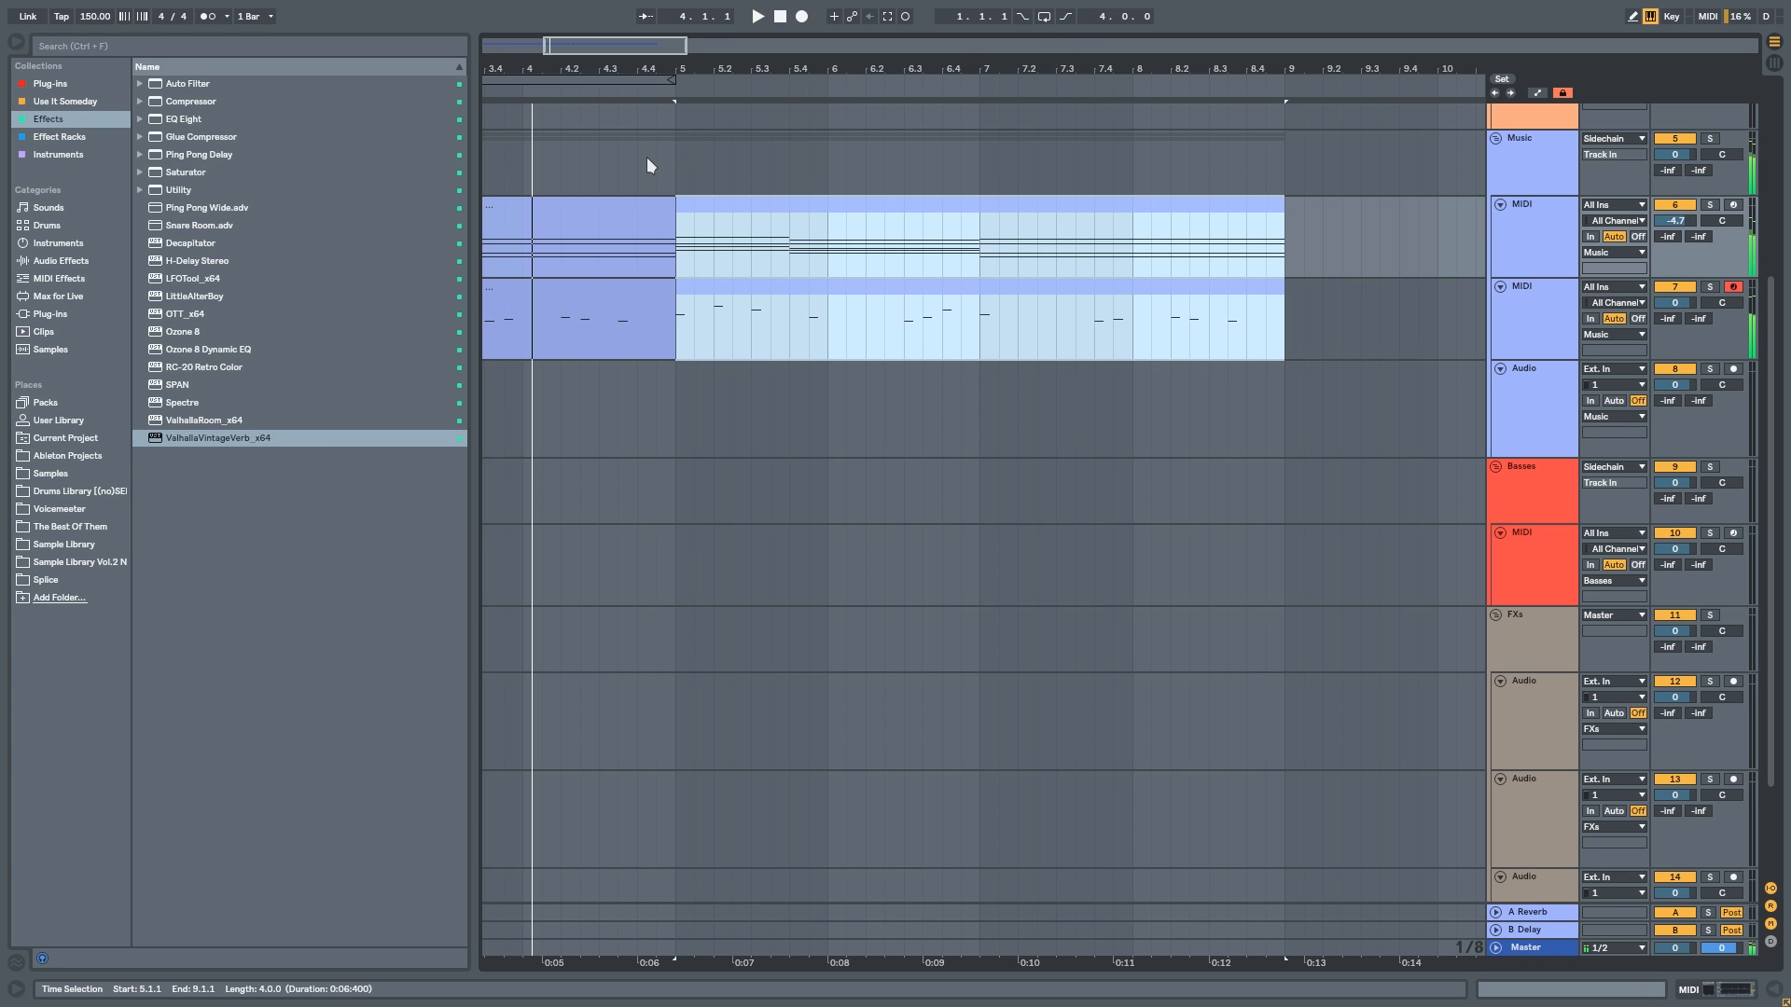
Step: Compare the first melody clip with its copy at bar 5, marking out the copy's first and second halves
scroll(645, 168, "down", 4)
left_click_drag(646, 171, 864, 124)
double_click(666, 288)
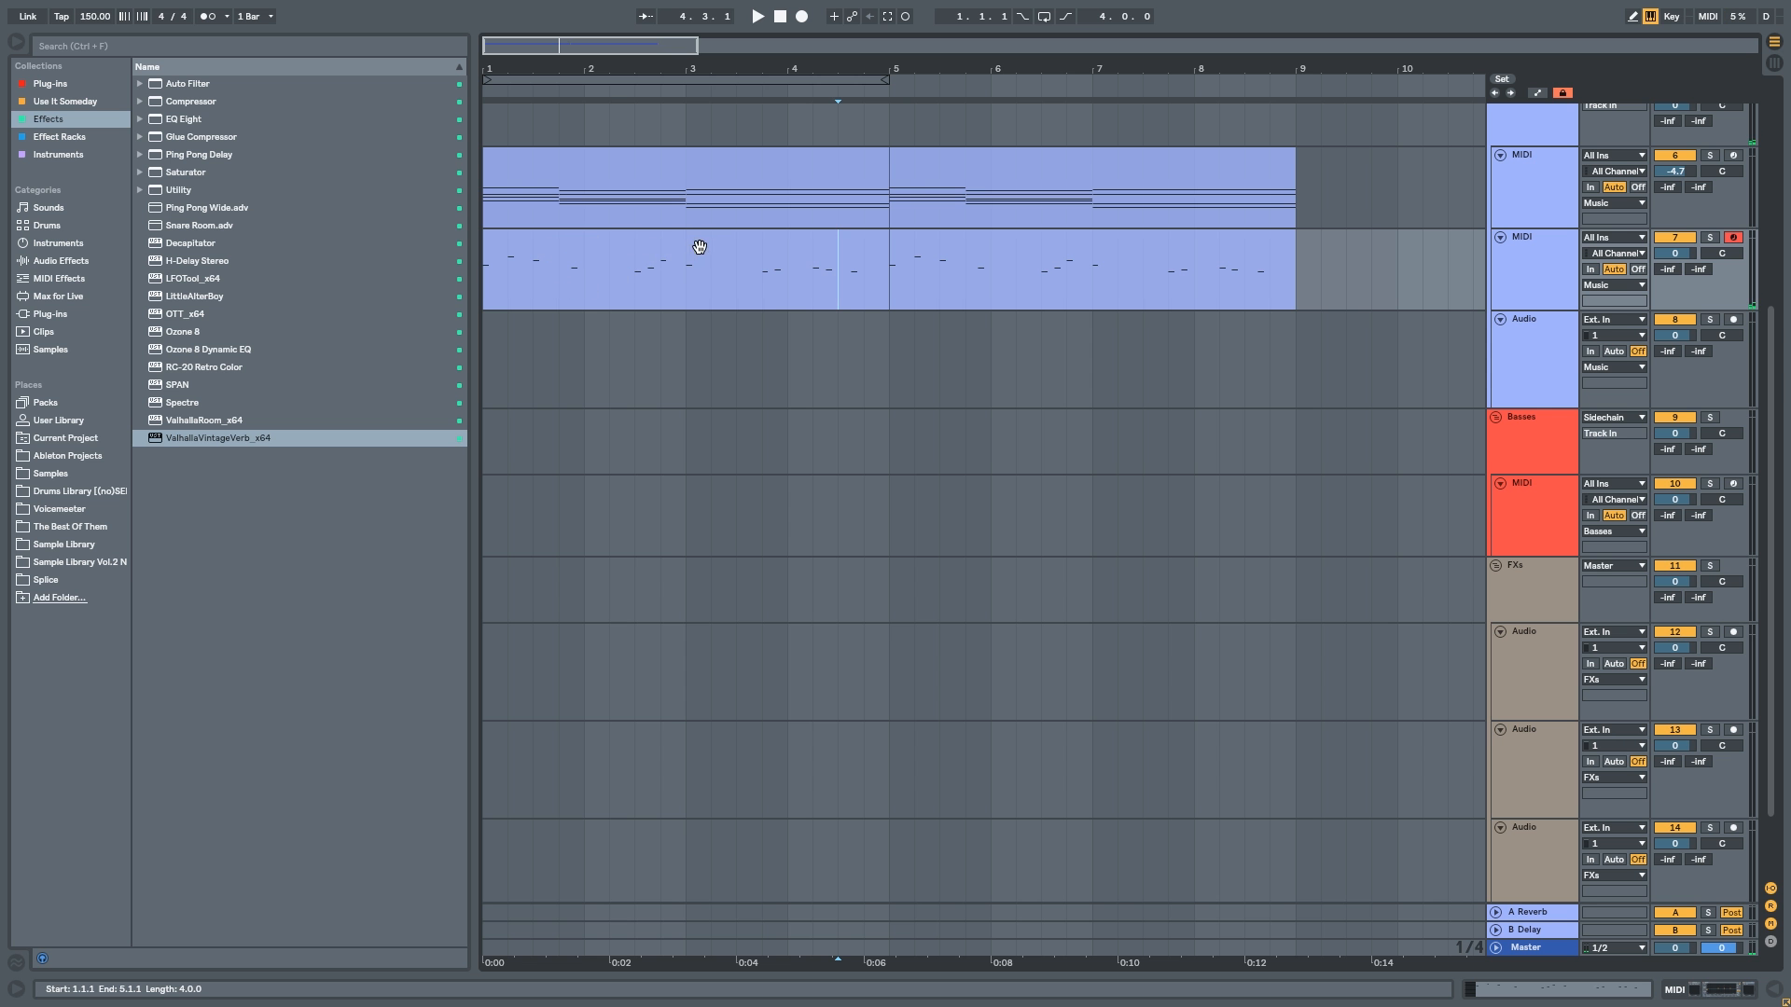
left_click(700, 247)
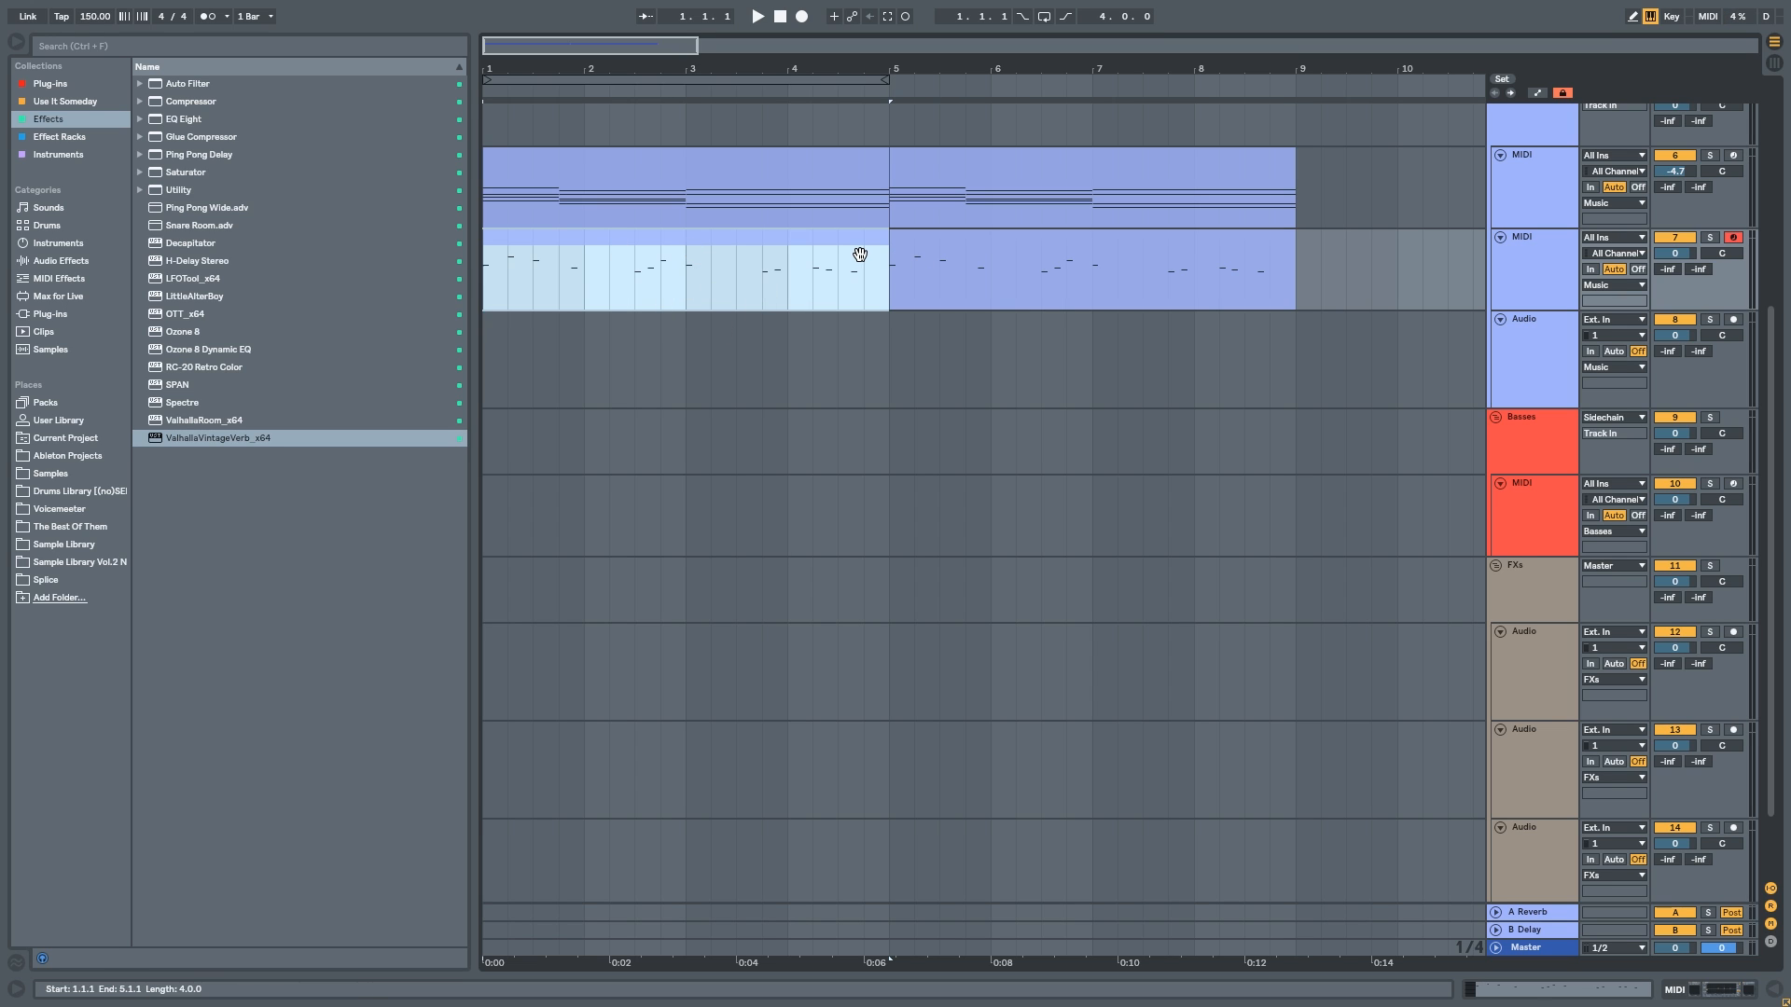
left_click(1037, 264)
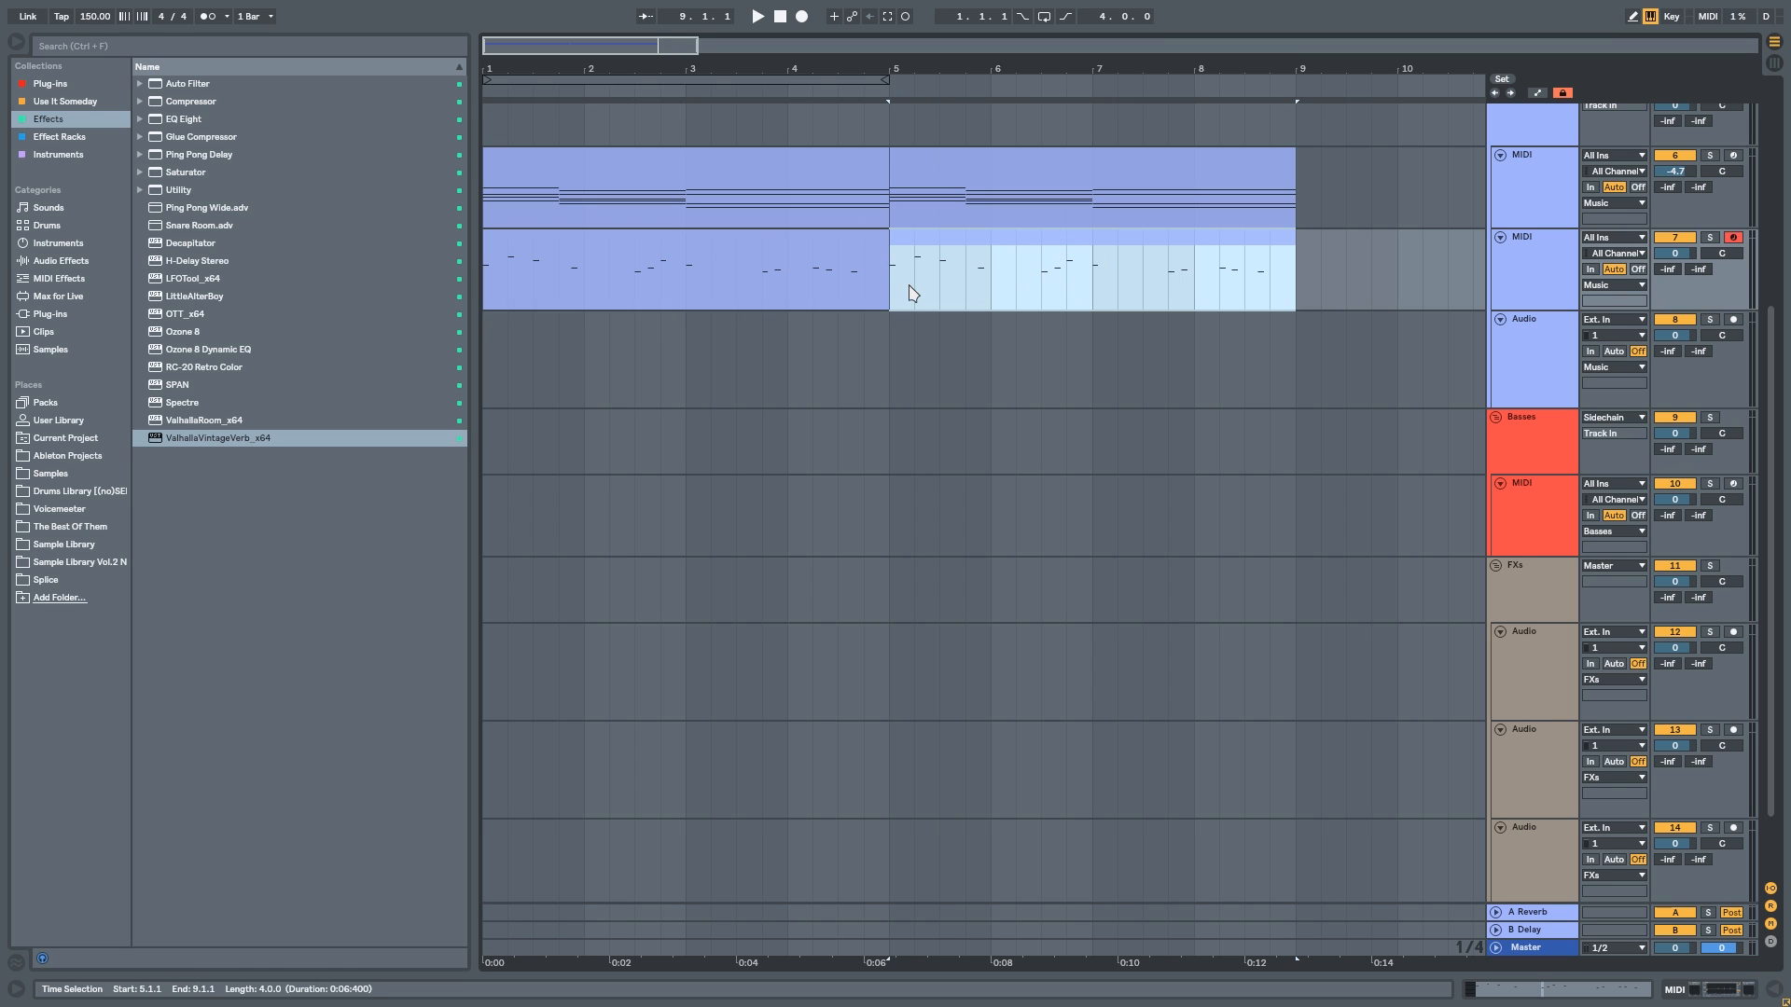
left_click_drag(905, 289, 1090, 303)
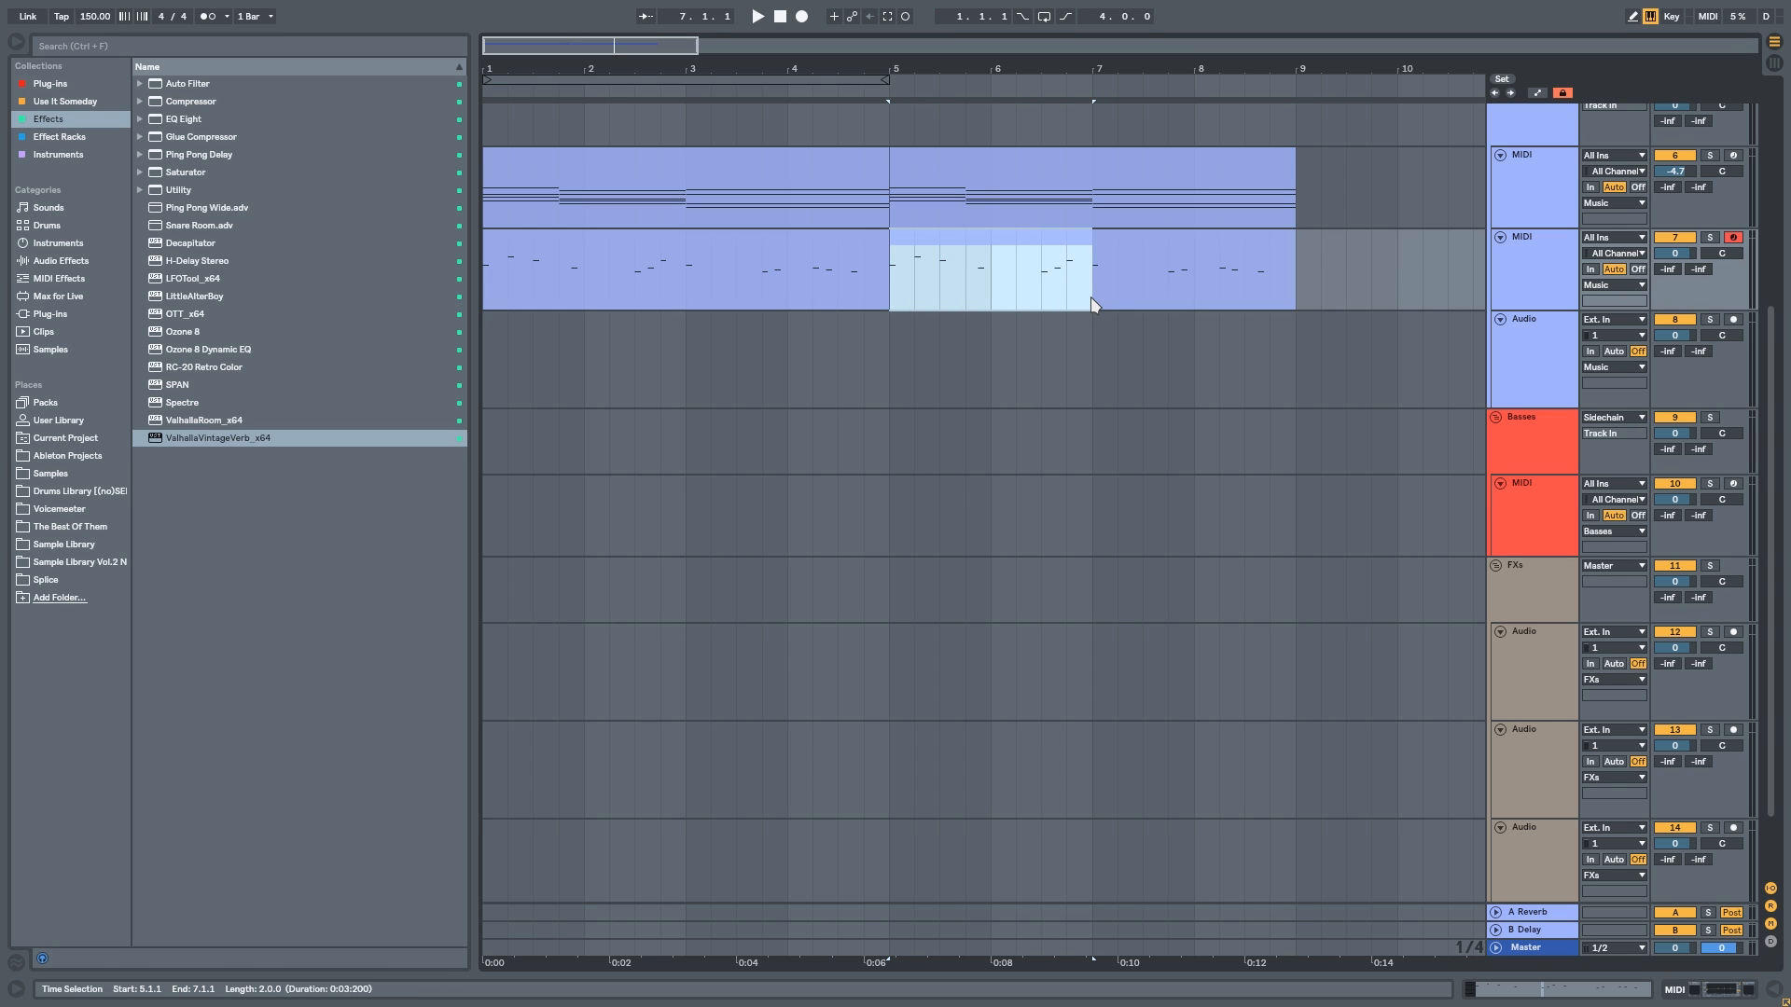
left_click_drag(1091, 298, 1322, 302)
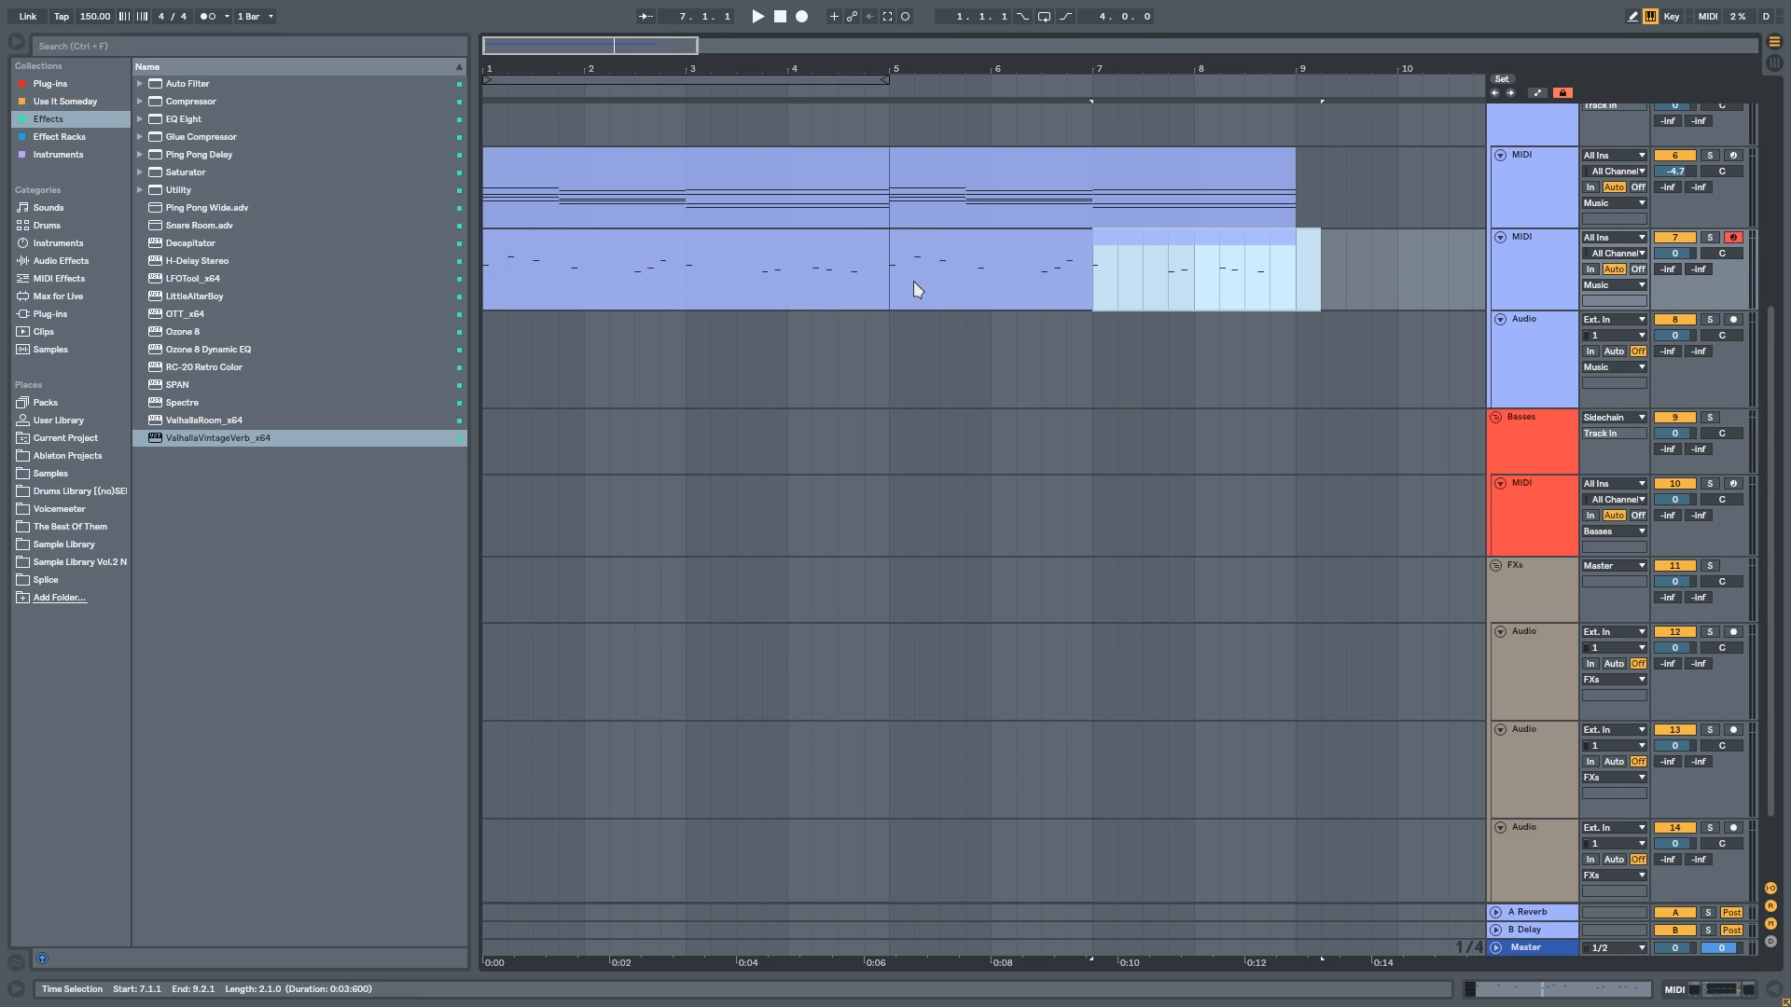
left_click_drag(892, 278, 1089, 282)
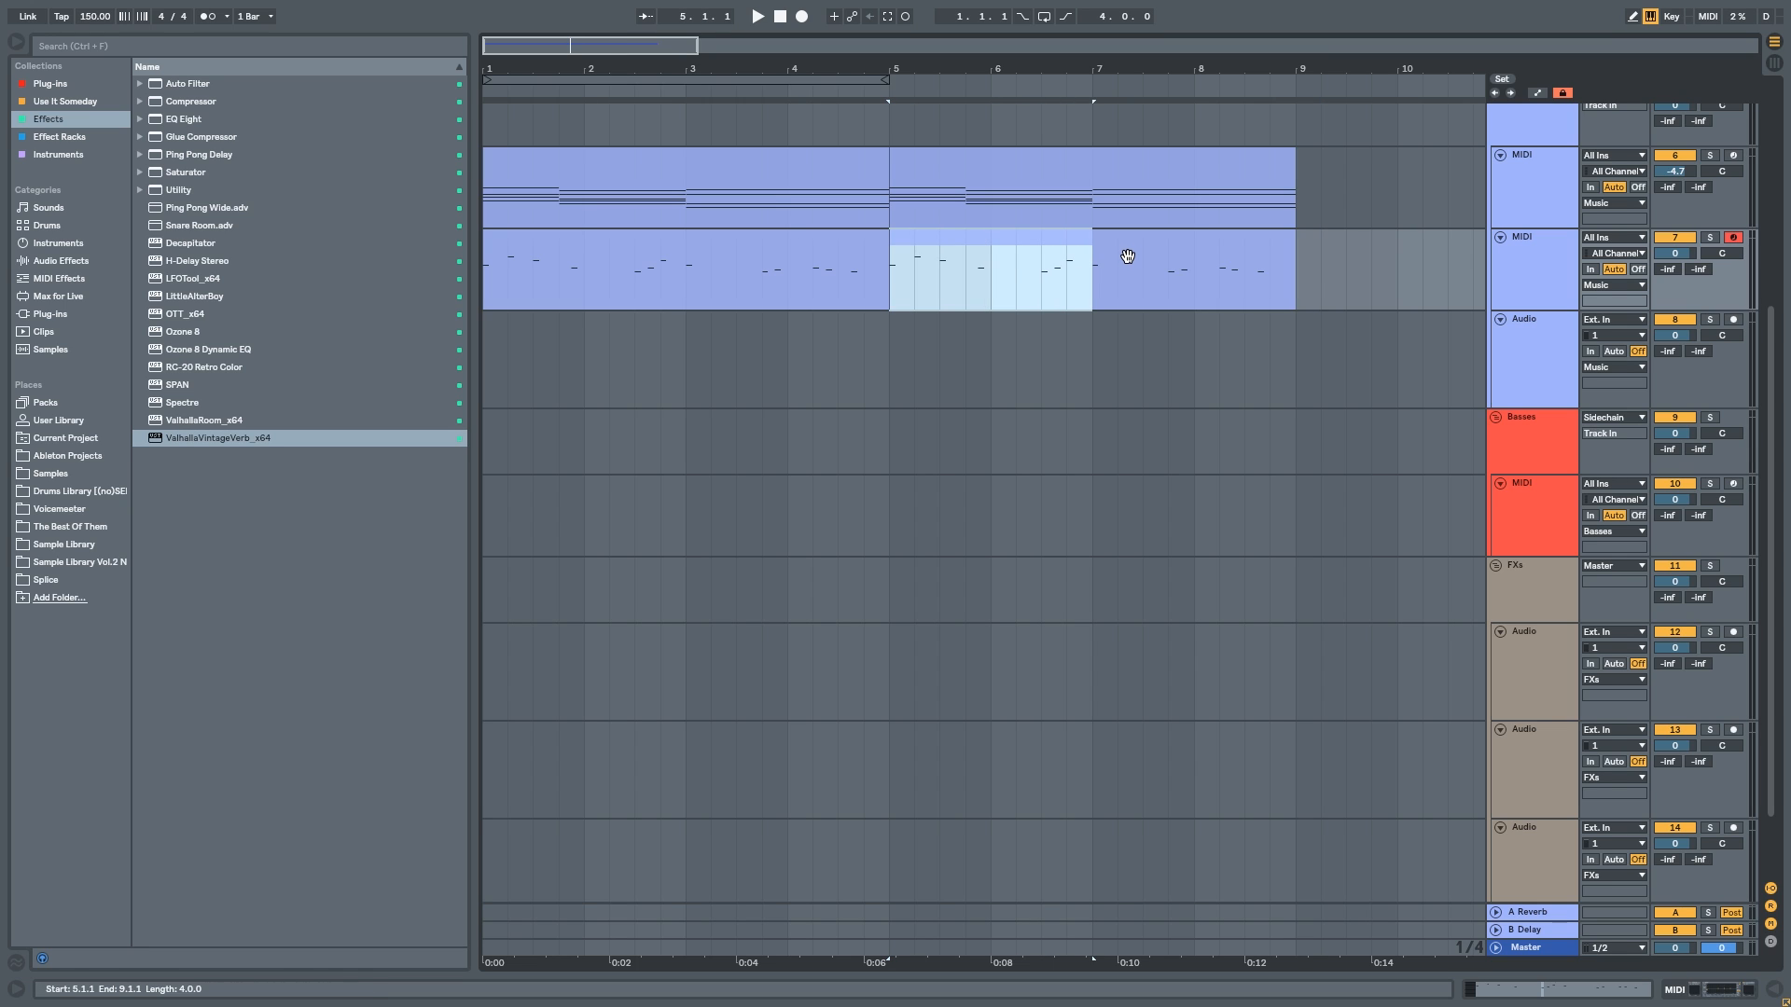
left_click(1128, 256)
left_click_drag(1292, 284, 1095, 283)
left_click(968, 256)
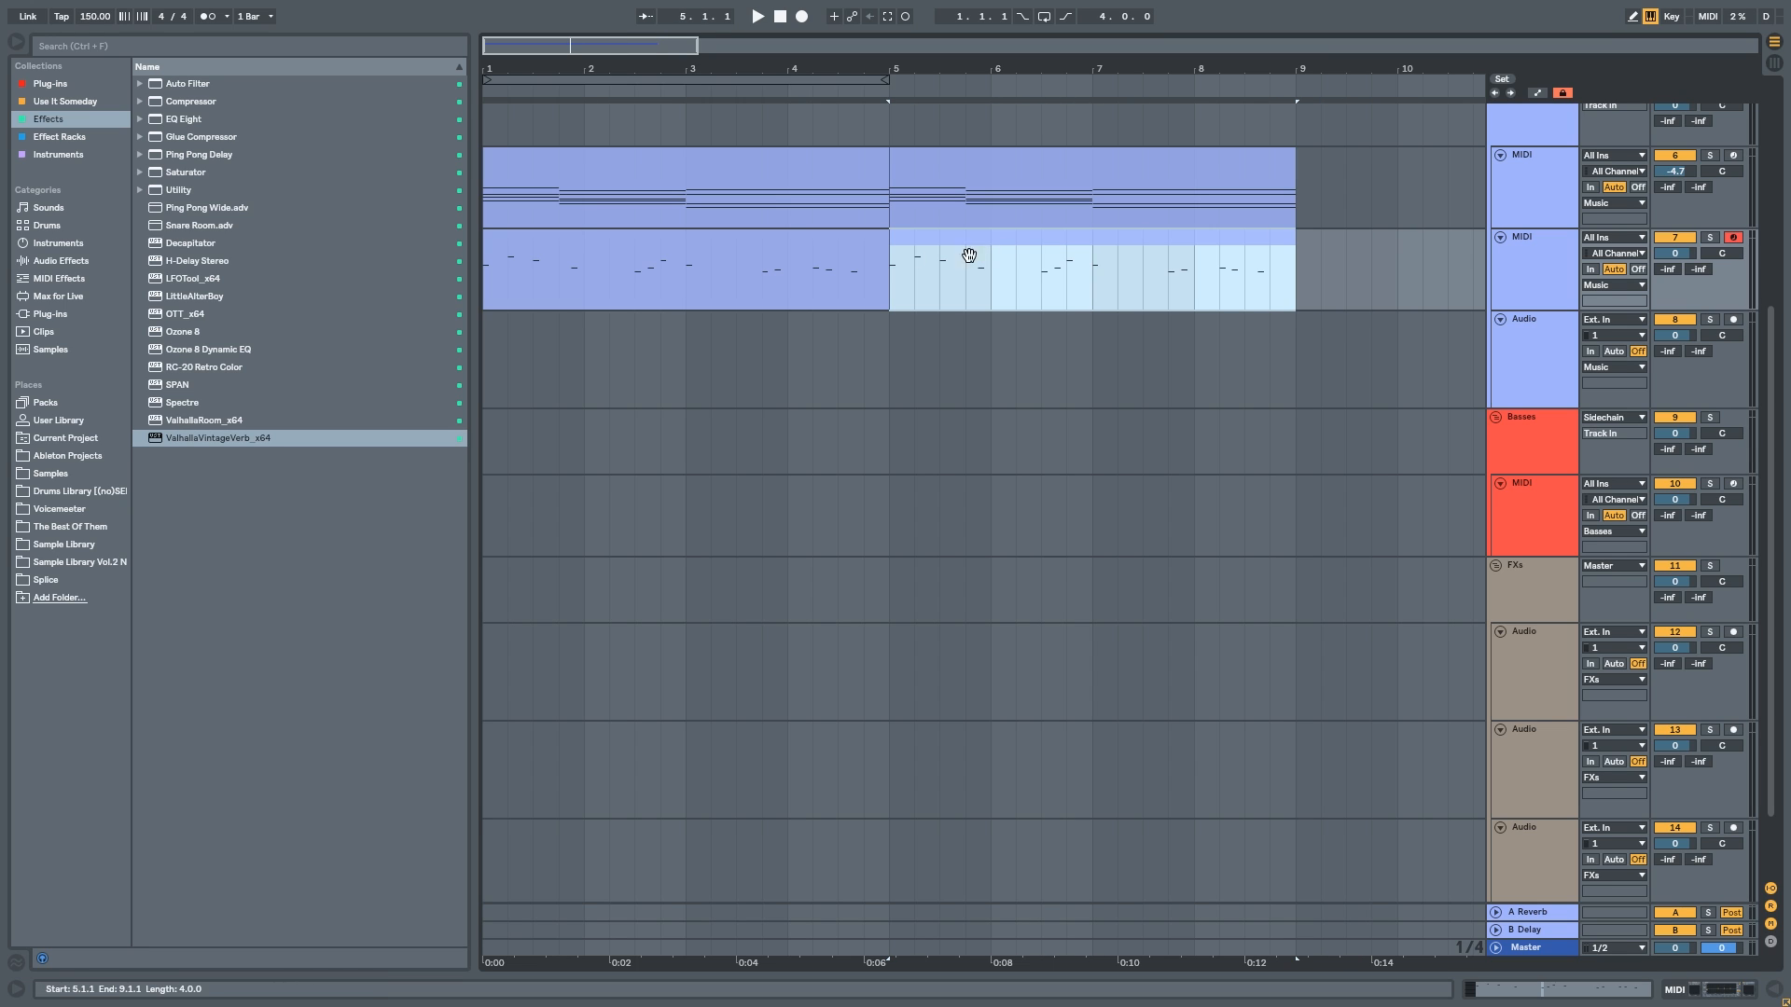
Step: Loop both melody clips from bar 1 to bar 9 and slightly lower the chord track's volume during playback
left_click(852, 257)
left_click(1152, 306, "shift")
key("ctrl+l")
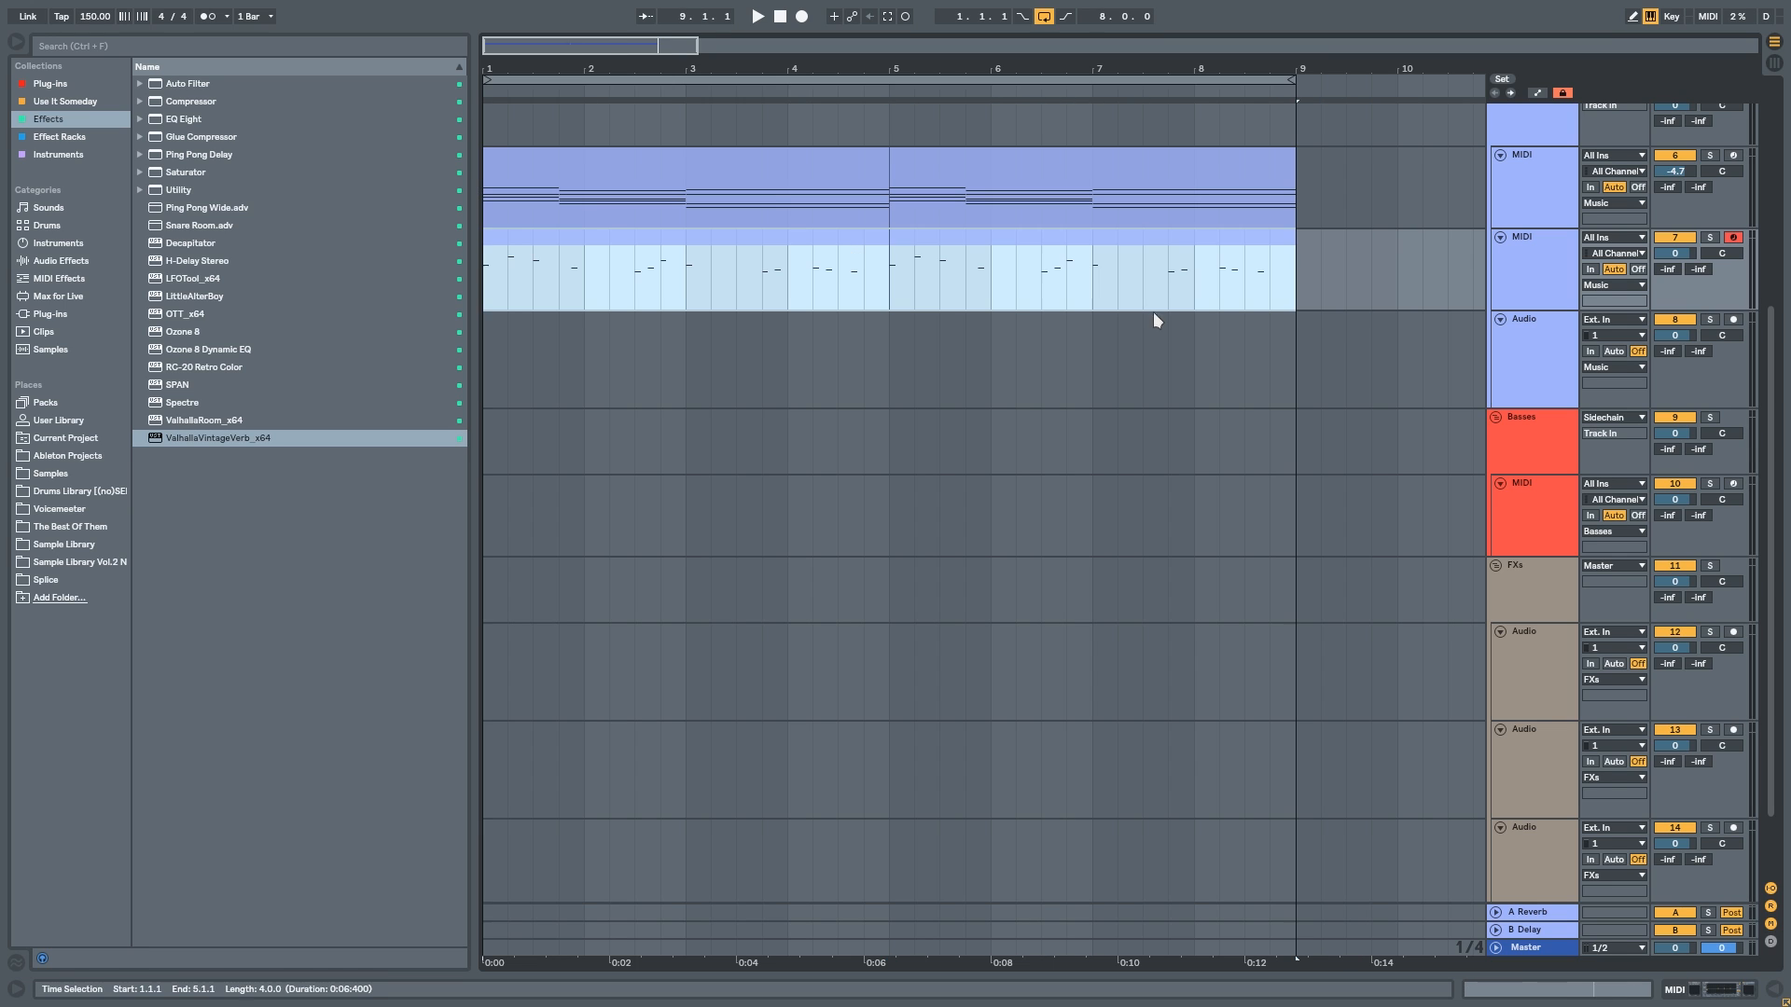
key("space")
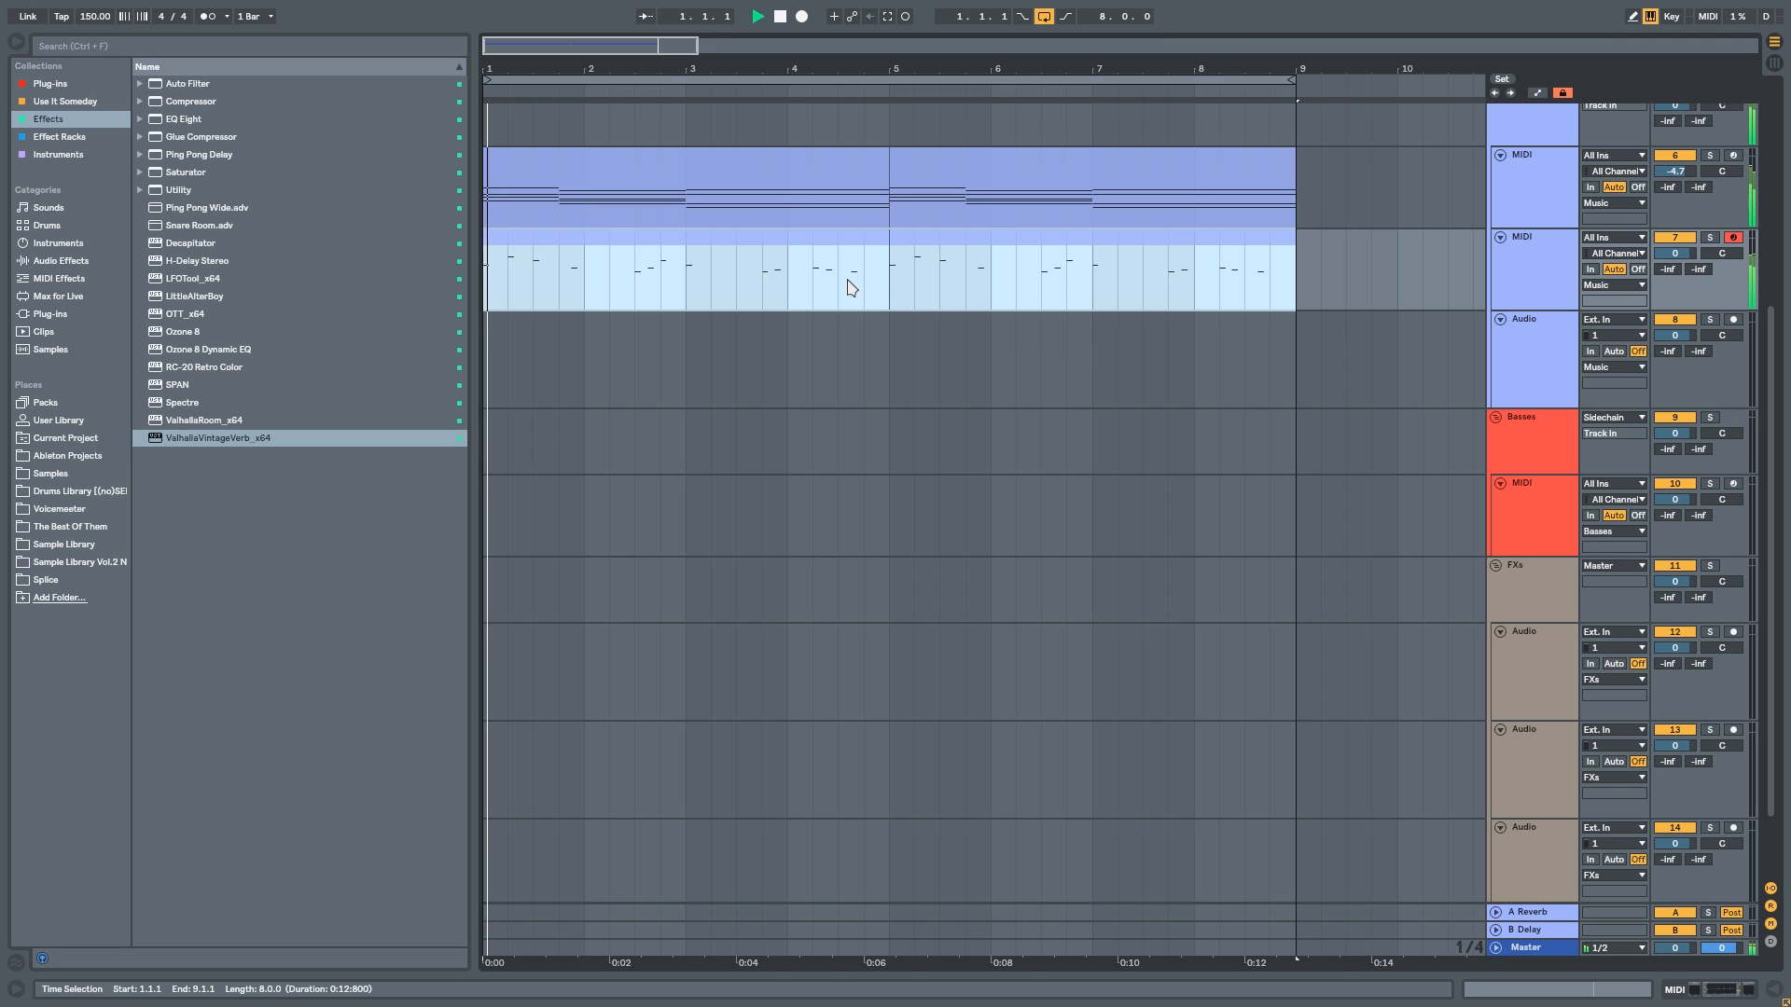
left_click(858, 298)
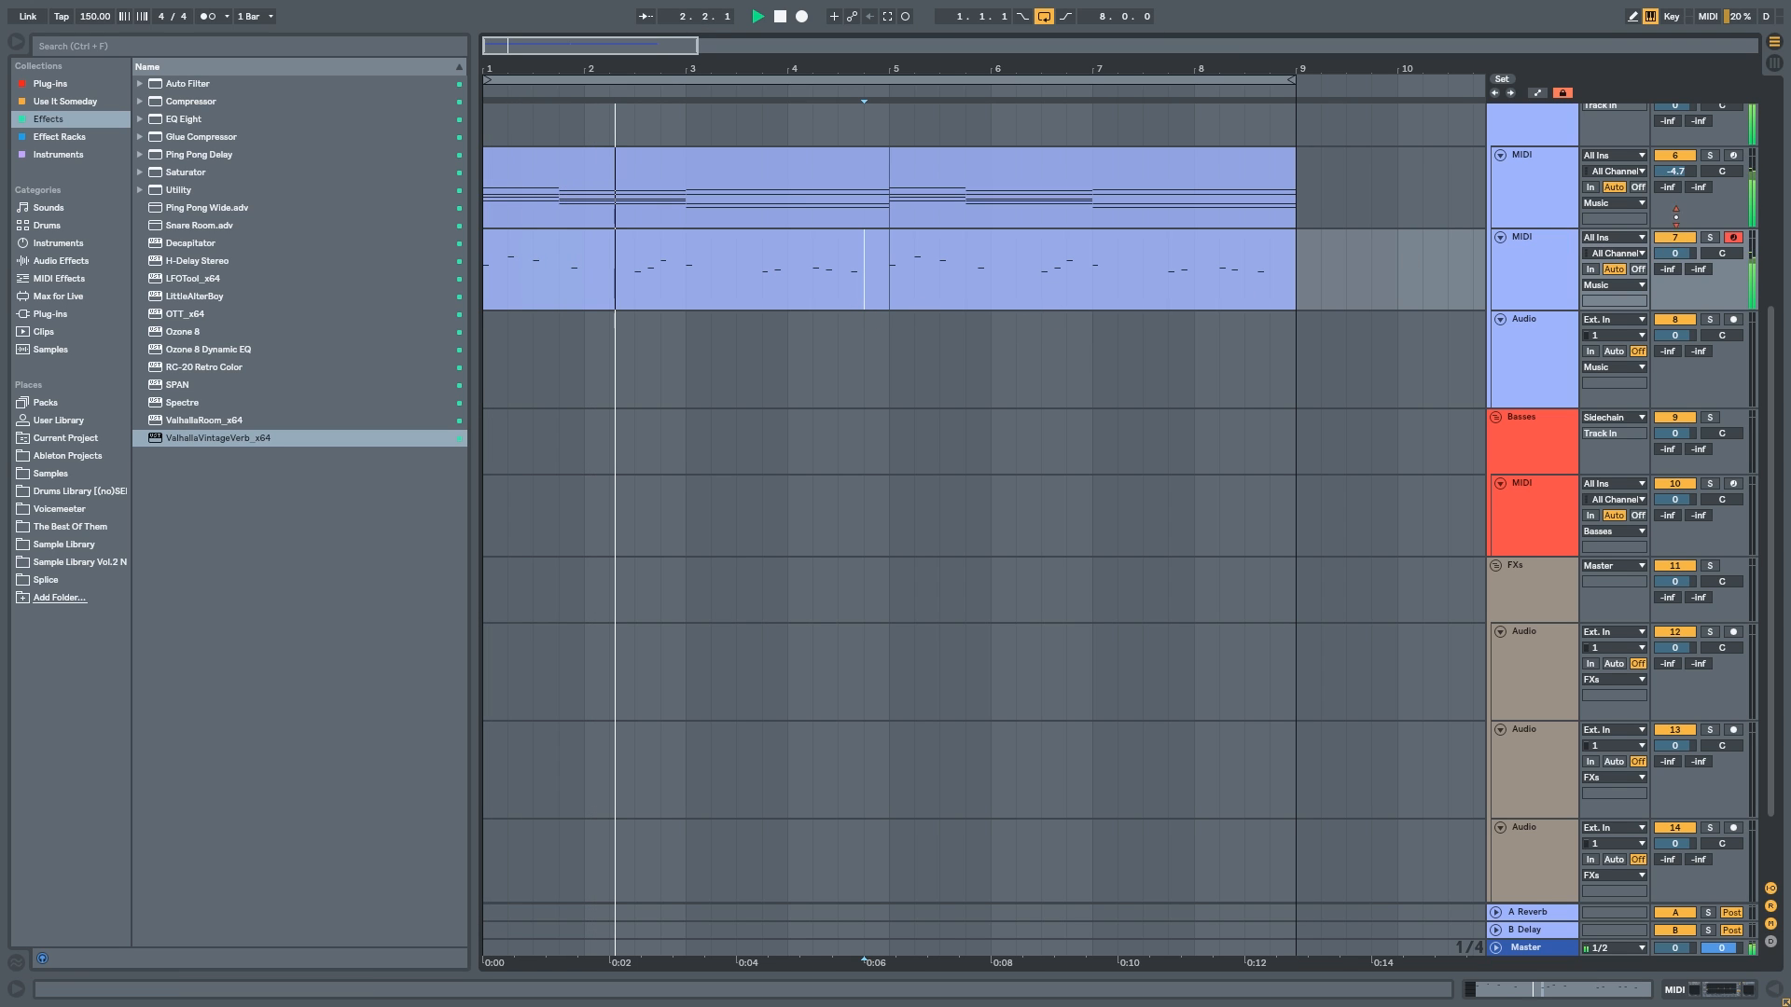
left_click_drag(1676, 171, 1676, 179)
Step: Open the second melody clip and raise its note at 3.1.1 to G#4
left_click(1112, 253)
double_click(1112, 253)
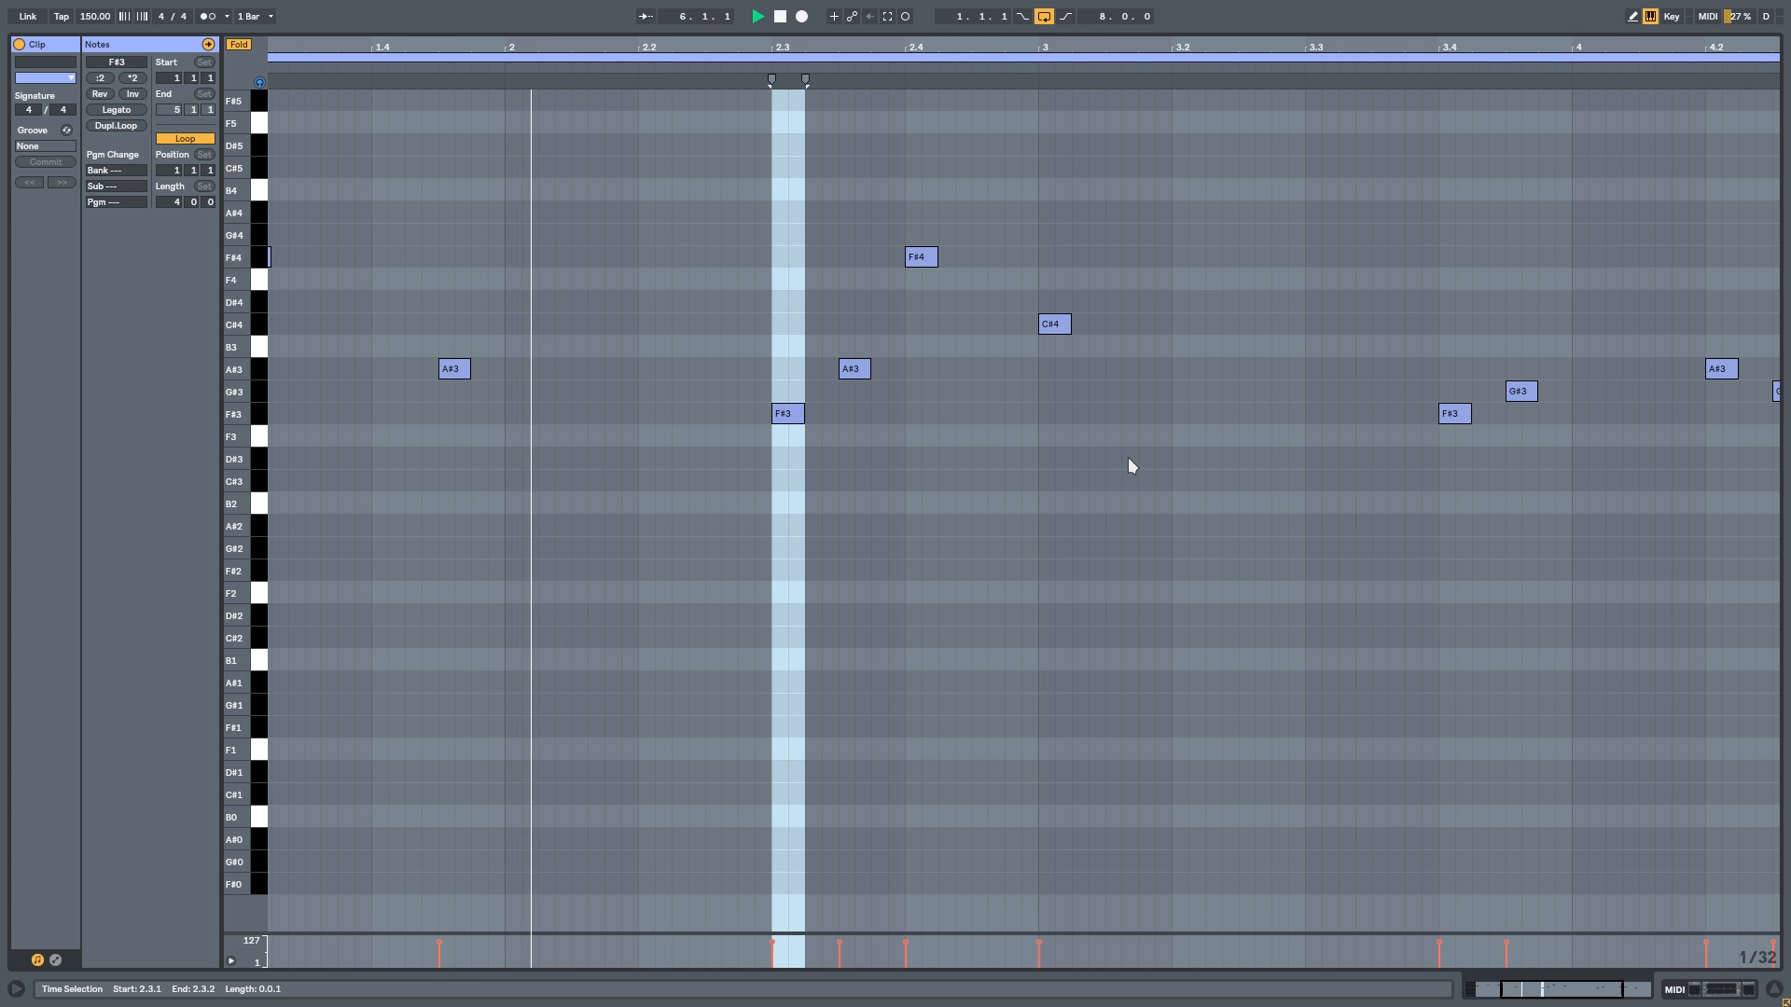
key("space")
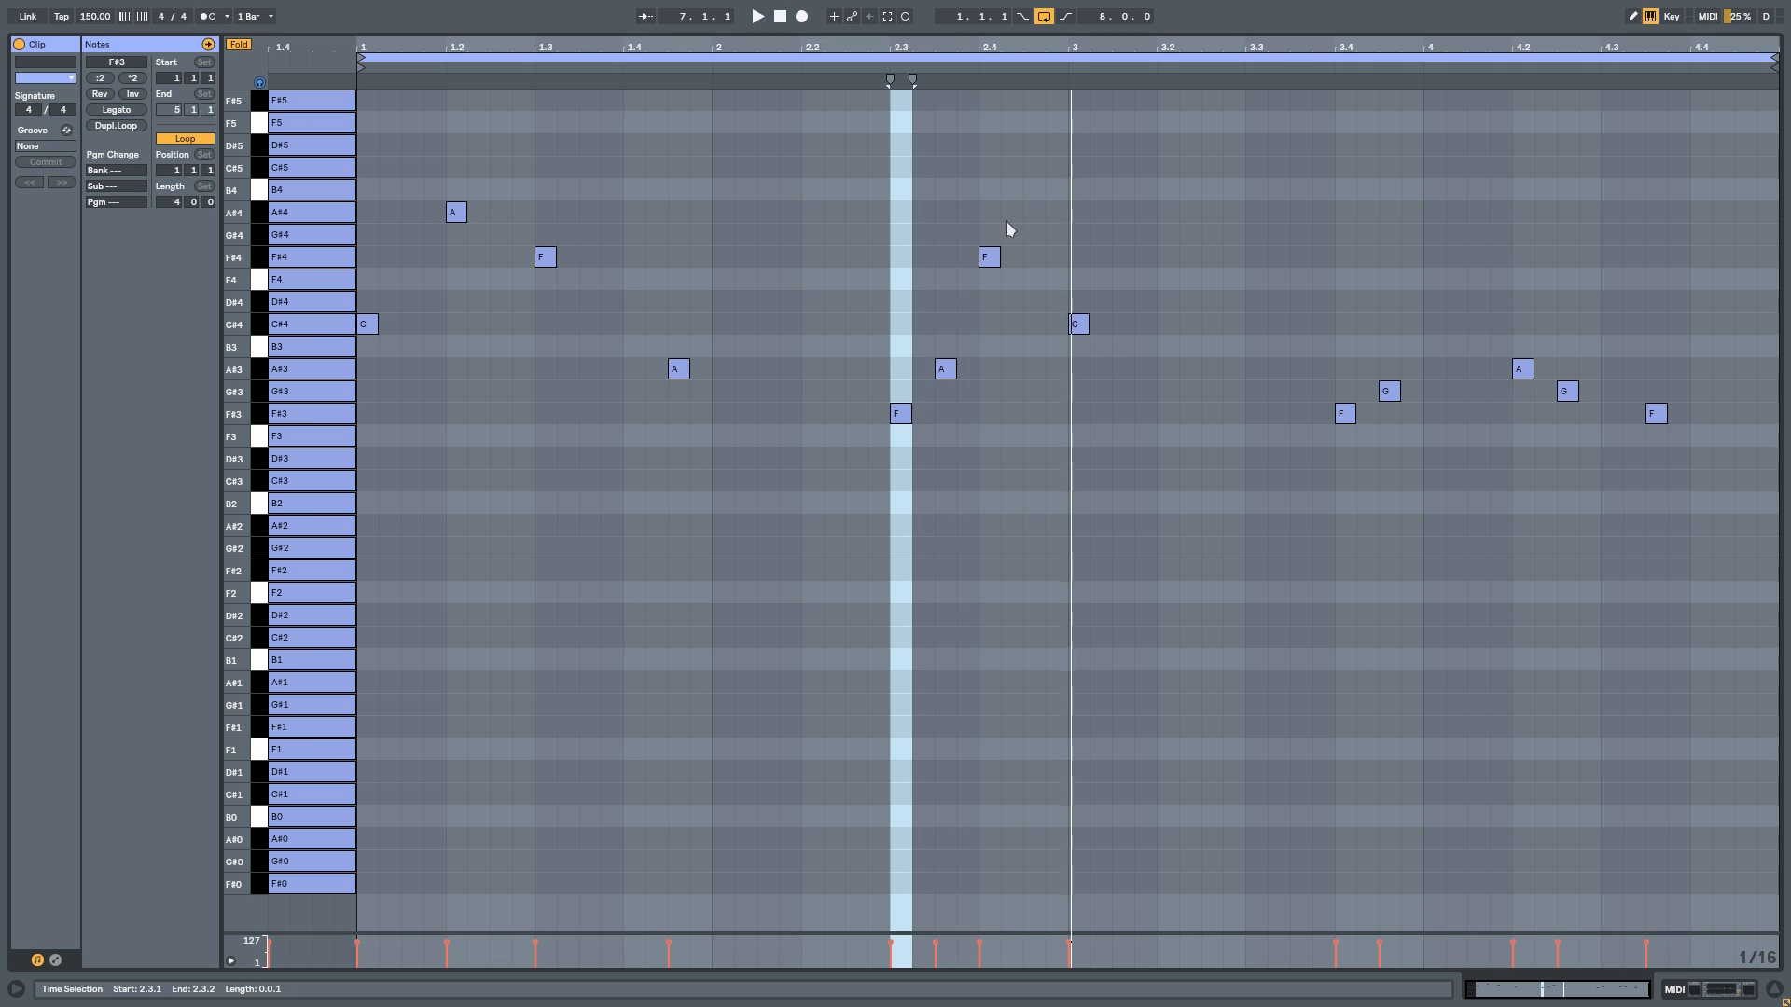
left_click_drag(876, 254, 1002, 453)
left_click_drag(1073, 325, 1074, 235)
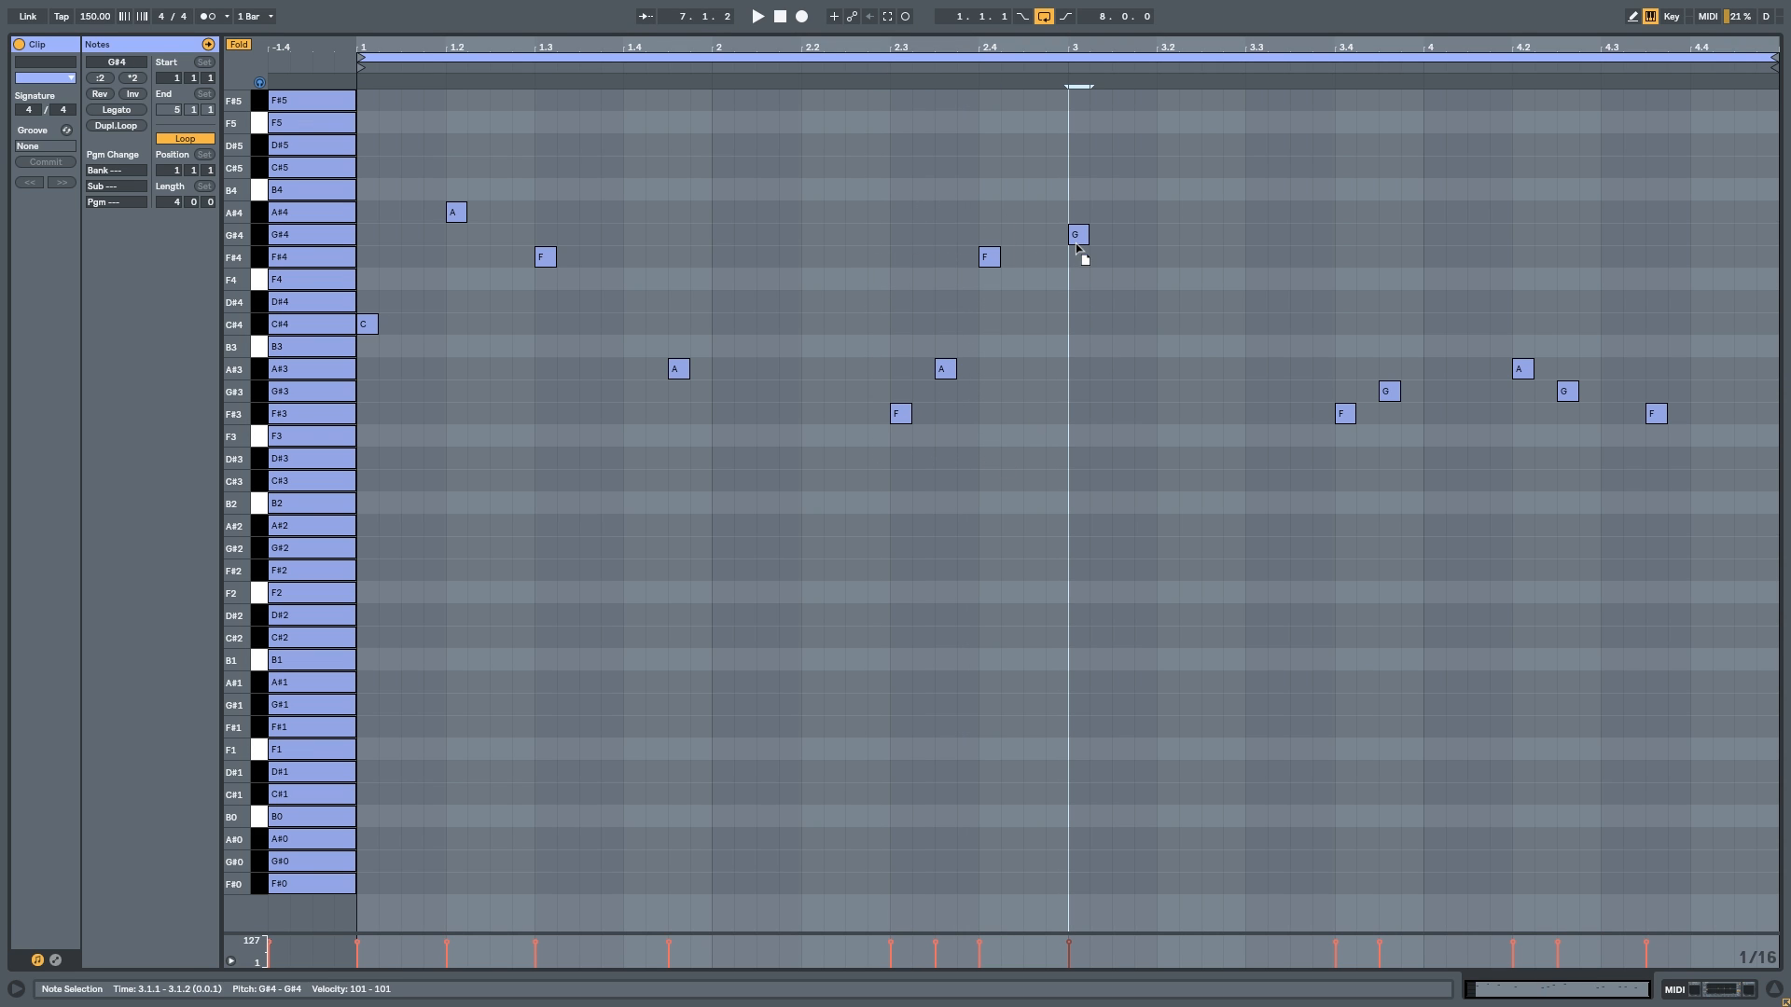
left_click_drag(931, 416, 959, 416)
left_click(987, 282)
left_click_drag(1029, 189, 1068, 244)
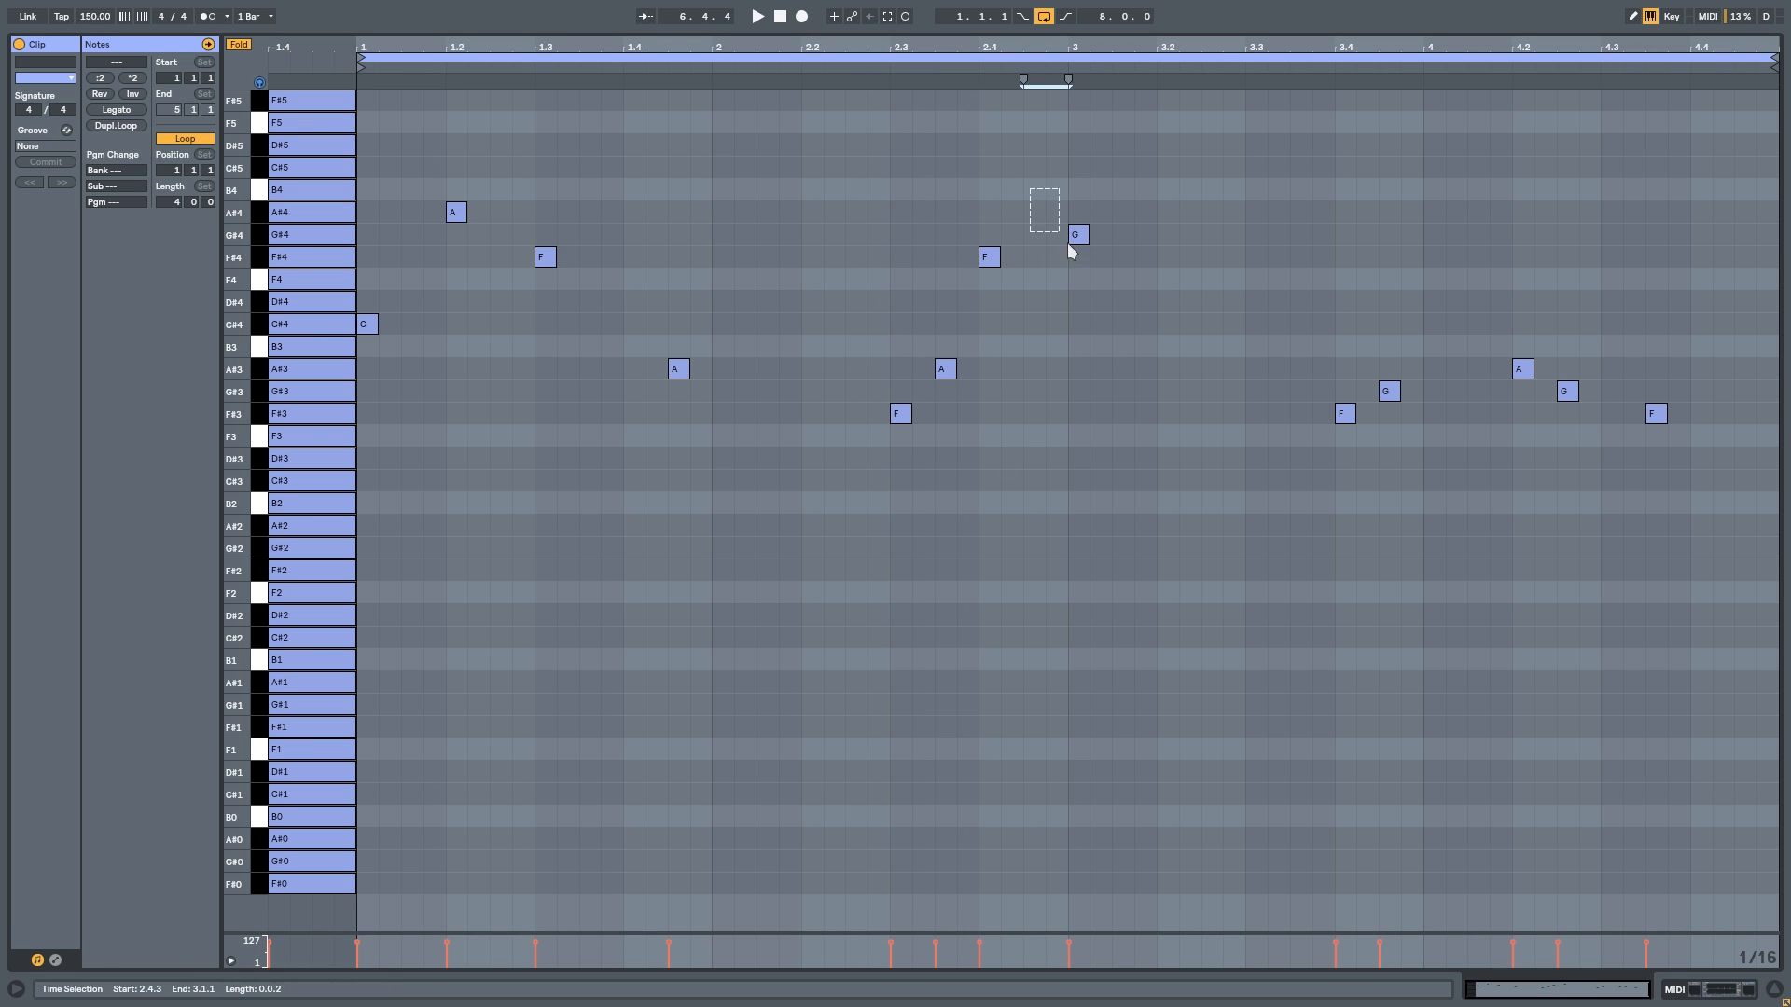
double_click(1345, 257)
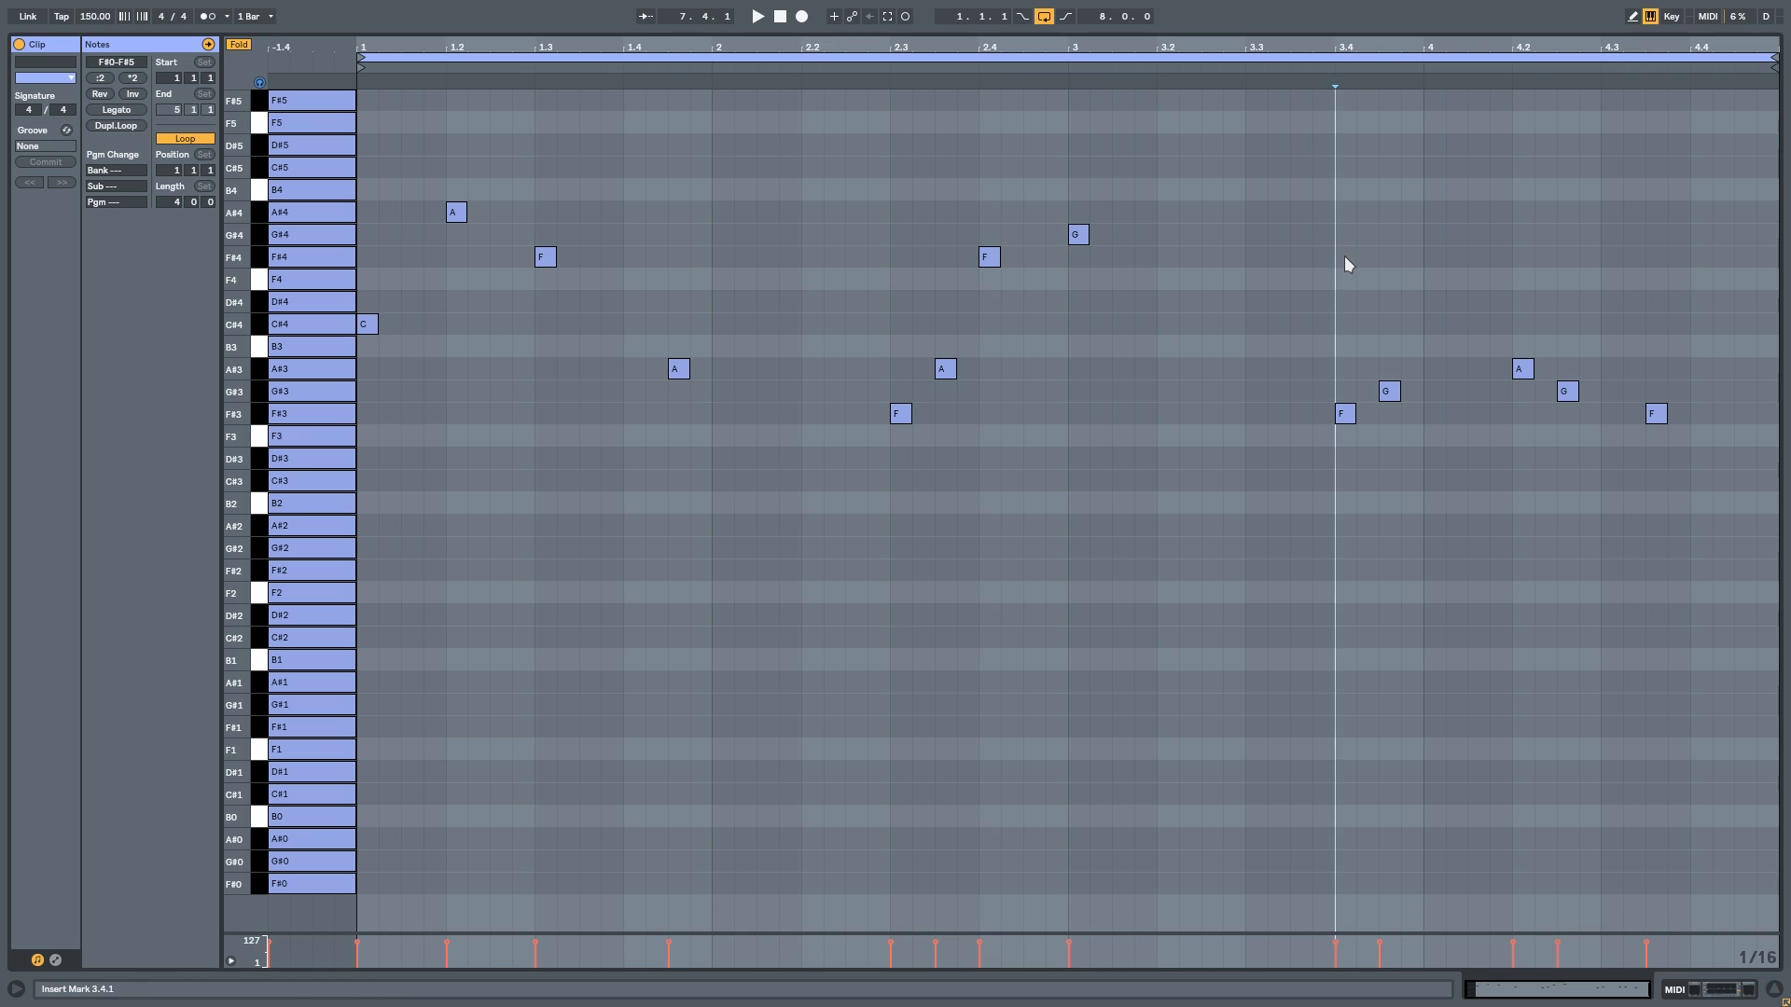
Step: Replace the low F#3 and G#3 notes at 3.4.1 and 3.4.3 with F#4 and G#4
double_click(1379, 245)
left_click_drag(1427, 333, 1346, 450)
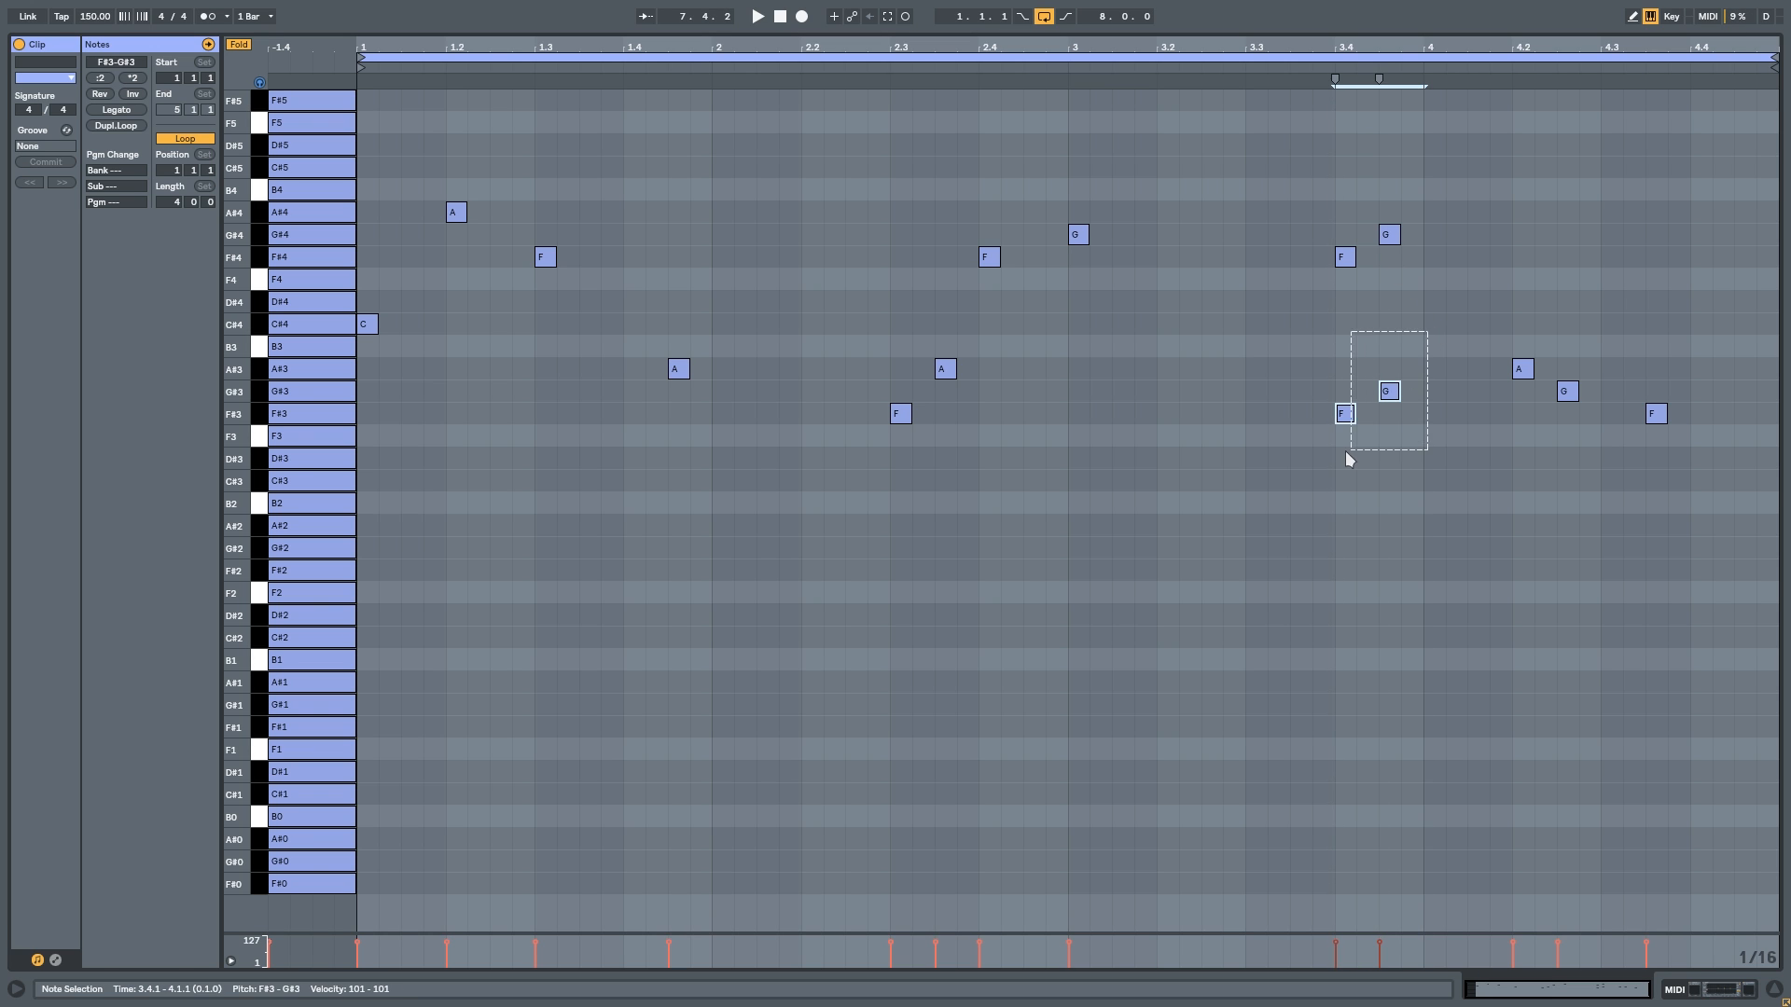
key("Delete")
left_click_drag(1311, 196, 1386, 286)
Step: Add A#4 at 4.2.1 and G#4 at 4.2.3, and play the melody from bar 2
double_click(1533, 192)
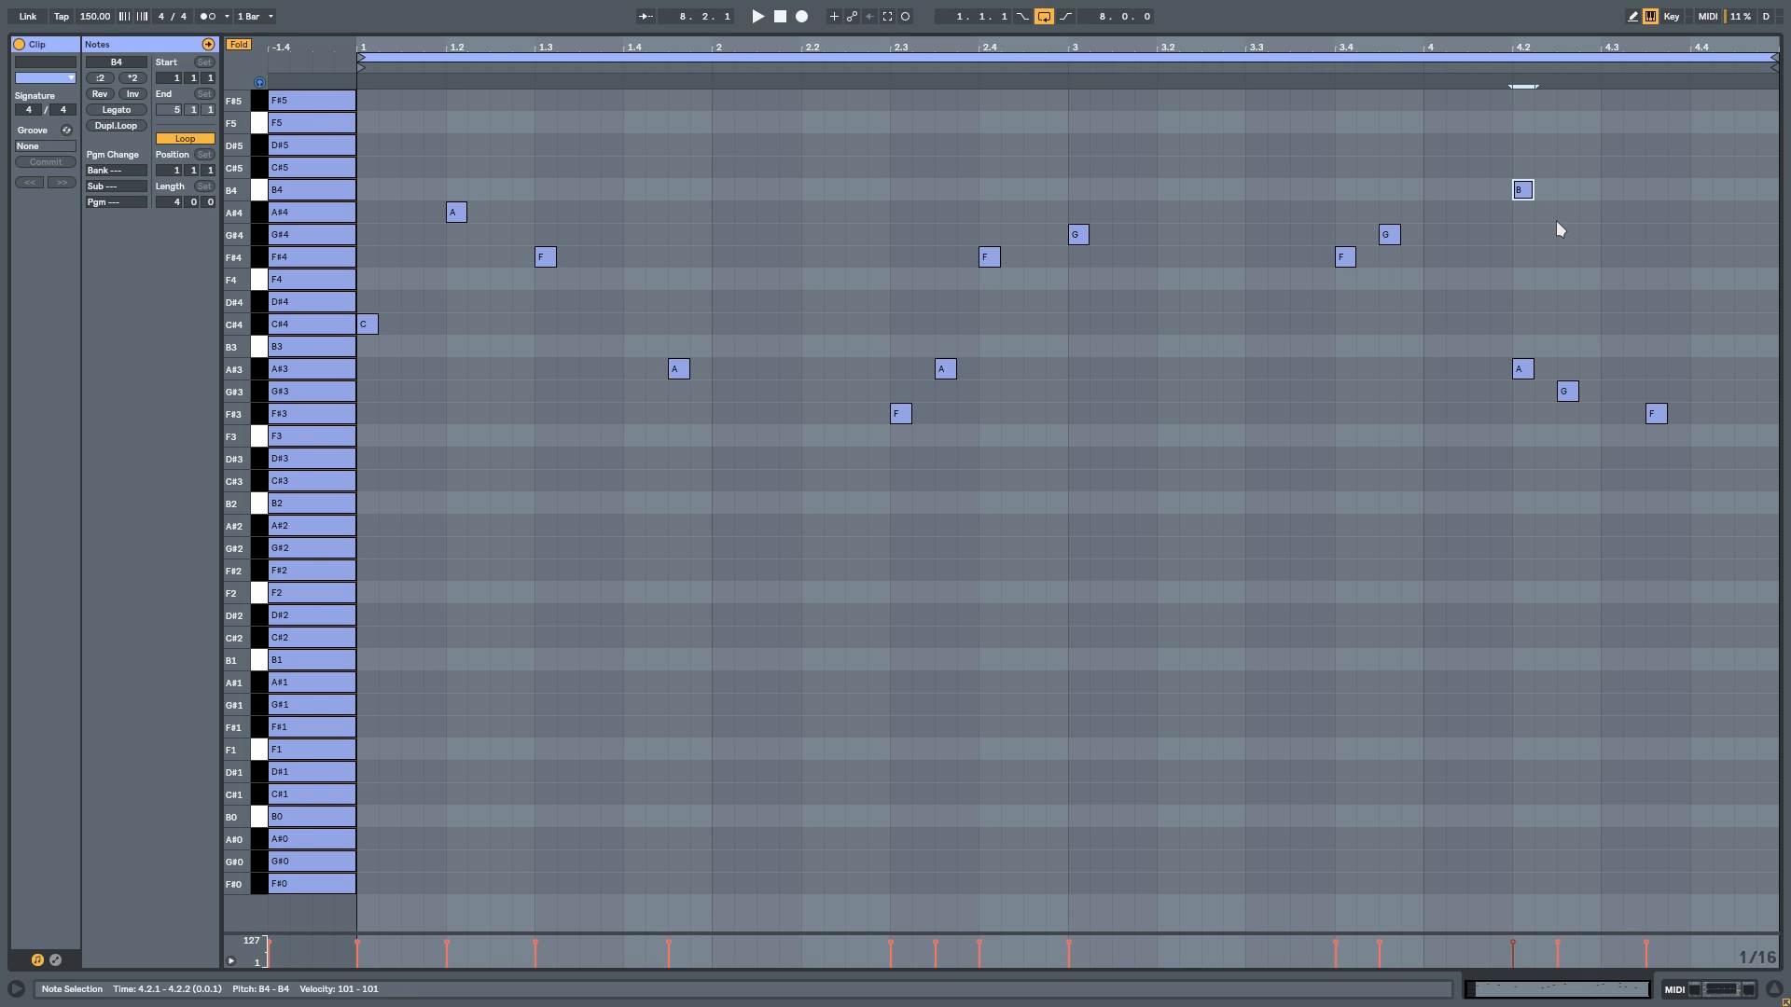
left_click_drag(1524, 191, 1525, 204)
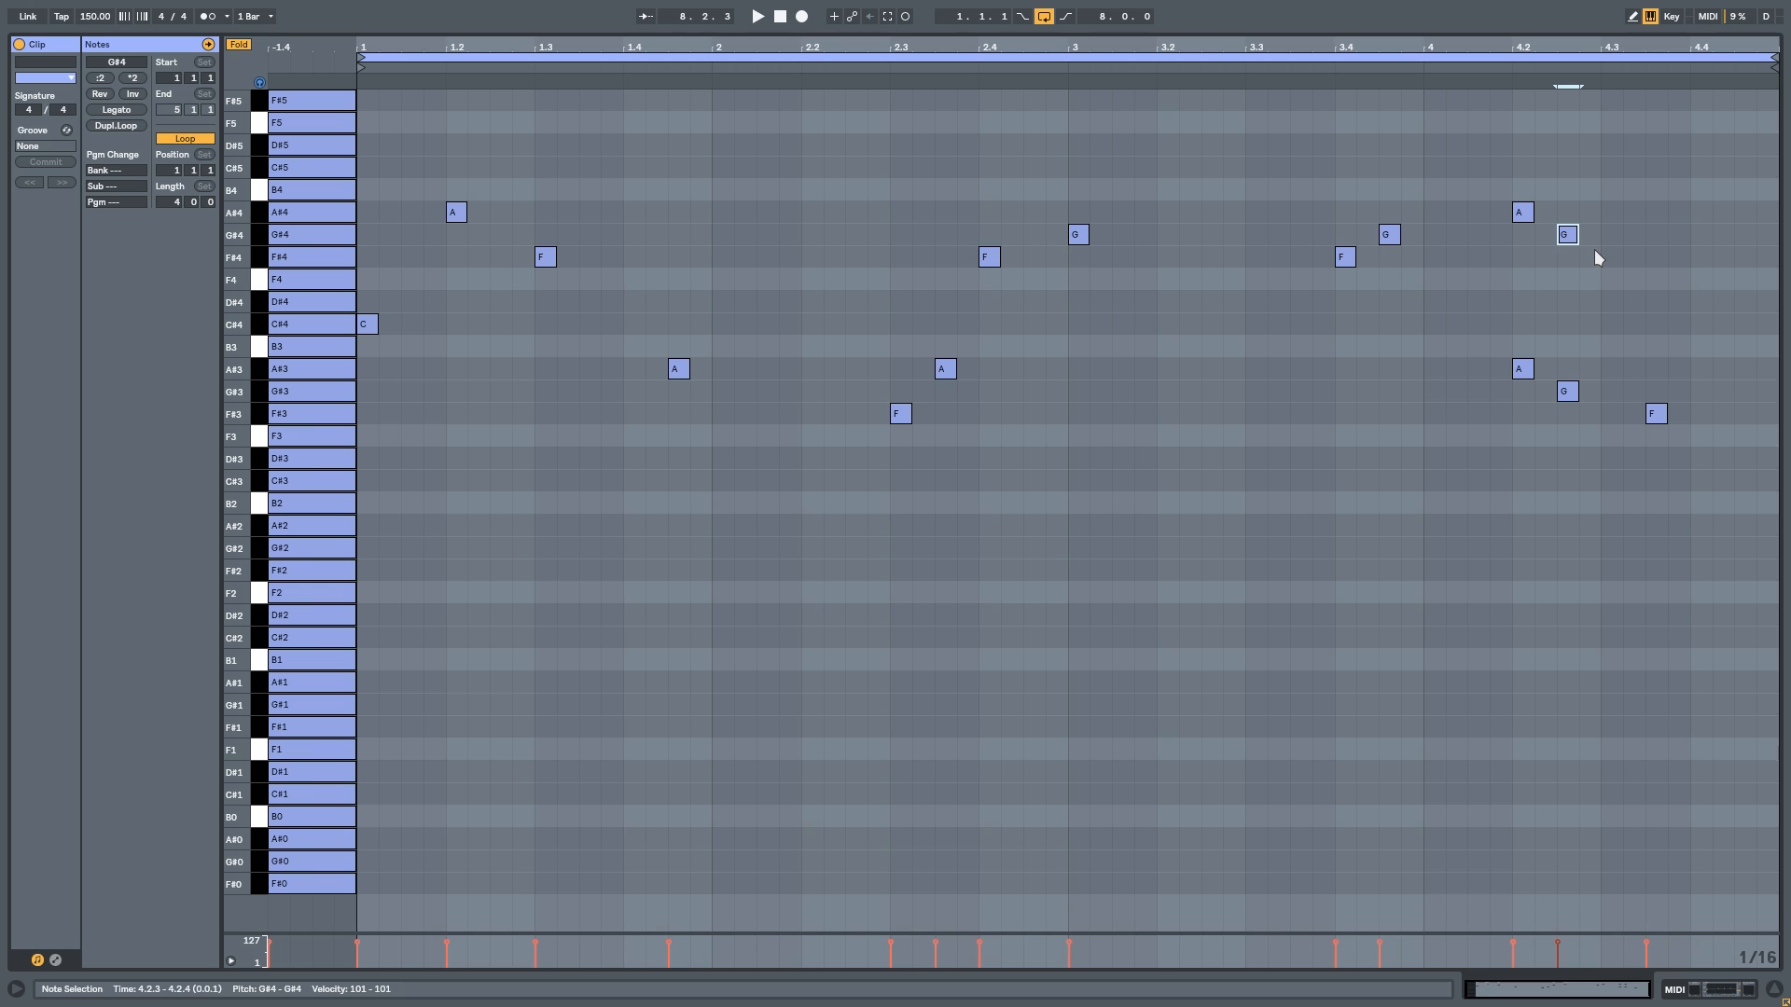
left_click(875, 553)
key("space")
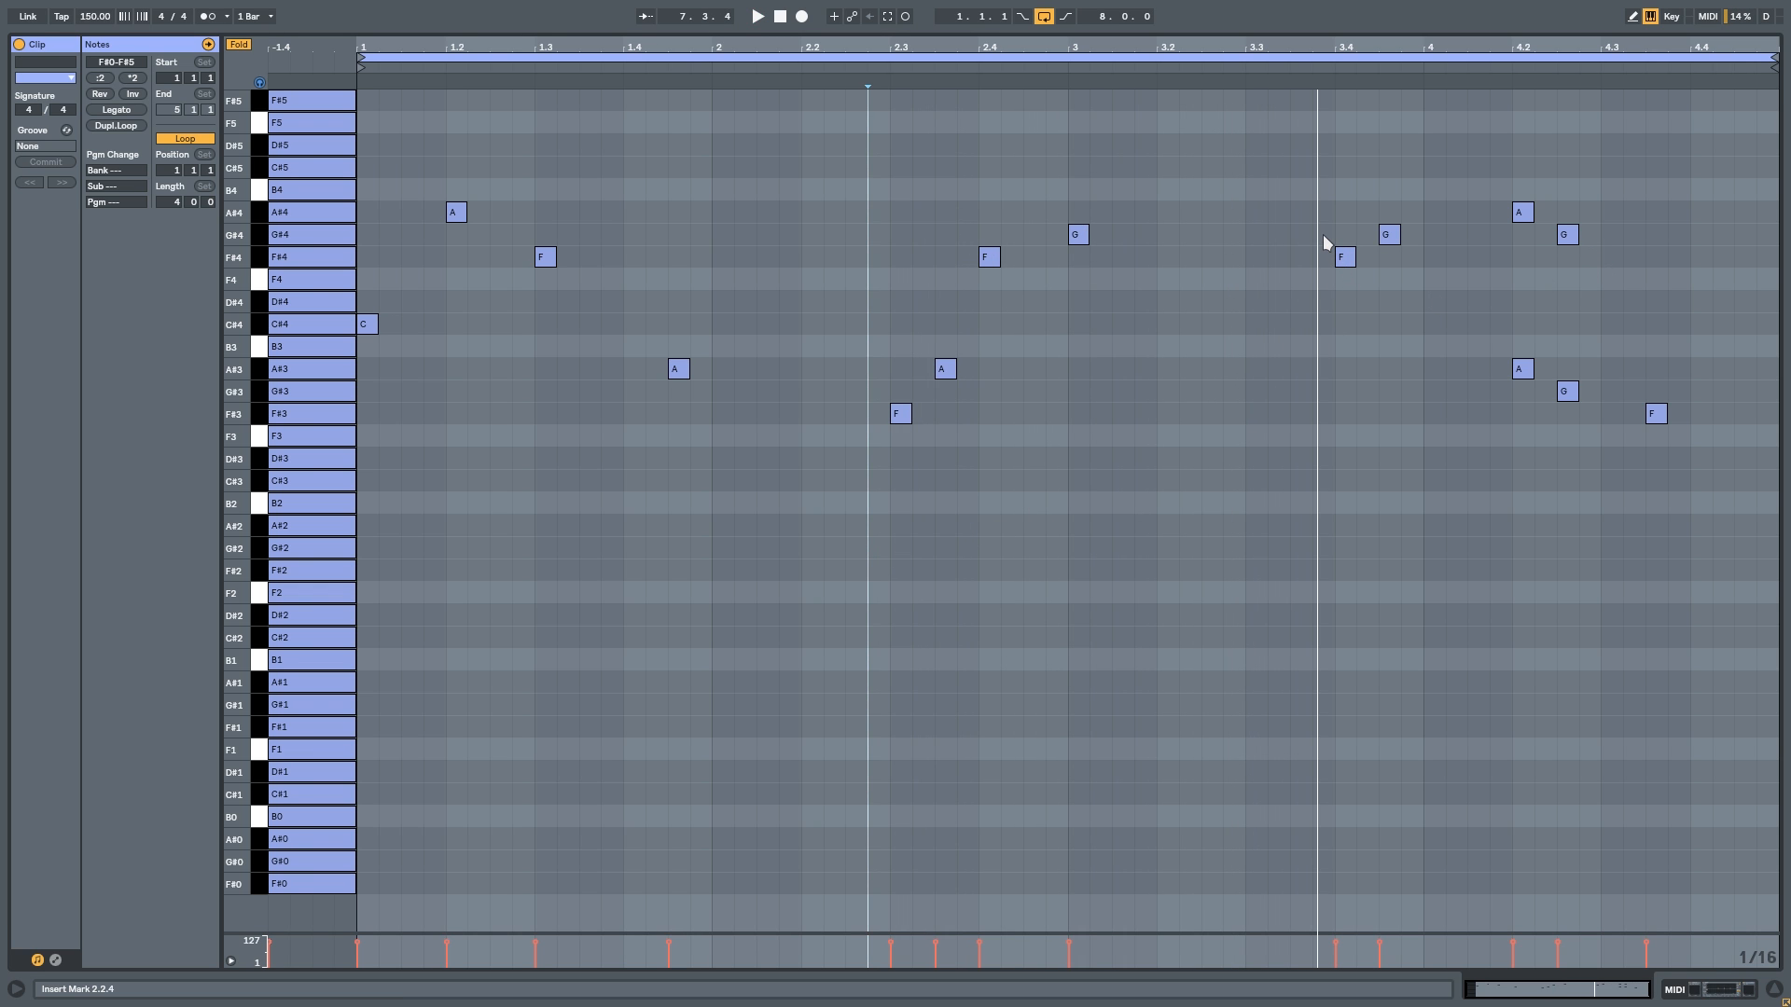
Step: Replace the low notes in bar 4 with a G#4 at 4.3.3 and add a C#4 at 2.4.3
left_click_drag(1454, 155, 1557, 237)
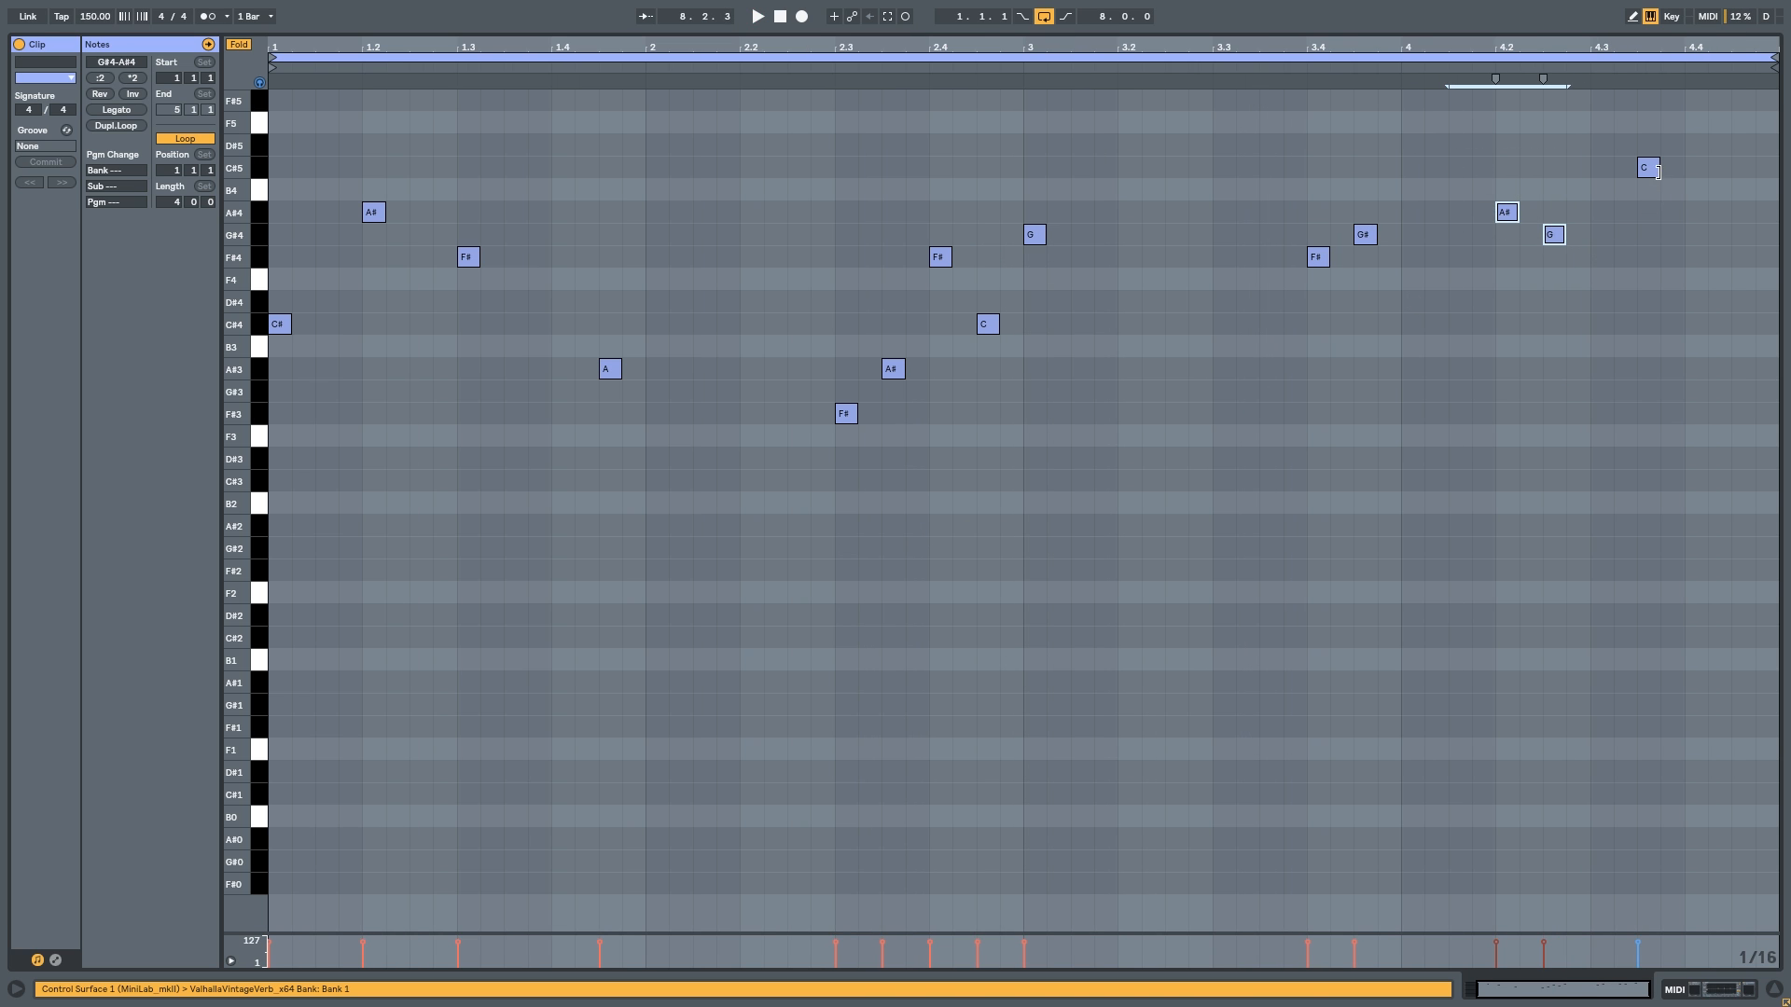
left_click(1660, 168)
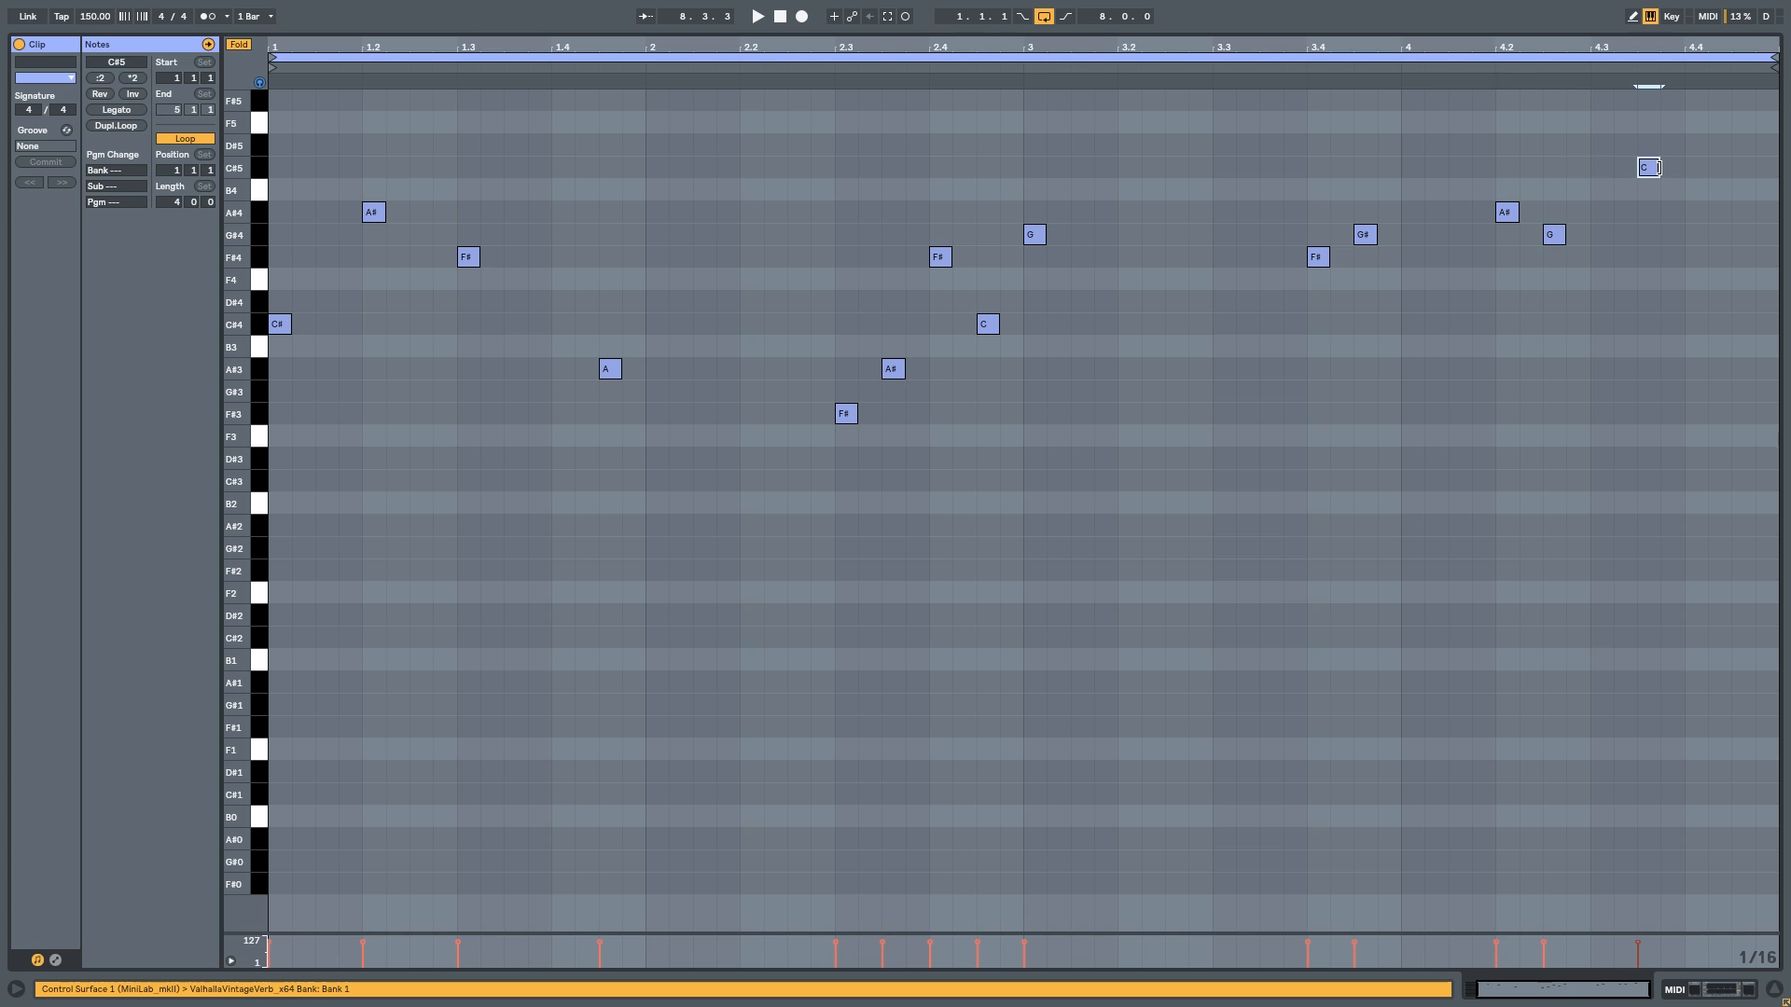
left_click_drag(1659, 168, 1661, 234)
Step: Play the reworked melody from bar 2 to check the run of notes leading into 3.1.1
left_click_drag(736, 277, 915, 453)
left_click_drag(886, 235, 1016, 327)
scroll(954, 355, "up", 2)
left_click(971, 347)
left_click(693, 317)
key("space")
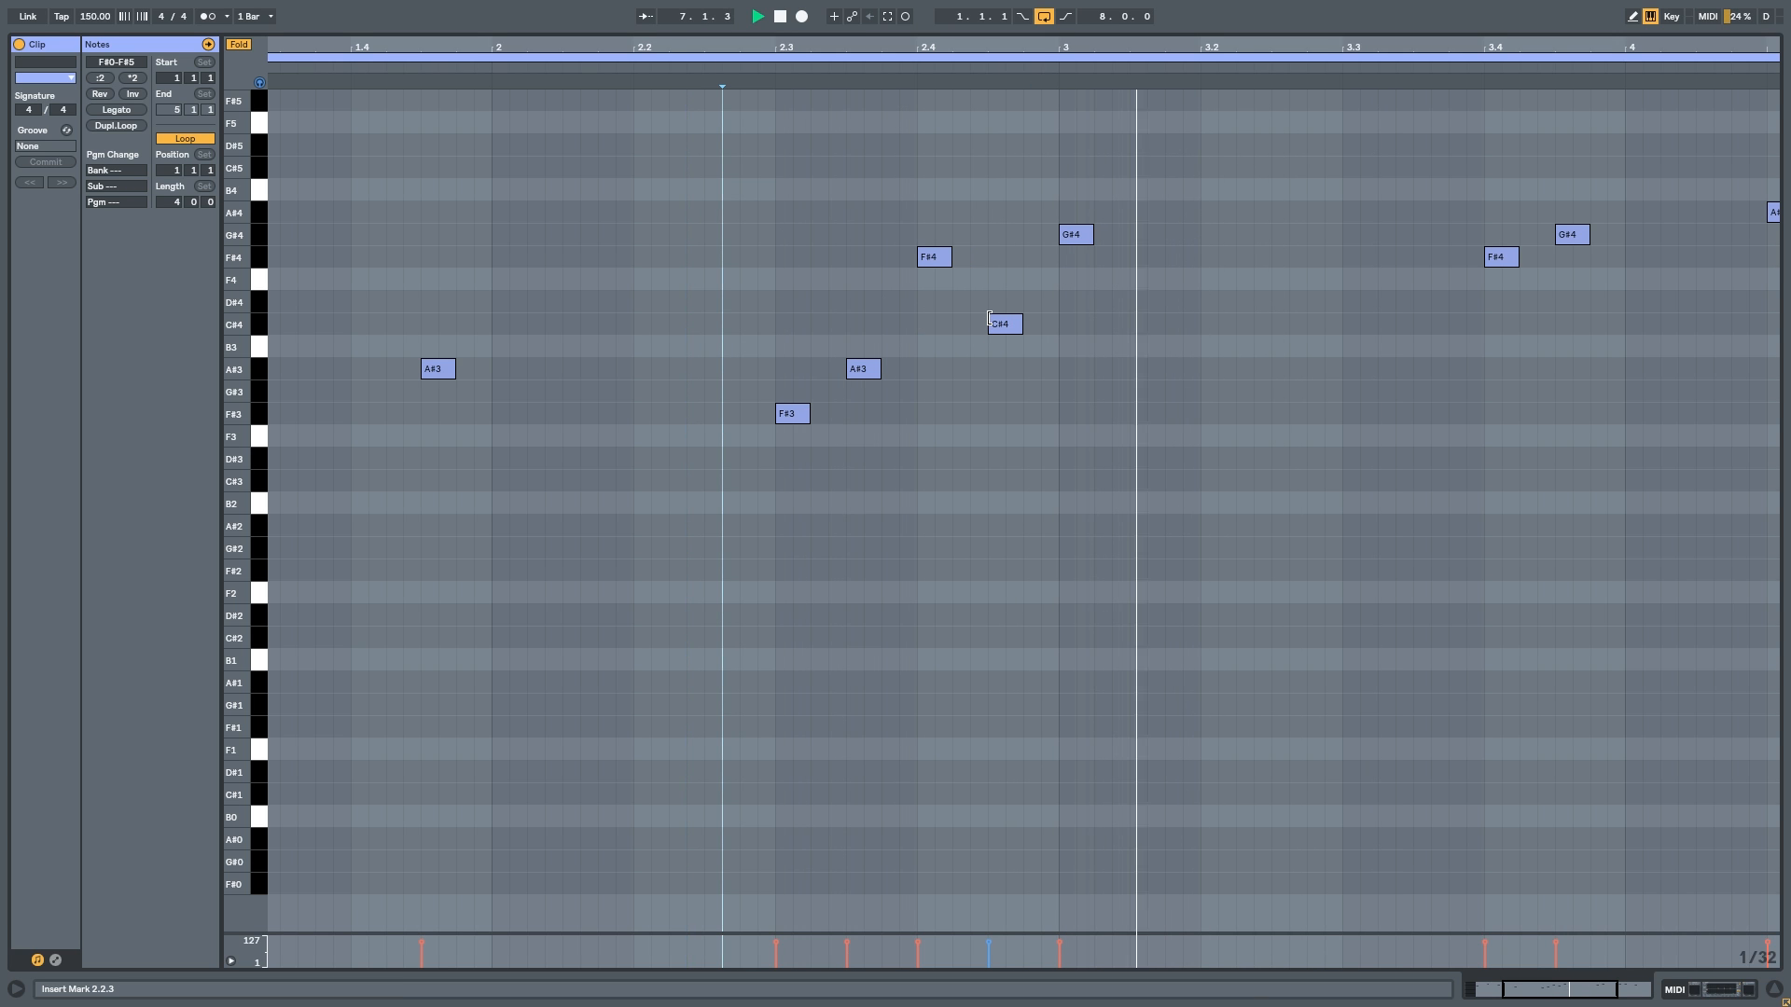
scroll(904, 299, "down", 2)
Step: Return to the arrangement, stop playback, and duplicate the two selected melody clips
left_click(1250, 35)
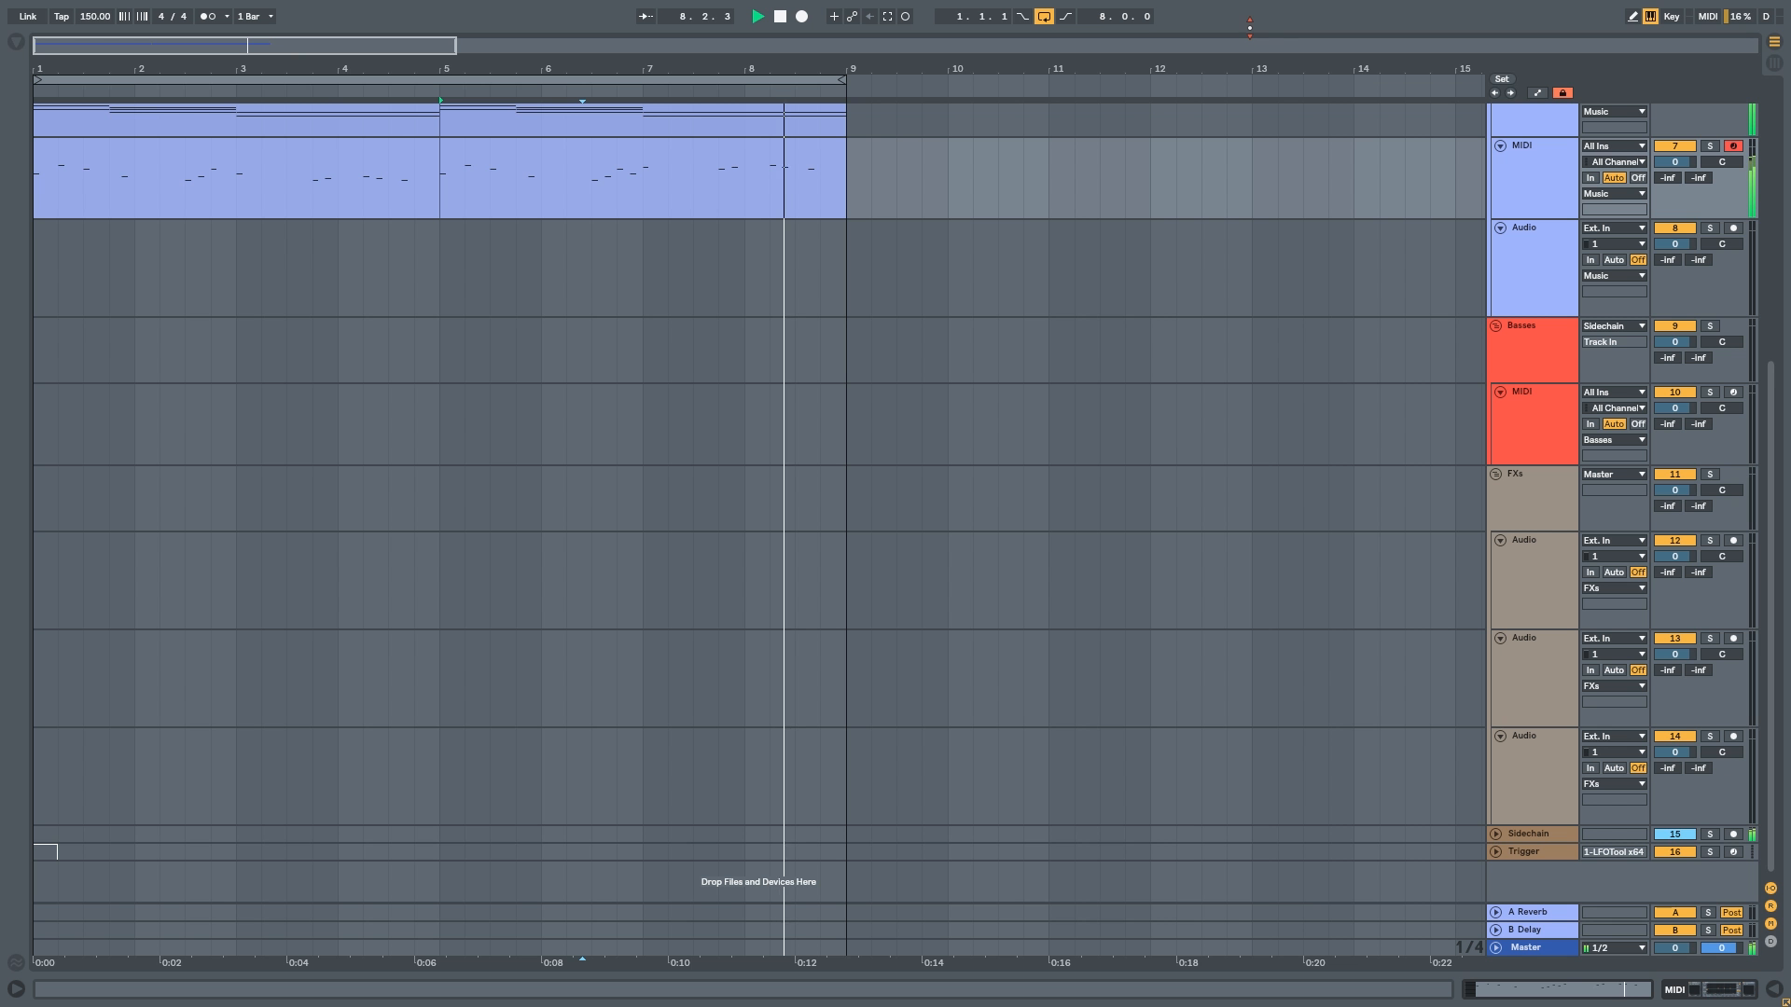
scroll(690, 244, "up", 2)
key("space")
left_click(644, 234)
left_click(401, 234, "shift")
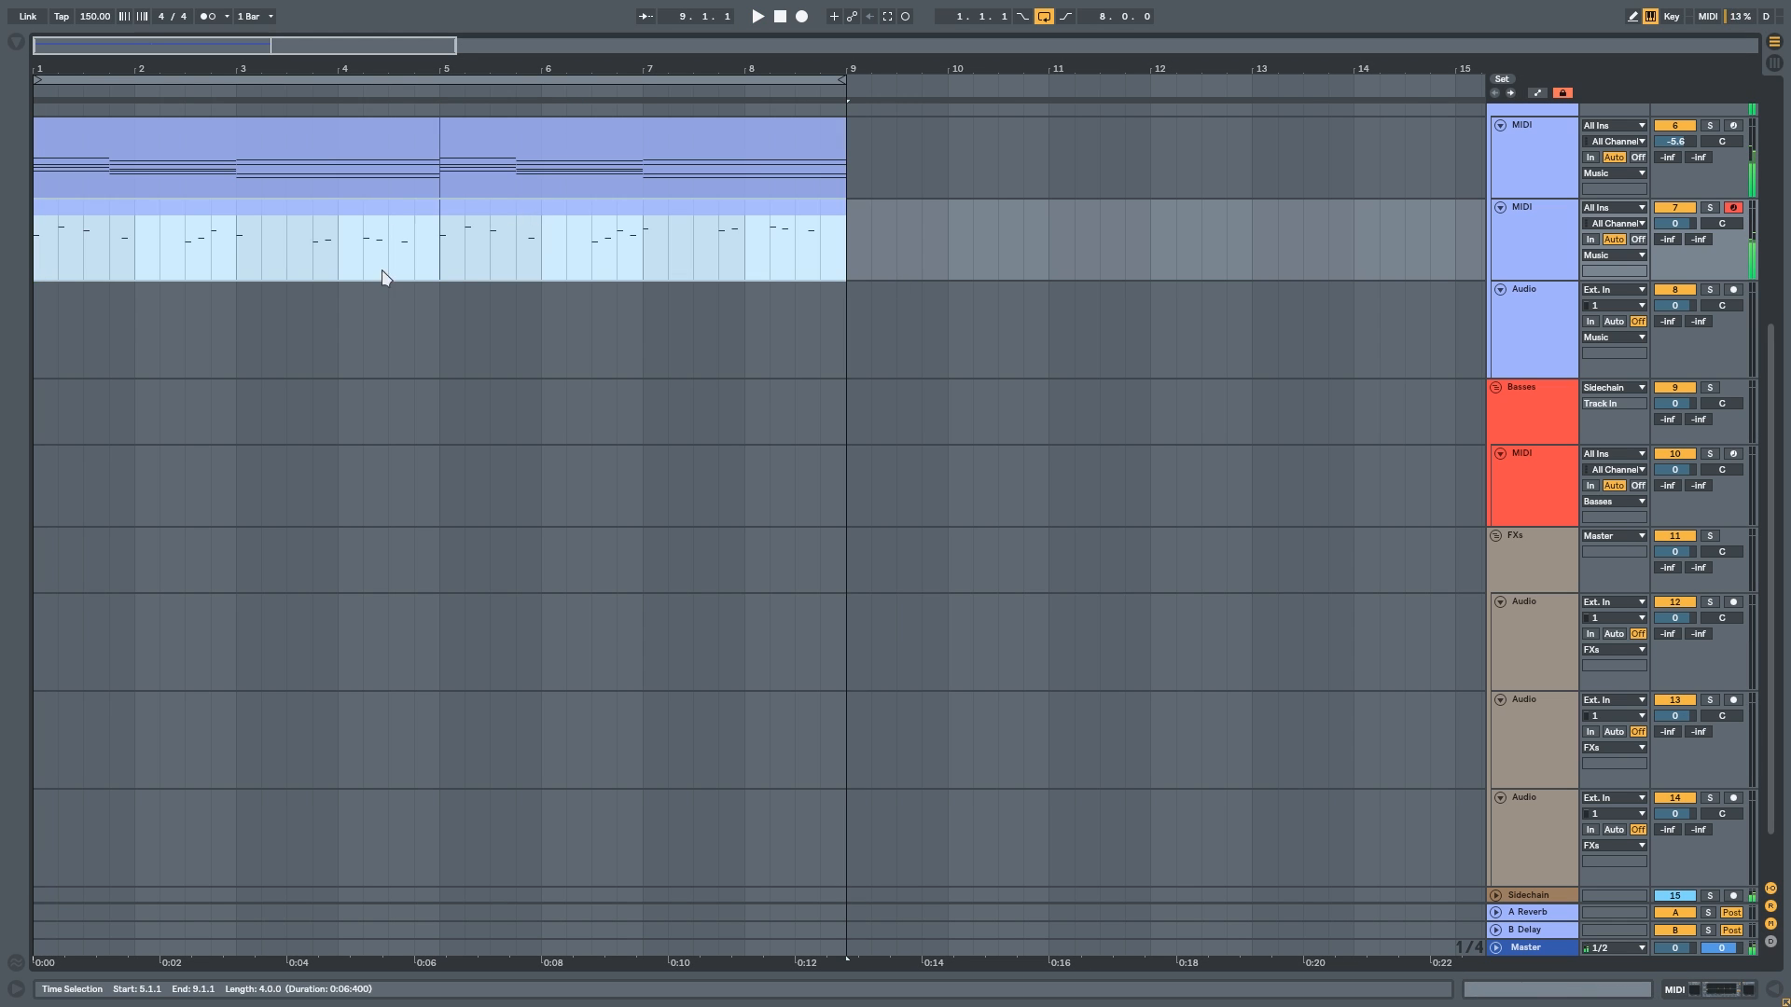
left_click(388, 291)
left_click(327, 231)
left_click(450, 225, "shift")
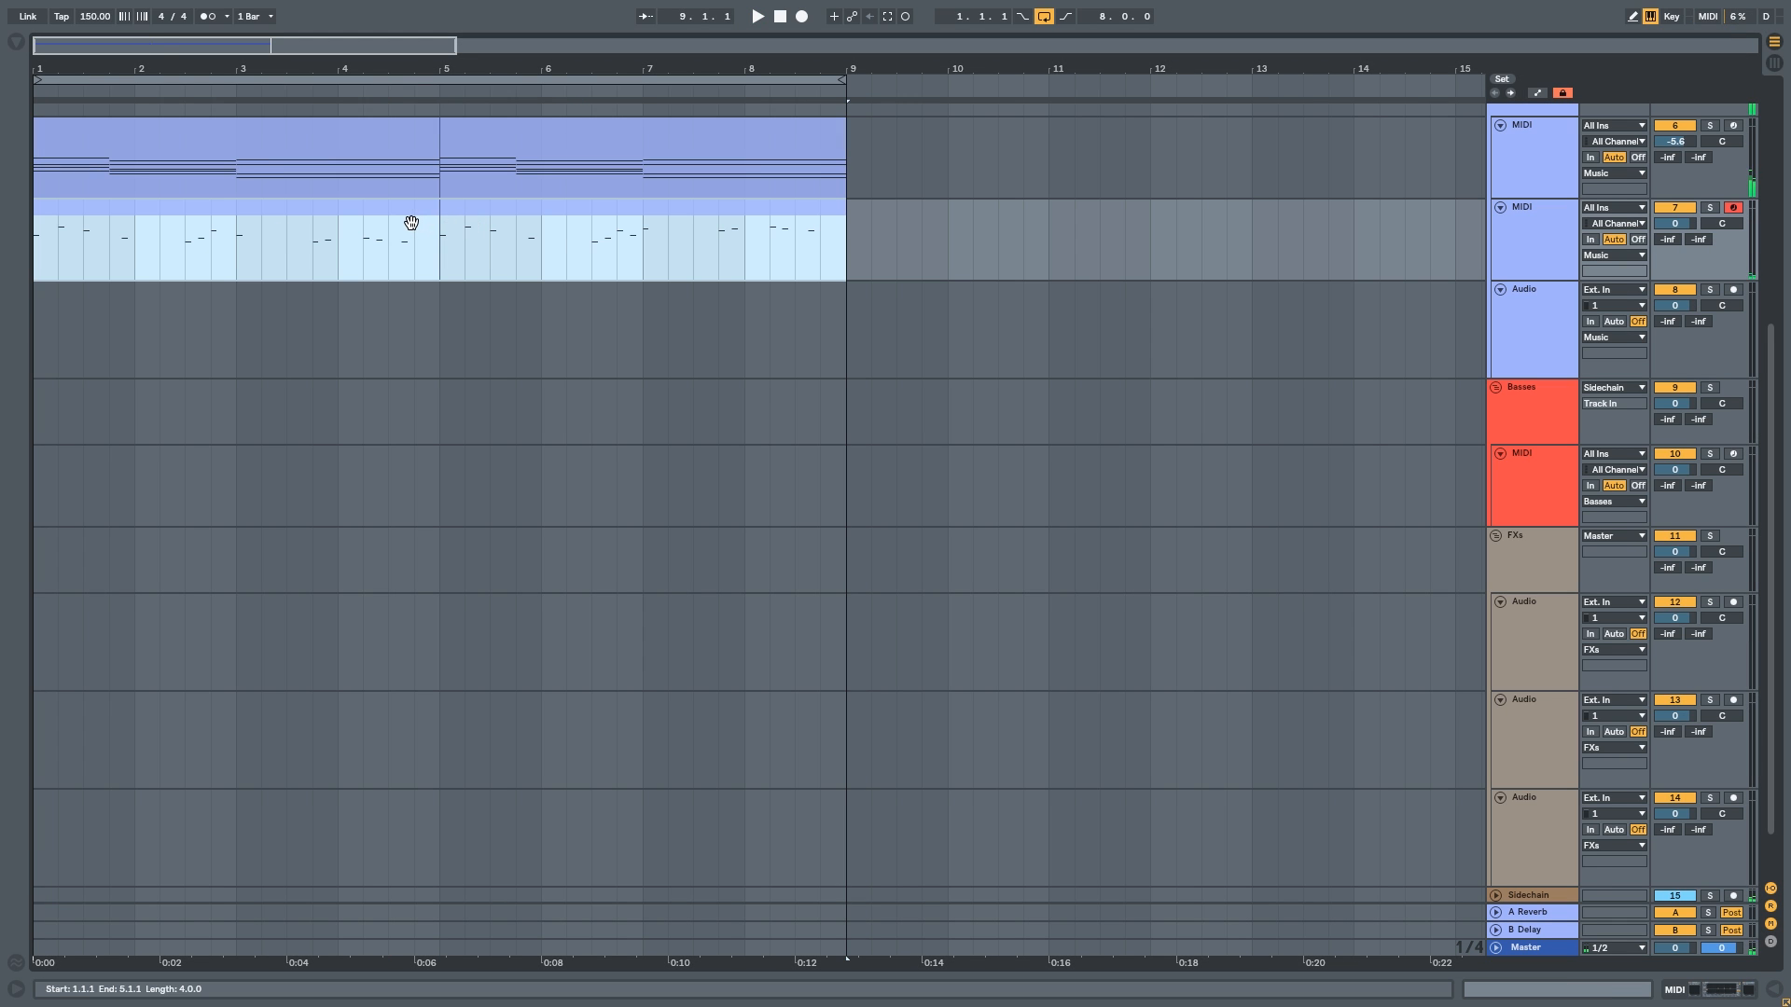
key("ctrl+d")
Step: Open the clip at bar 1, clear its notes and draw consecutive sixteenths F#3, A#3, C#4 and A#4 from 1.1.1
left_click(293, 222)
left_click_drag(603, 388, 1063, 488)
double_click(222, 323)
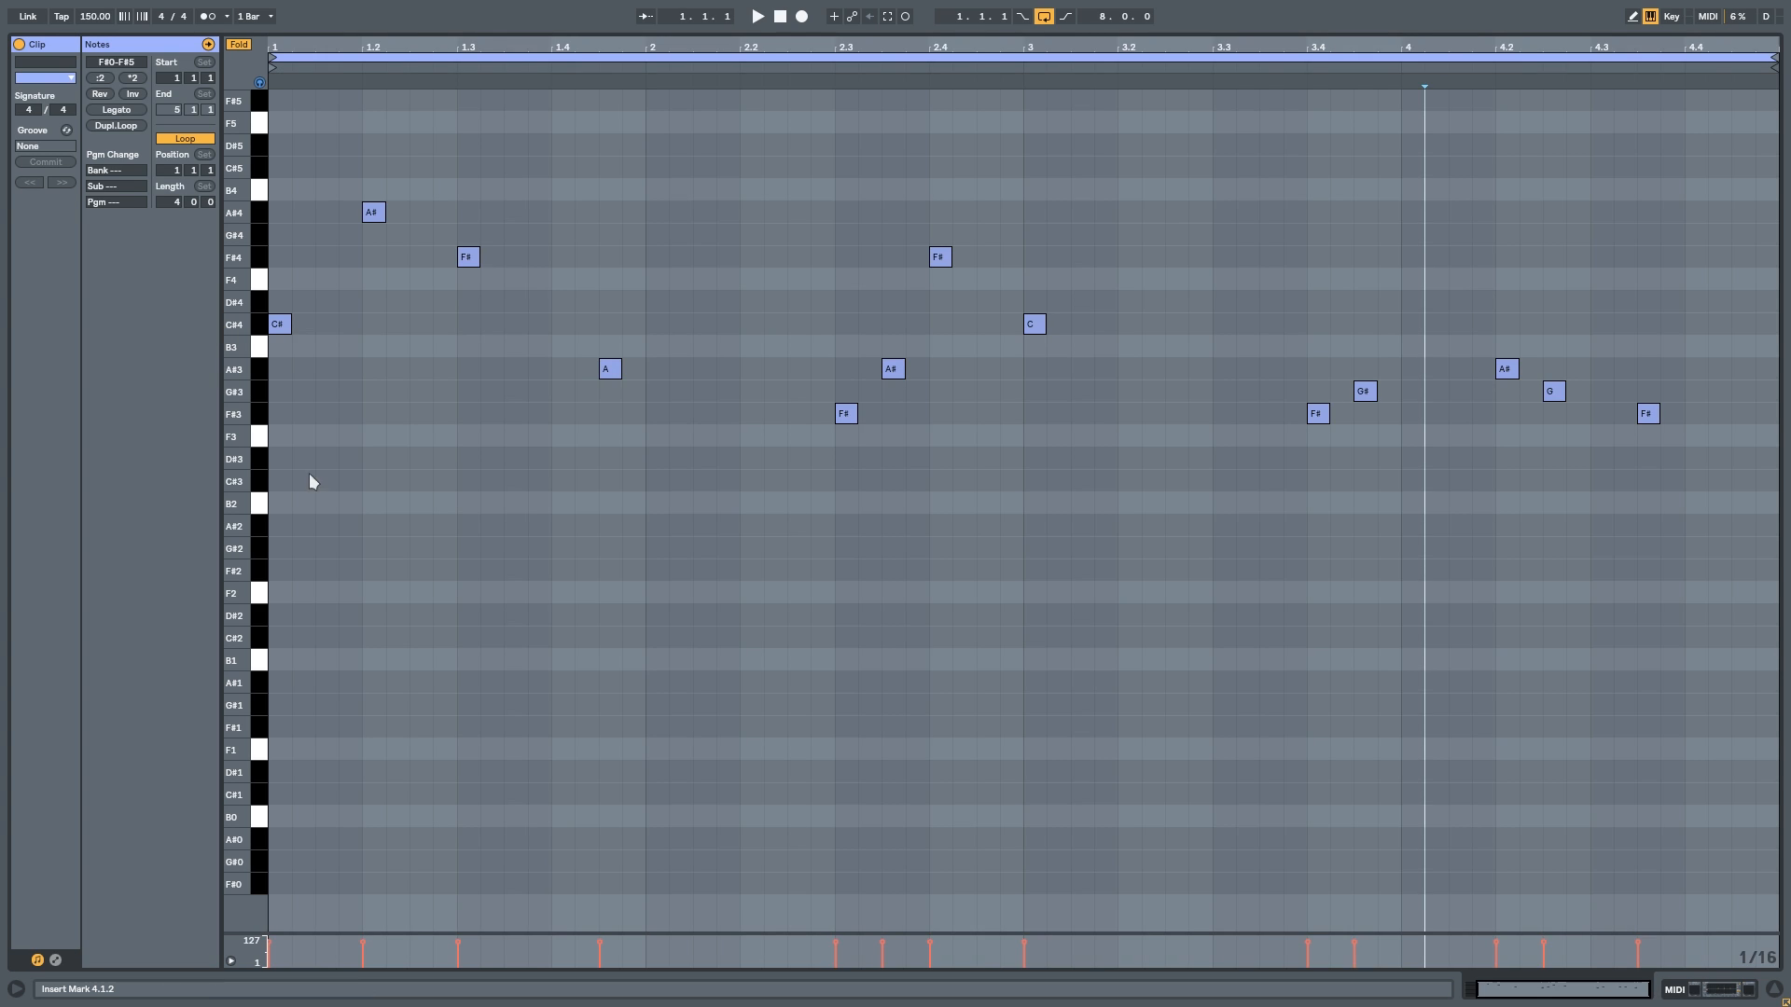
left_click_drag(310, 473, 281, 426)
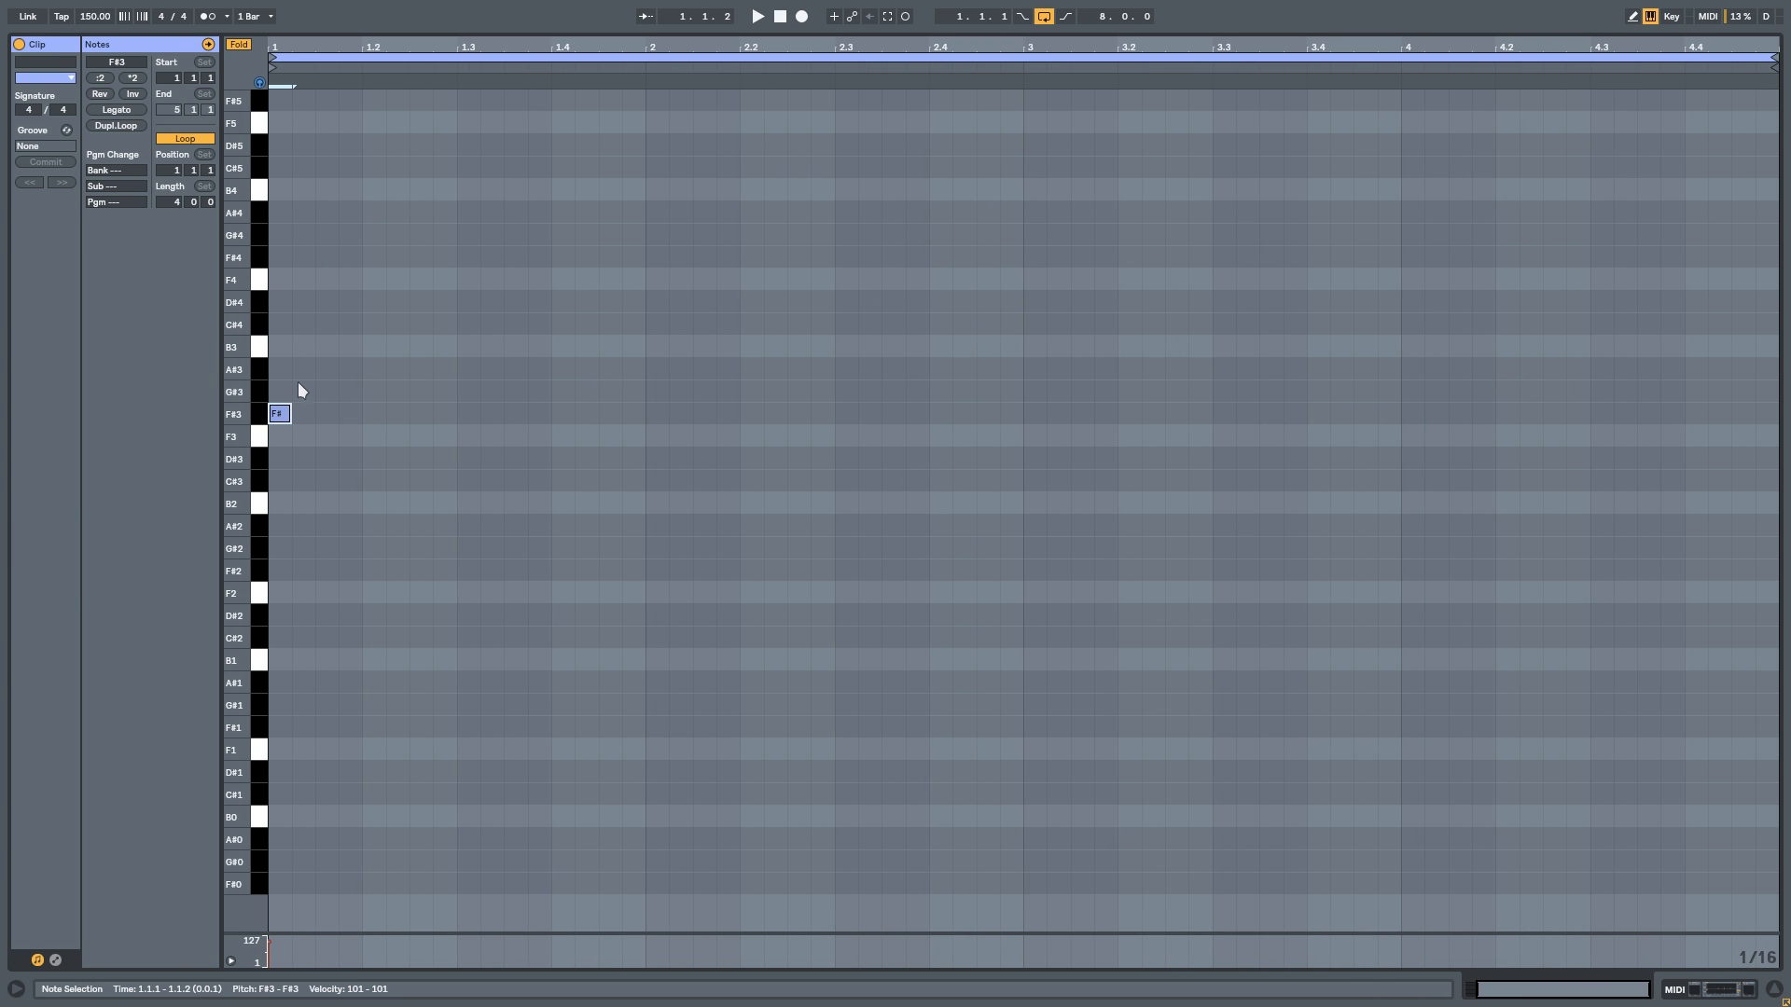
key("b")
left_click(310, 371)
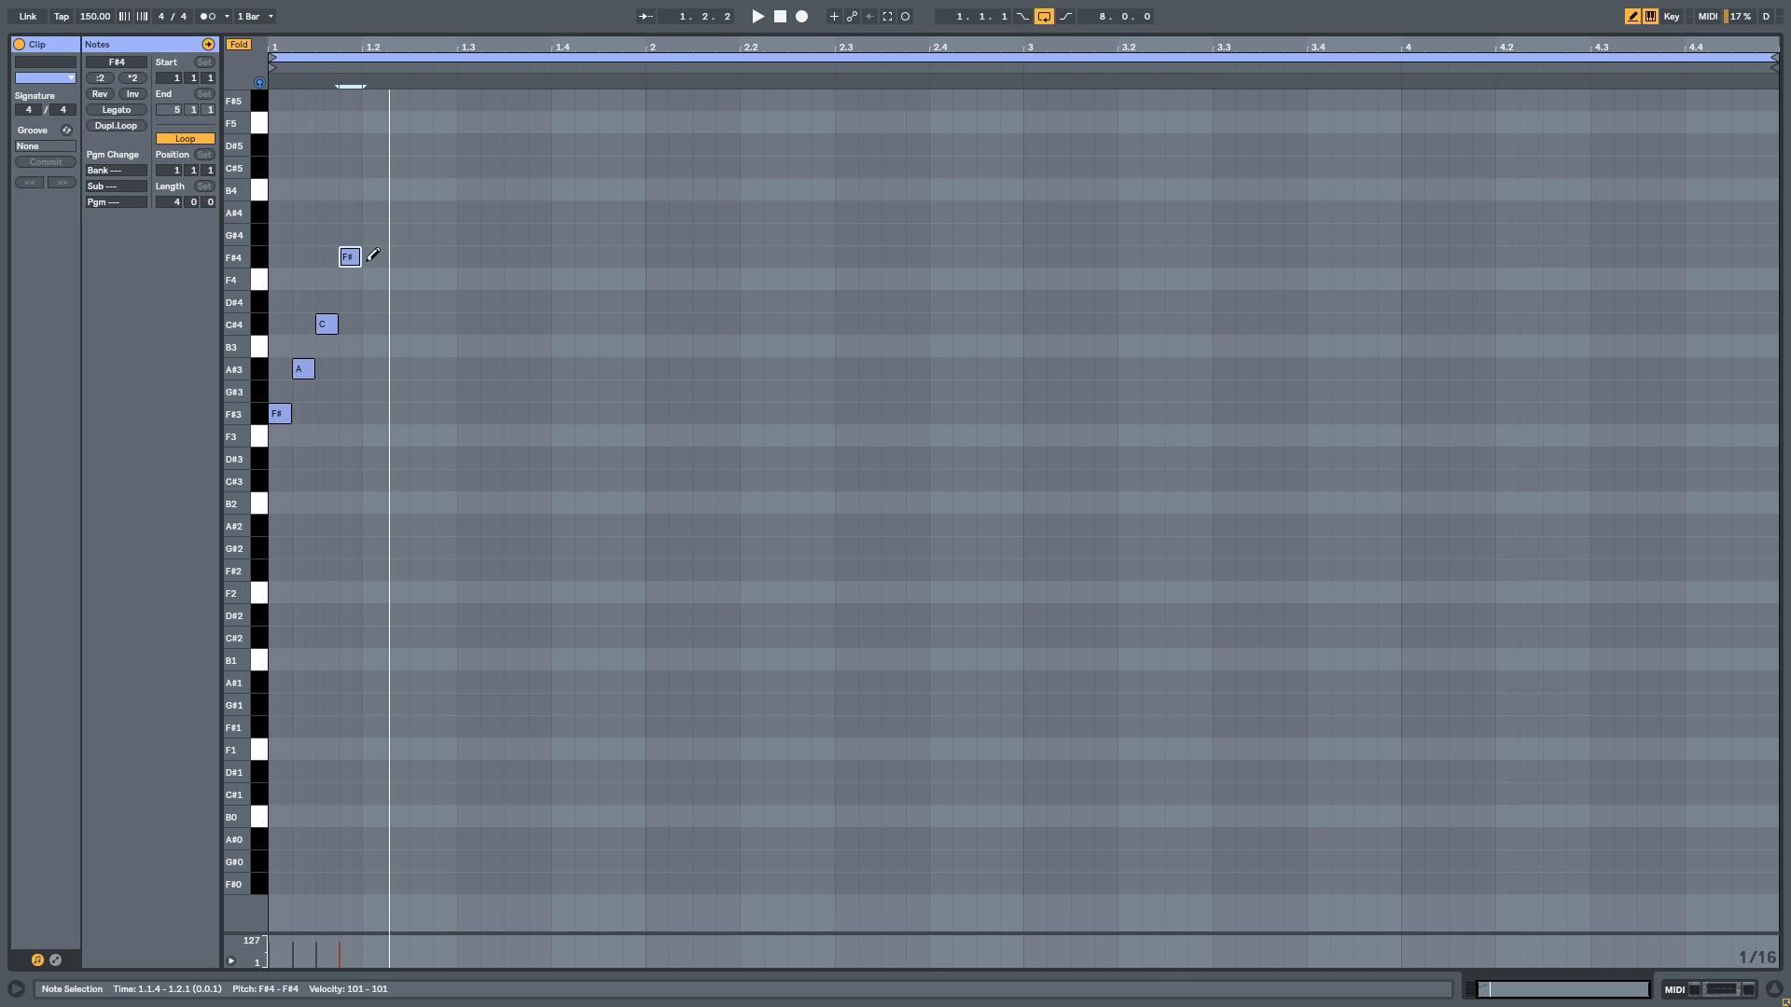
left_click_drag(352, 256, 355, 191)
left_click(355, 190)
left_click(352, 213)
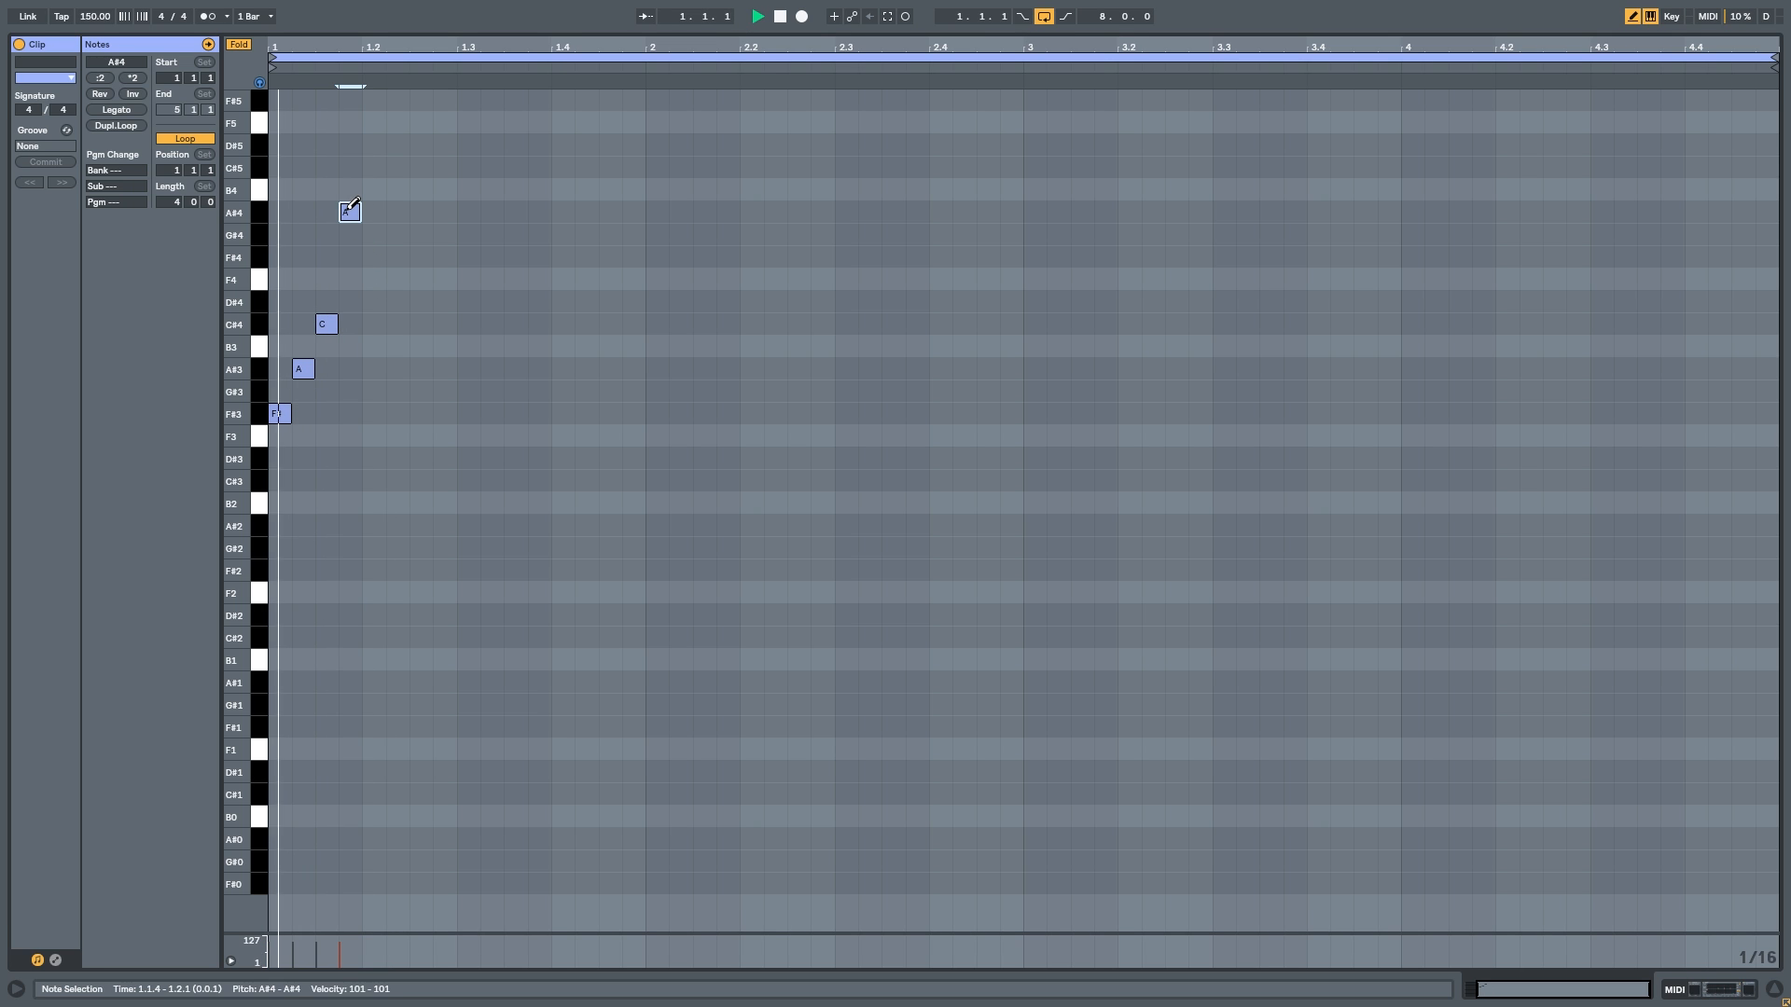
Step: Try F#4 as the third note of the figure at 1.1.3 and put C#4 back
left_click(333, 322)
left_click_drag(333, 322, 332, 254)
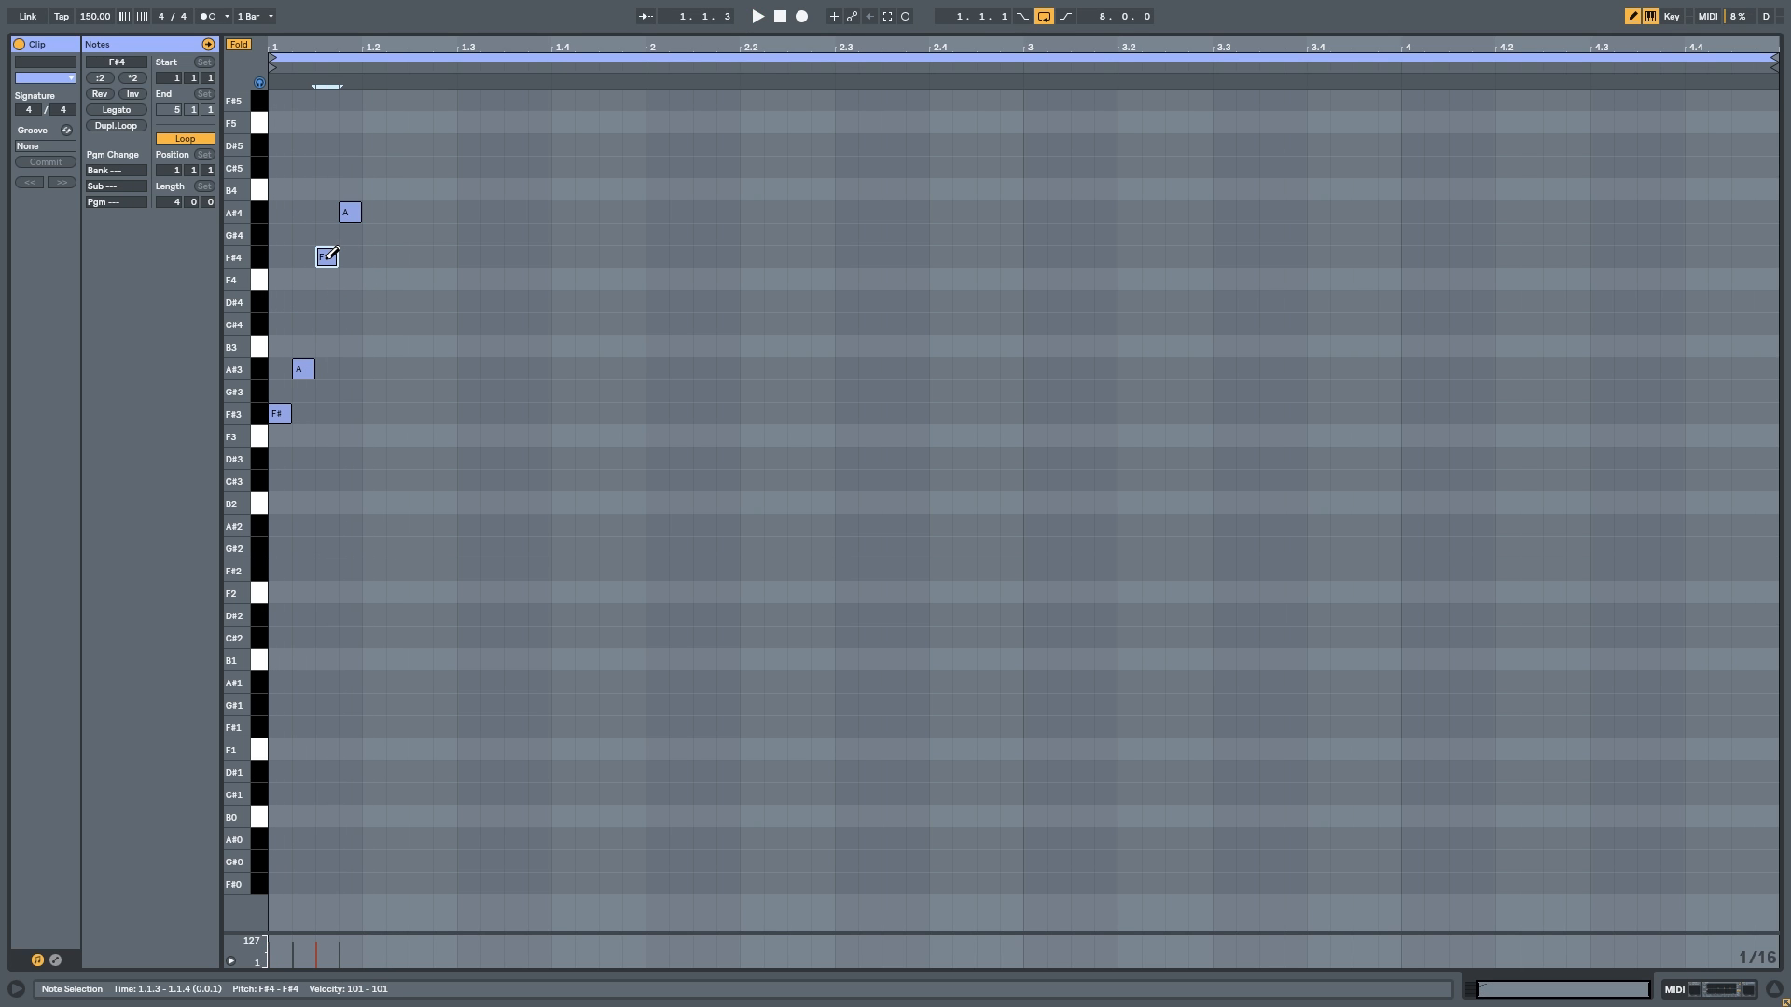
left_click(333, 254)
left_click(328, 293)
left_click(329, 293)
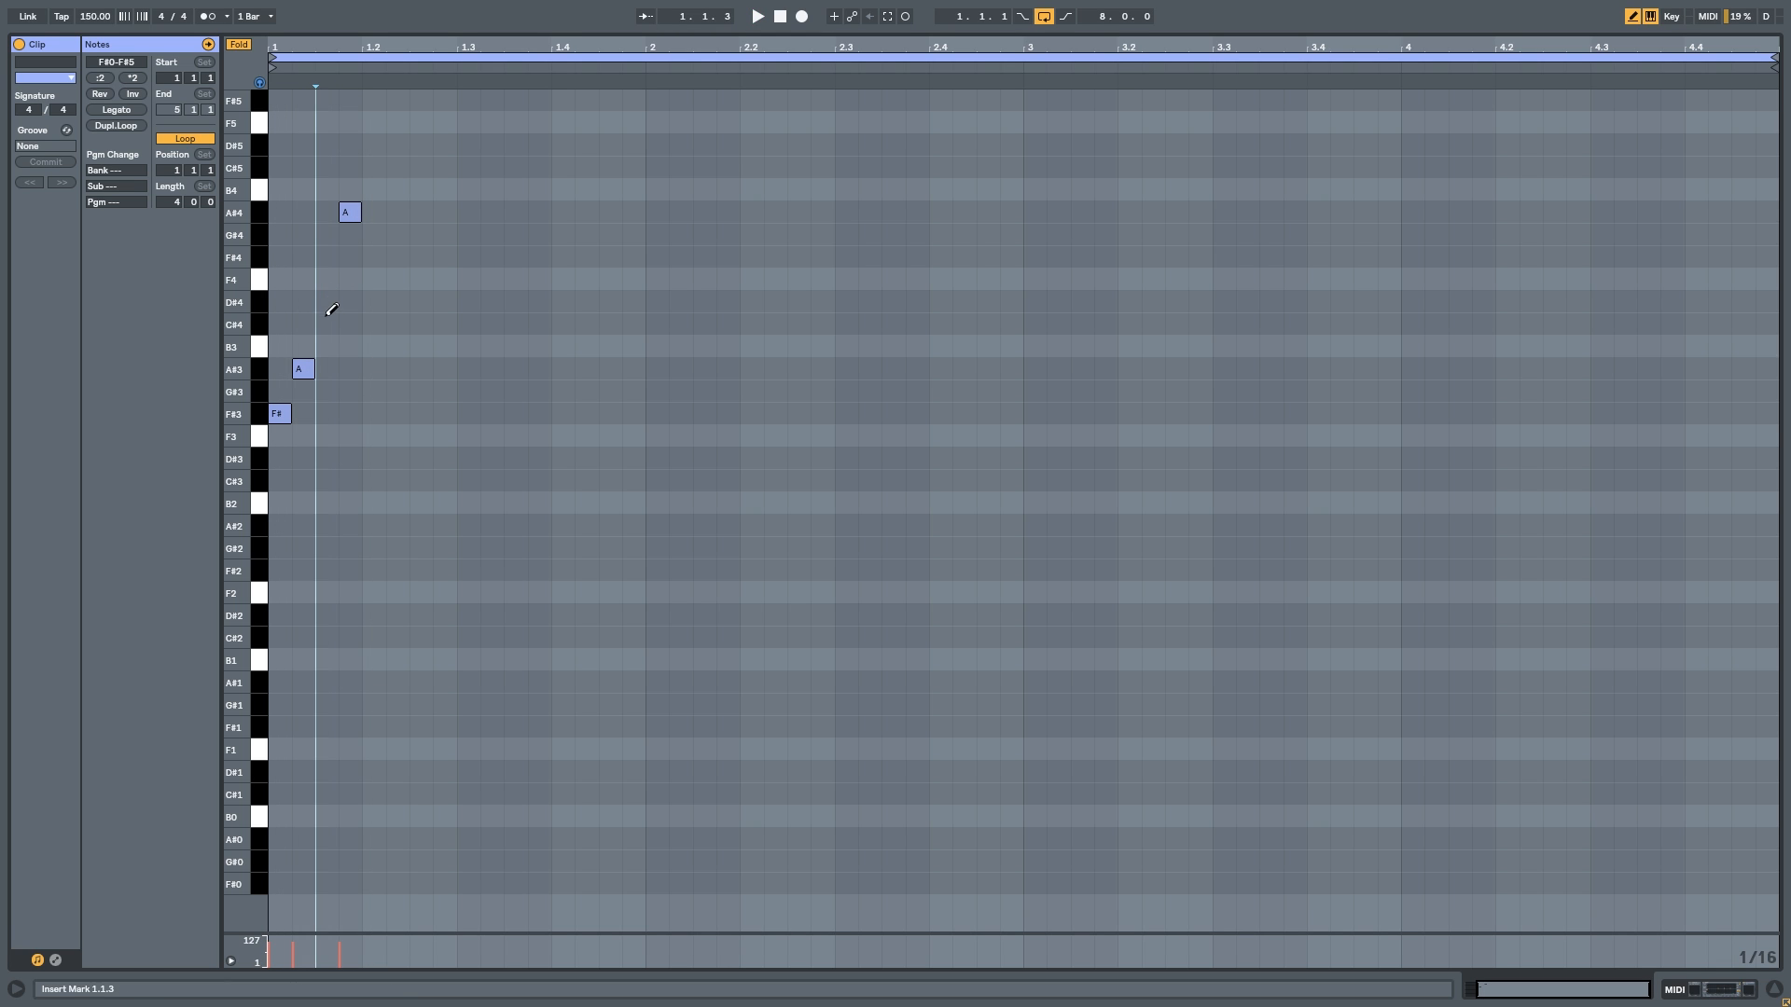
left_click(333, 323)
Step: Duplicate the four-note figure to 1.2.1 and play it back
key("b")
mouse_move(363, 424)
left_mouse_down()
mouse_move(289, 301)
mouse_move(262, 125)
left_mouse_up()
key("ctrl+d")
key("space")
key("ctrl+z")
key("space")
left_click_drag(356, 411, 276, 181)
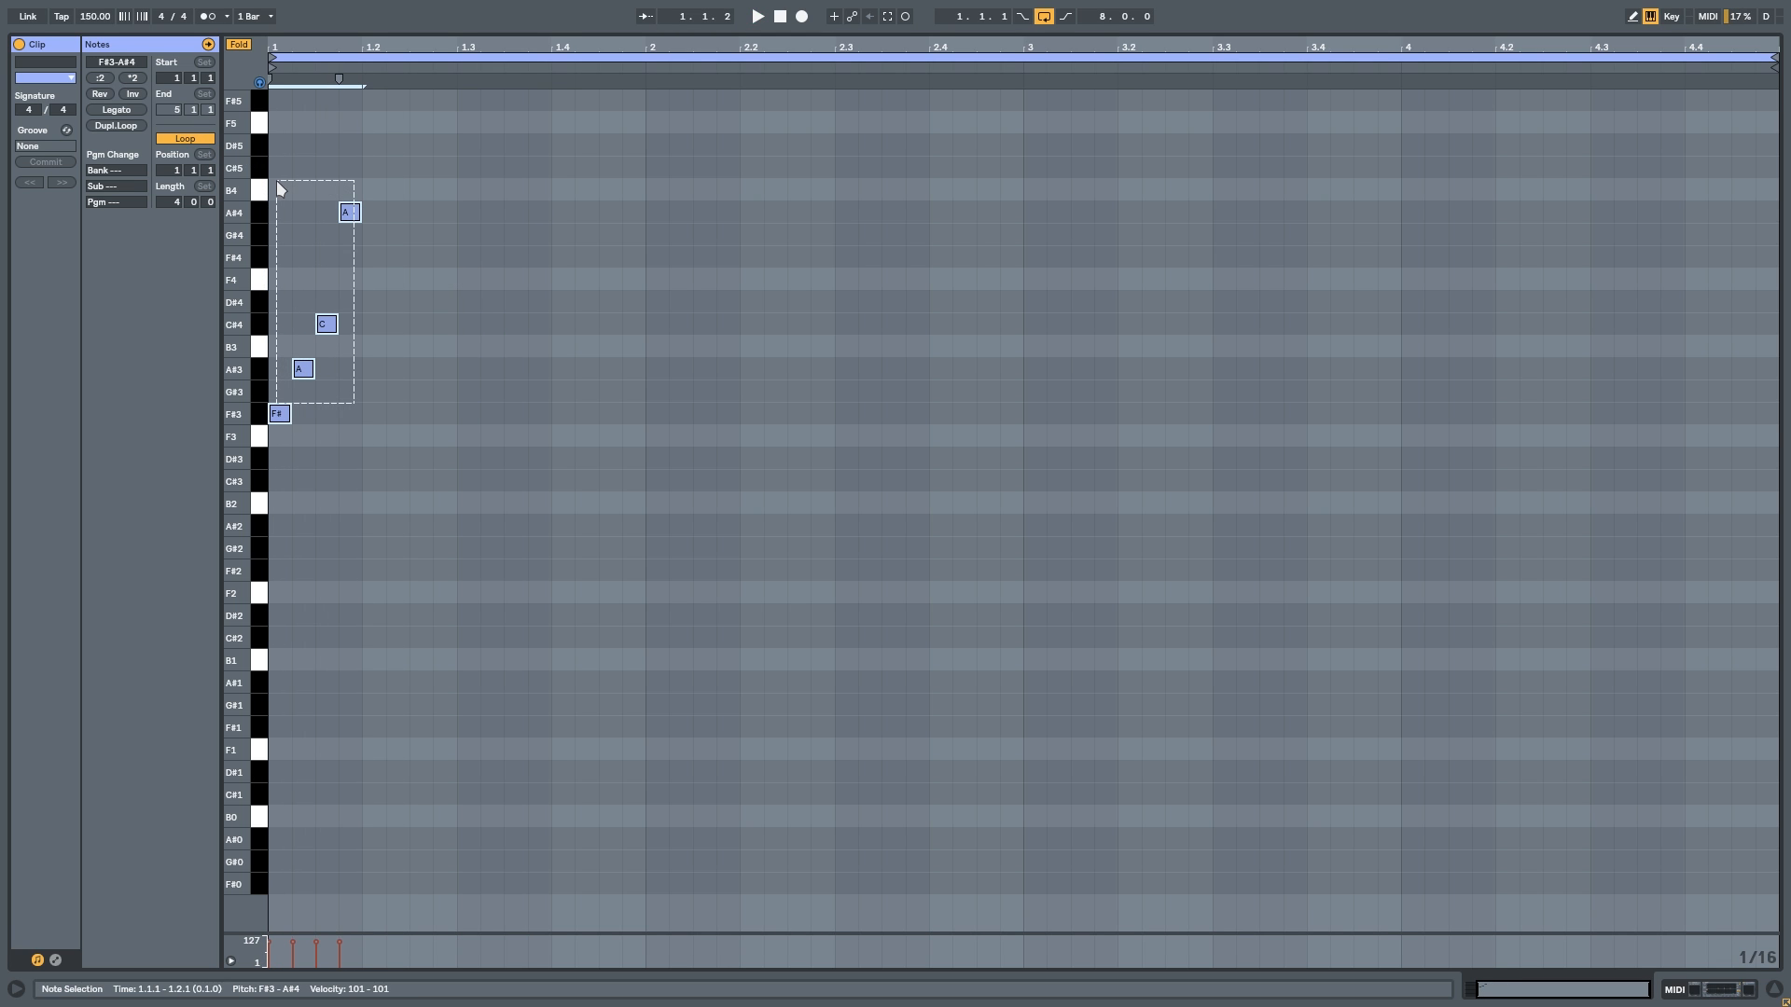
key("ctrl+d")
key("space")
key("space")
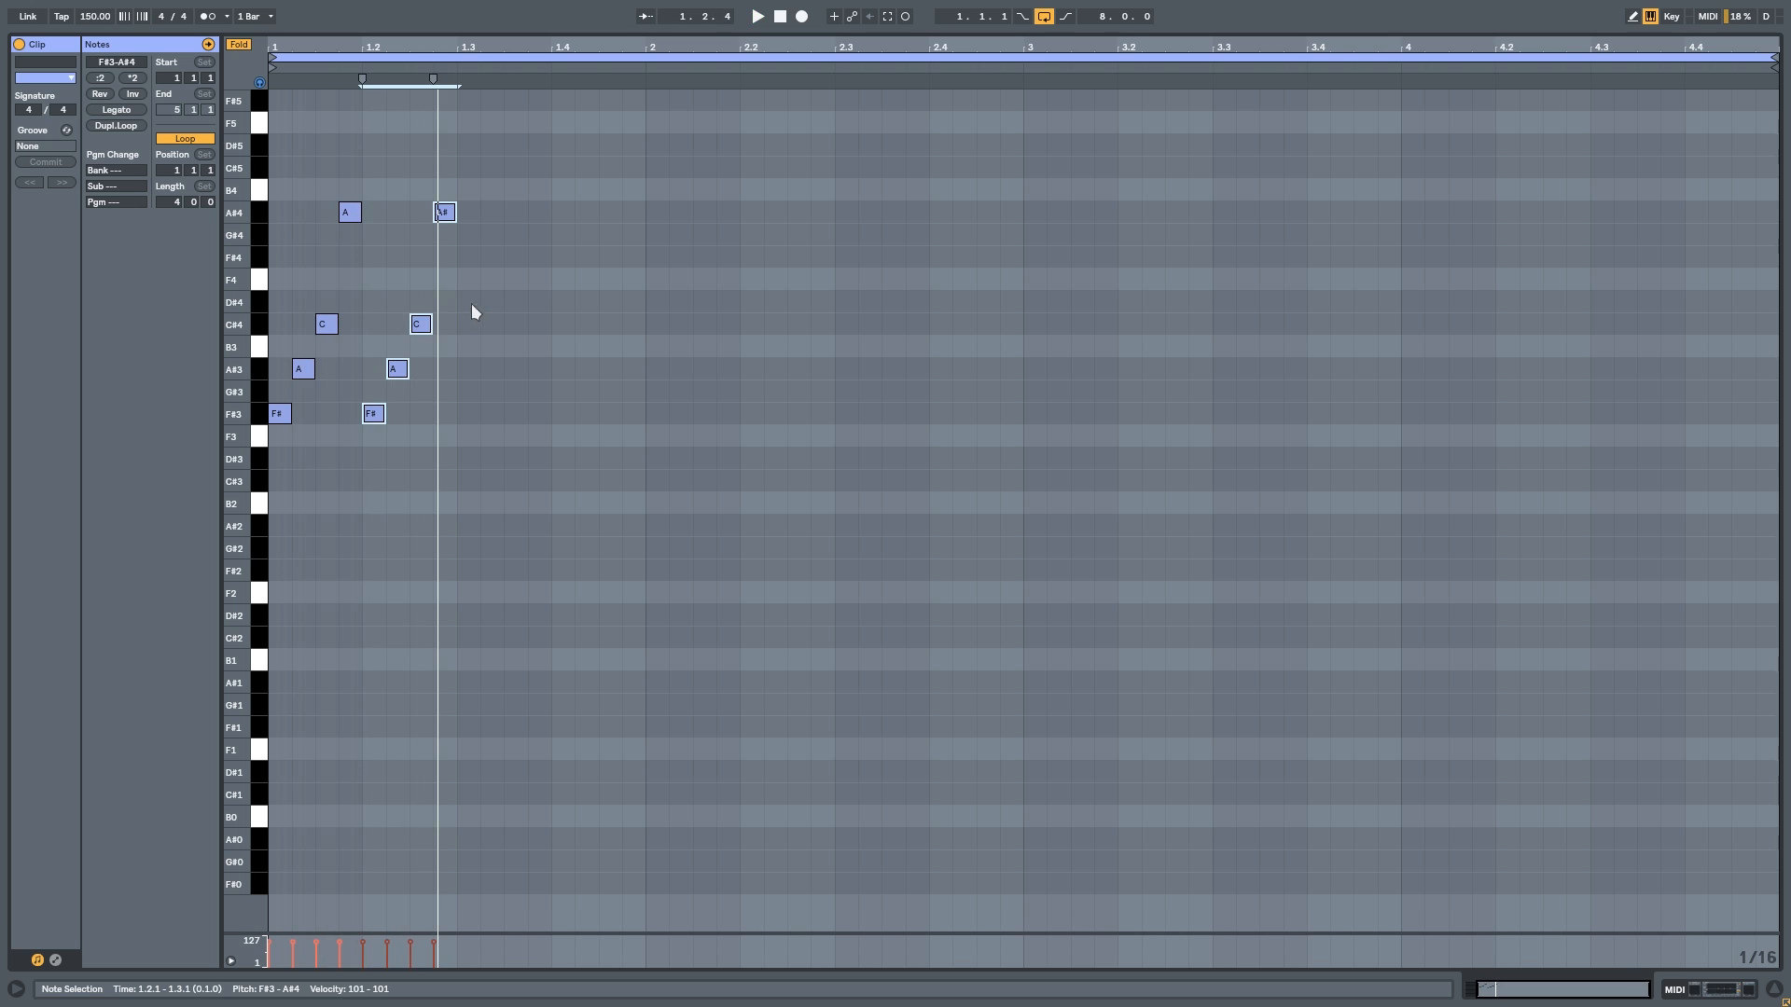
Step: Revoice both figures as F#3, F#4, A#4 and C#5, and stretch all the notes to double length
left_click(304, 477)
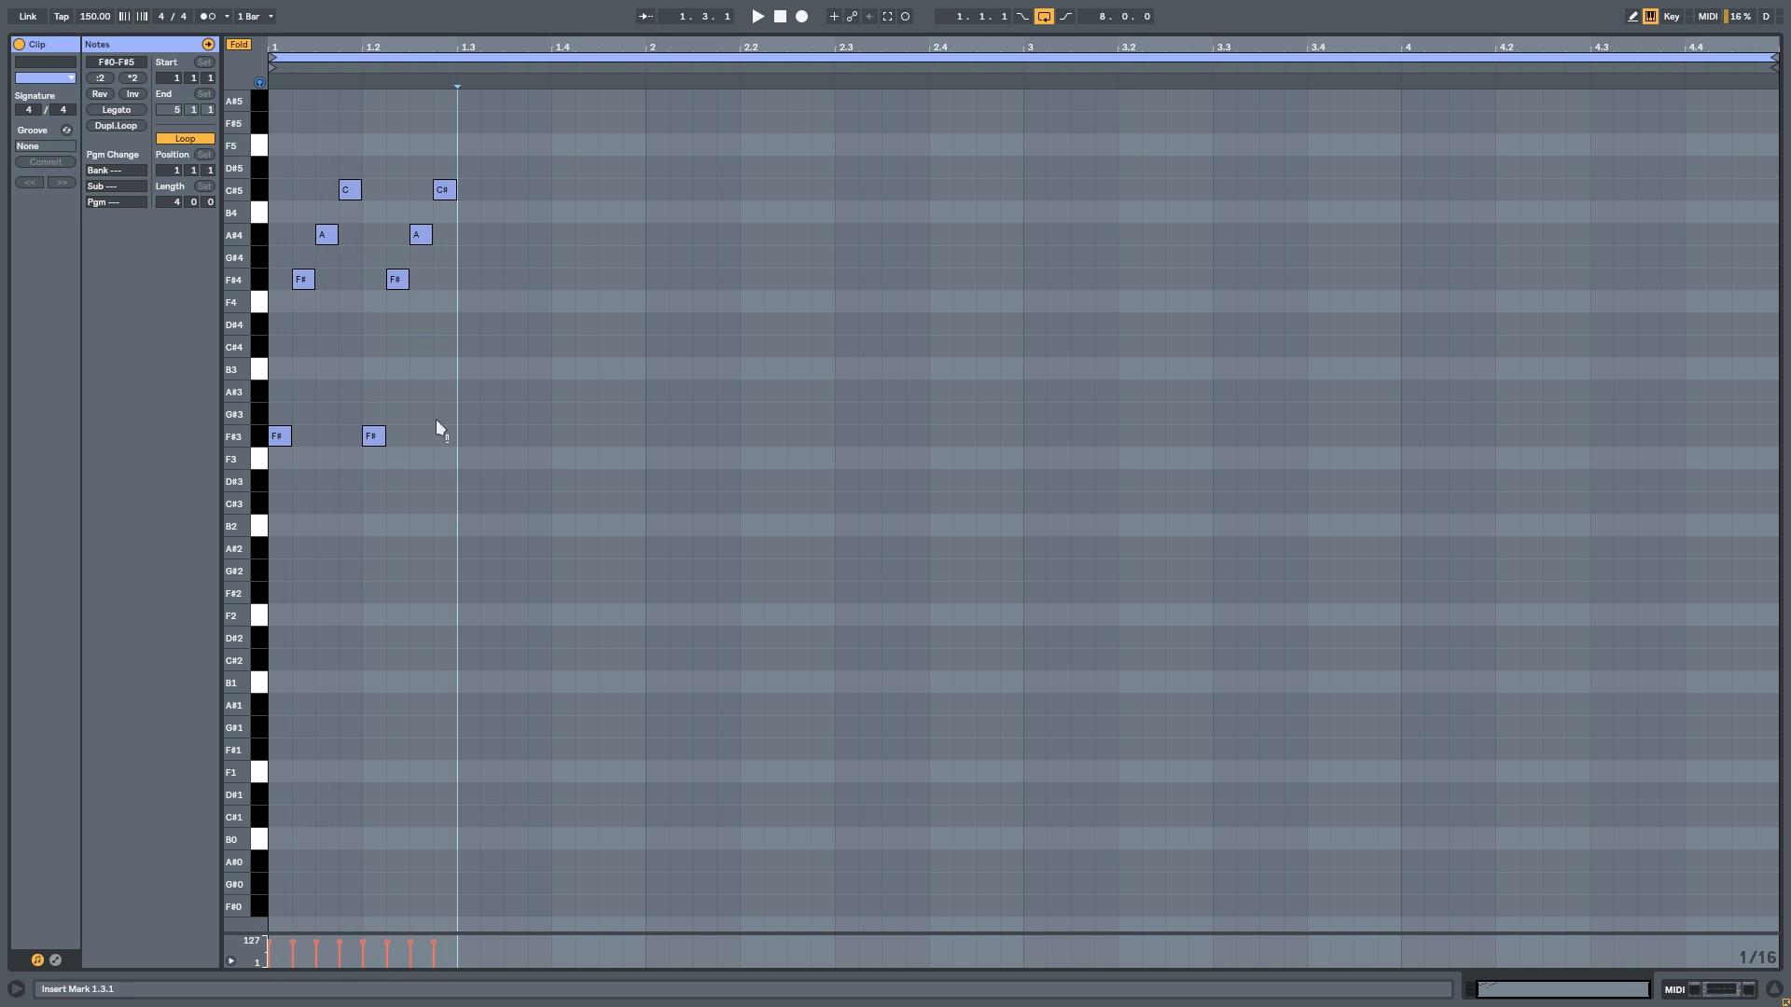
left_click_drag(447, 443, 282, 175)
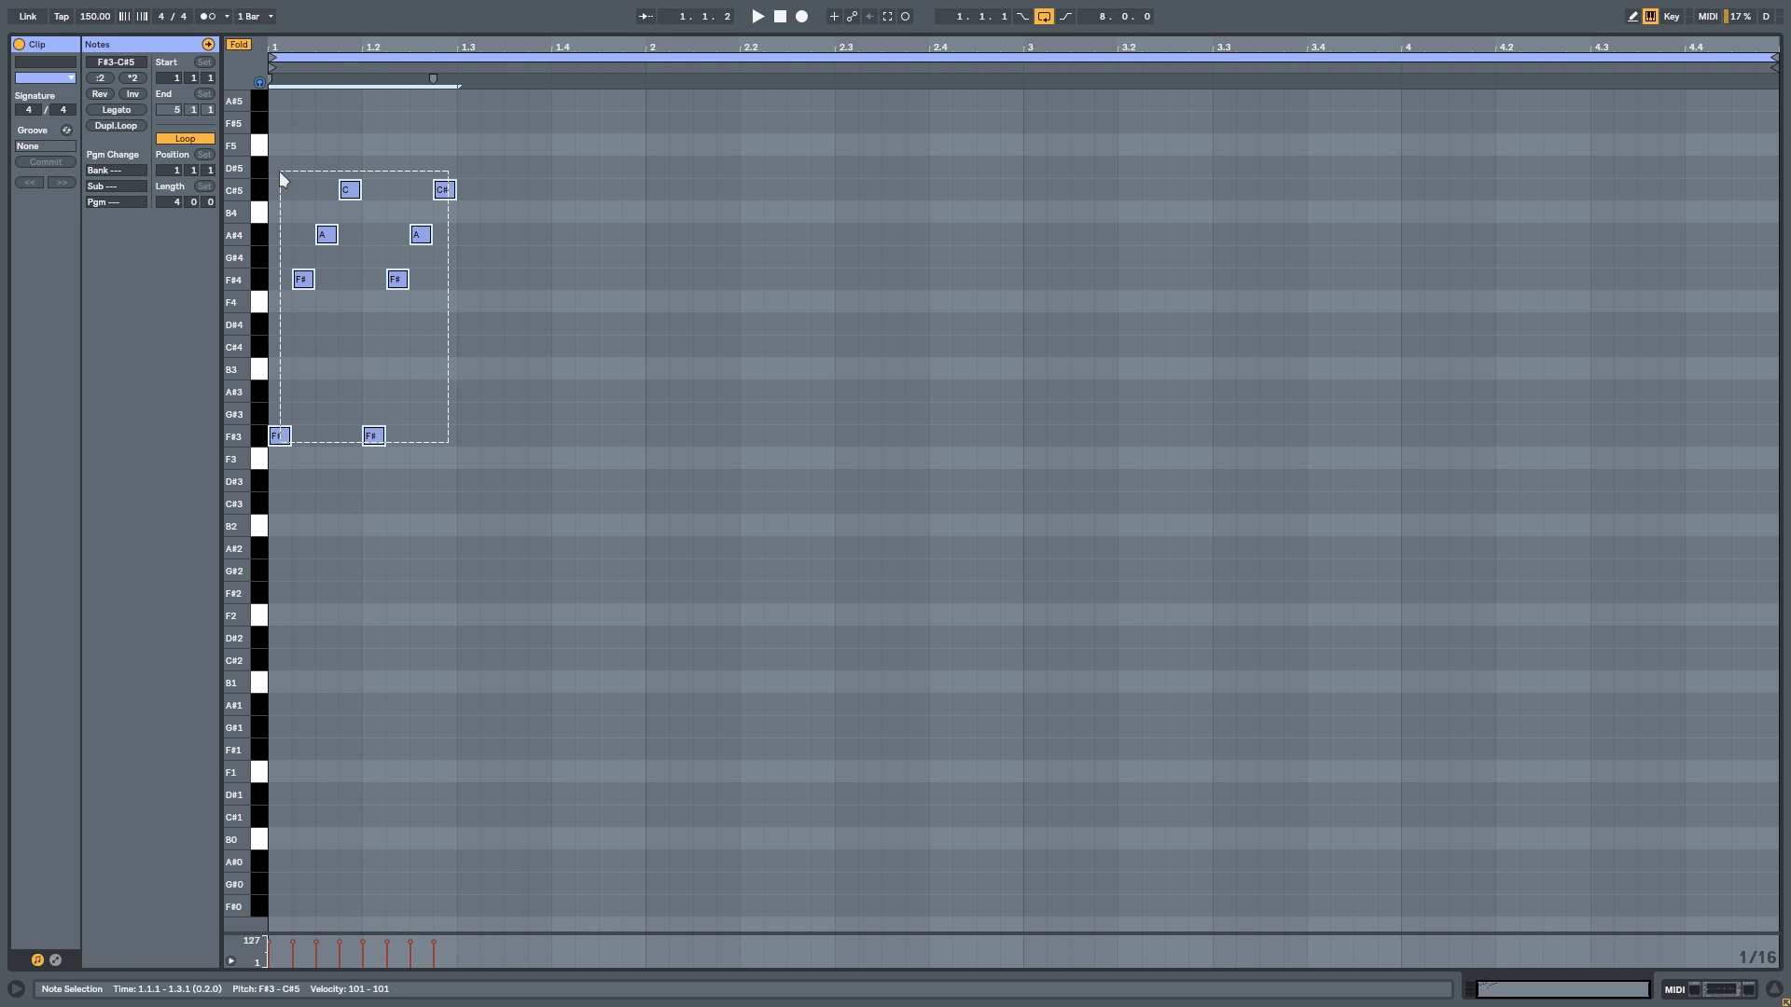
left_click(131, 78)
left_click(556, 329)
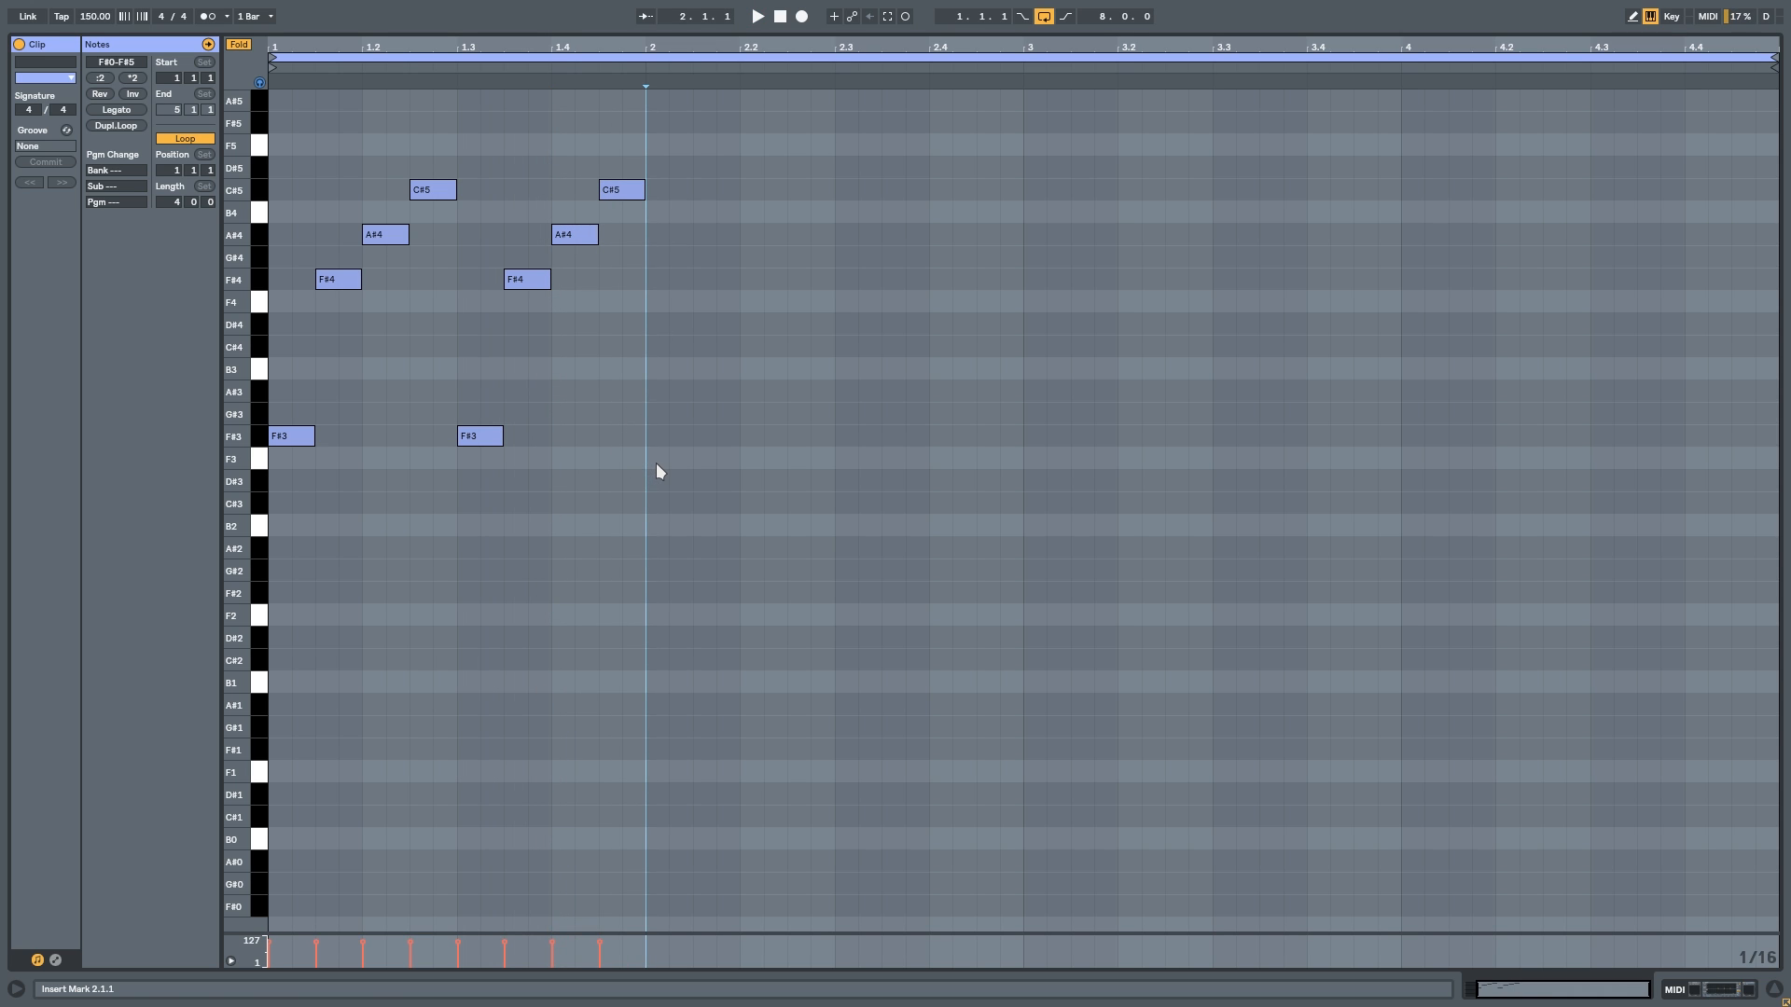
Step: Add an ascending D#3, F#3, A#3 and C#4 eighth-note figure from 2.1.1
mouse_move(657, 463)
left_mouse_down()
mouse_move(716, 459)
mouse_move(724, 484)
mouse_move(691, 480)
left_mouse_up()
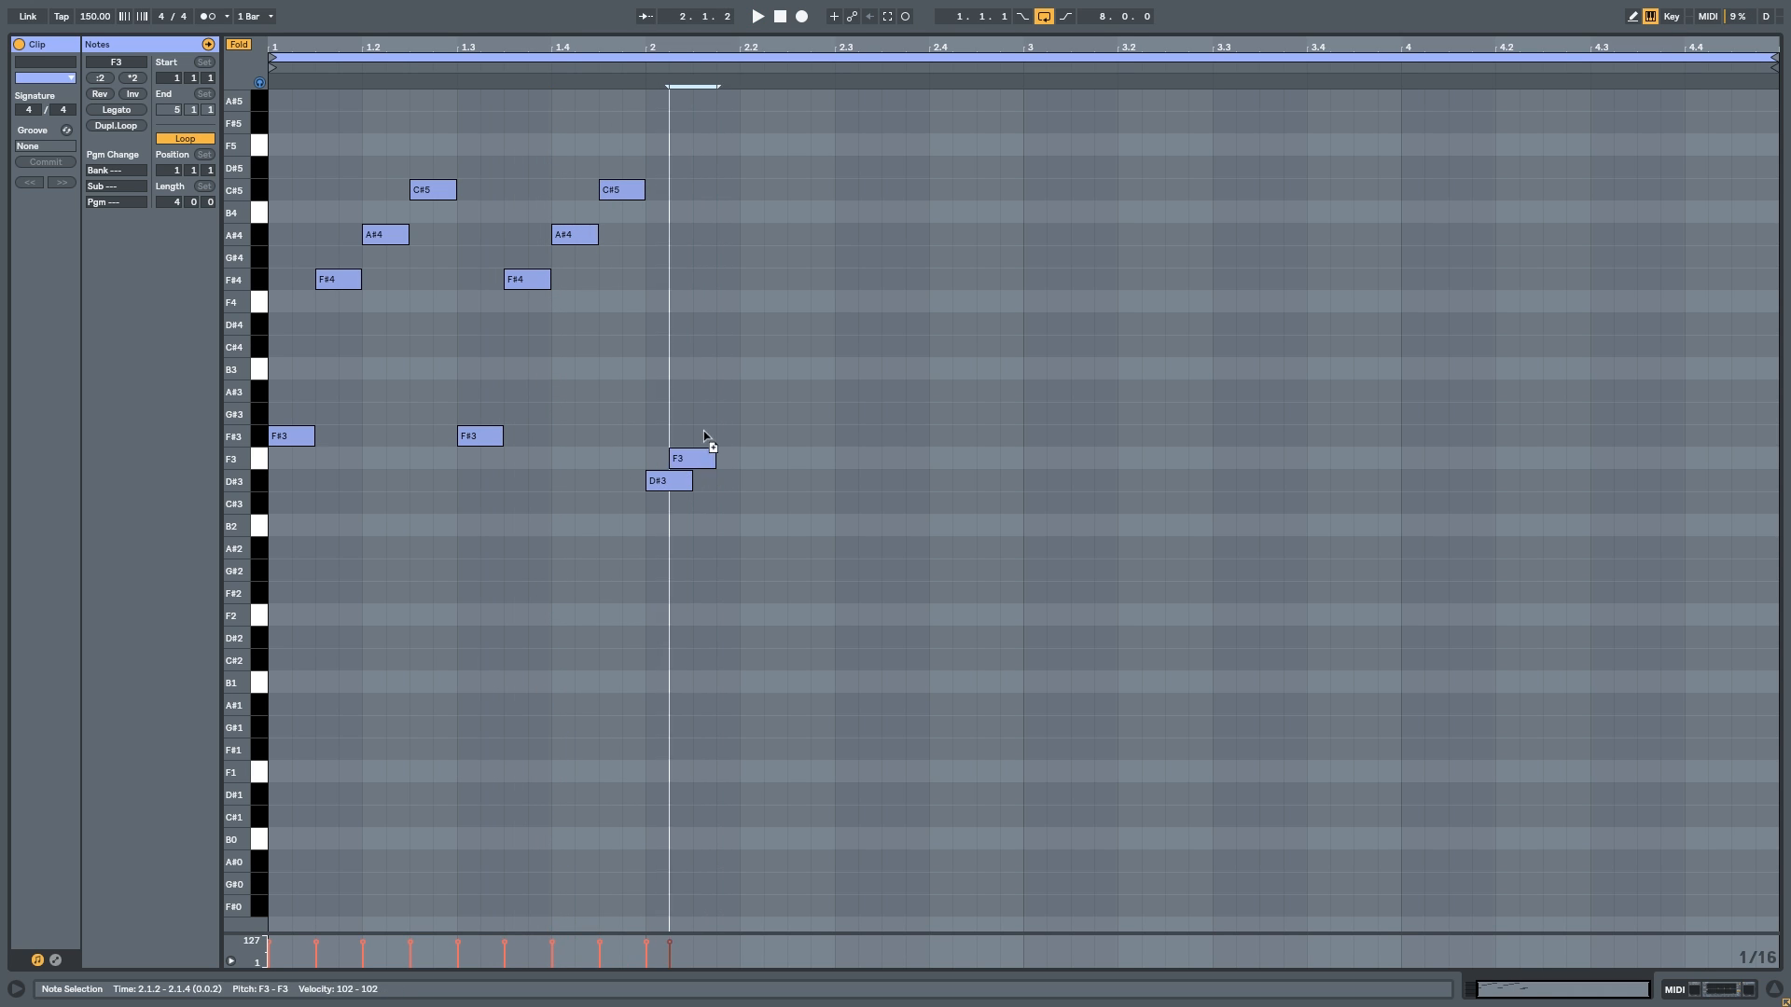
left_click(705, 435)
left_click_drag(746, 392, 758, 396)
left_click(802, 347)
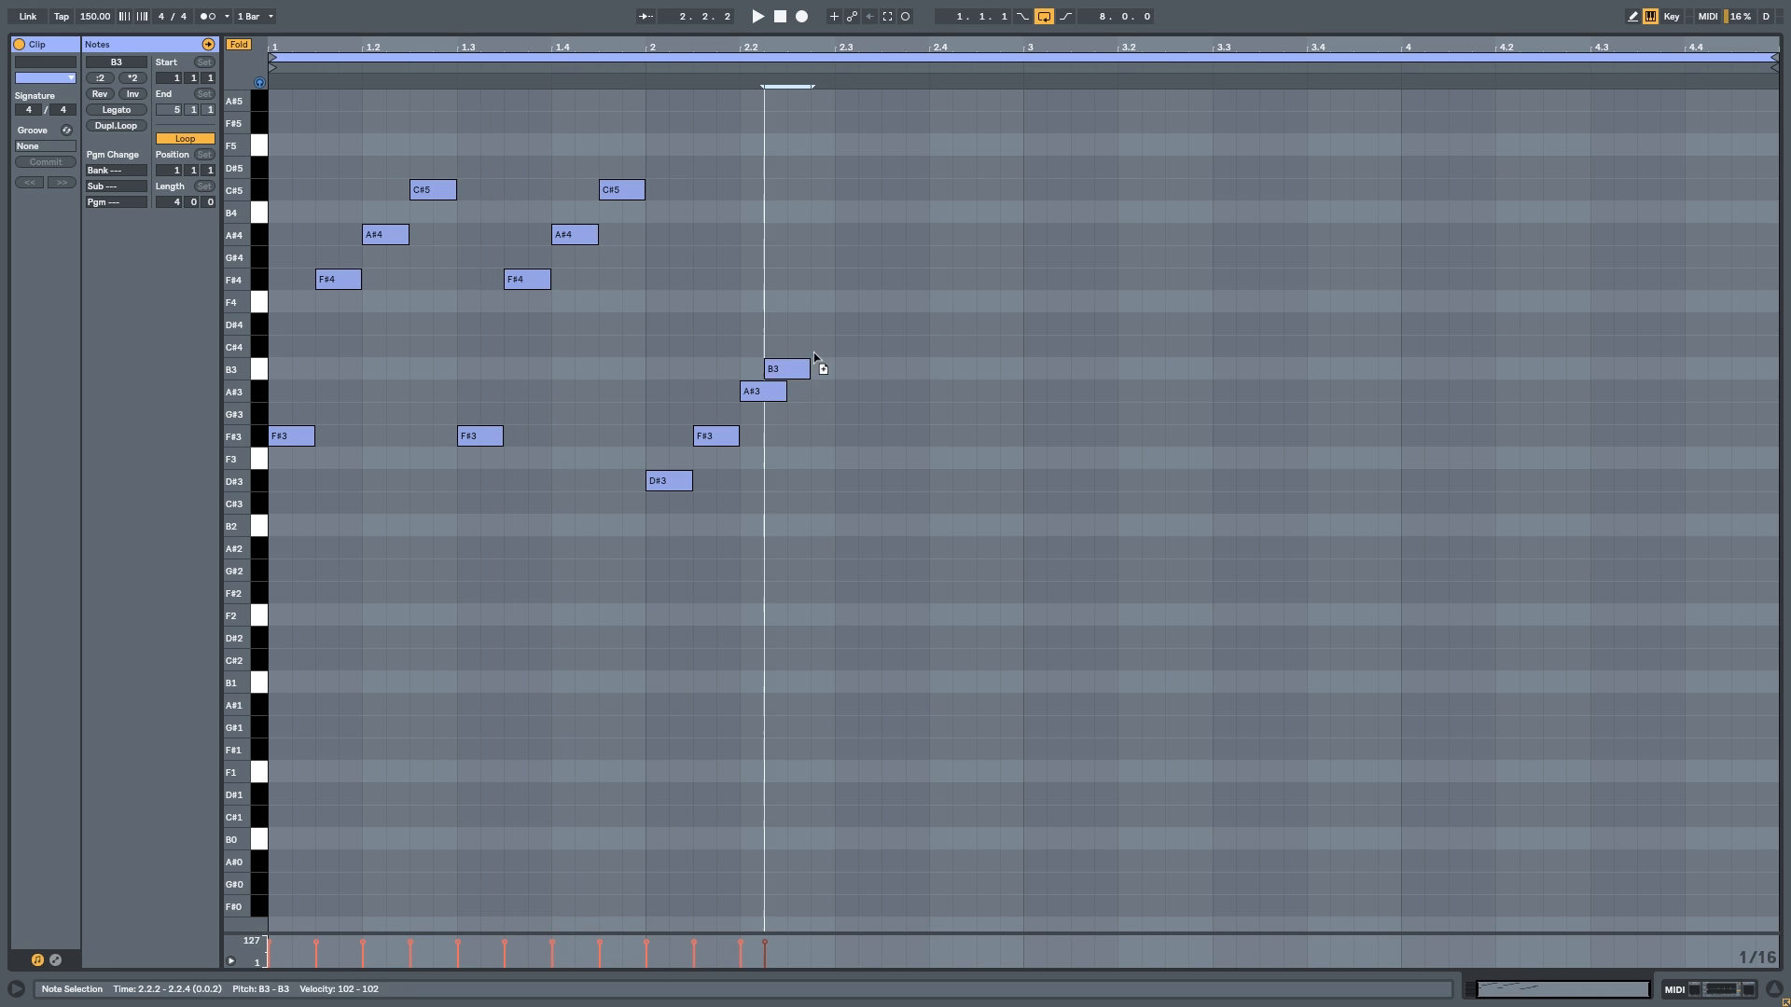
Step: Duplicate the bar 2 figure to 2.3.1 and play it back
left_click(596, 341)
key("space")
left_click_drag(826, 498, 668, 304)
key("ctrl+d")
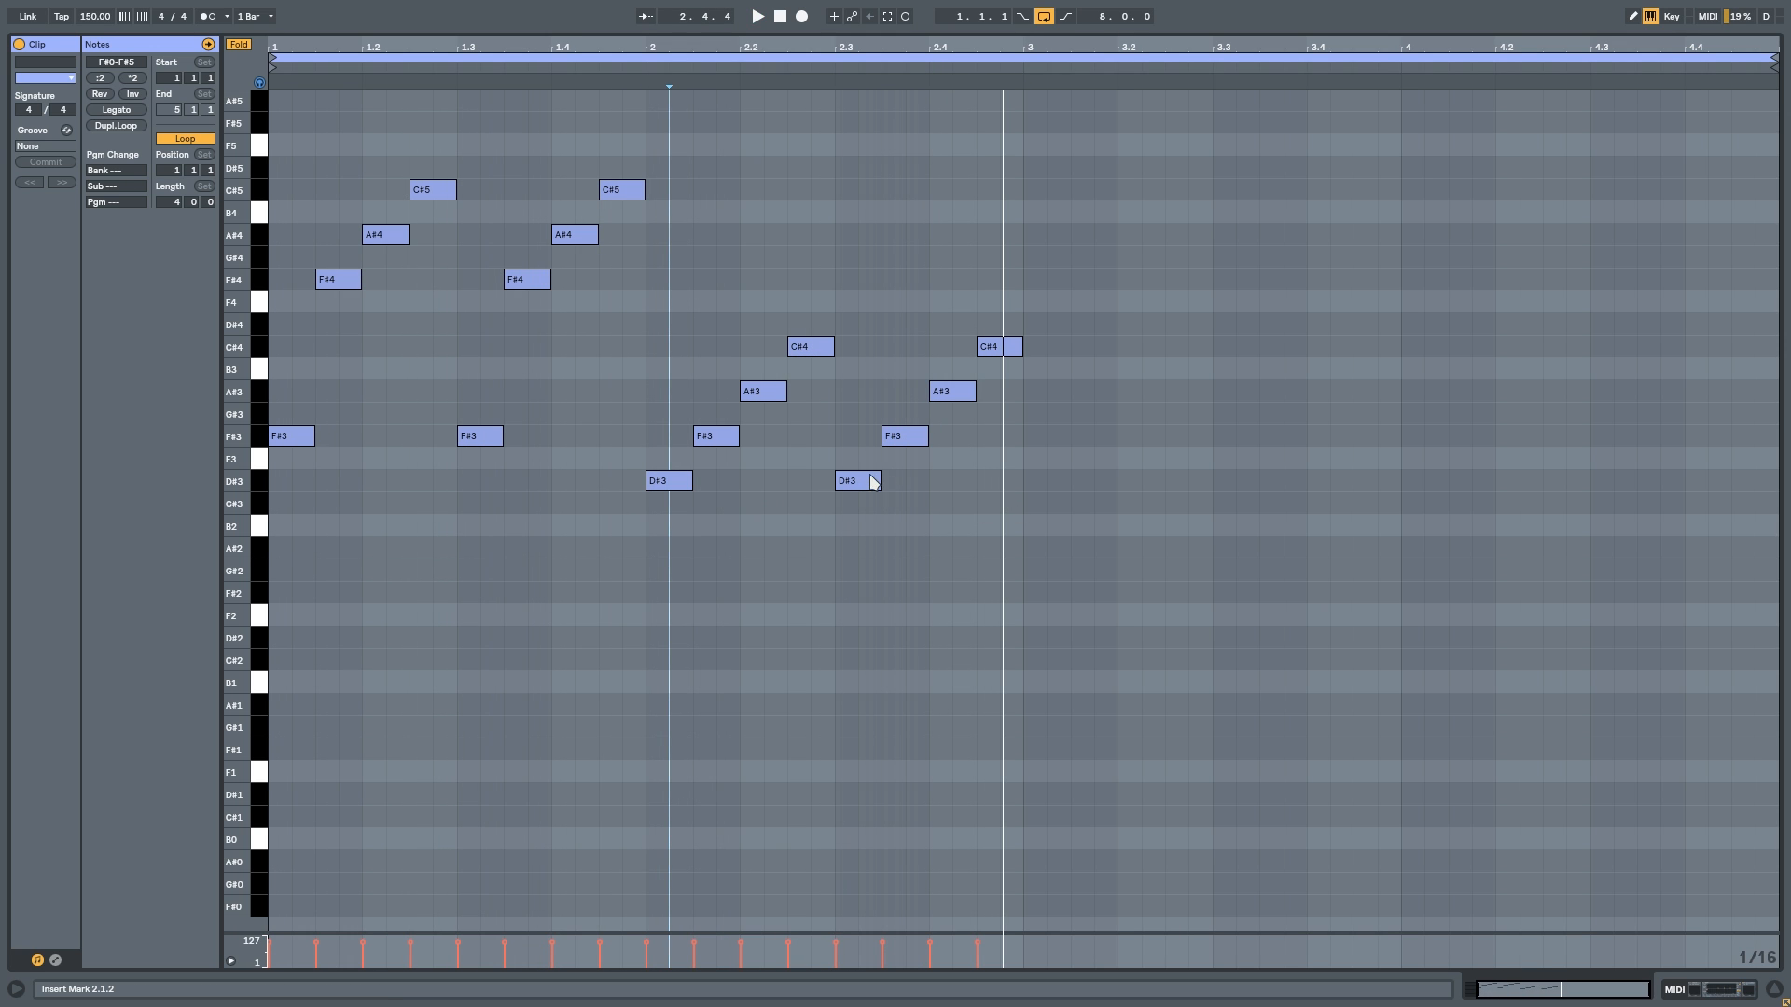
key("space")
Step: Add a C#3, F#3, G#3 and A#3 figure at 3.1.1 and repeat it through the end of bar 4
left_click_drag(852, 484, 1181, 393)
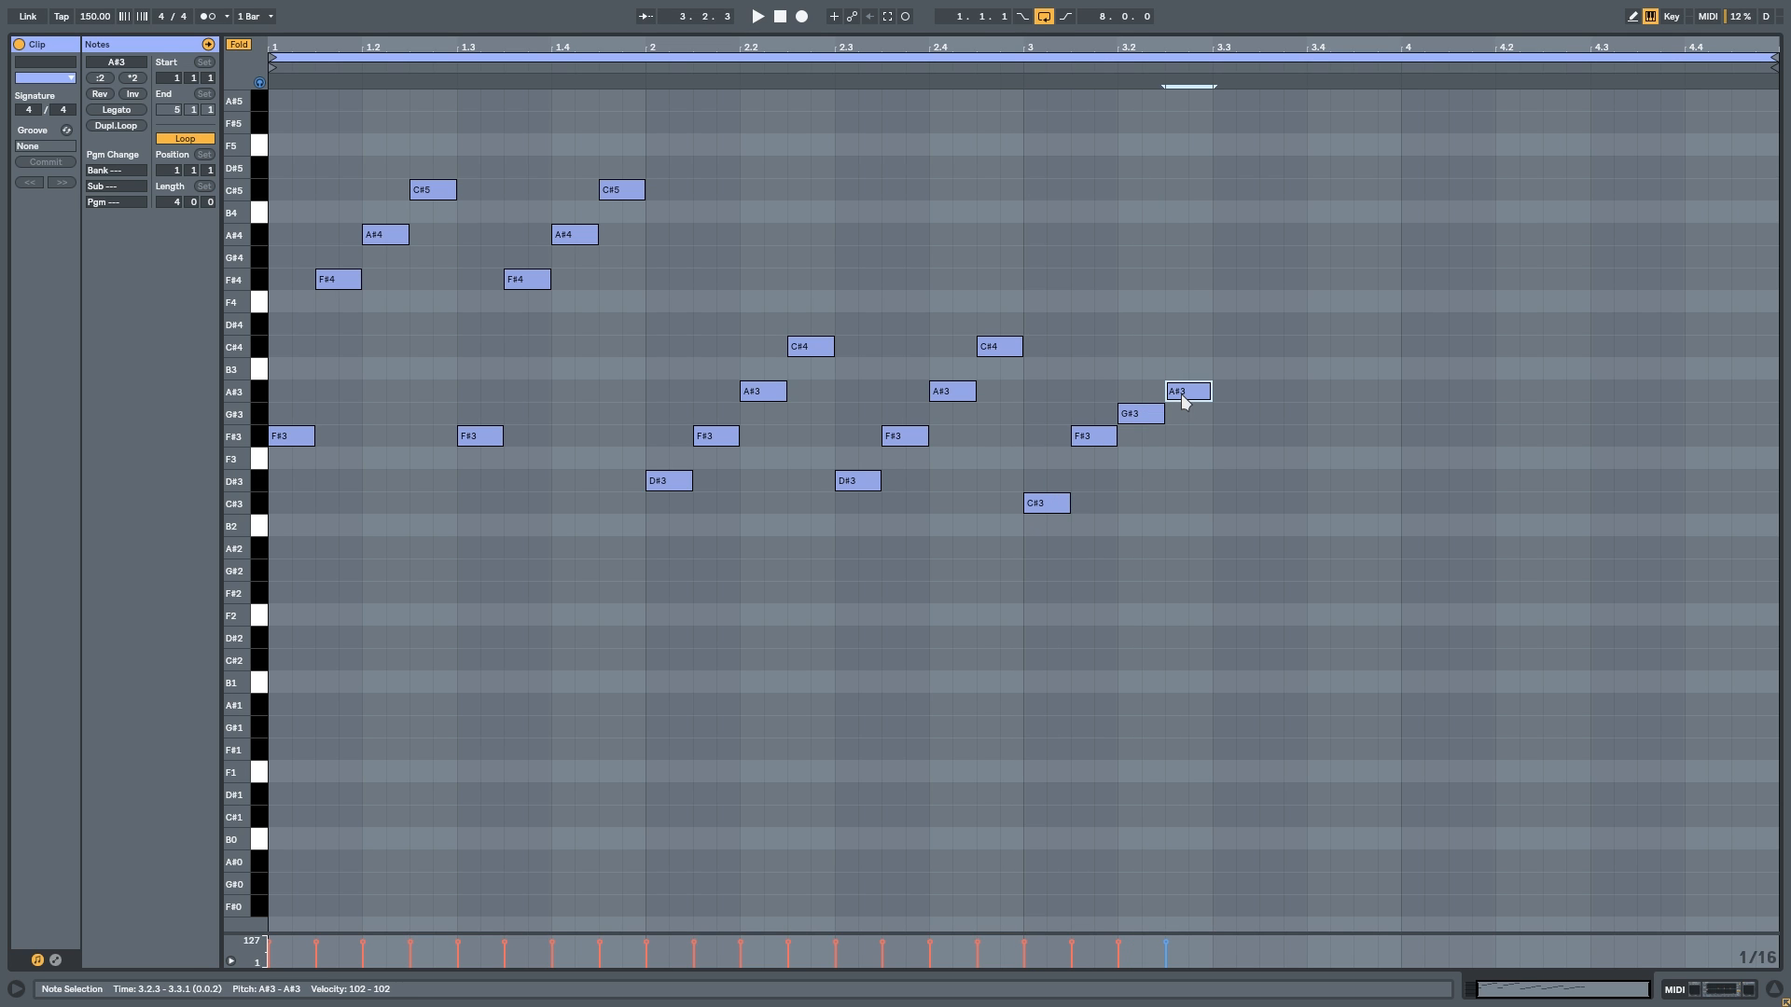
left_click_drag(1210, 513, 1026, 385)
key("ctrl+d")
left_click(1000, 424)
key("space")
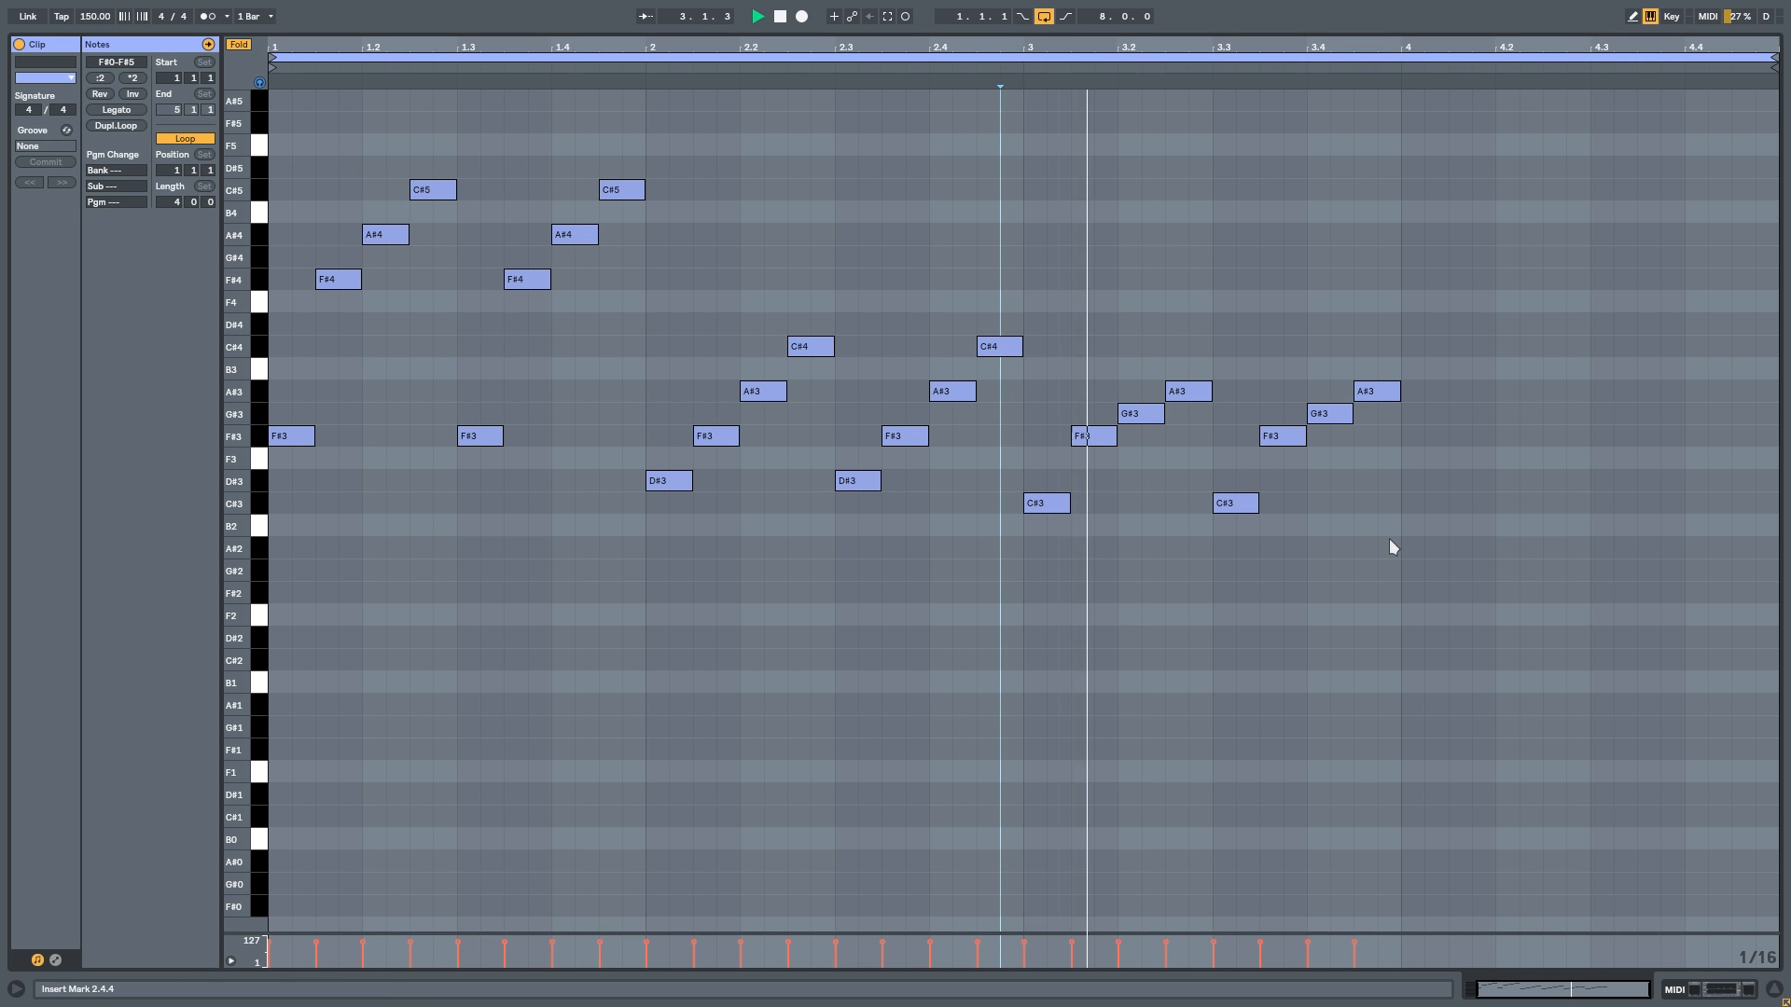
left_click_drag(1392, 511, 1241, 382)
key("ctrl+d")
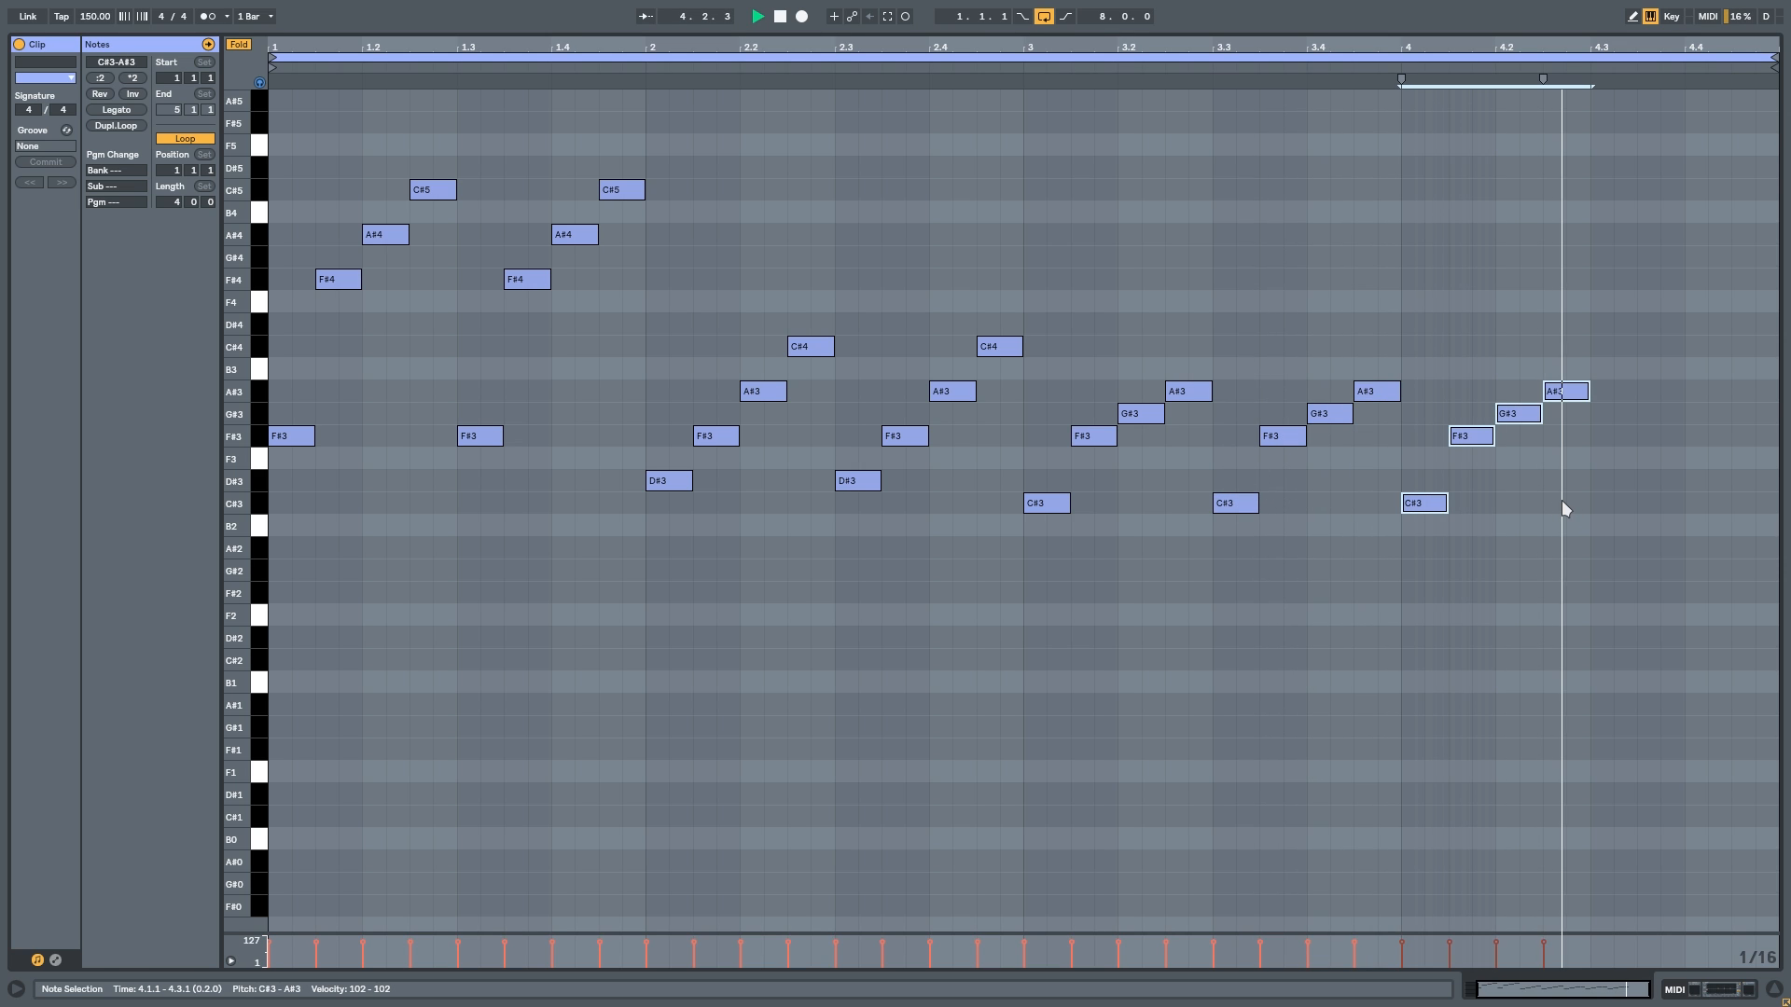
key("ctrl+d")
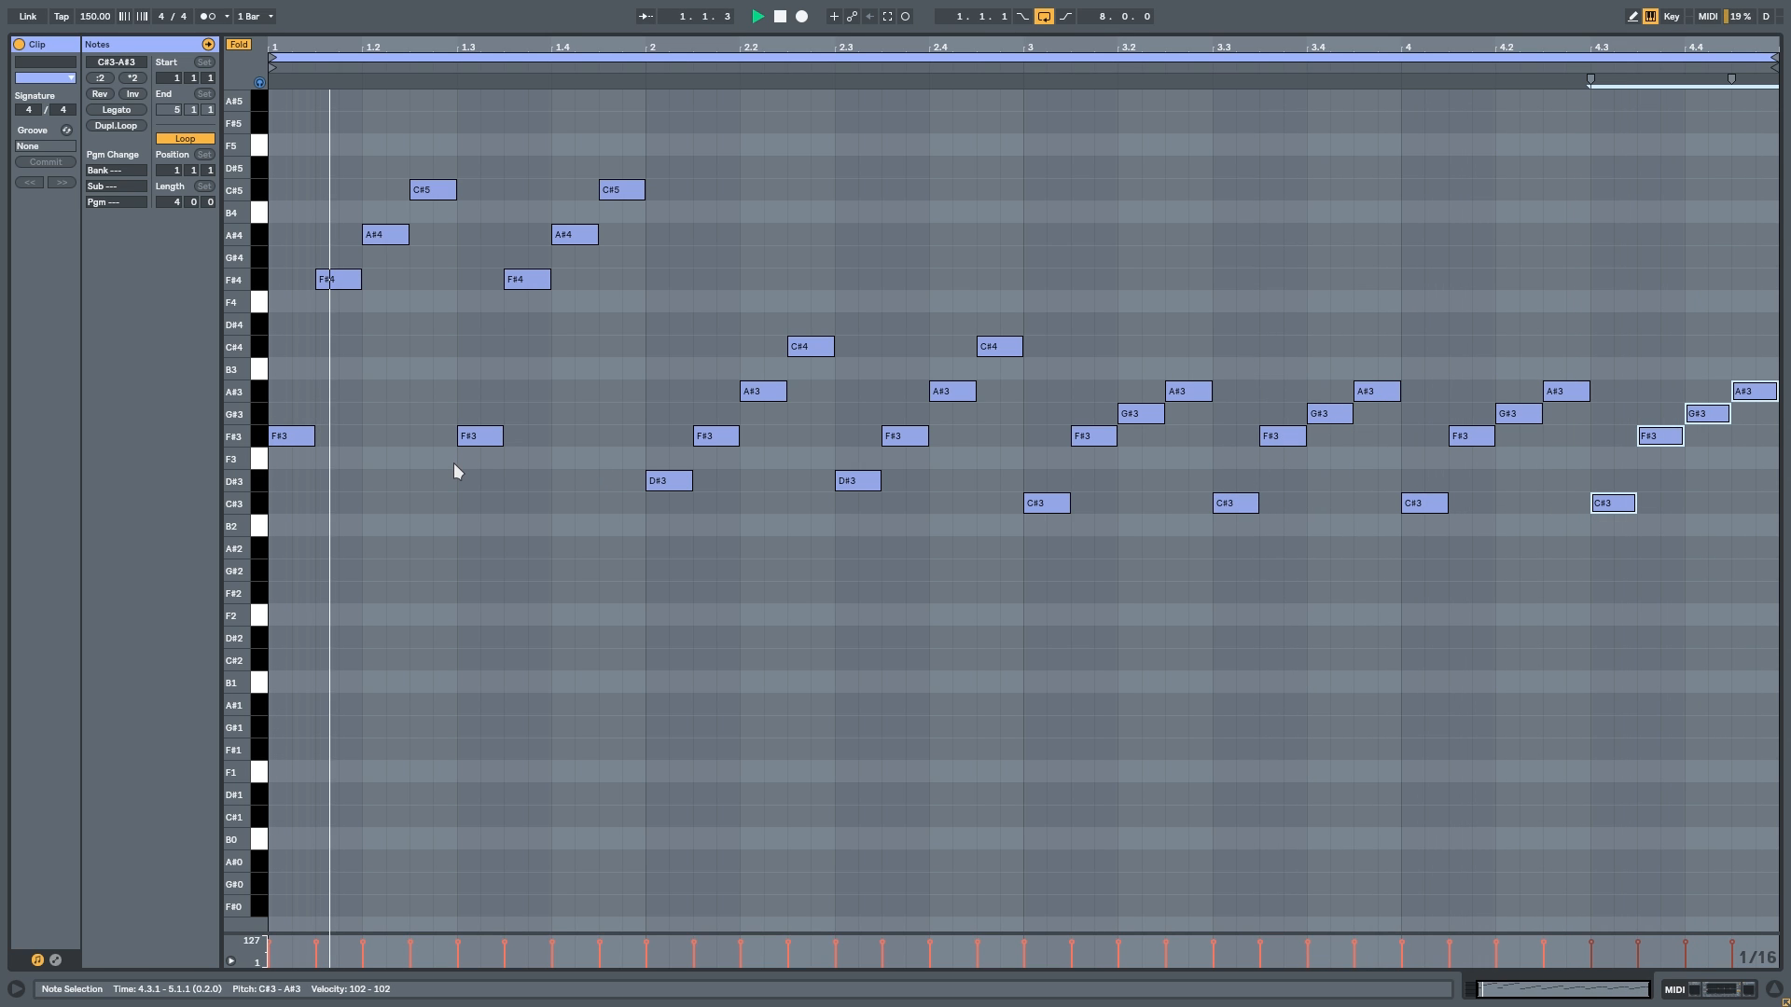
Step: Lower the first figure's upper notes so that it runs F#3, A#3, C#4 and F#4
left_click(298, 436)
key("space")
left_click_drag(340, 293, 341, 342)
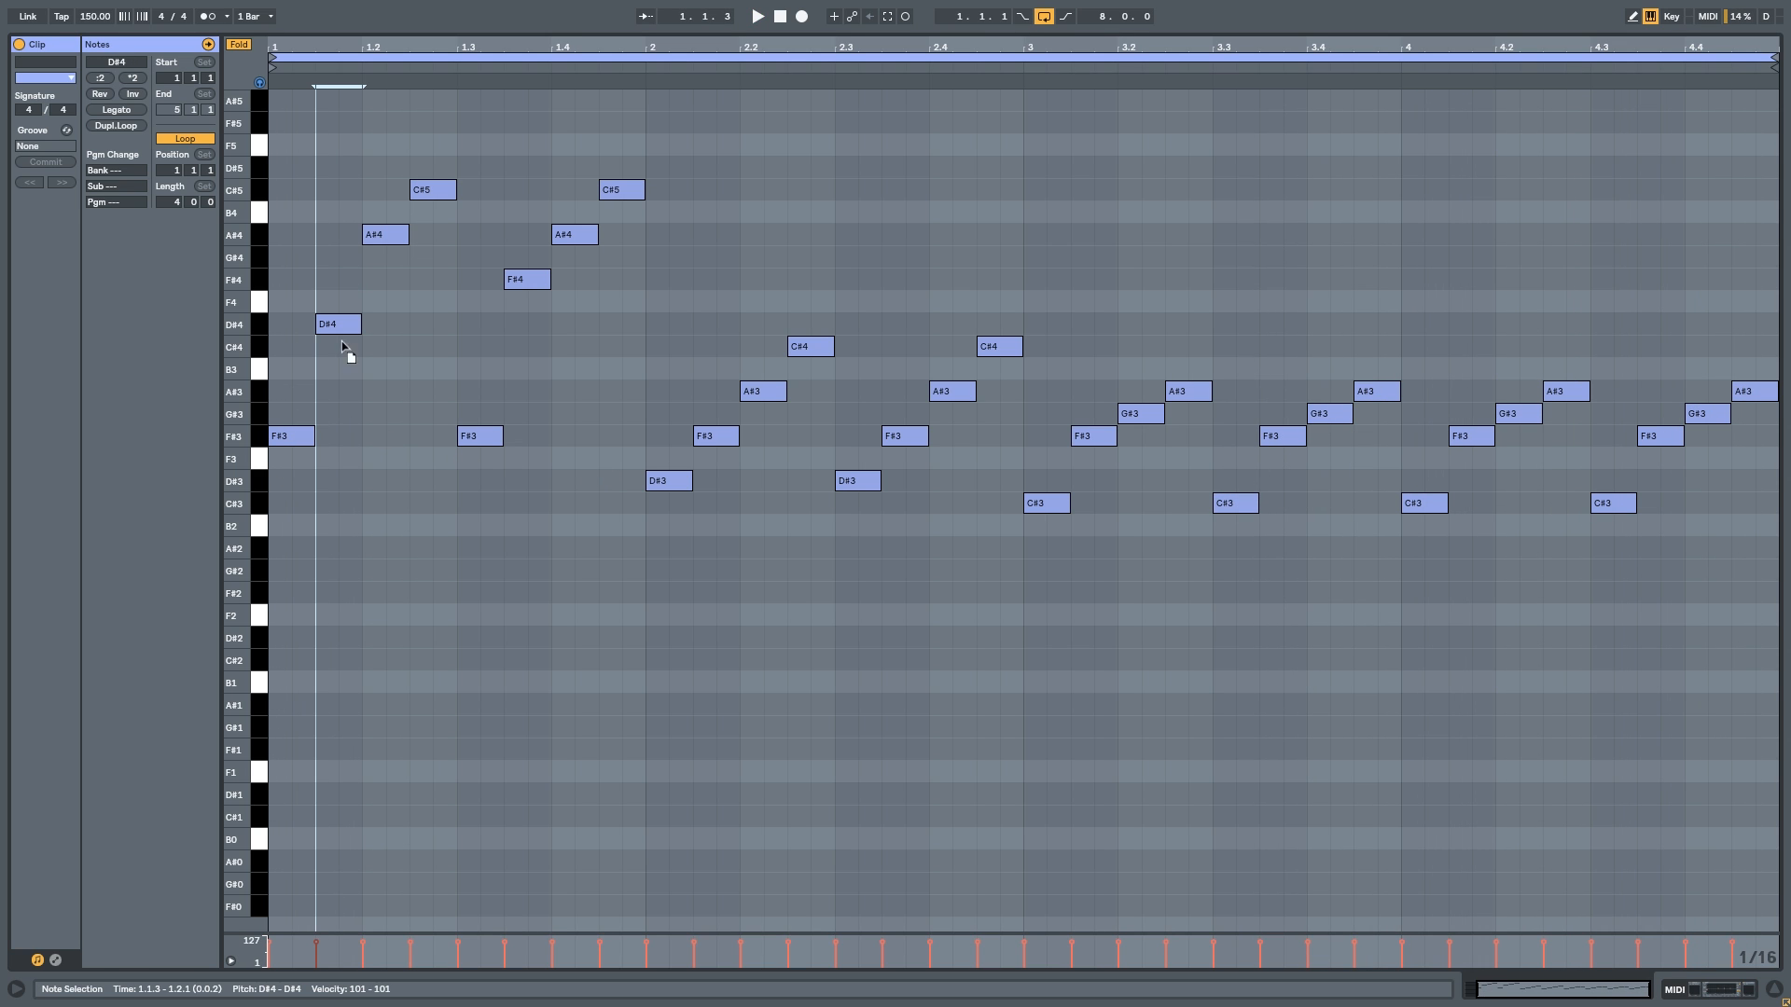
left_click_drag(393, 244, 395, 359)
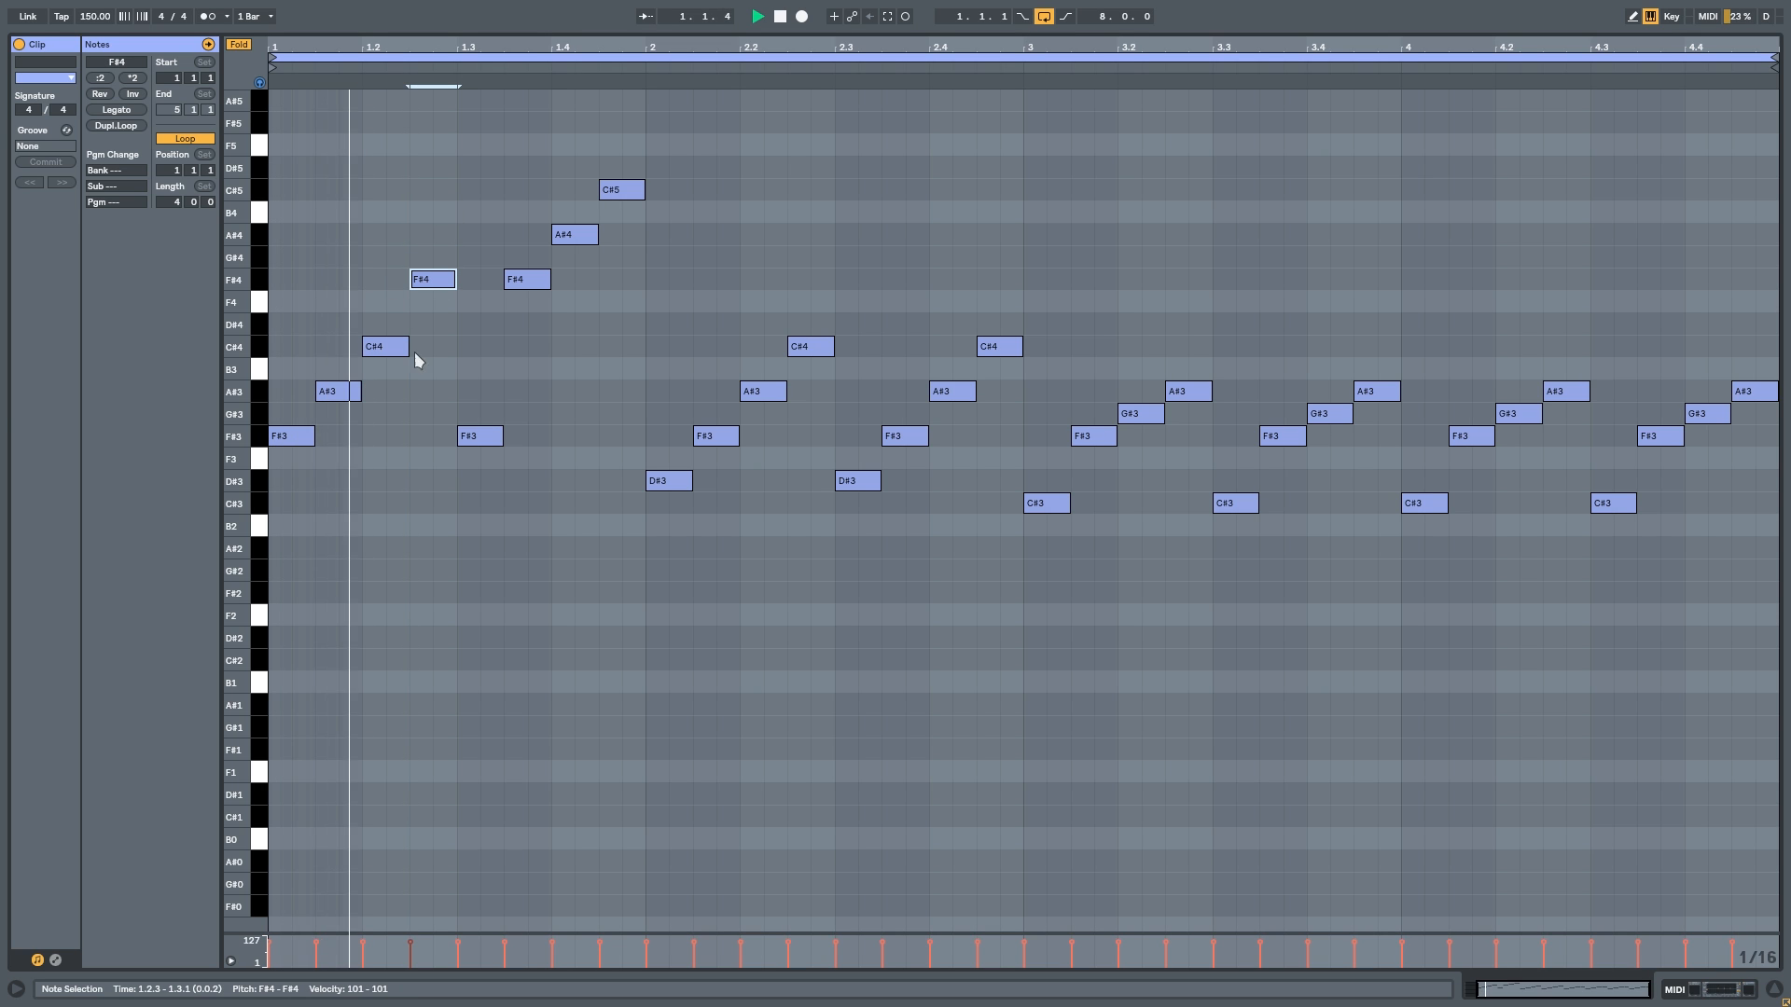
Step: Replace the second half of bar 1 with a duplicate of the lowered first figure and play it back
left_click_drag(486, 171, 624, 512)
key("Delete")
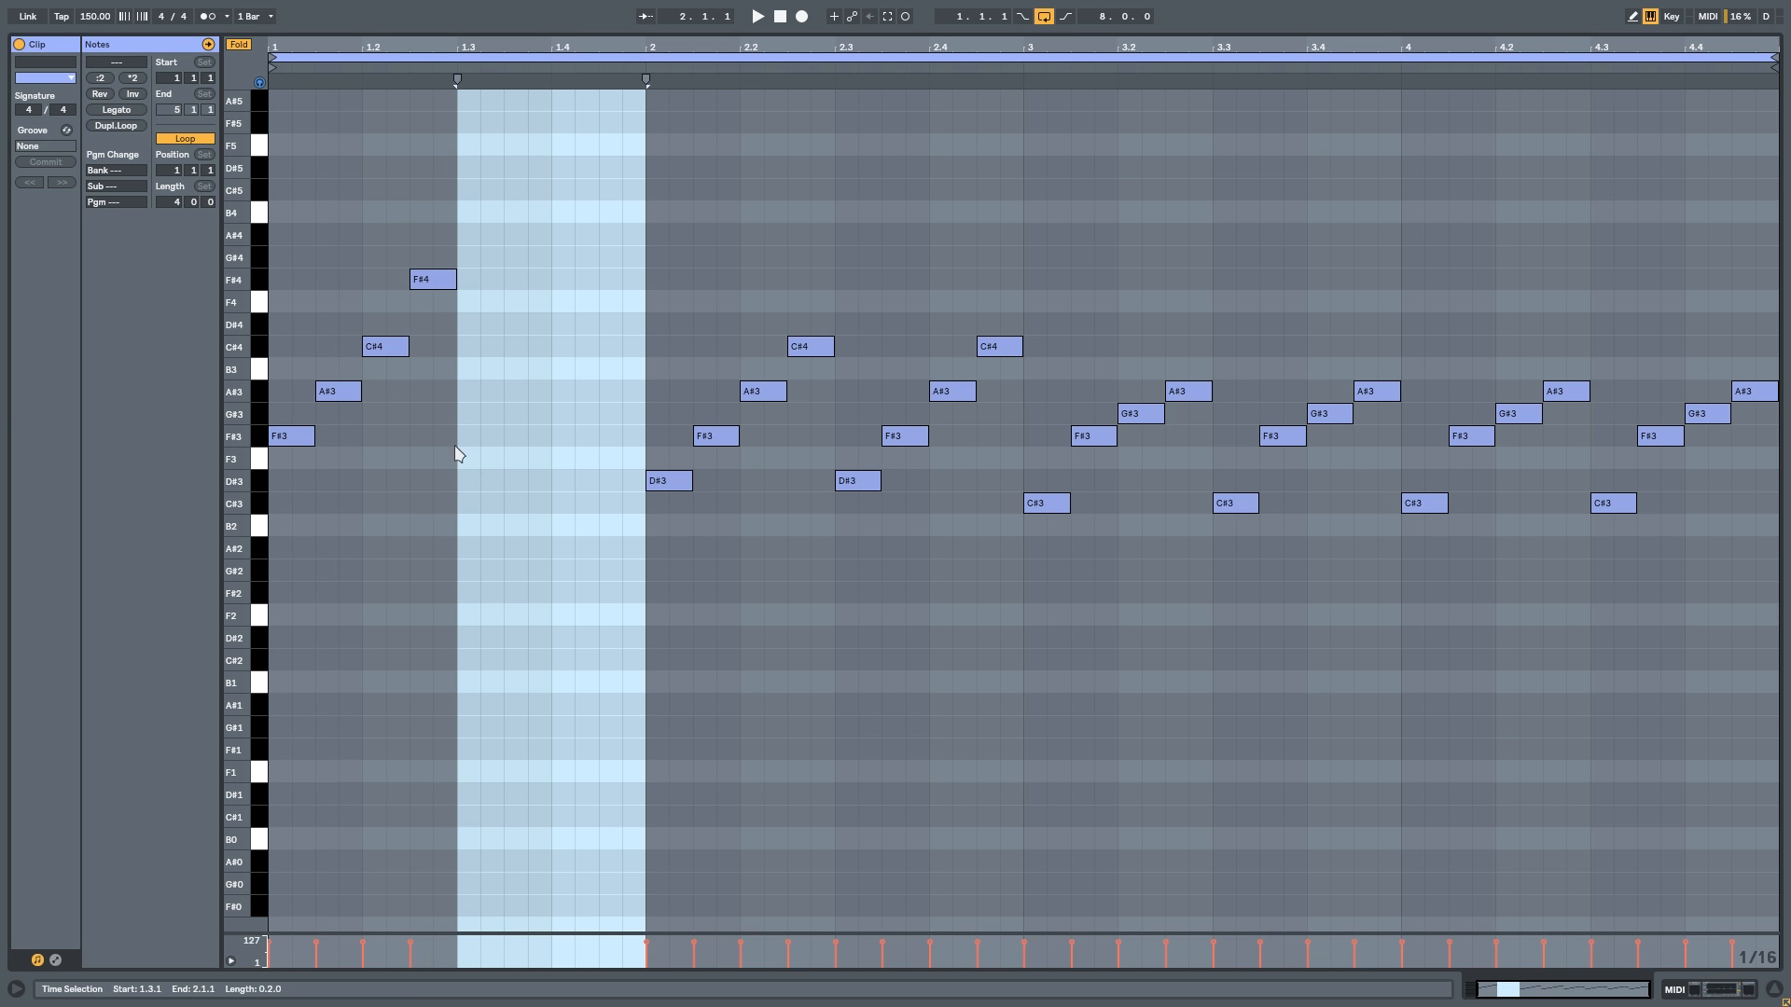
left_click_drag(455, 444, 282, 271)
key("ctrl+d")
key("space")
left_click(620, 385)
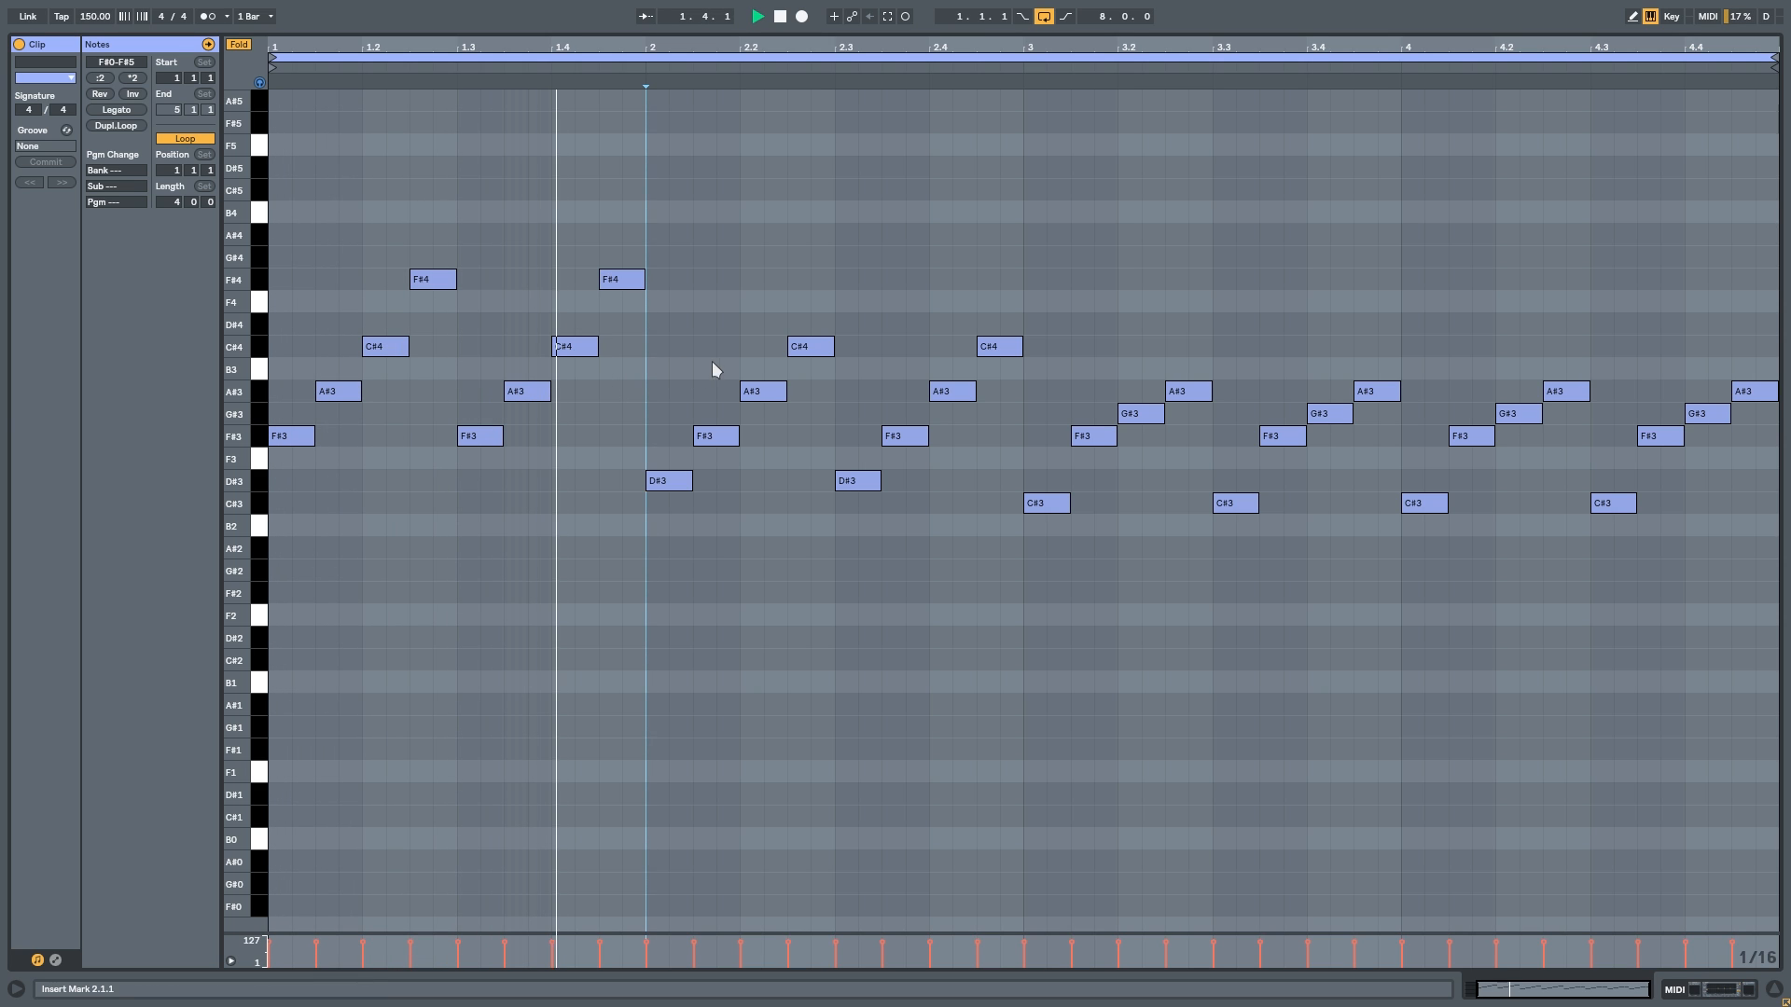
key("space")
Step: Raise the two C#4 notes in bar 2 to F4 and listen to the arpeggio
left_click_drag(767, 332, 1004, 304)
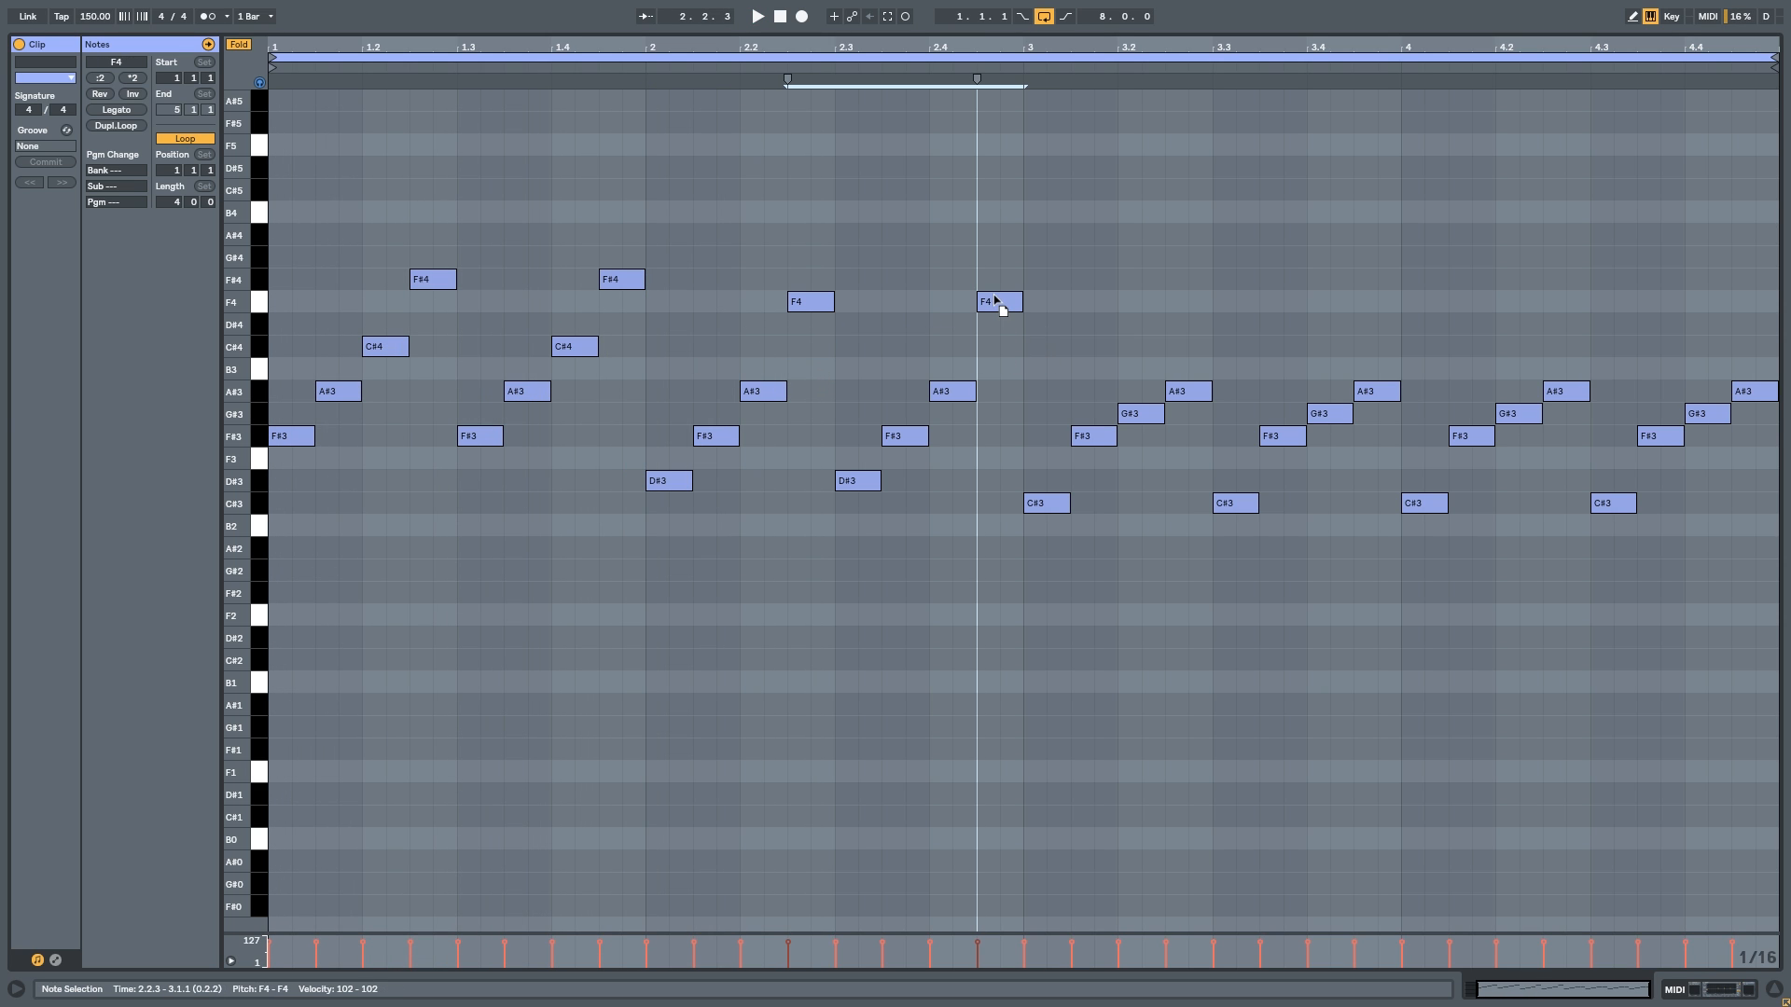
left_click(623, 427)
key("space")
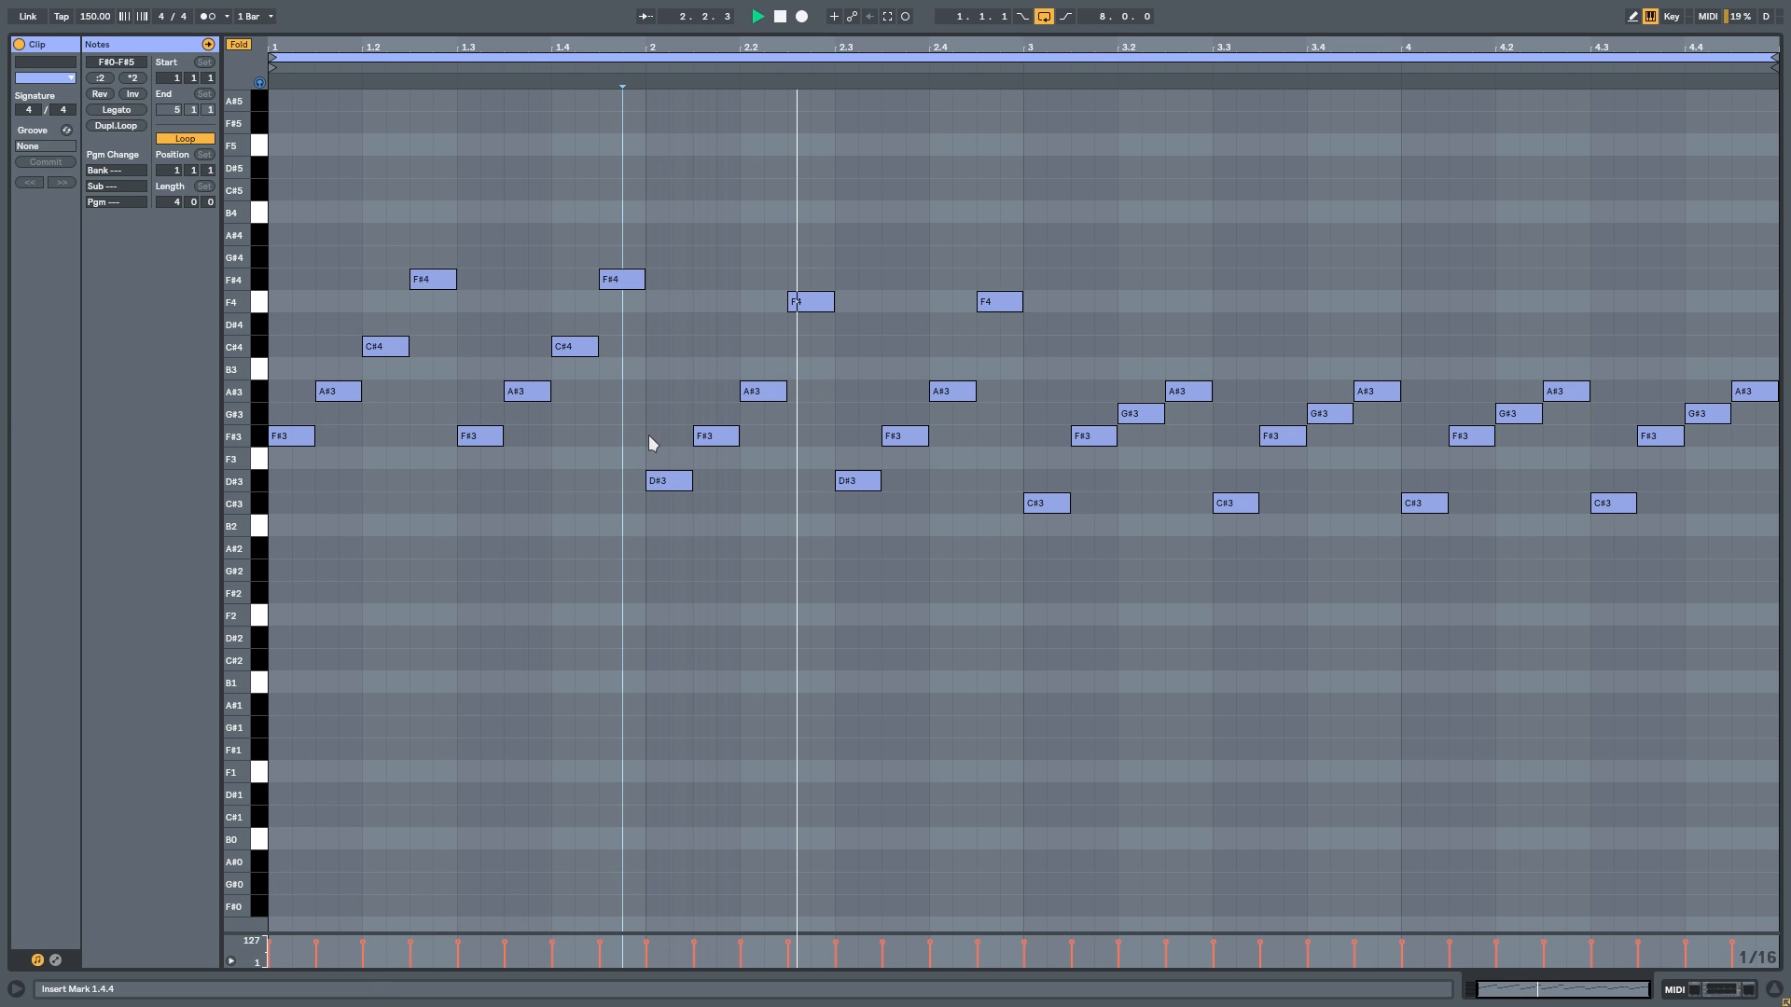
left_click(1091, 172)
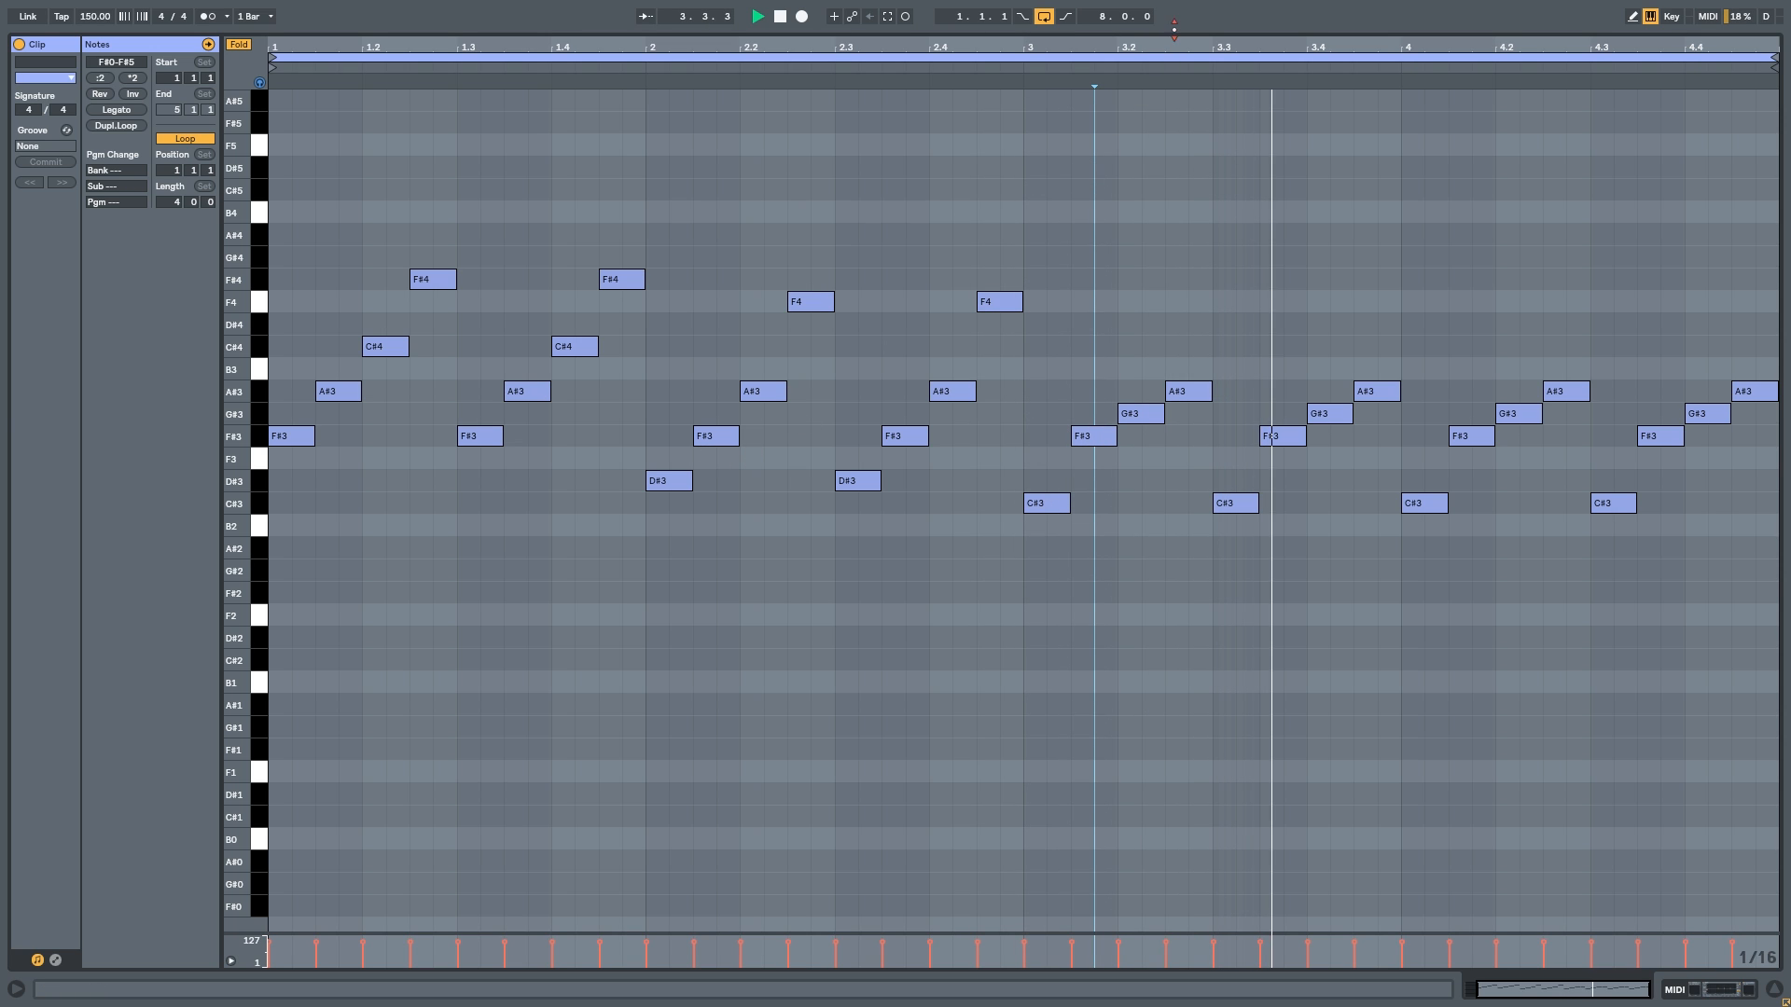
Step: Transpose all the arpeggio notes up one octave and return to the arrangement
key("ctrl+a")
key("shift+Up")
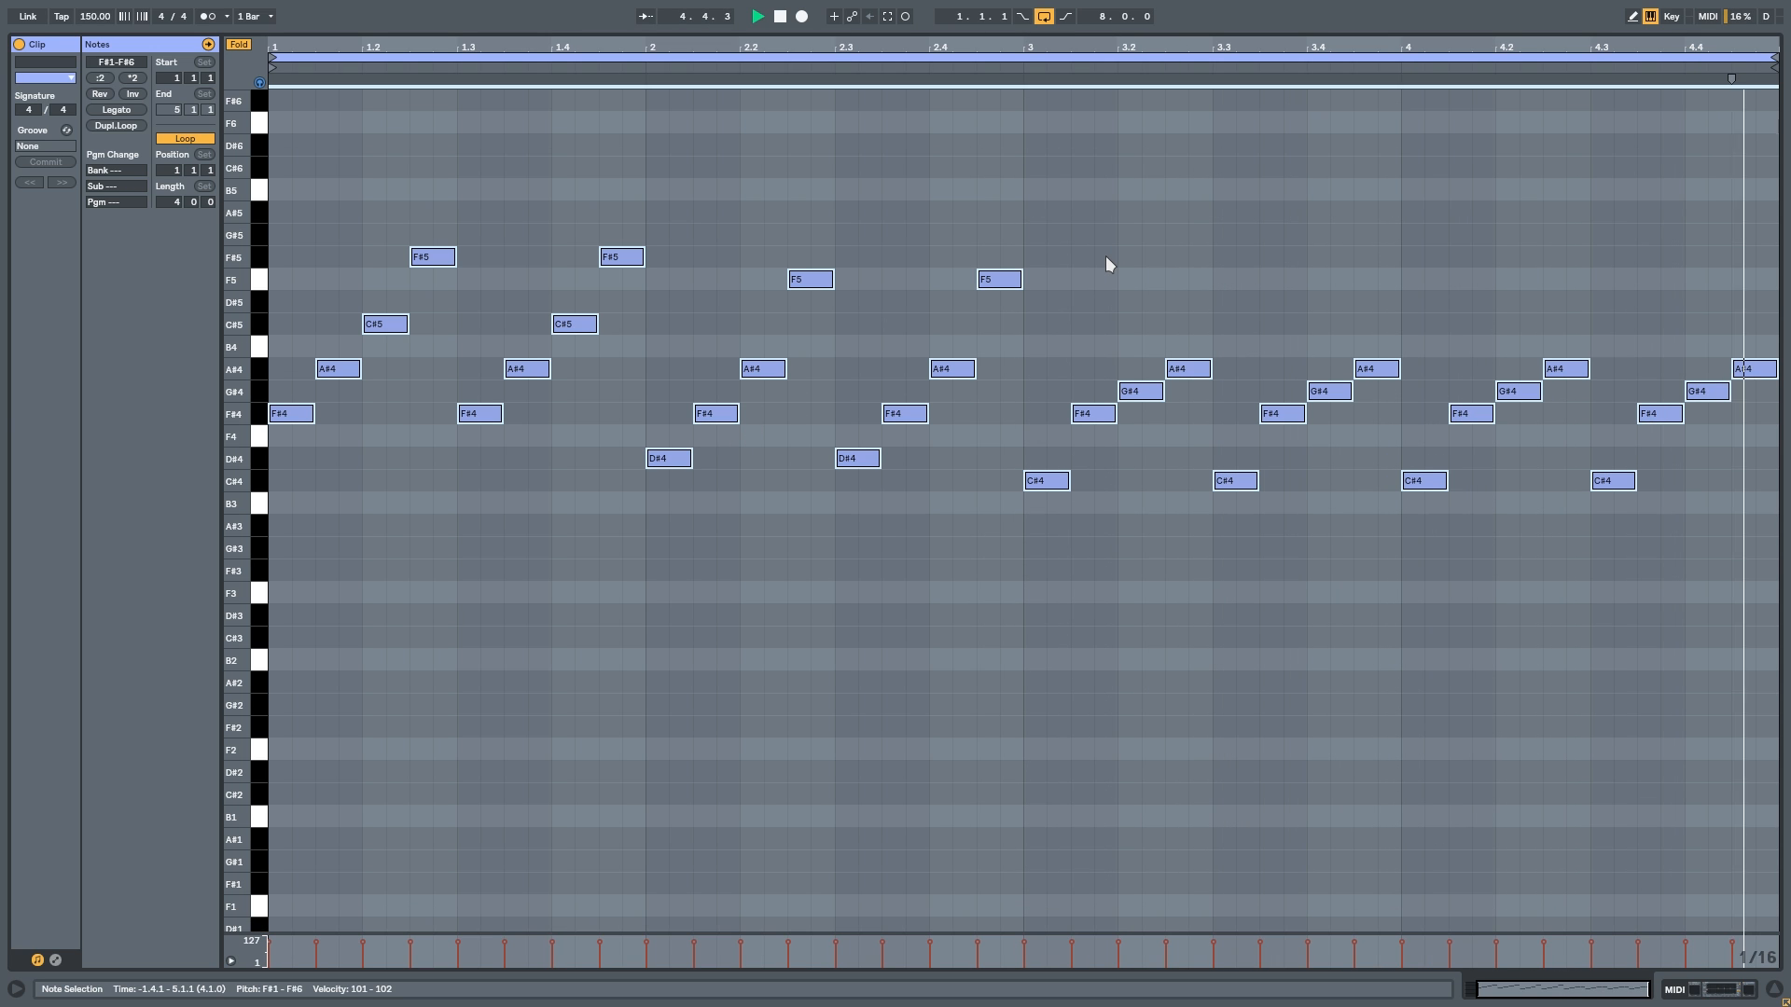
key("ctrl+alt+l")
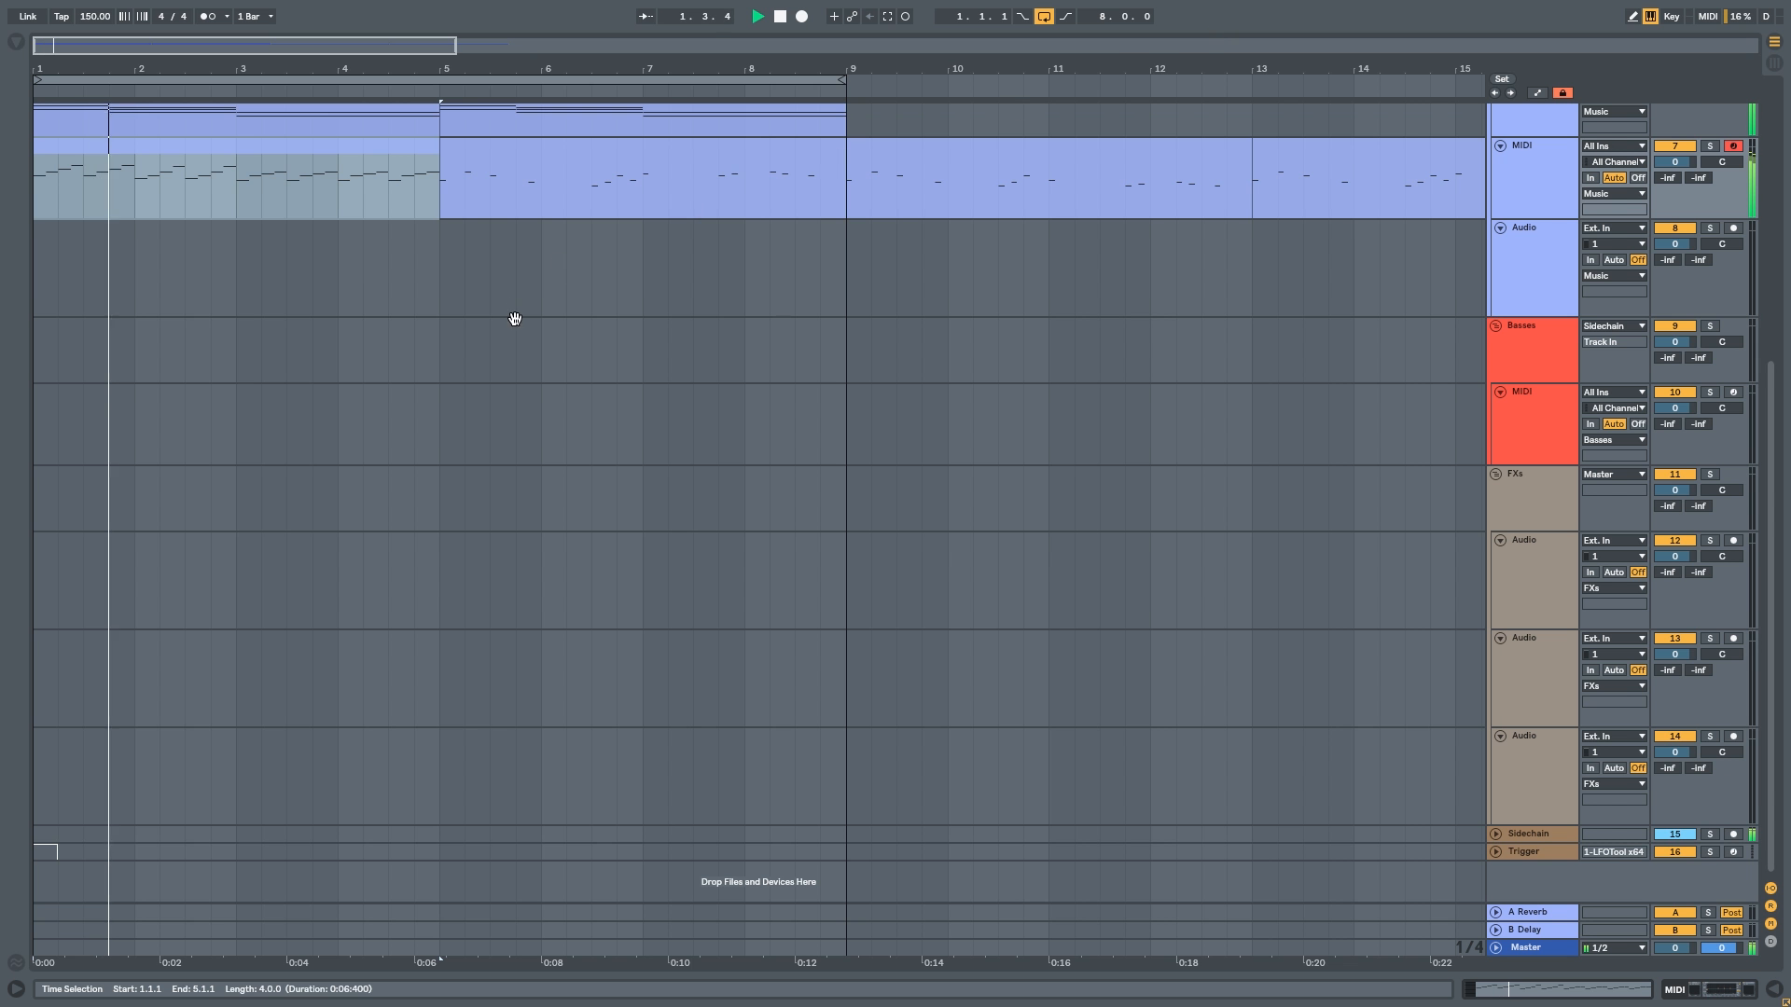
Step: Duplicate the four-bar arpeggio clip so that it also fills bars 5 to 8
scroll(512, 316, "up", 3)
scroll(65, 328, "up", 2)
scroll(64, 327, "up", 1)
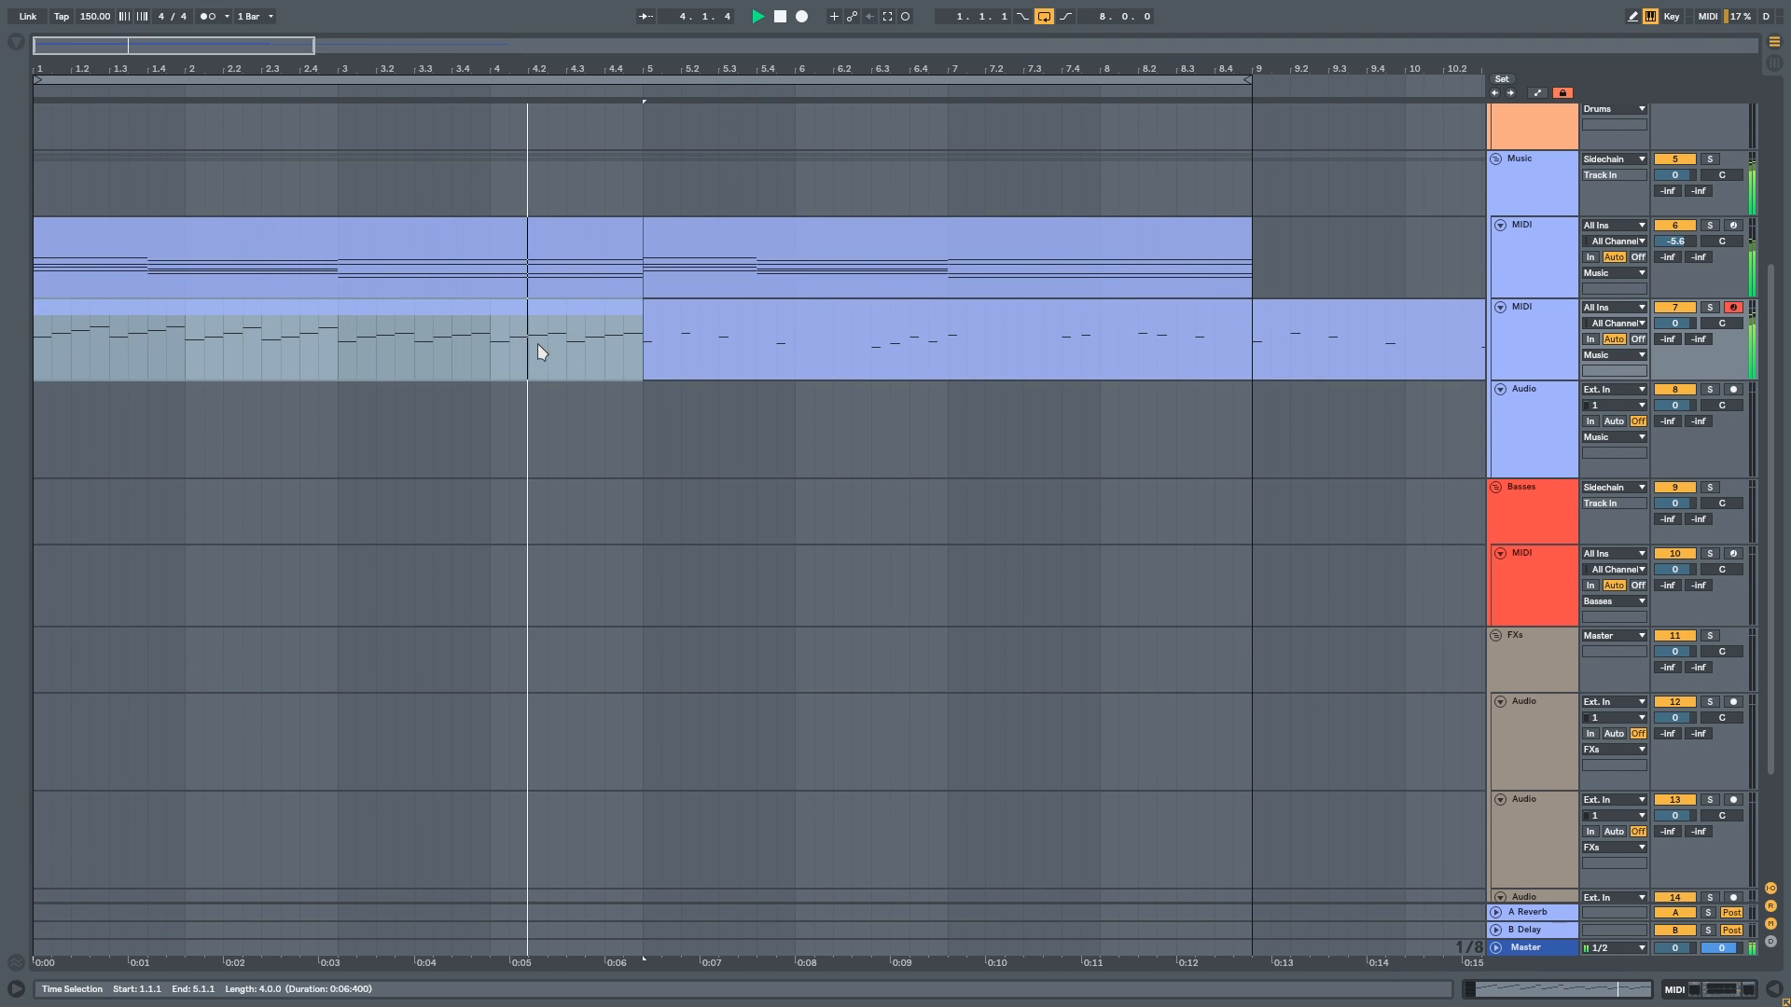
left_click(552, 313)
key("ctrl+d")
scroll(556, 316, "down", 4)
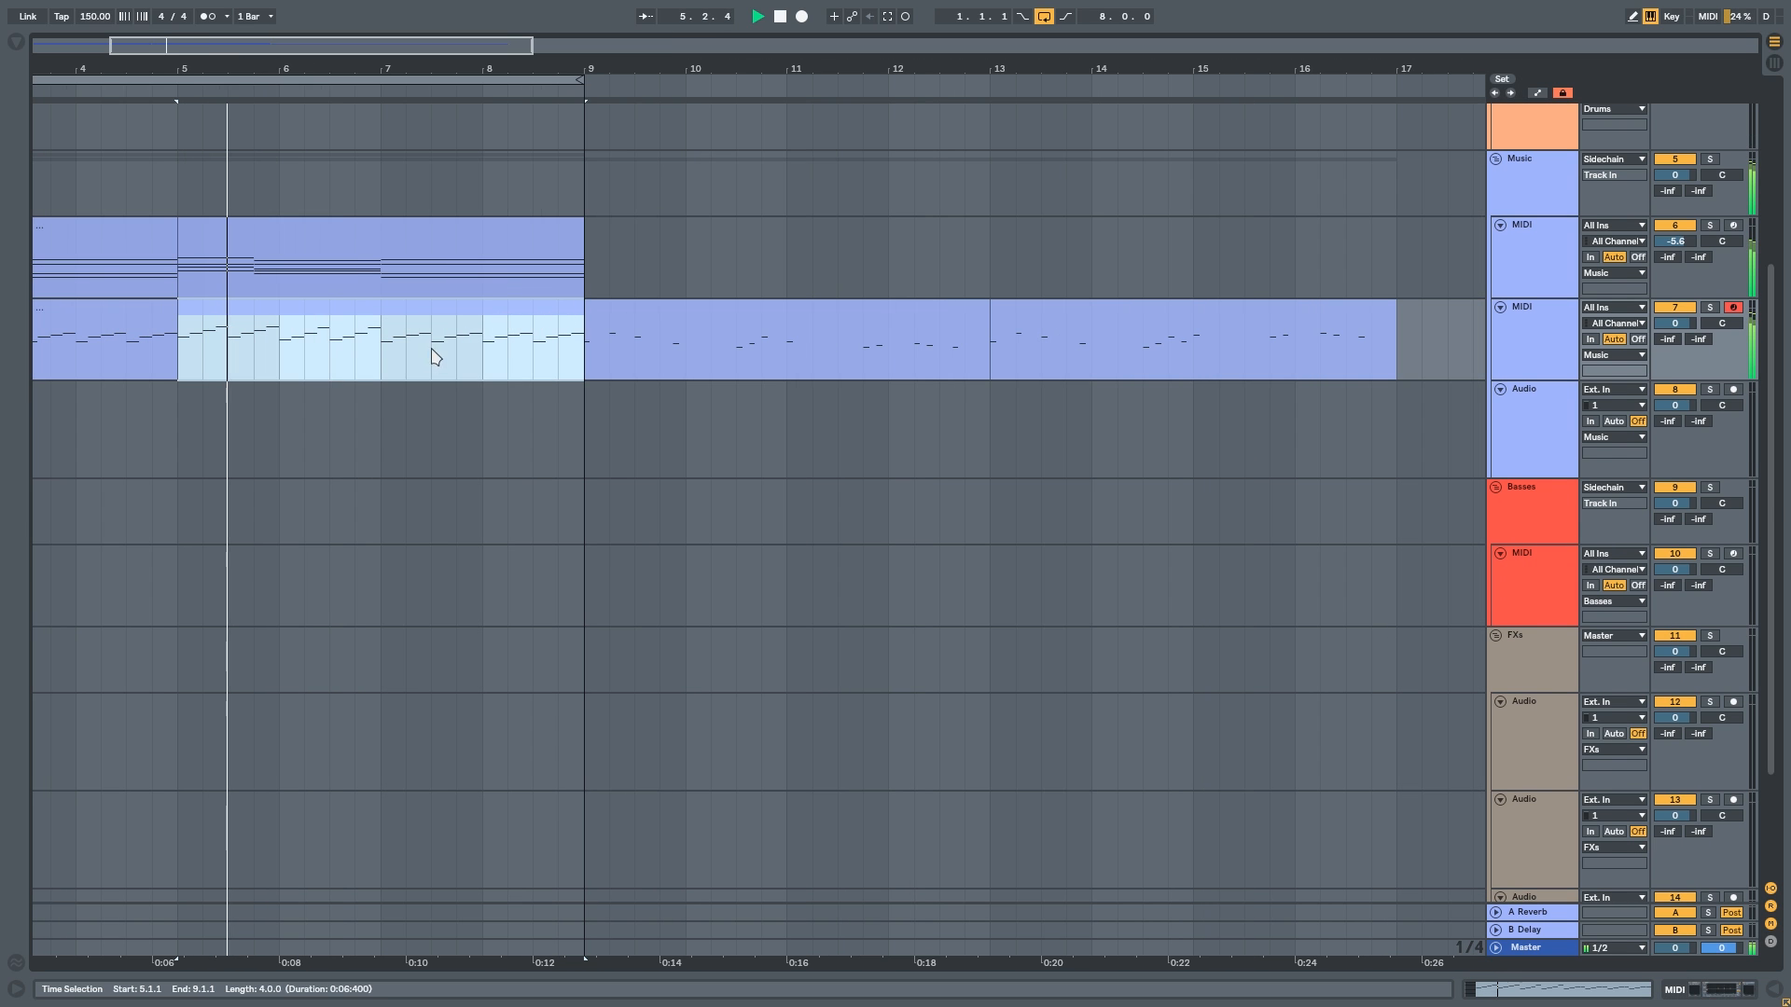
Step: Duplicate the arpeggio's MIDI track together with its clips and instrument
scroll(648, 408, "left", 4)
scroll(647, 407, "up", 1)
left_click(1530, 369)
key("ctrl+d")
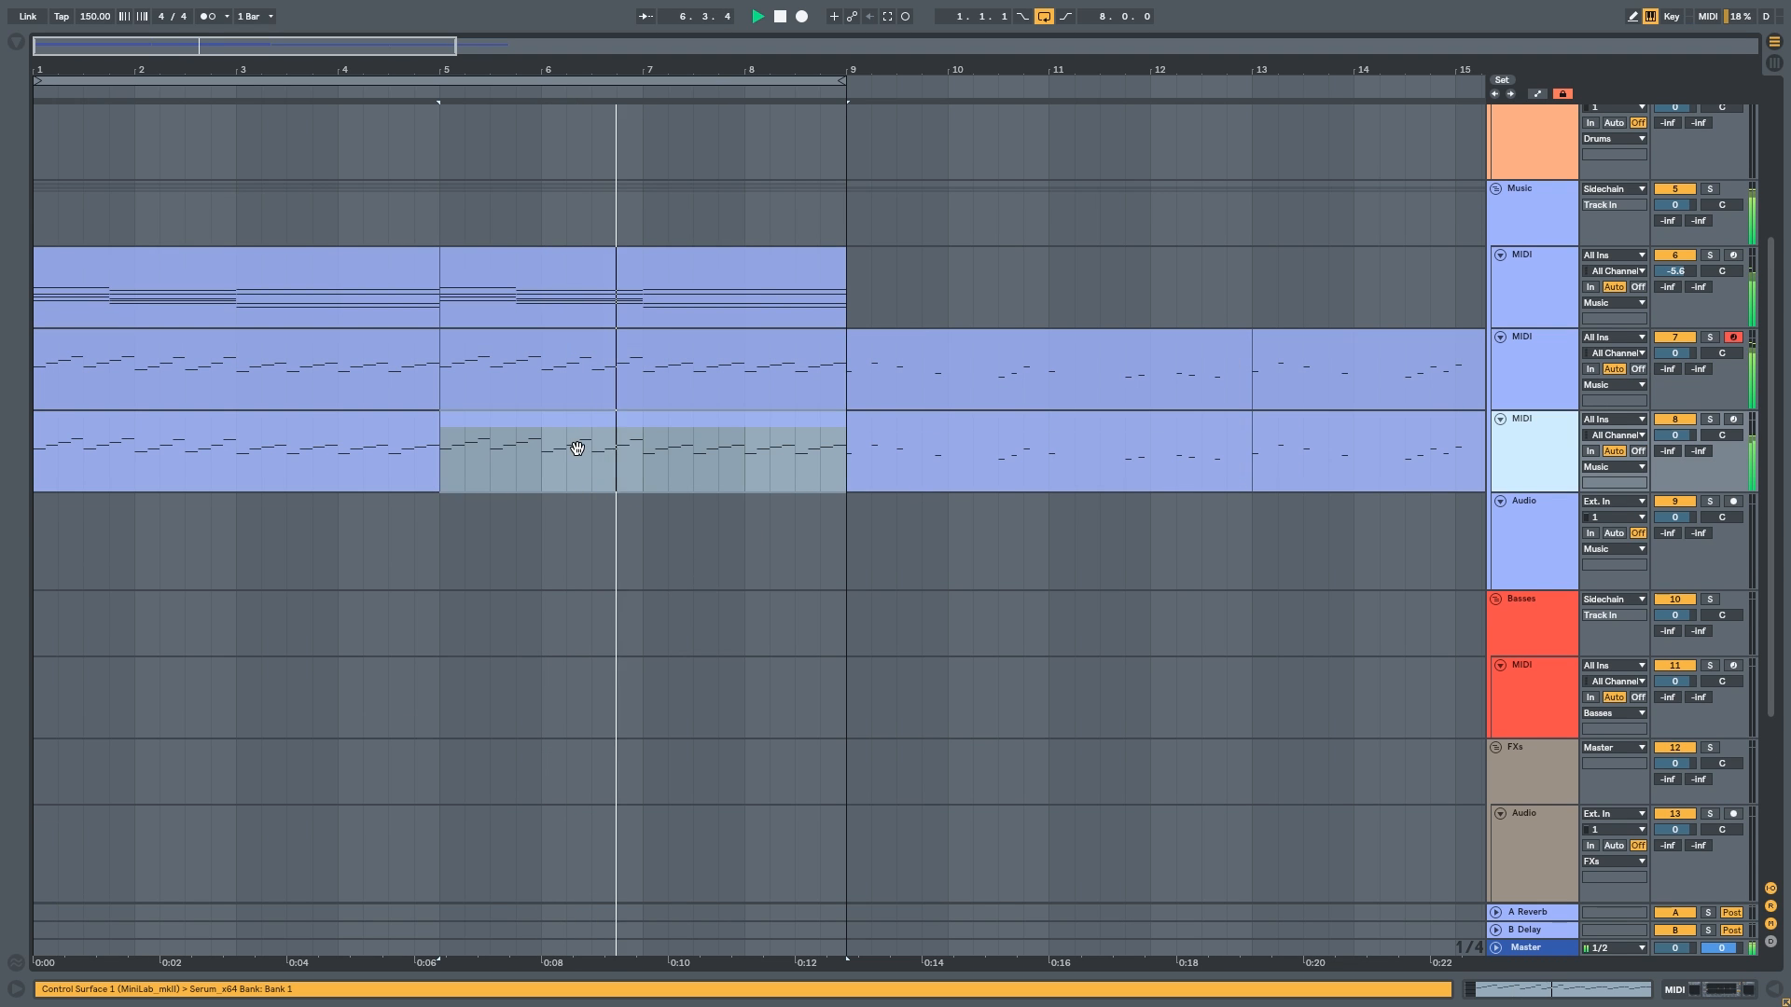
Step: Clear the duplicate track's arpeggio clips and move the pluck melody clips from bar 9 onto it, starting at bar 1
left_click(560, 432)
left_click(352, 436, "shift")
key("Delete")
left_click(955, 371)
left_click_drag(955, 371, 210, 457)
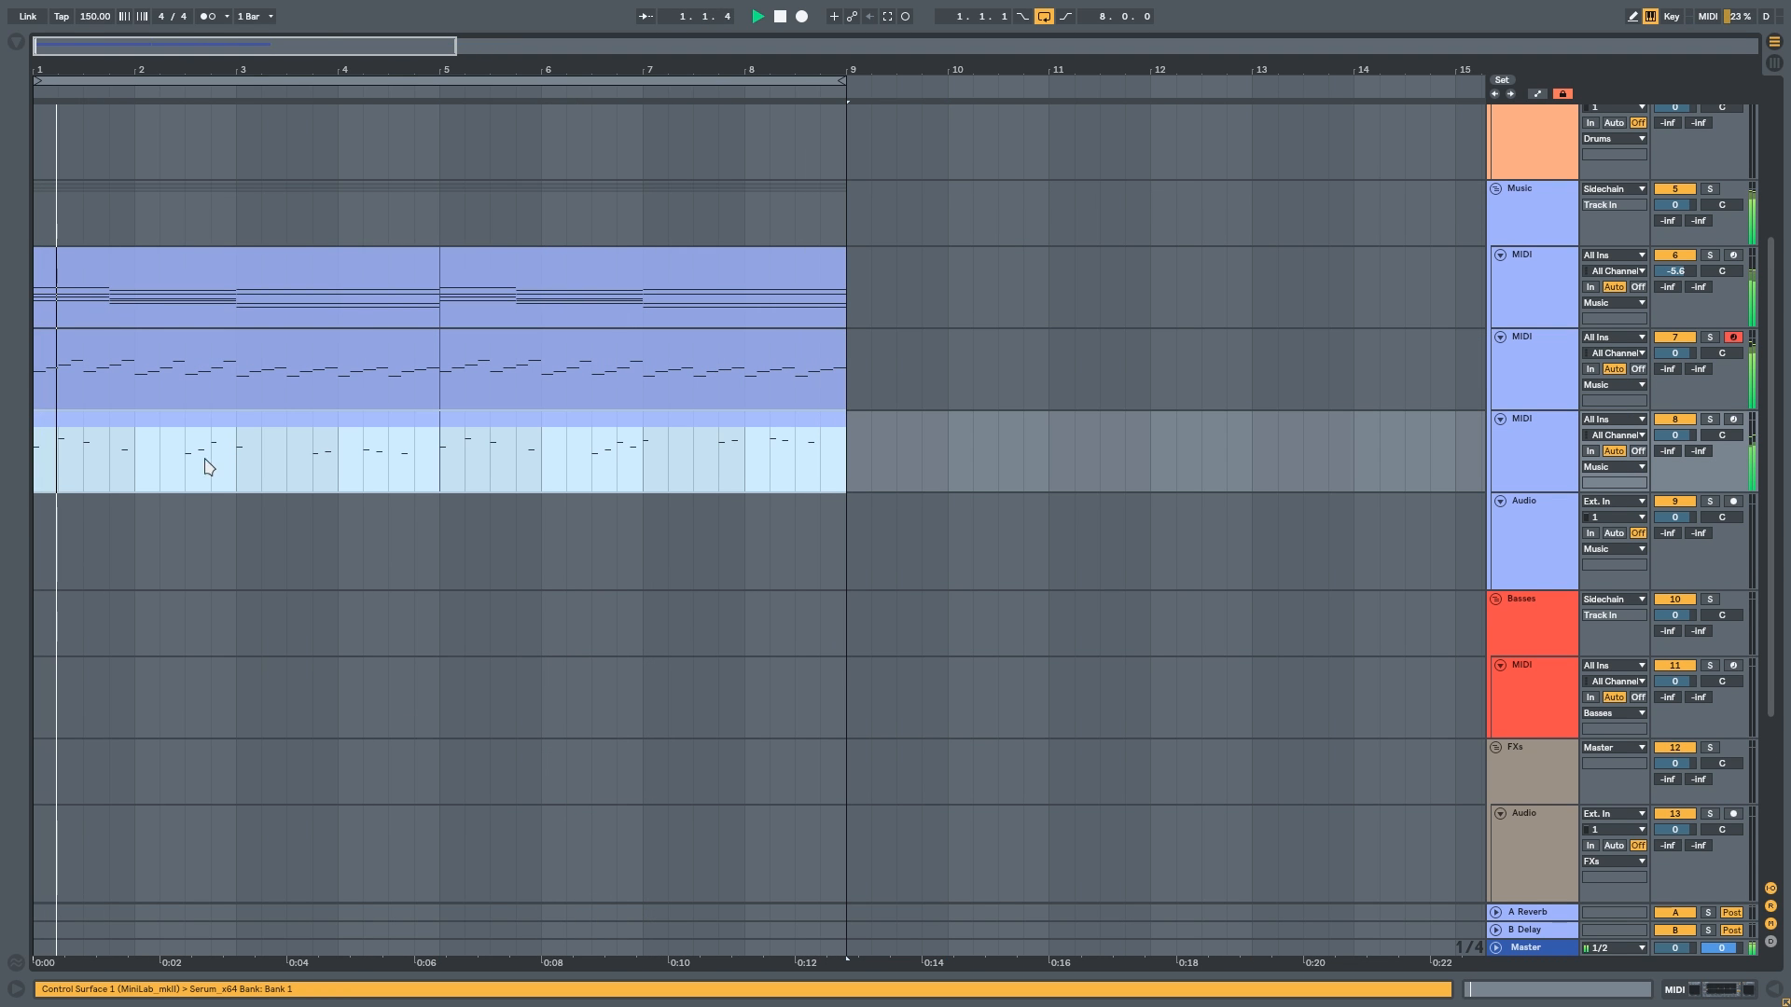
Step: Solo the arpeggio track and shorten envelope 1 of its Serum saw pluck to a 569 ms decay with sustain at -oo dB
scroll(480, 487, "up", 4)
left_click(1676, 346)
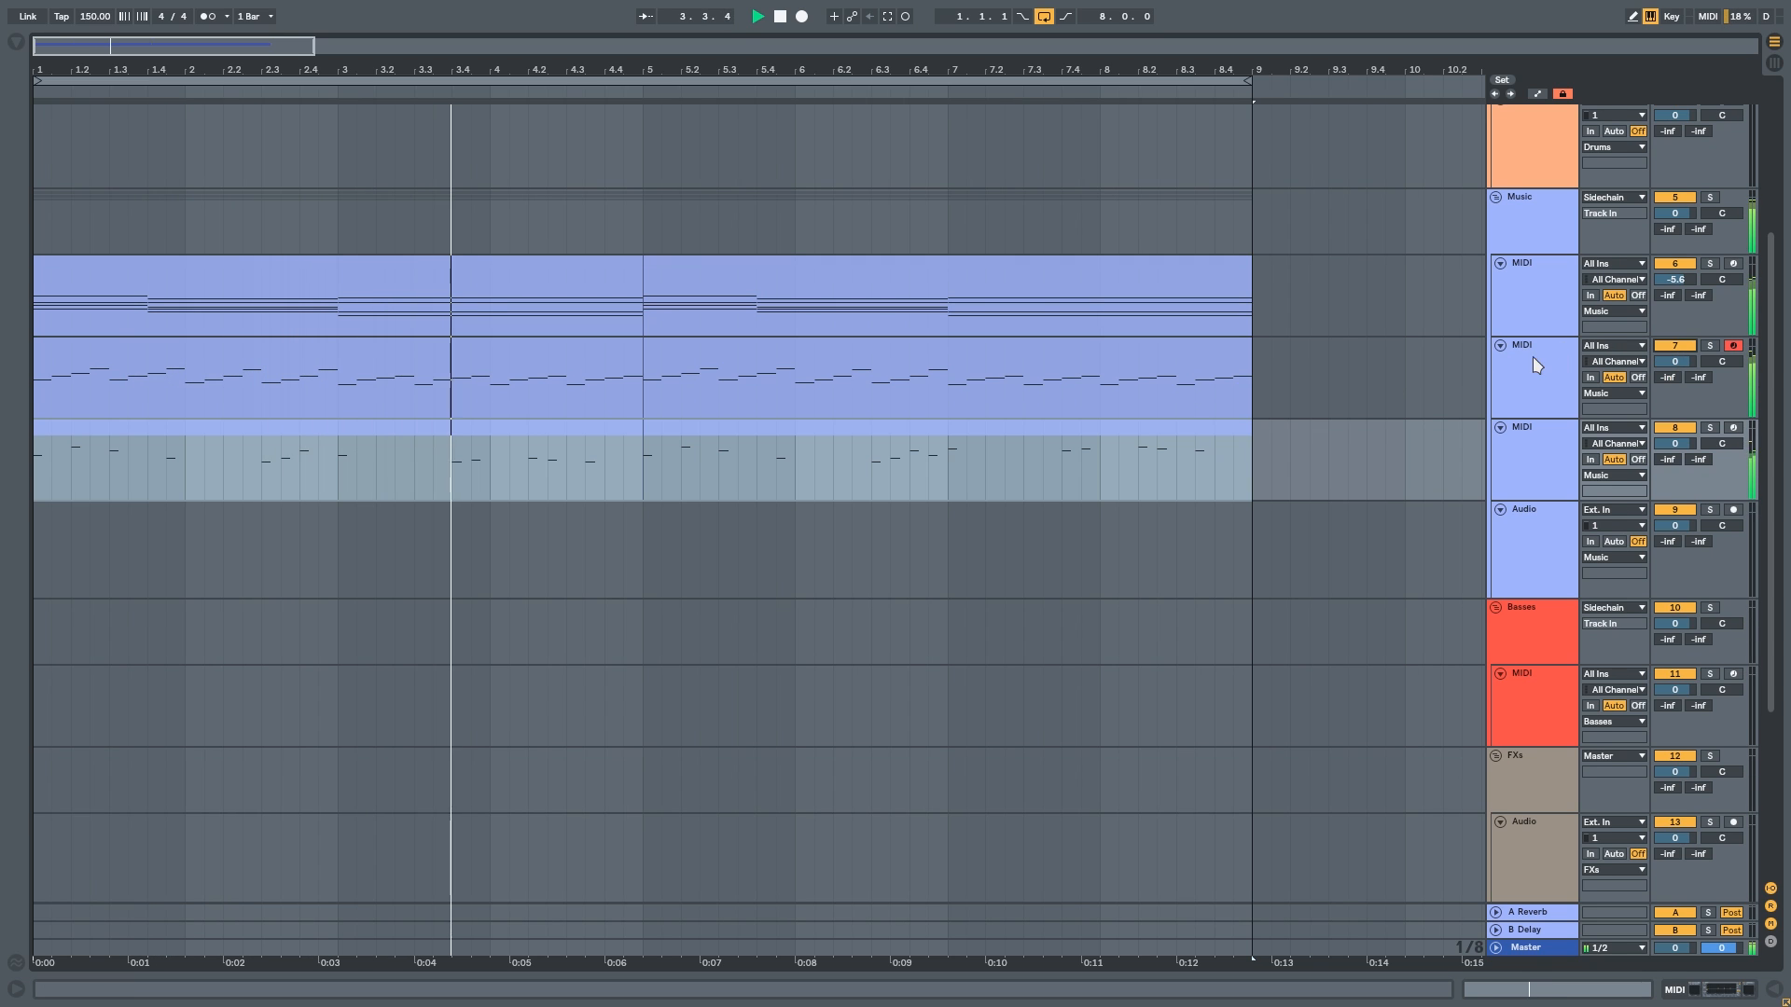
left_click(1675, 345)
left_click(1710, 345)
double_click(1542, 356)
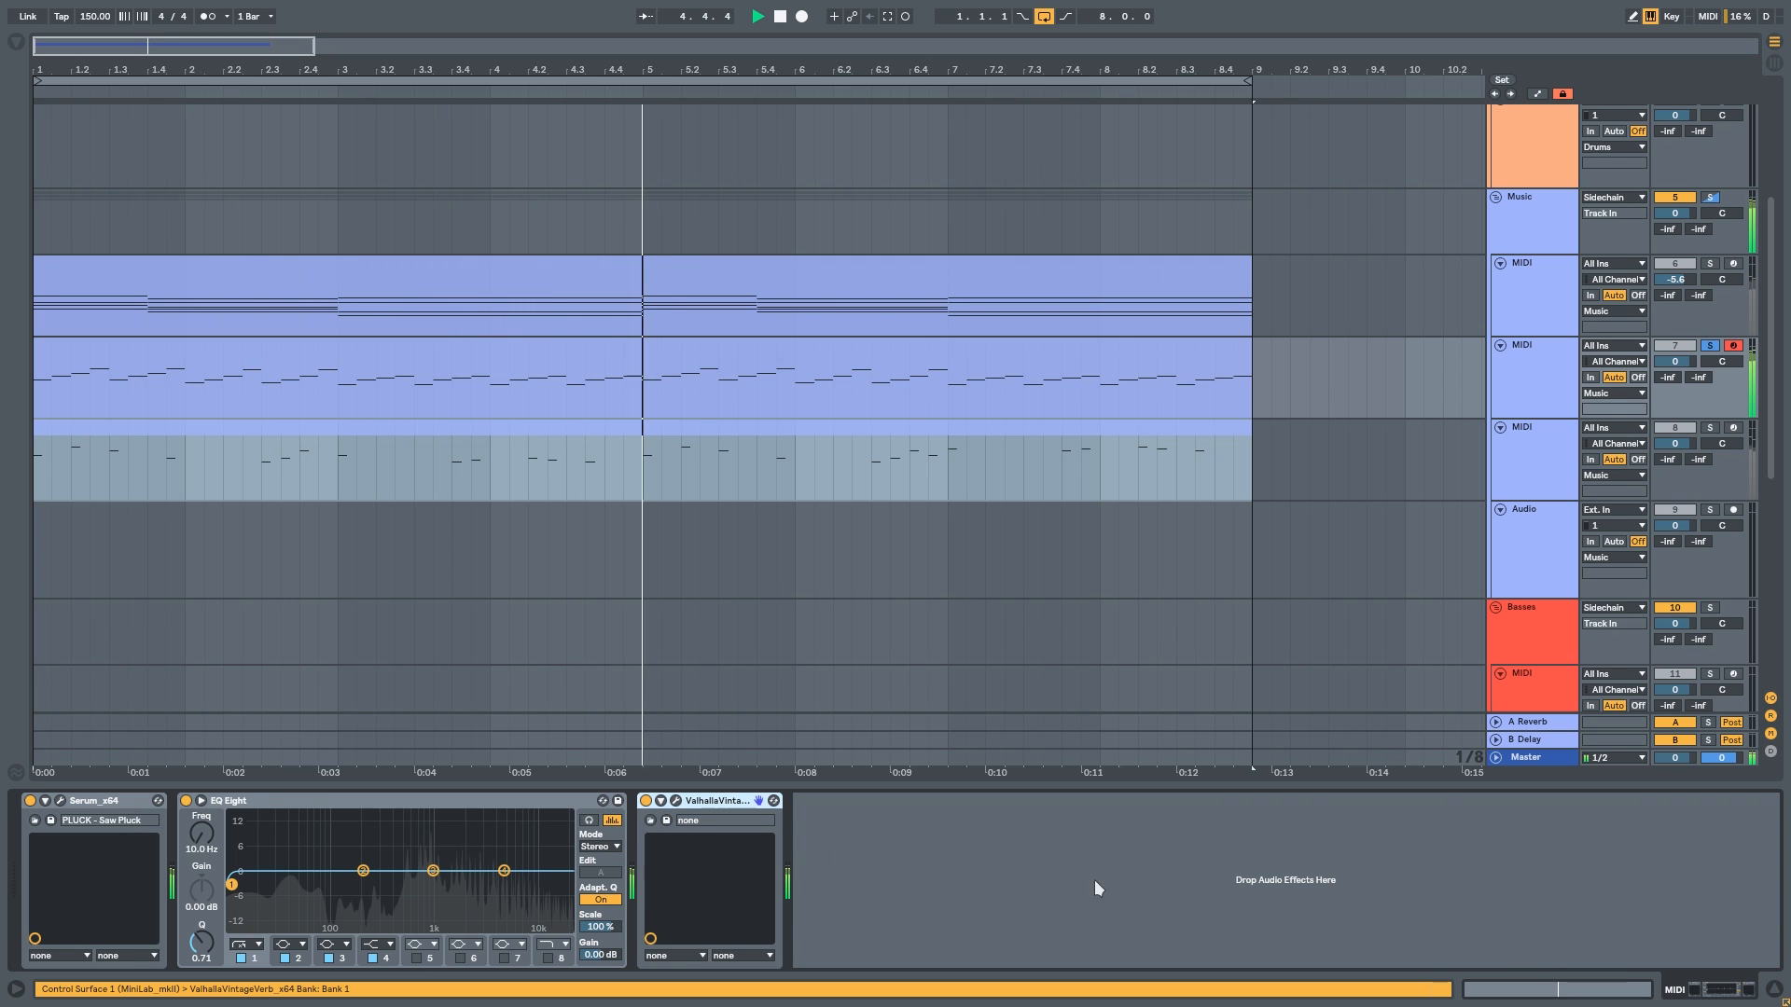
left_click(60, 801)
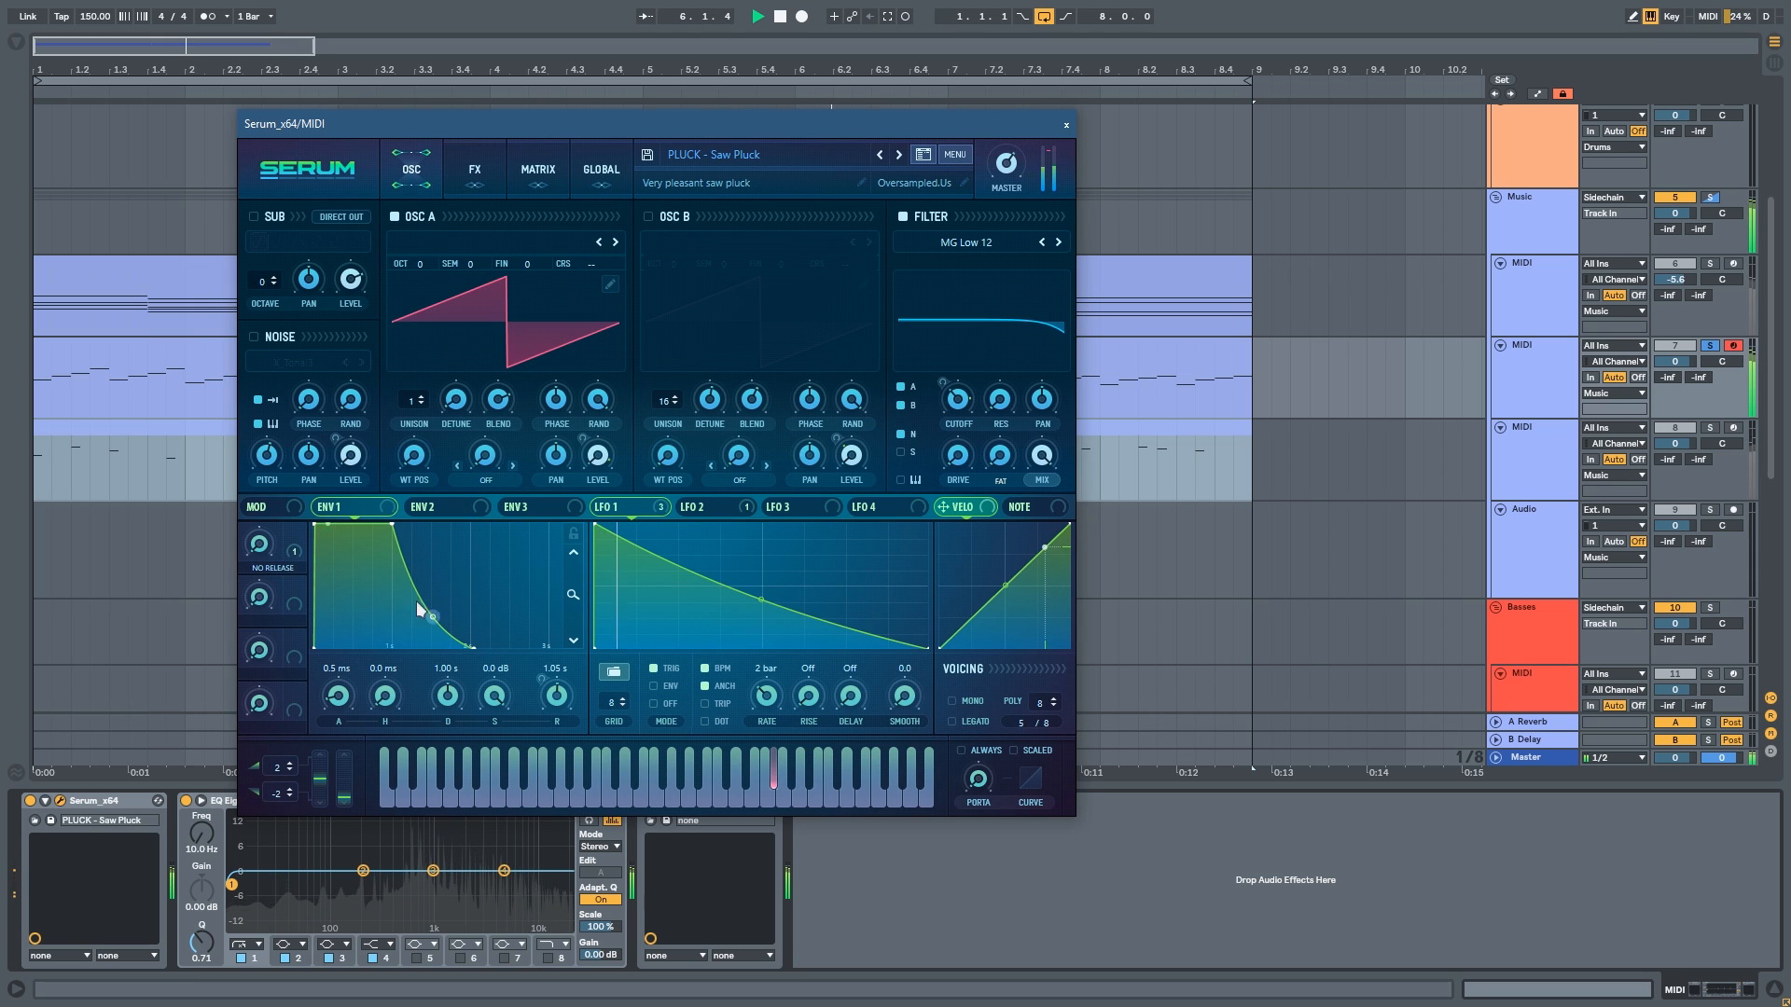
left_click_drag(416, 608, 334, 630)
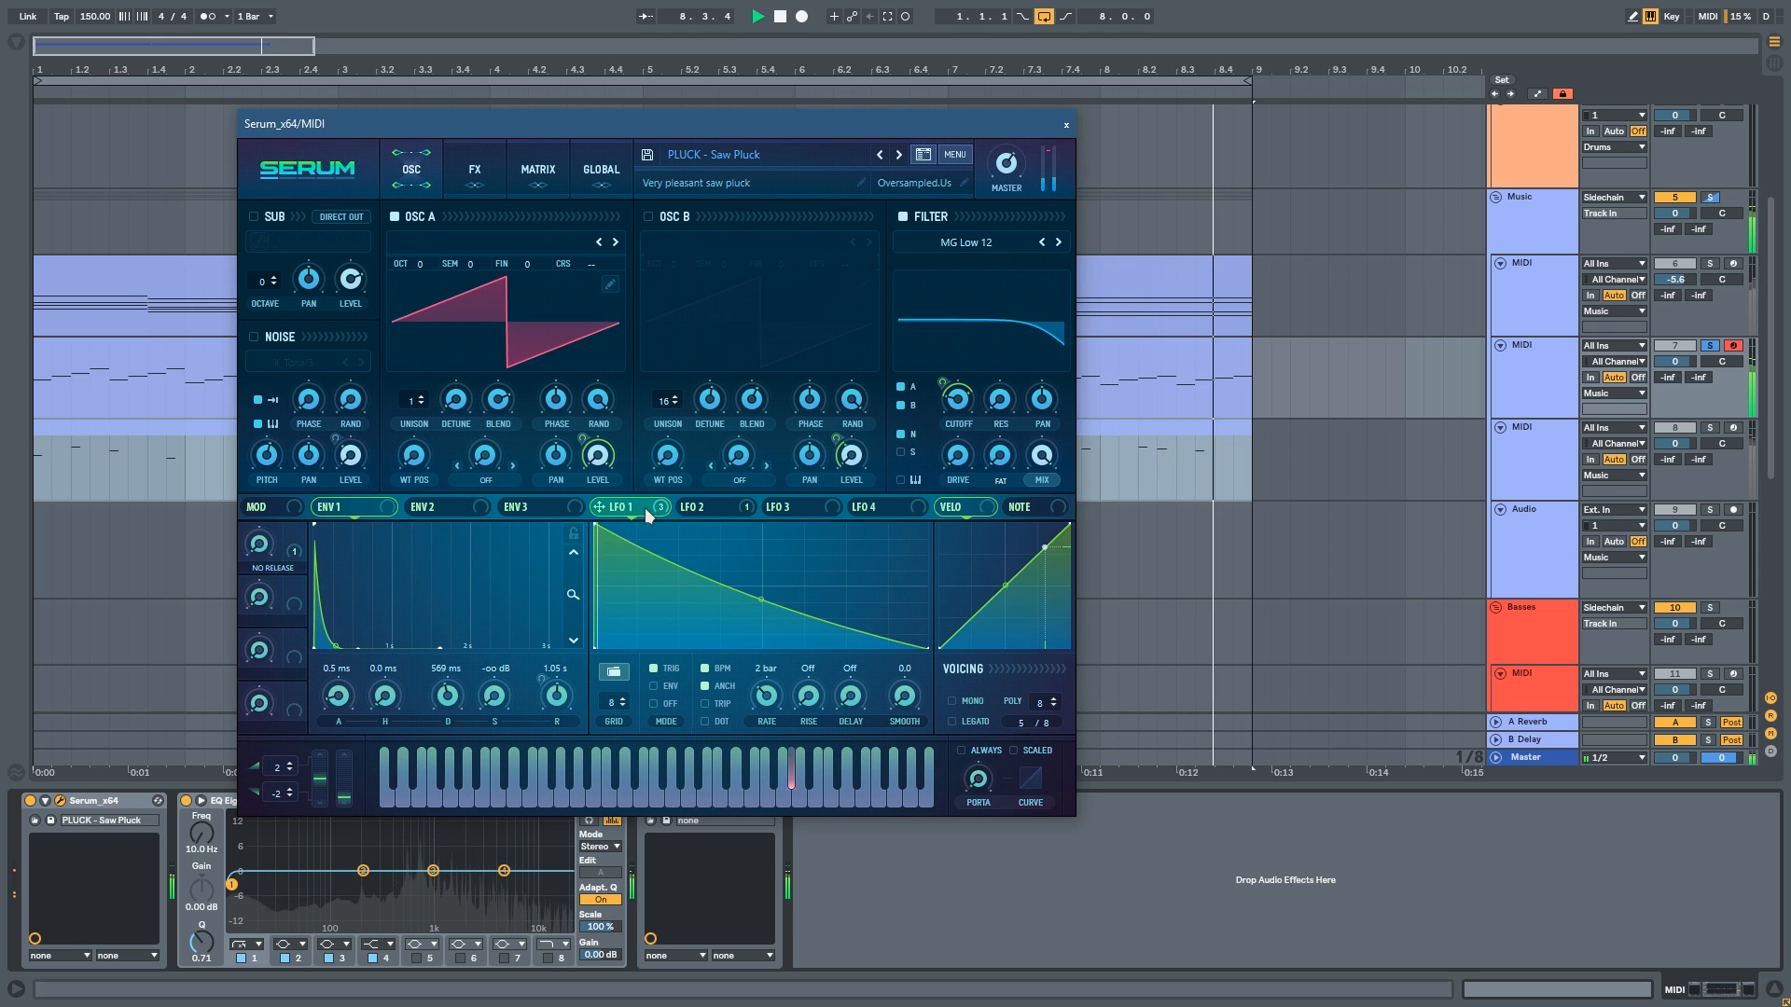
mouse_move(995, 161)
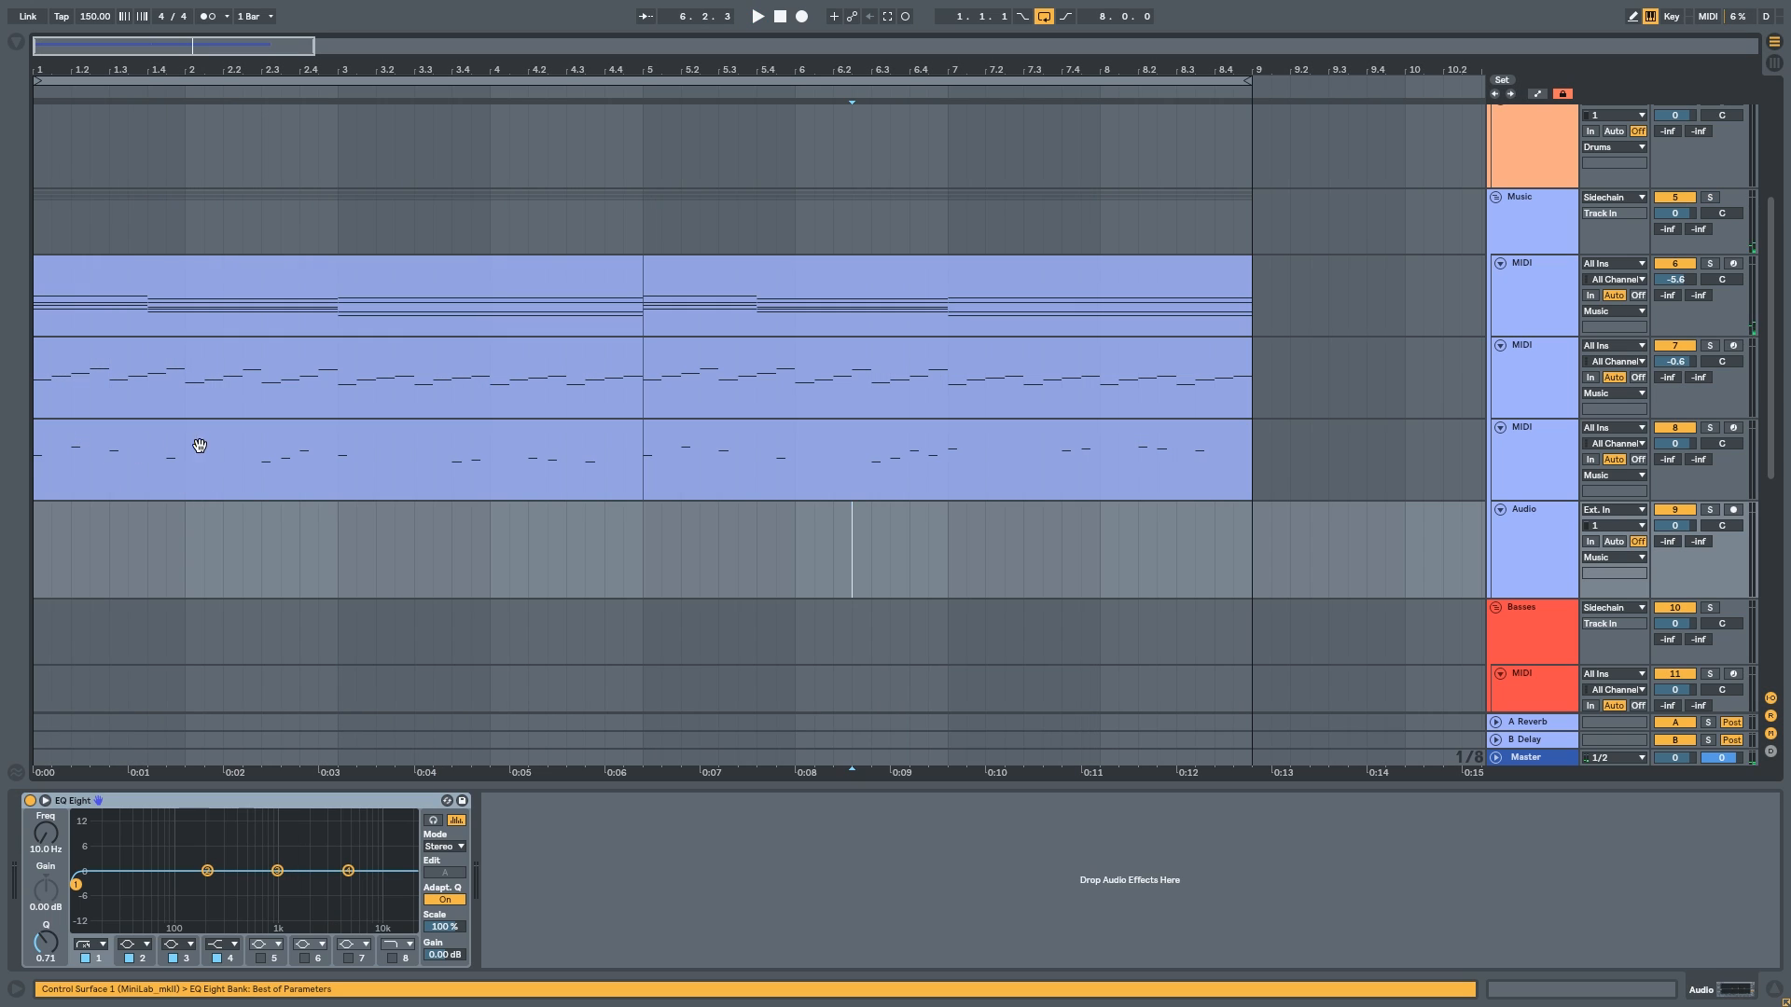
Step: Insert a MIDI track below the pluck melody track and load the Perfect Reece.adg instrument on it
scroll(214, 447, "up", 3)
key("ctrl+alt+b")
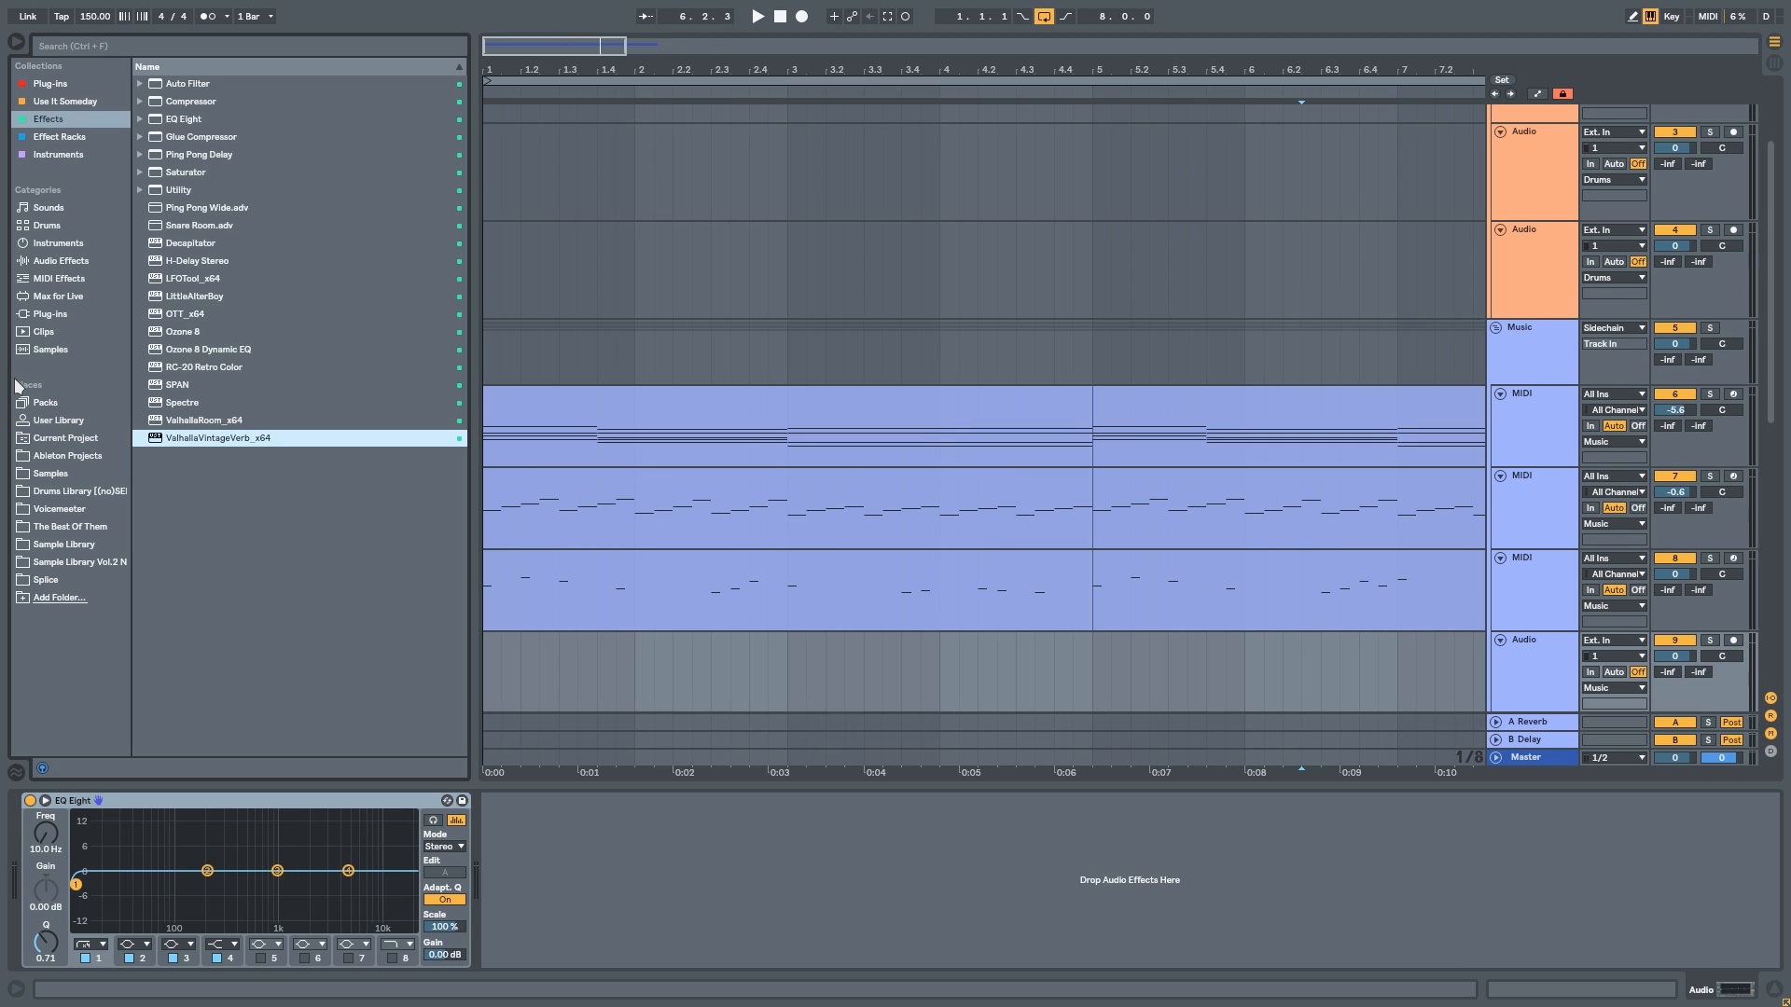
left_click(70, 457)
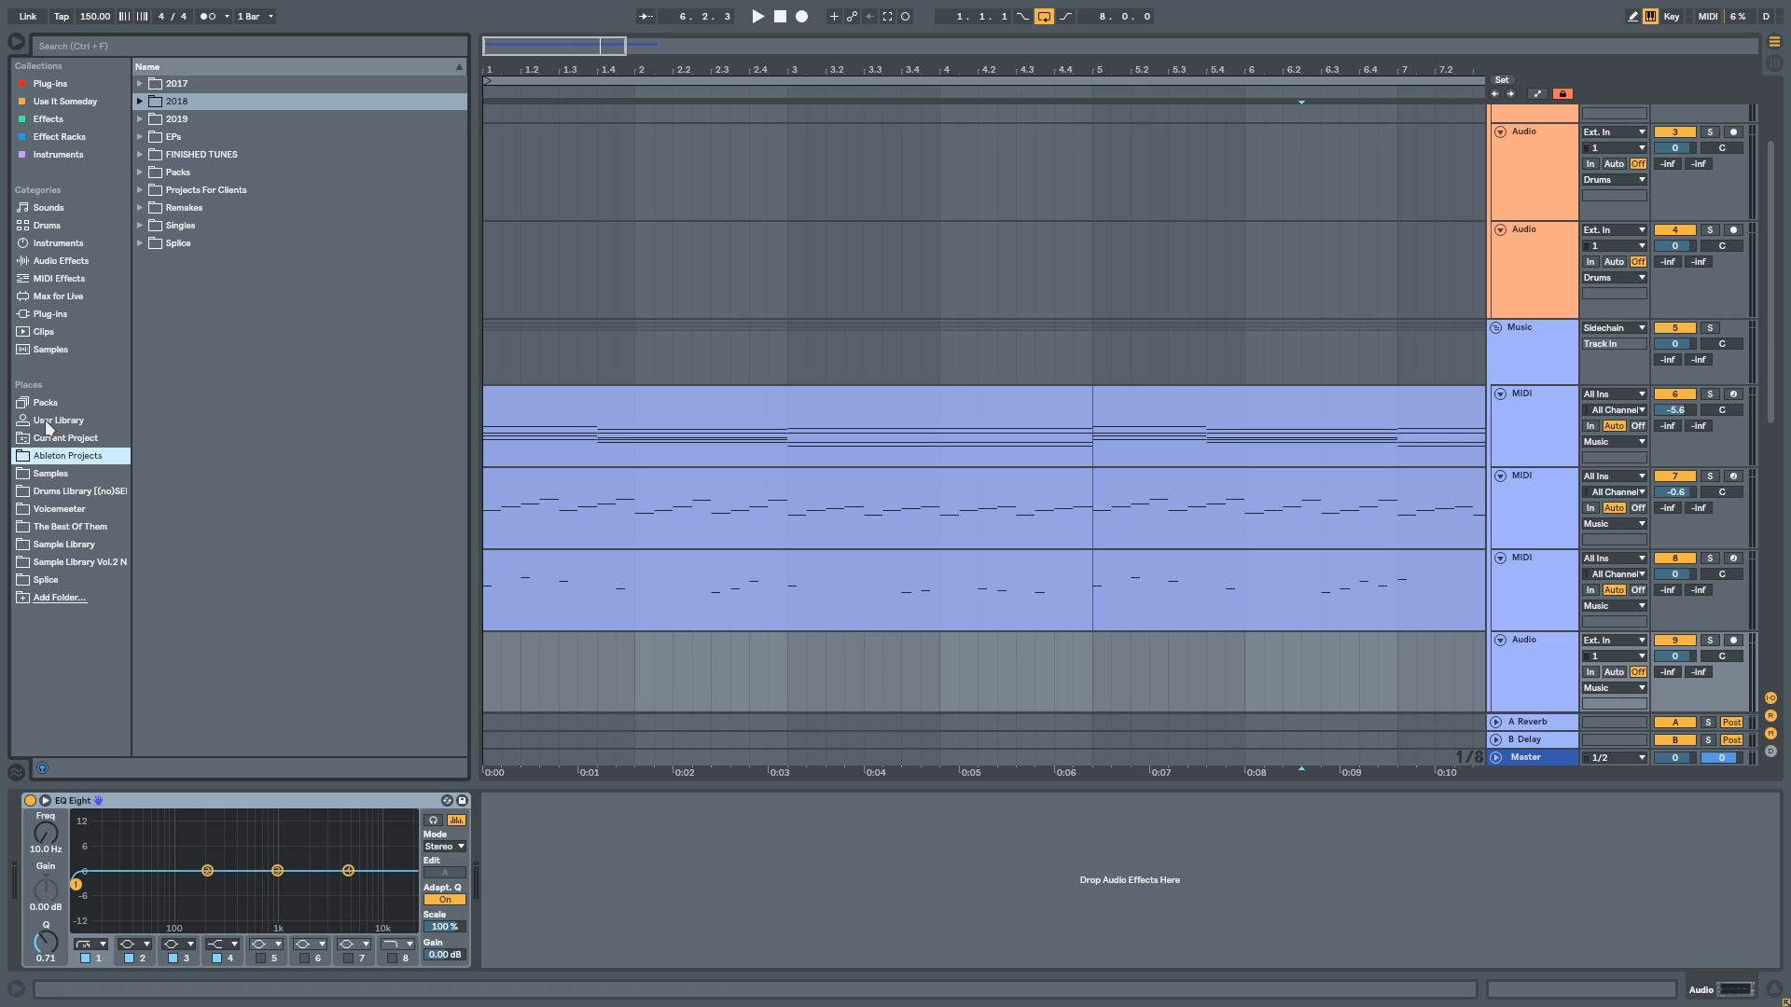
scroll(1358, 573, "down", 3)
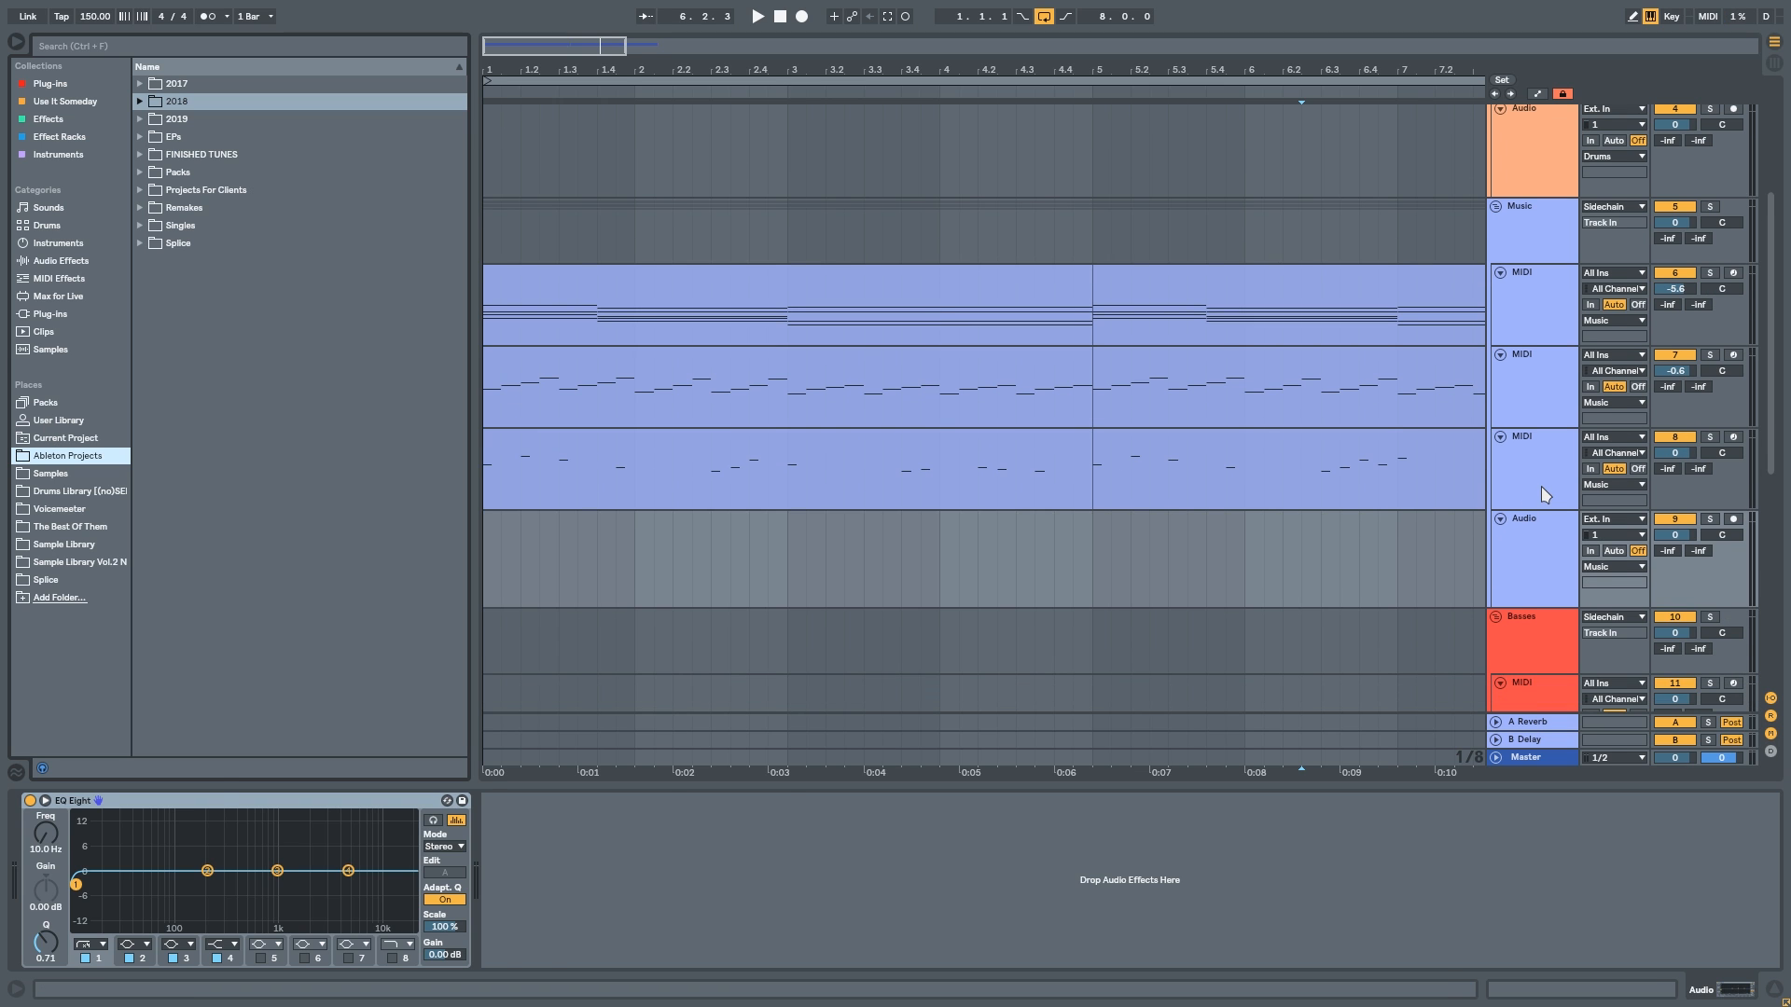
left_click(1541, 489)
key("ctrl+shift+t")
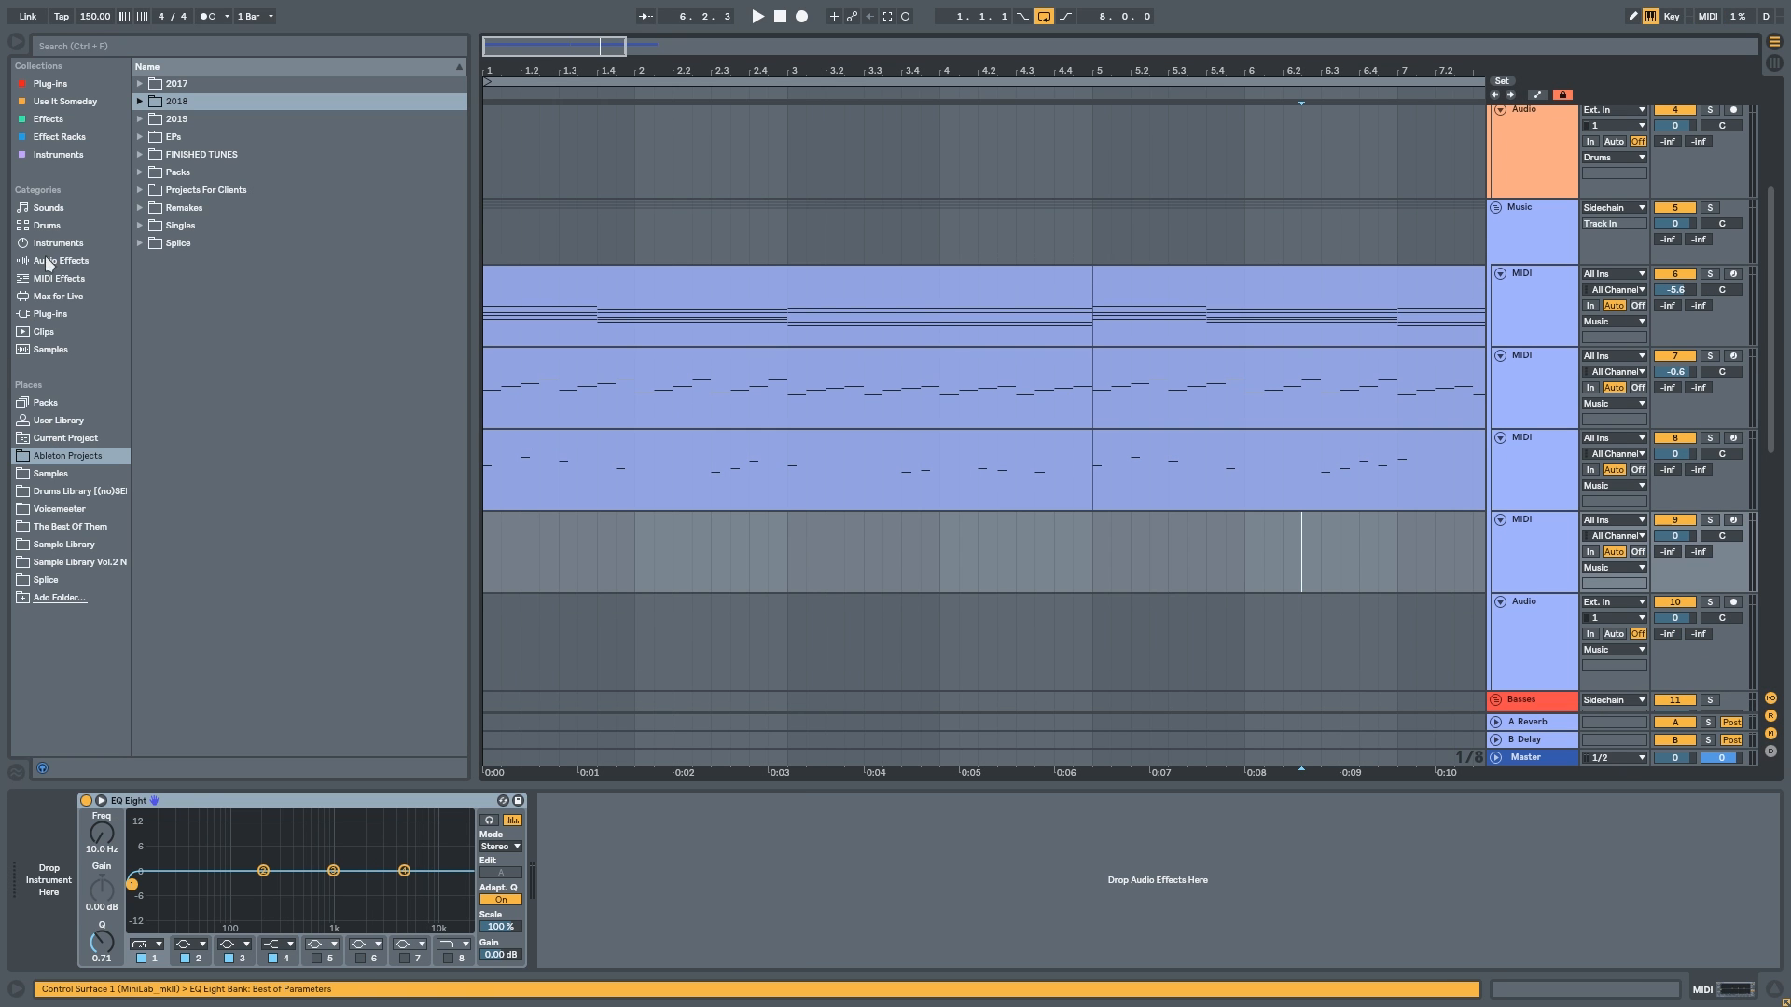
left_click(48, 120)
left_click(63, 104)
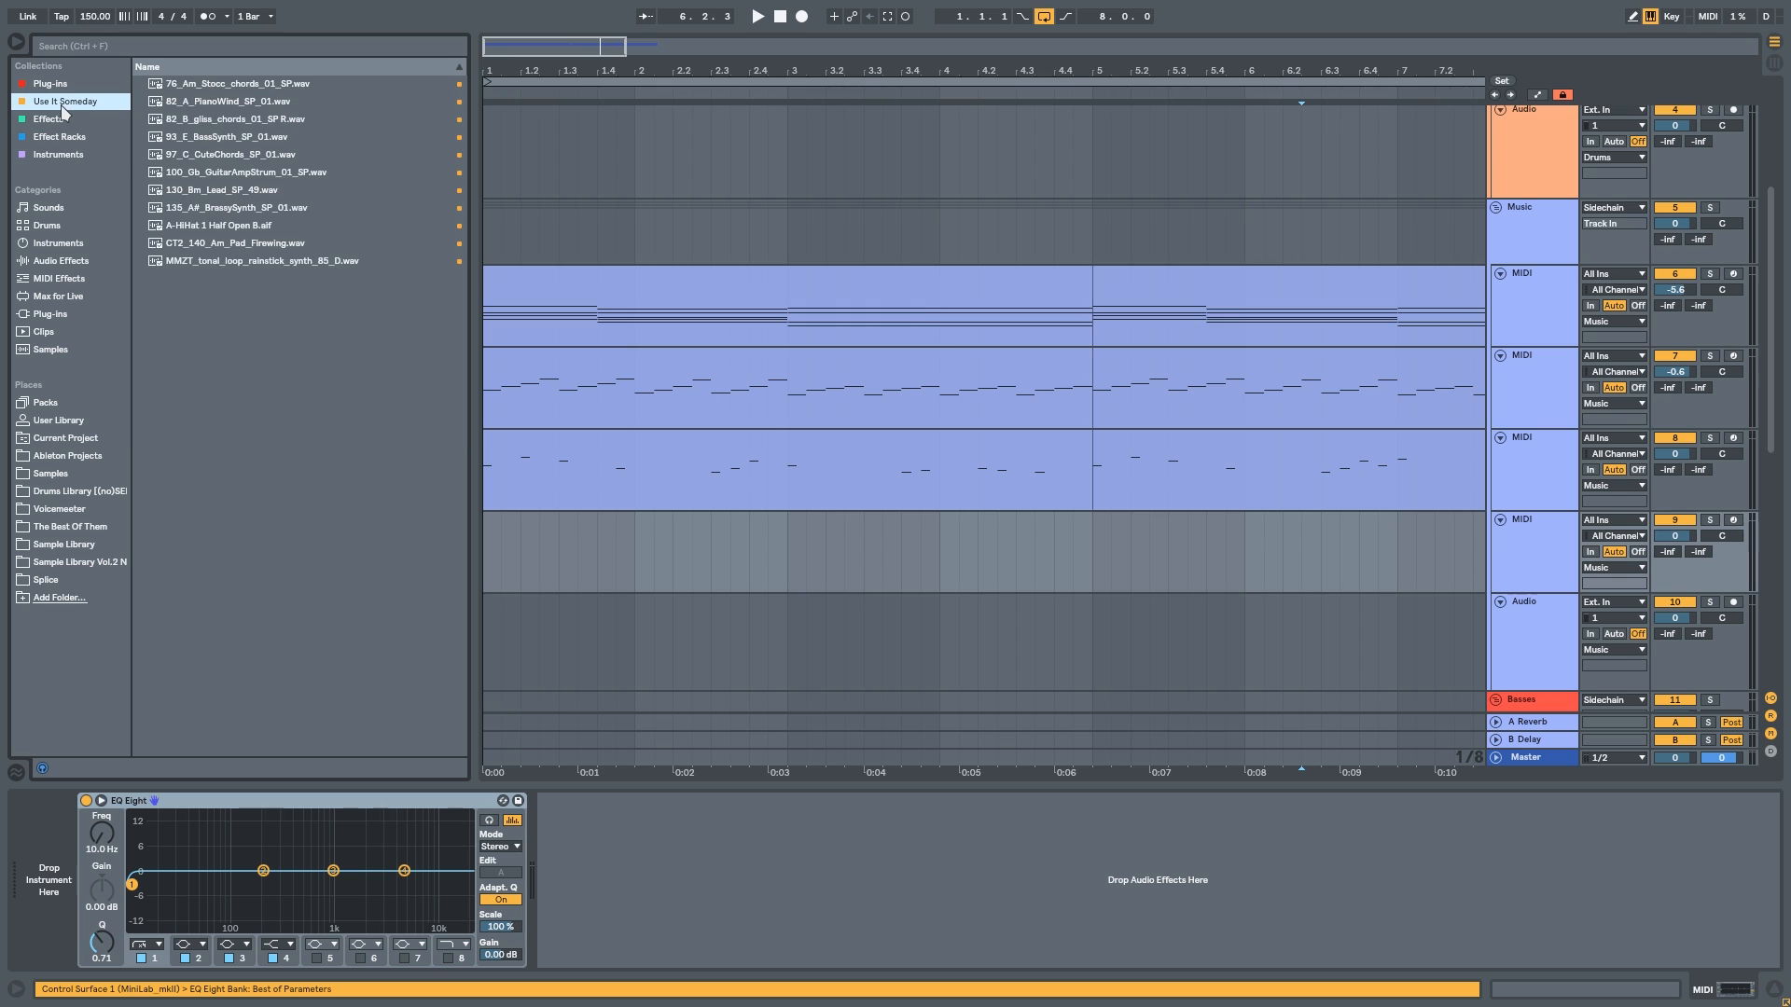
left_click(84, 157)
double_click(201, 246)
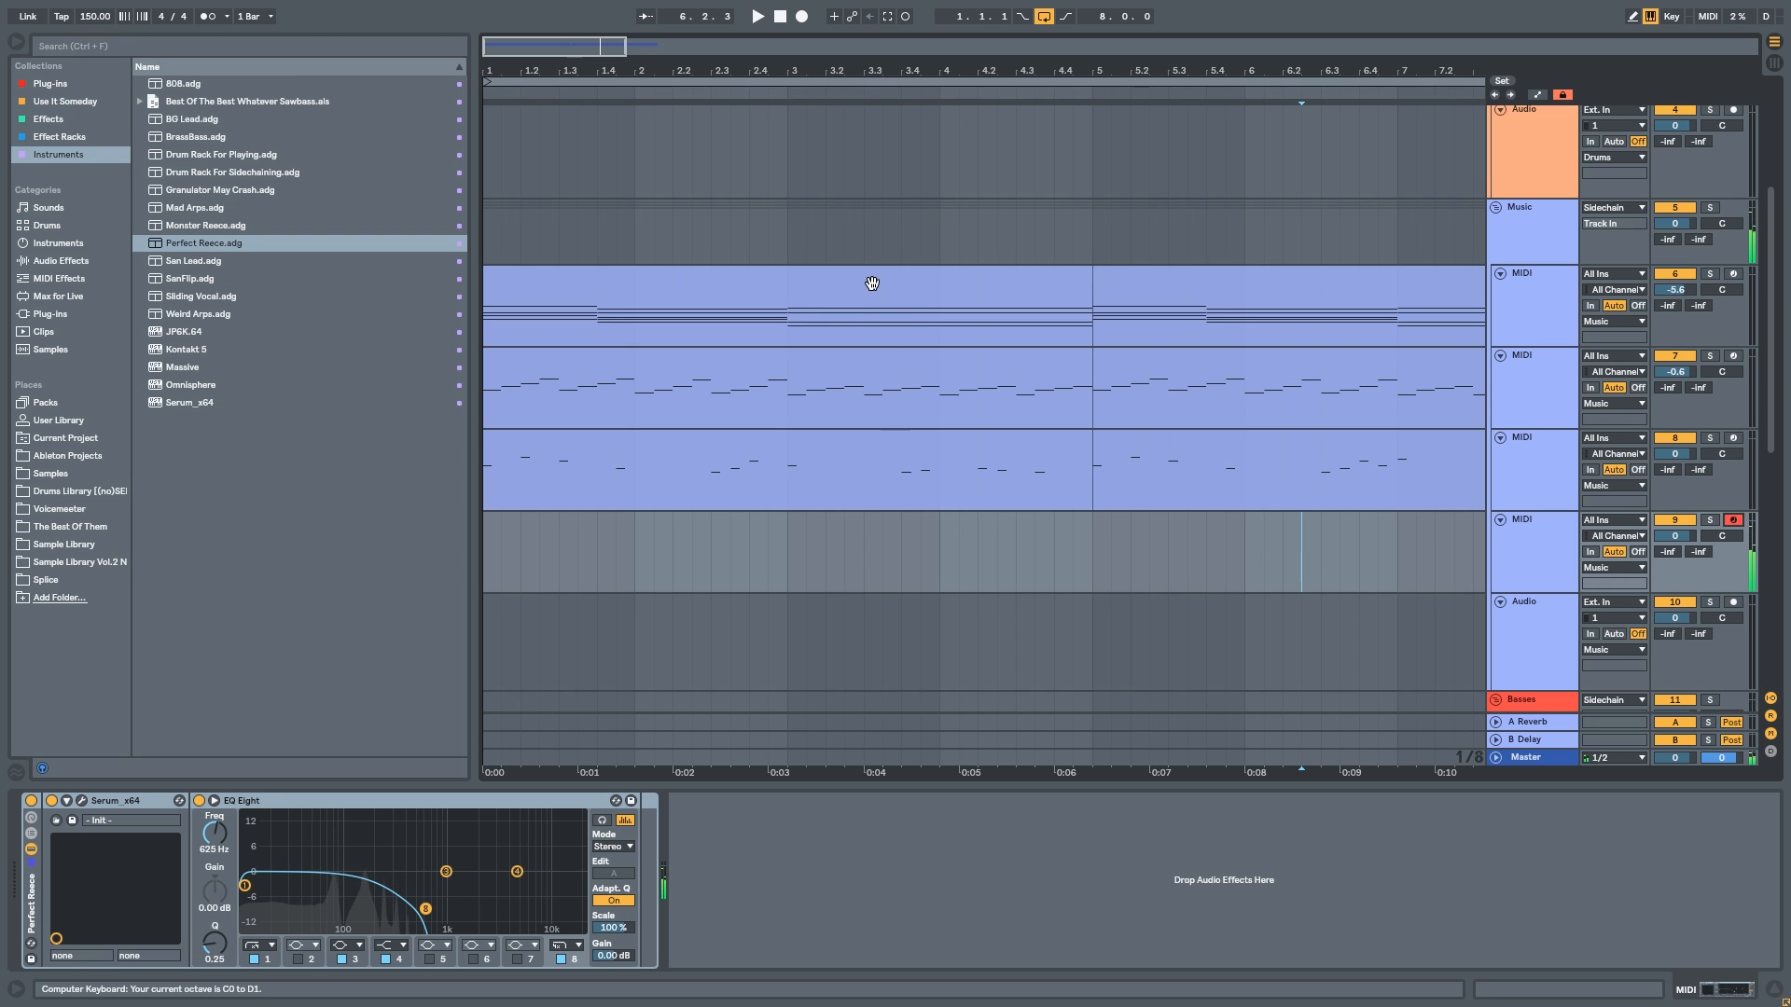
Step: Copy the chord clips to the Perfect Reece track and delete the first clip's upper notes, leaving only F#2, D#2 and B1
left_click_drag(872, 283, 831, 523)
double_click(831, 524)
left_click_drag(337, 554, 384, 359)
key("Delete")
left_click_drag(708, 299, 752, 588)
key("Delete")
left_click_drag(1102, 640, 1120, 387)
key("Delete")
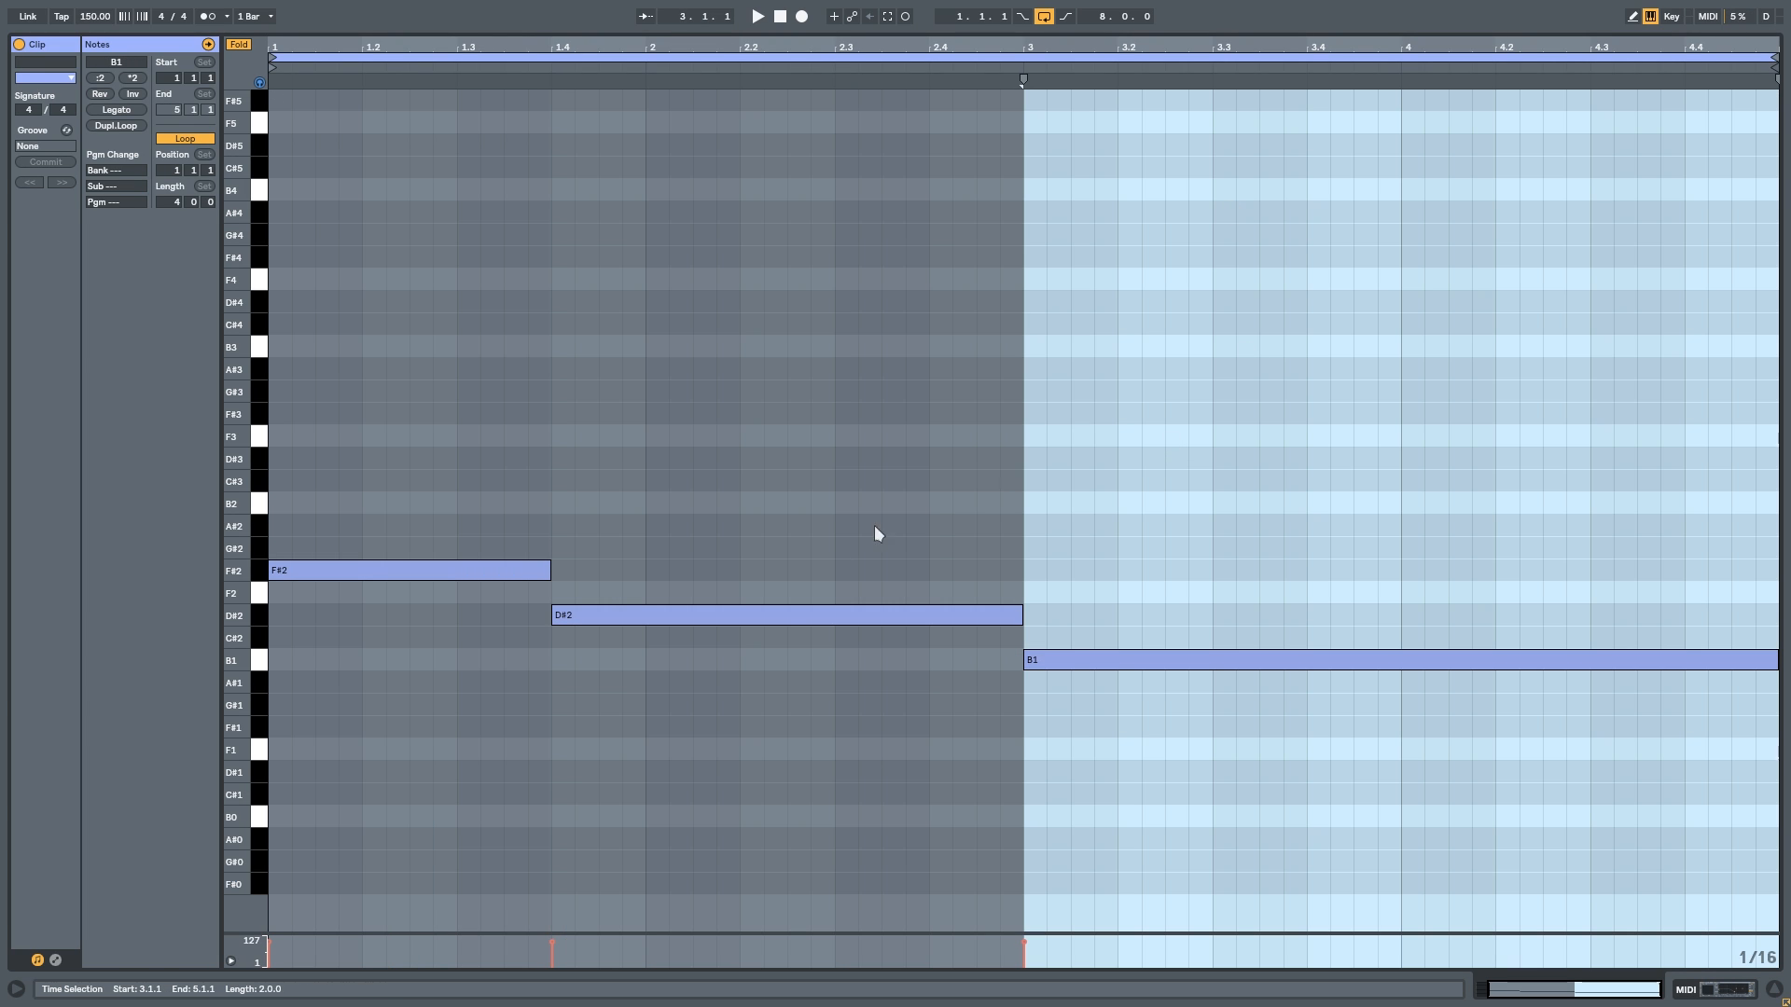
Step: Transpose the bass notes so that the line runs F#1, D#1 and B1, and play it back in the arrangement
left_click_drag(1085, 805, 1233, 410)
key("shift+Up")
left_click_drag(1316, 176, 47, 900)
key("shift+Down")
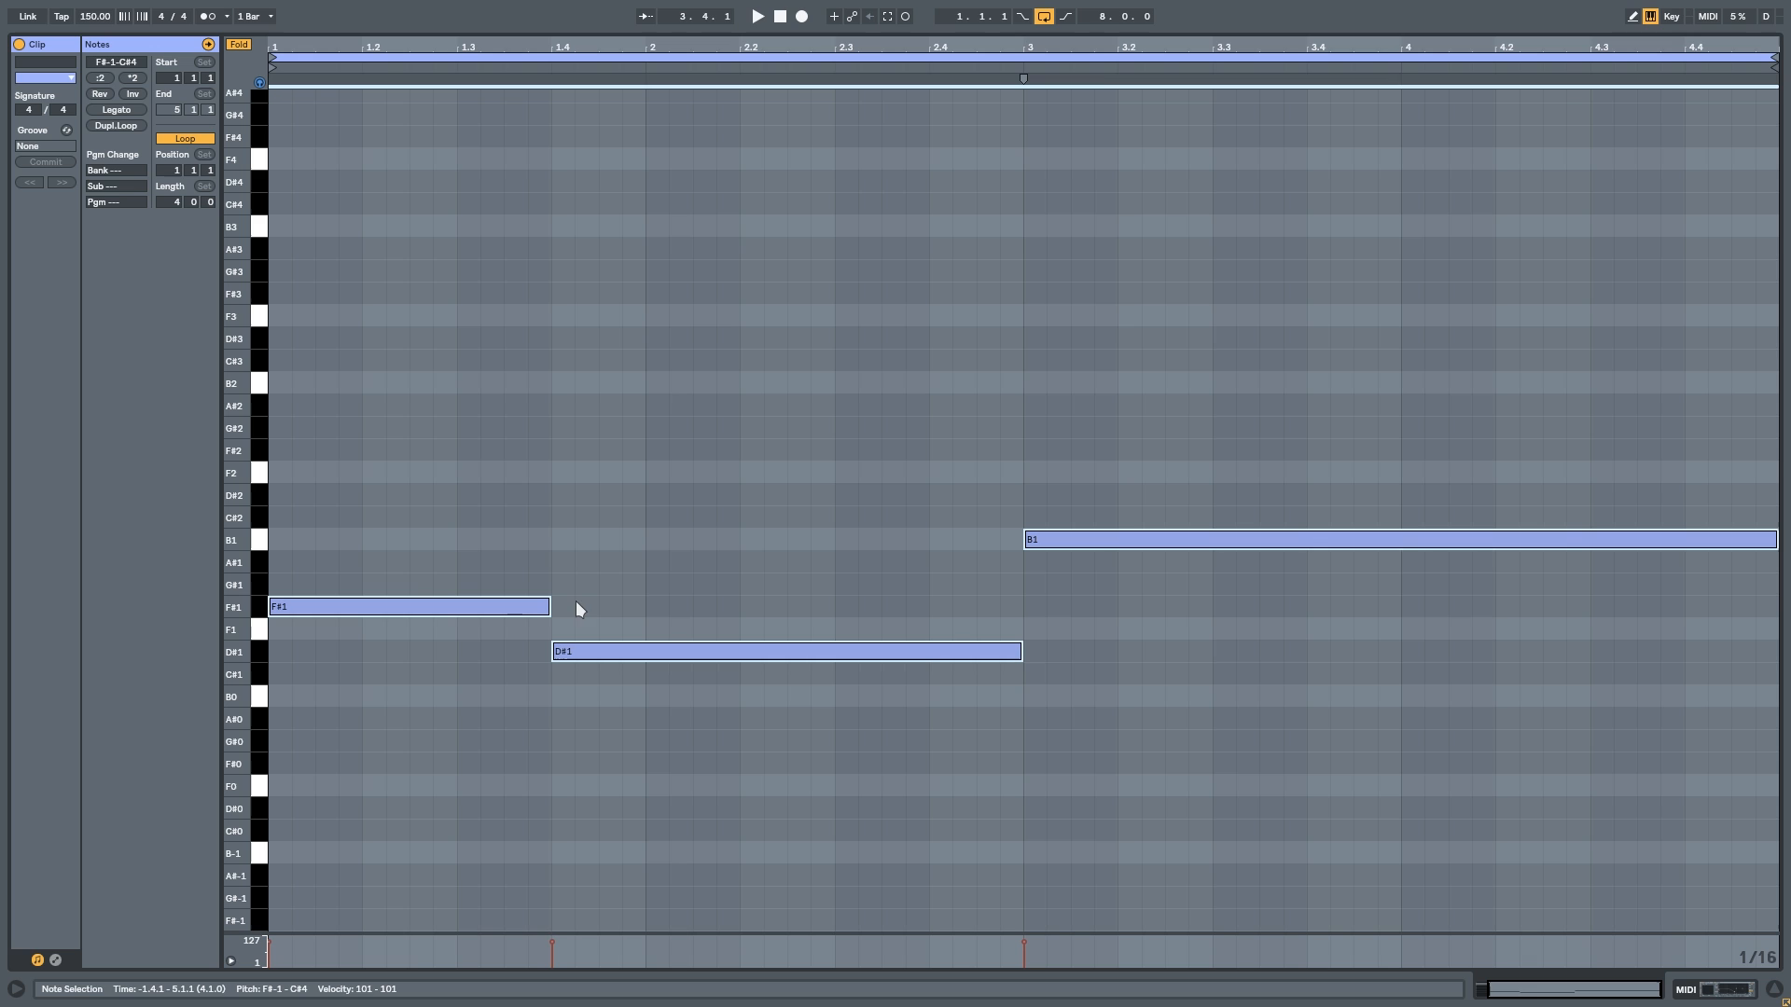
key("space")
key("Tab")
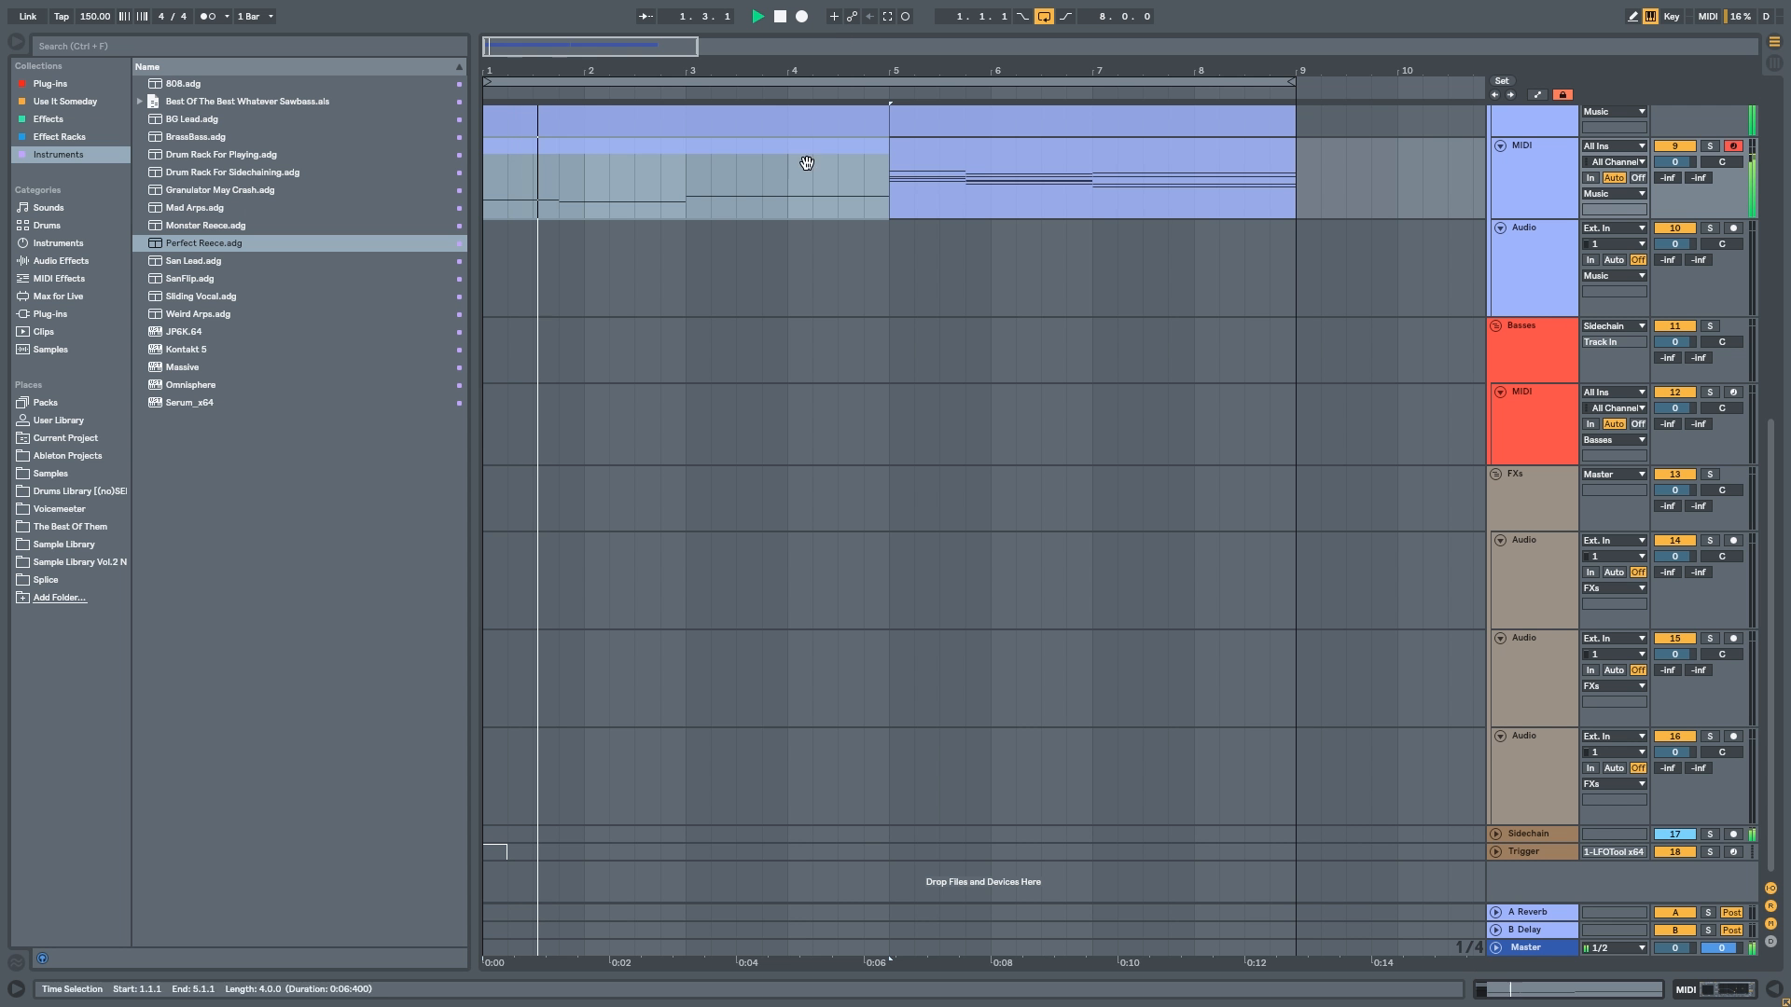
Step: Duplicate the bass clip over bars 5 to 8 and listen to it with the other tracks
key("ctrl+d")
scroll(679, 504, "up", 2)
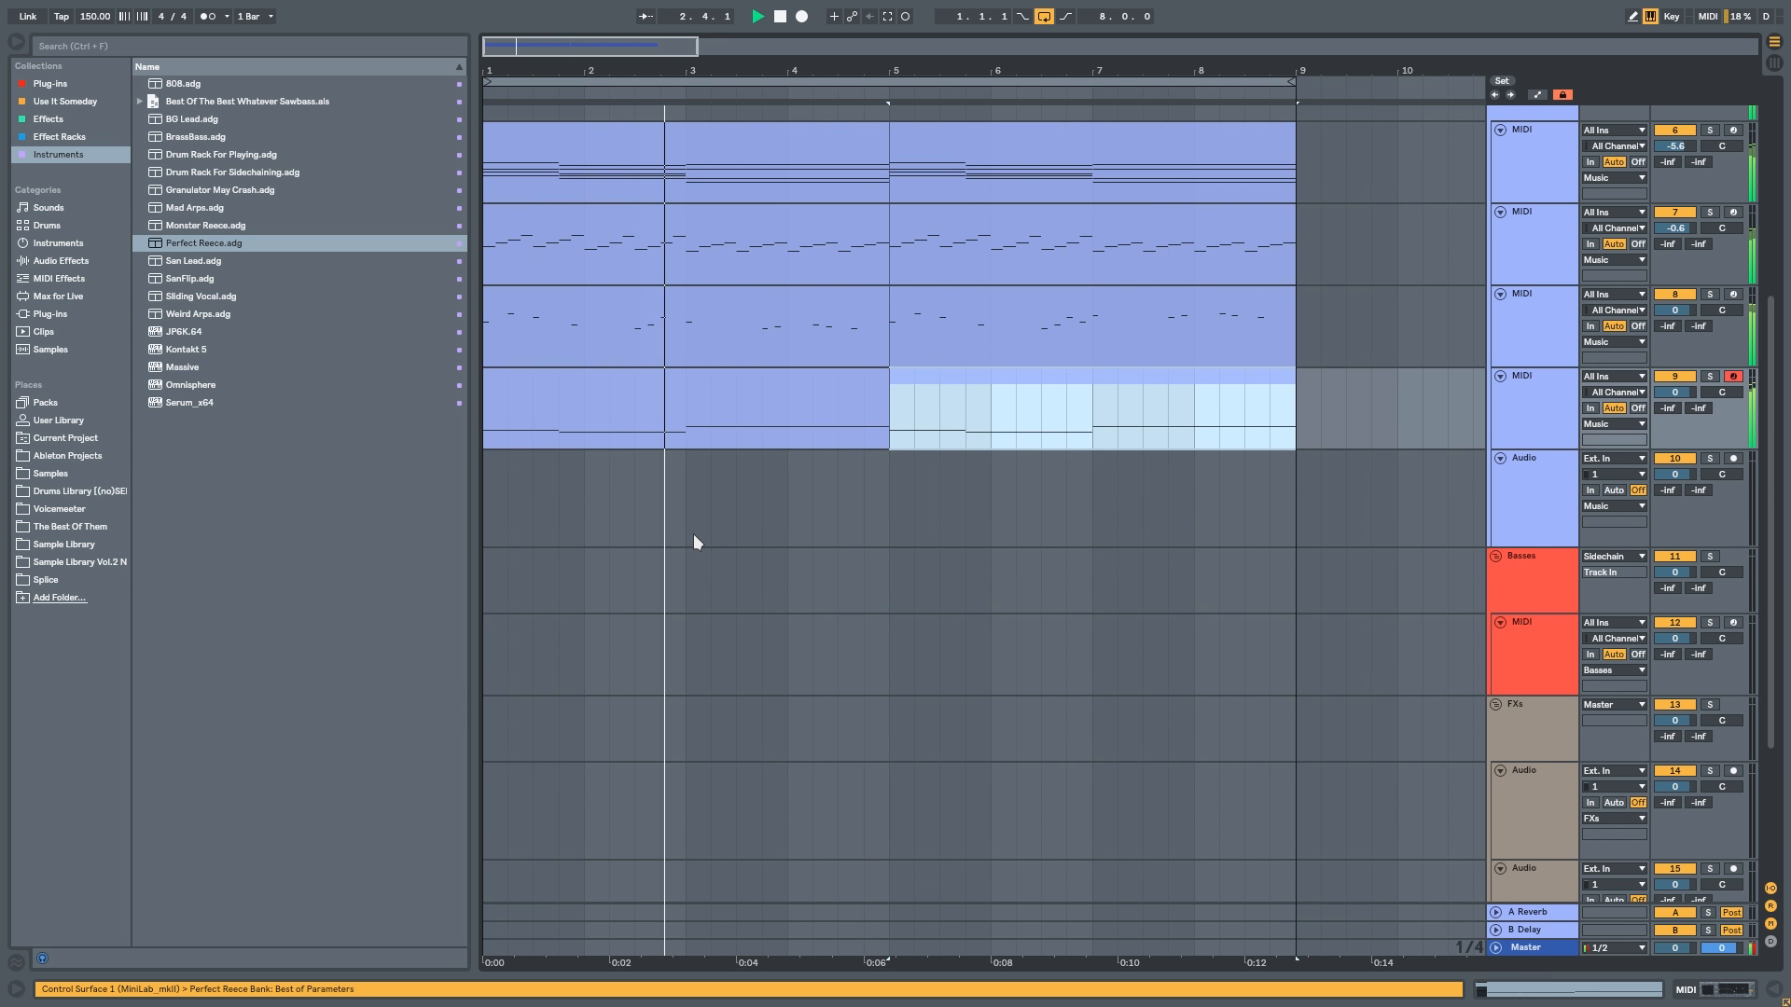
left_click(965, 418)
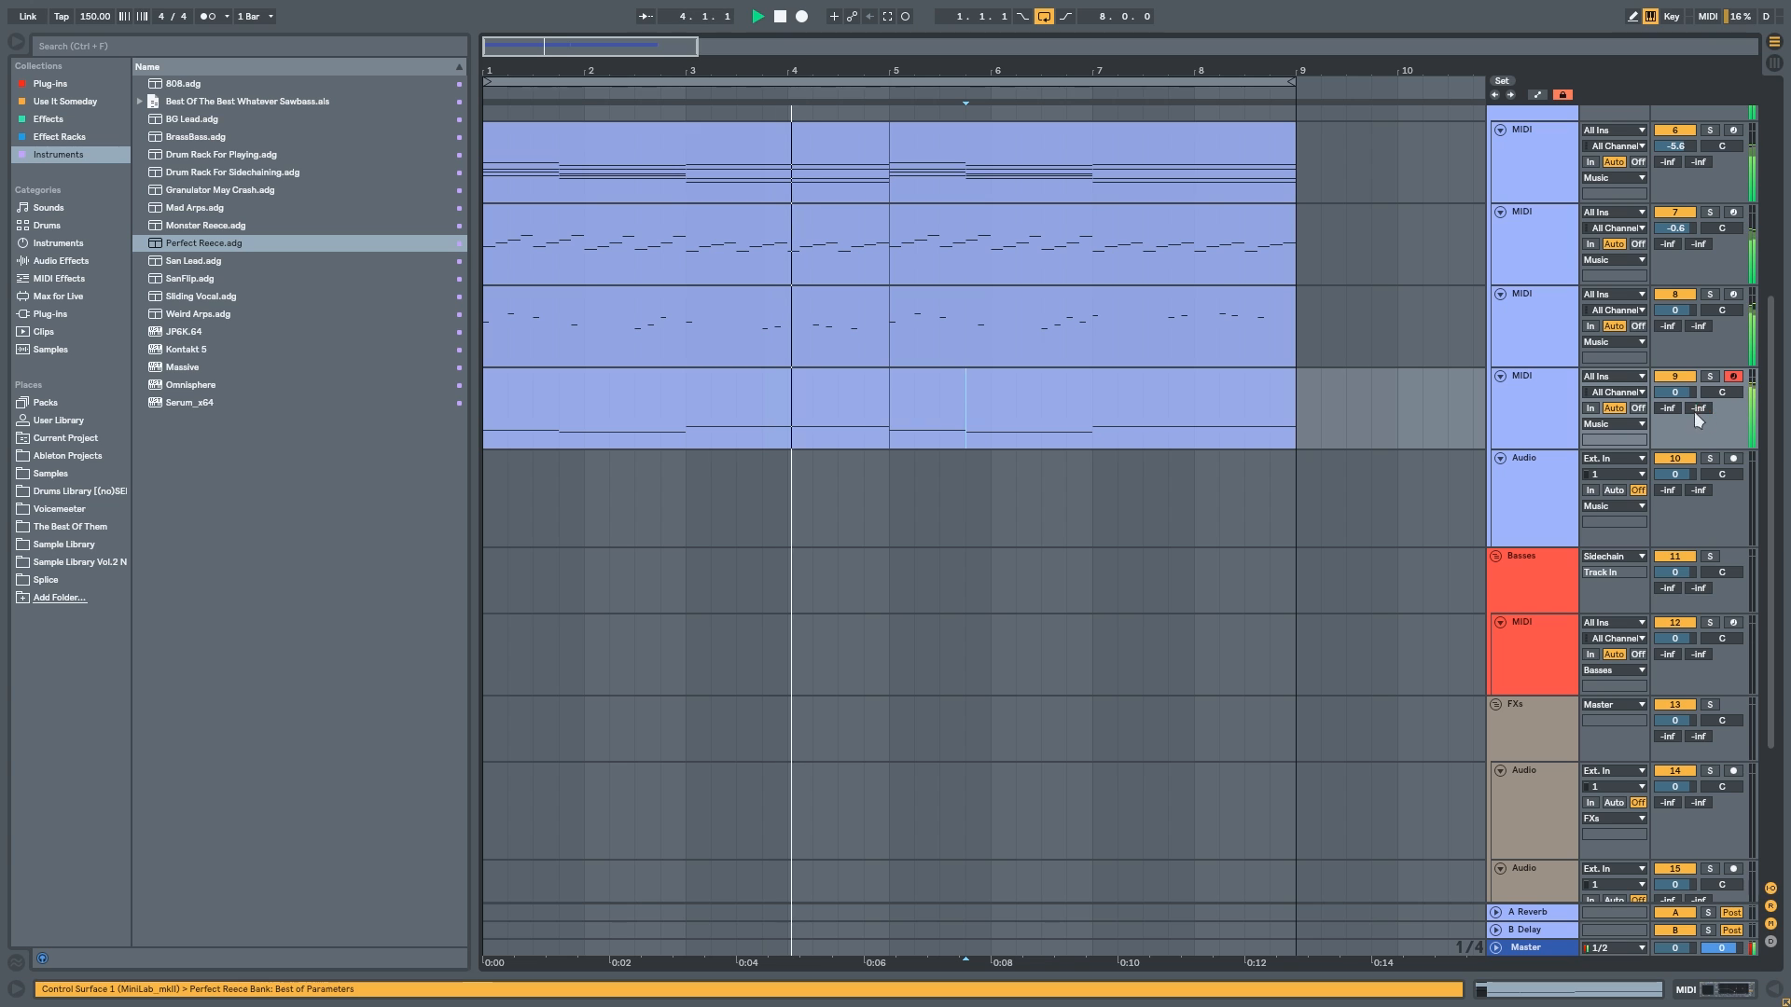
Step: Bring in the Drums group from chilin w padz.als and move its MIDI clip to the start of the arrangement
scroll(914, 559, "up", 3)
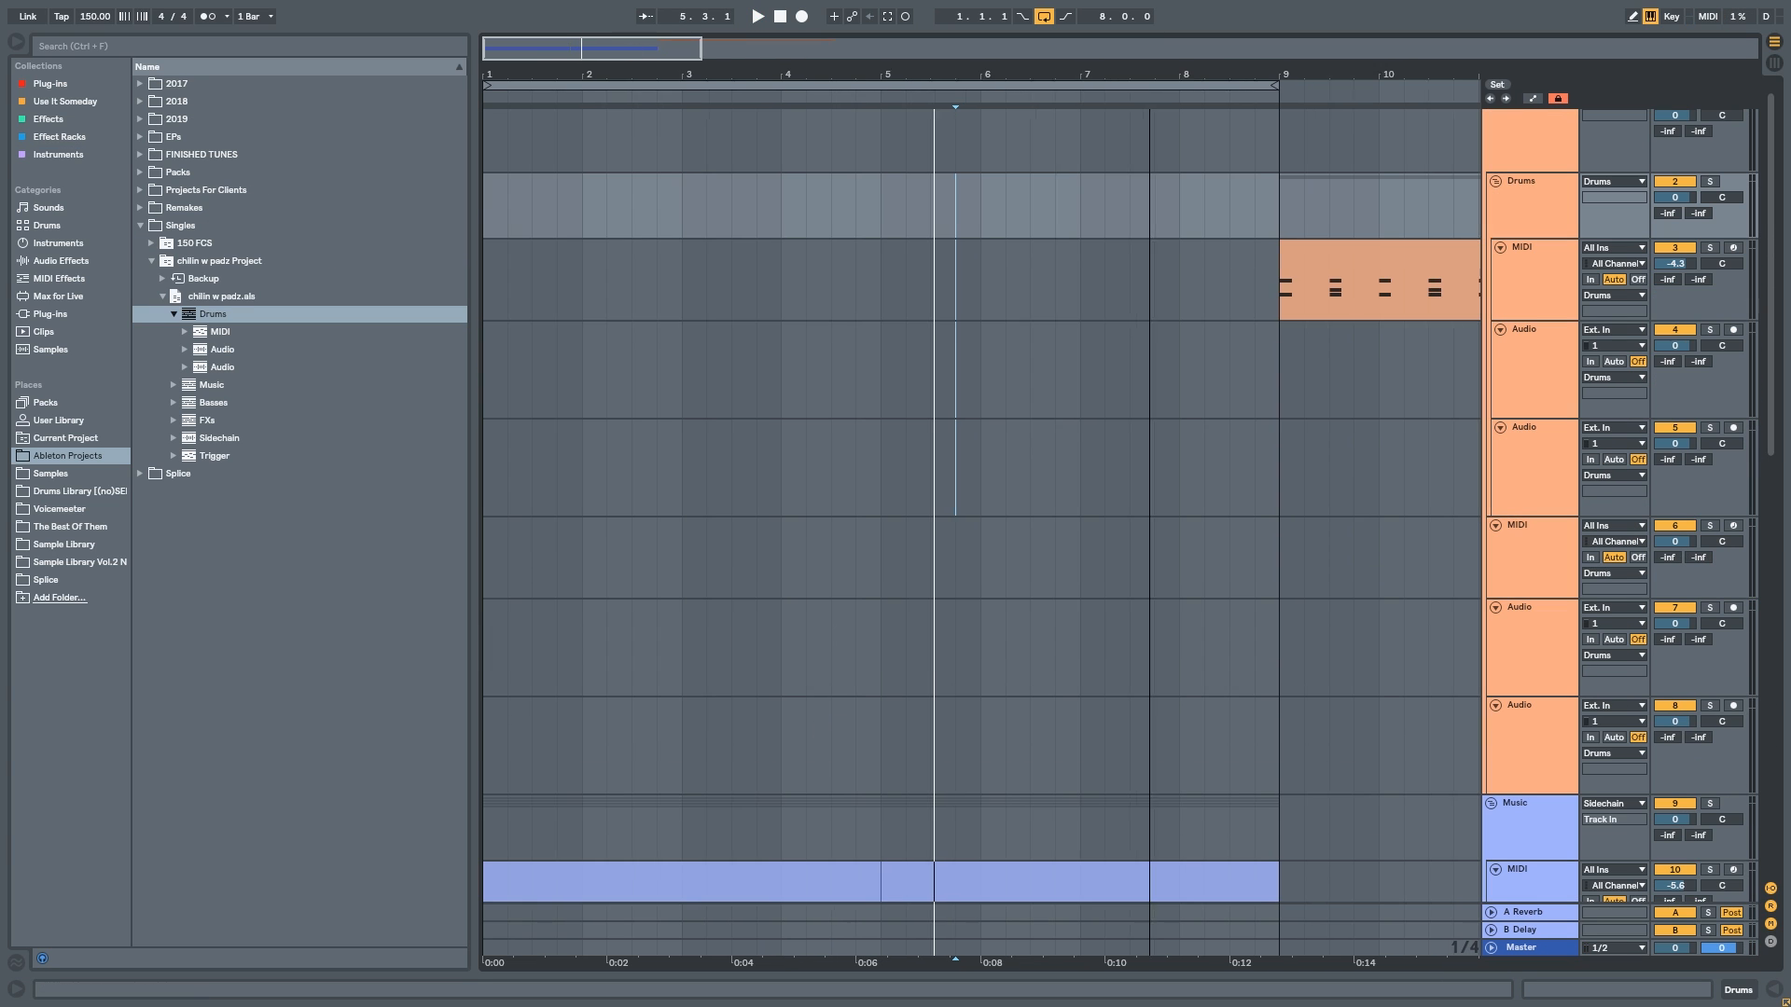
left_click_drag(1150, 74, 1149, 47)
left_click_drag(1051, 252, 530, 248)
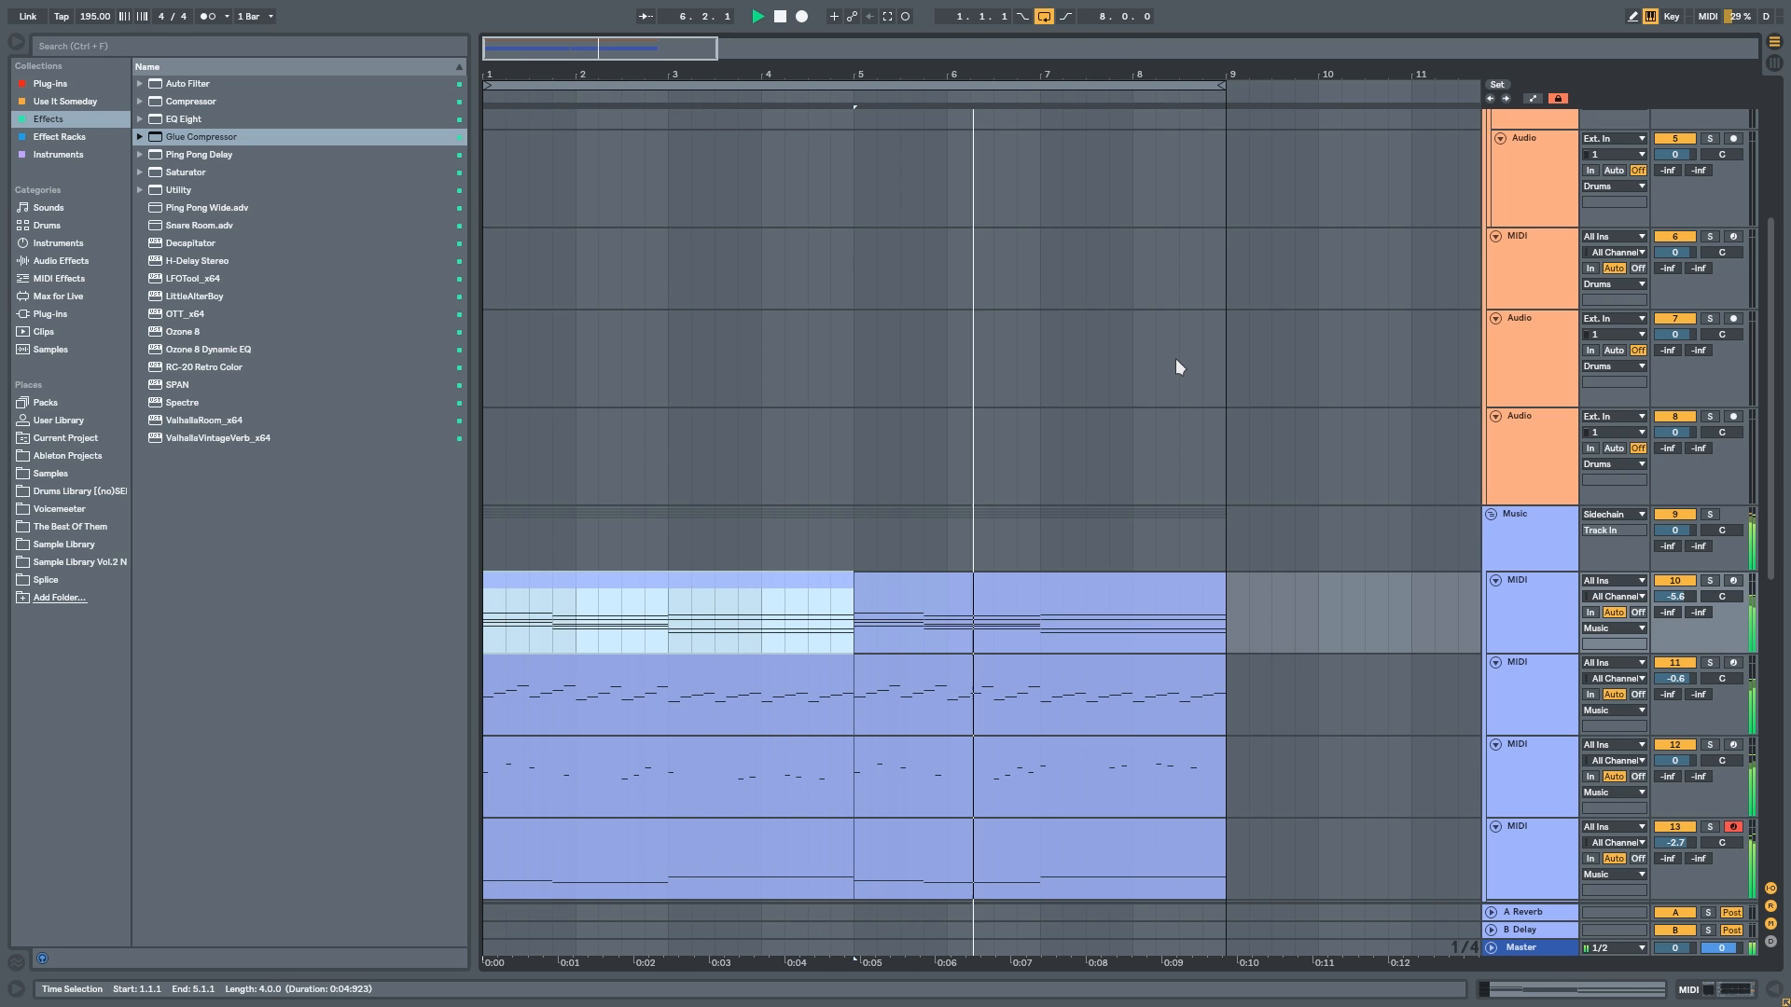
Step: Add OTT_x64 after EQ Eight on the chord track with its depth at 14 %
left_click(1548, 584)
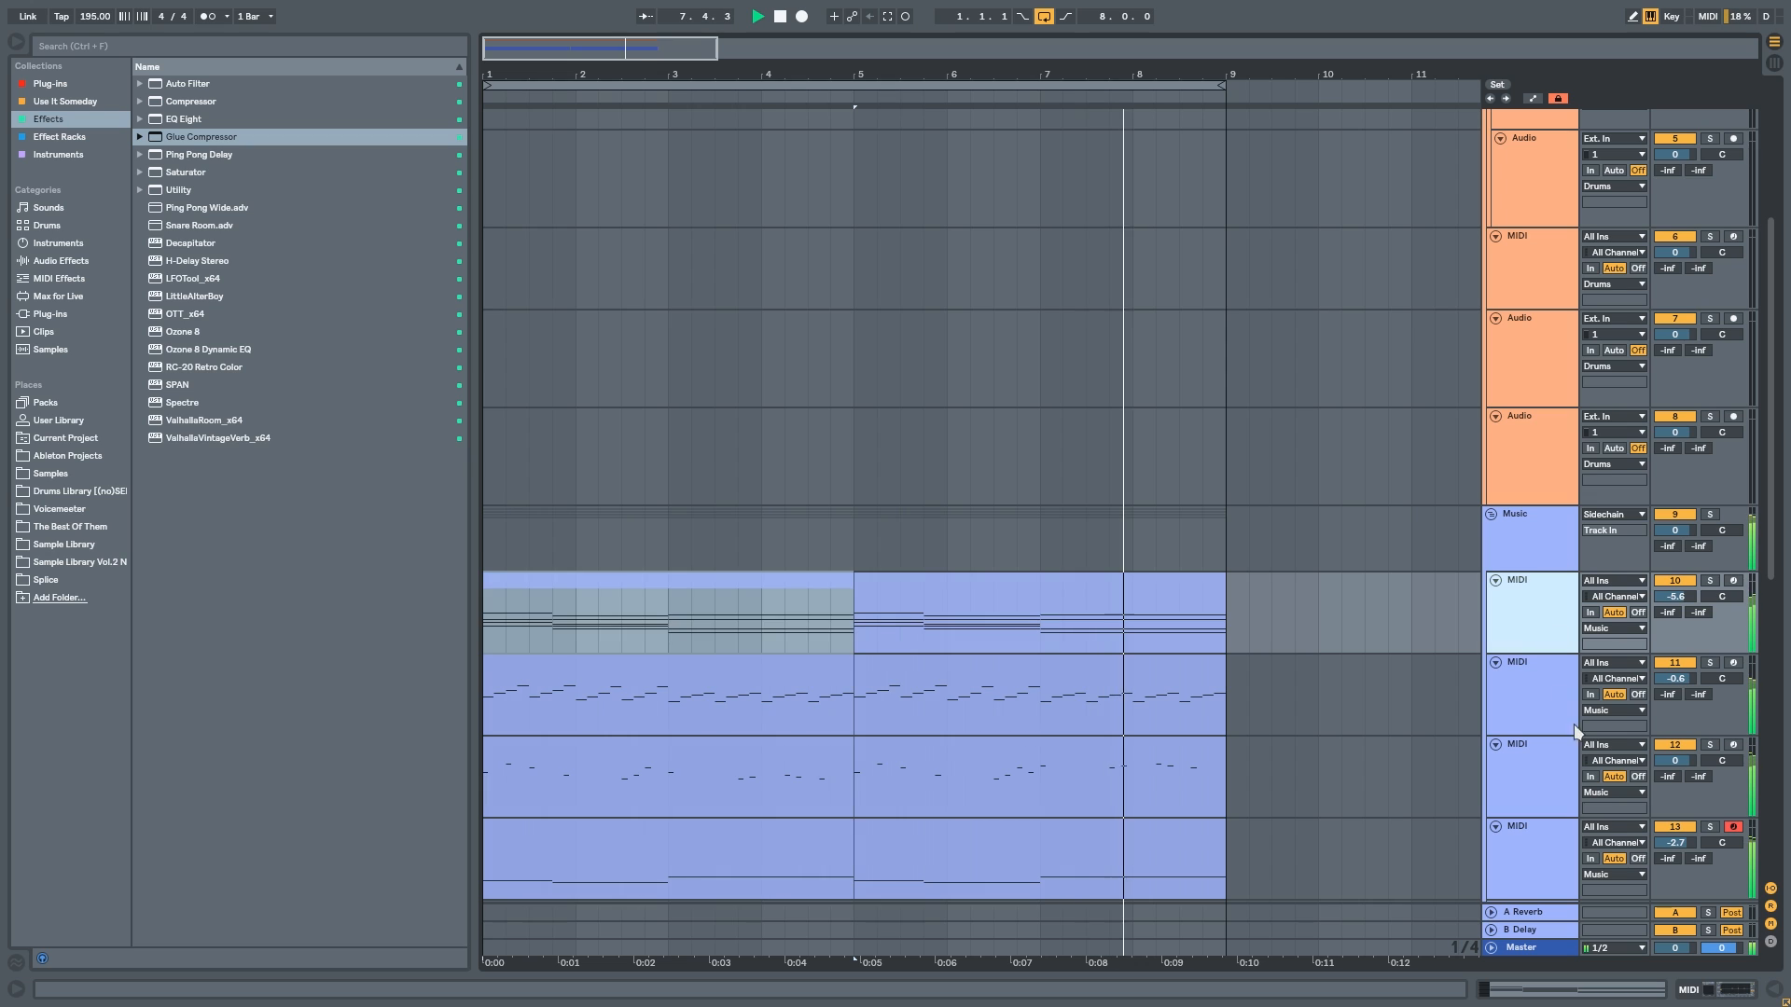
left_click(1706, 989)
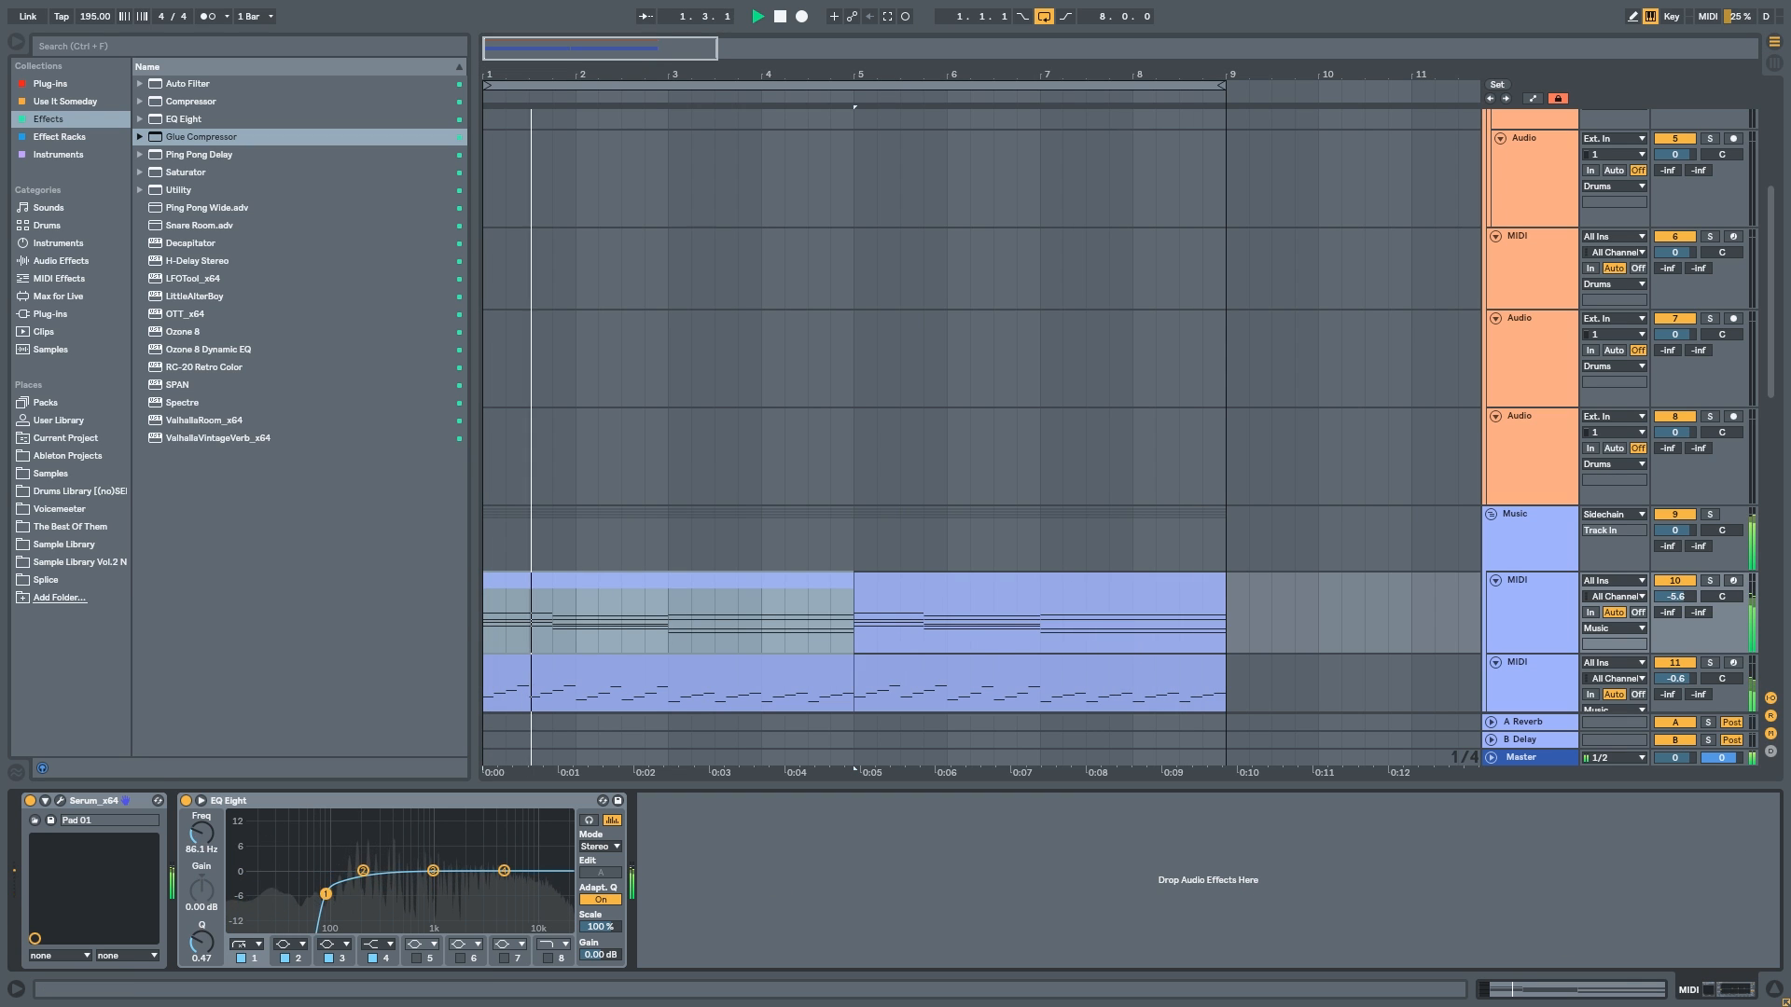
double_click(185, 314)
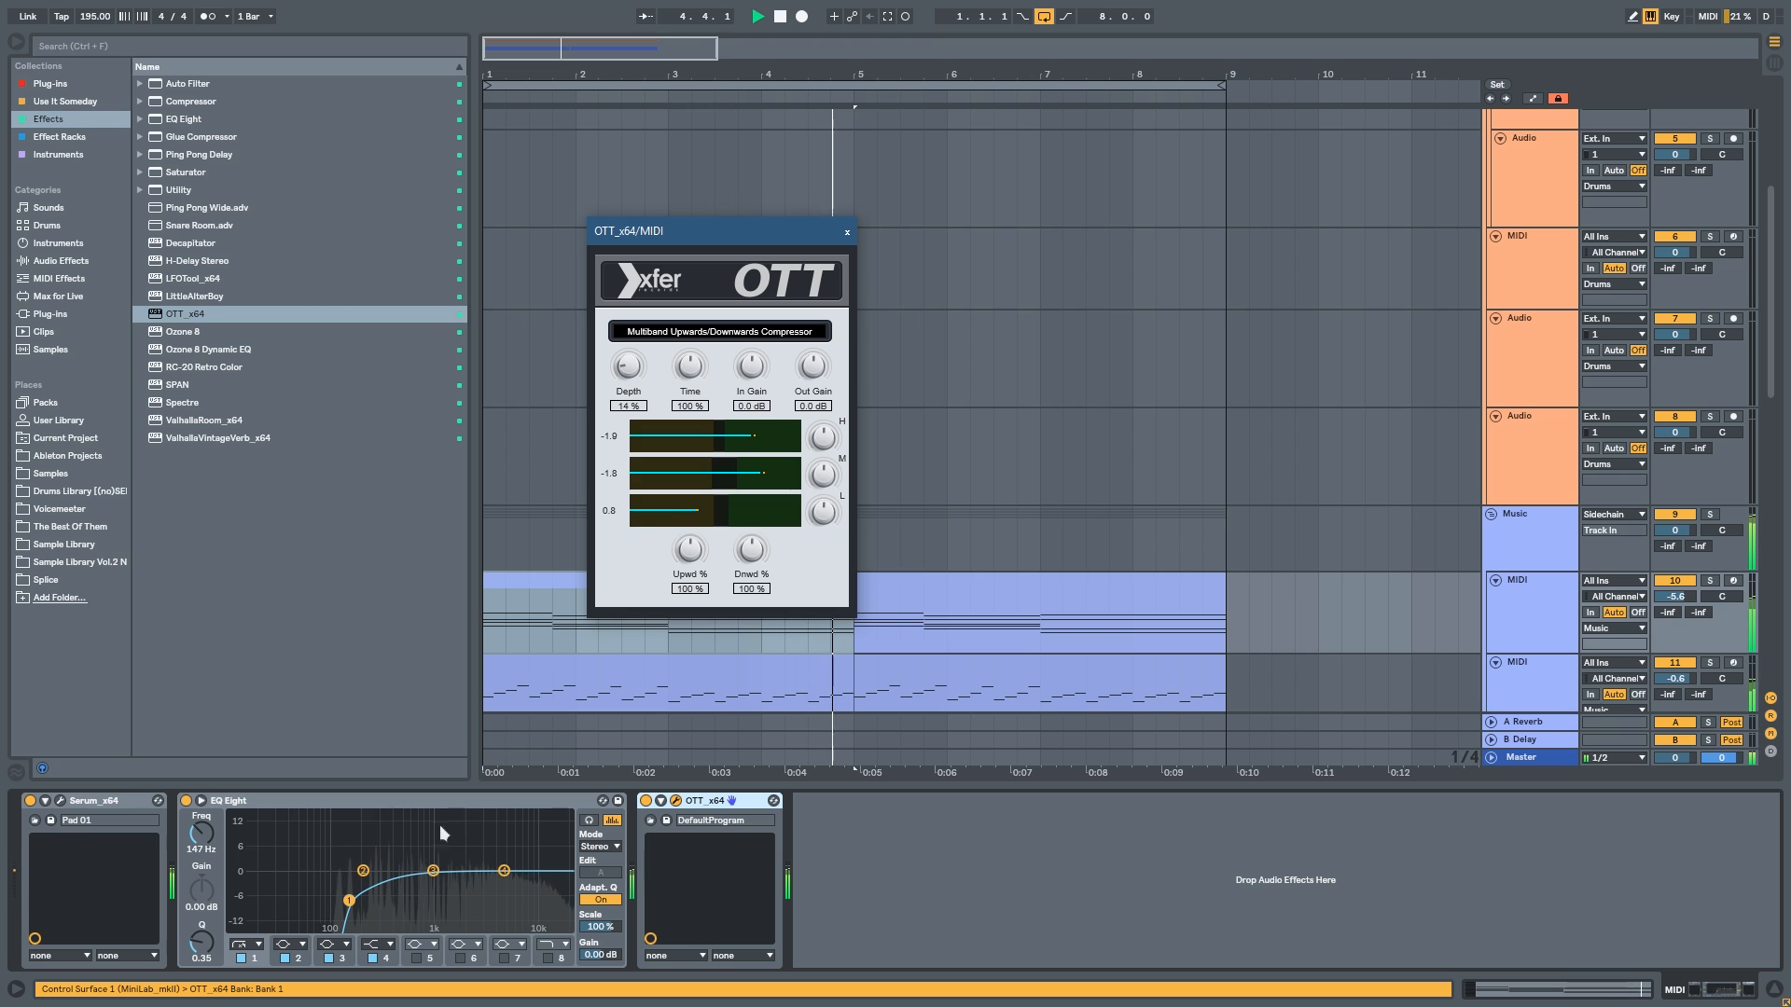
Step: Shape the chord track's EQ Eight with a 135 Hz low cut, a slight band 3 dip and band 4 at 5.39 kHz, 0.12 dB
left_click_drag(433, 873, 457, 881)
left_click_drag(349, 901, 346, 899)
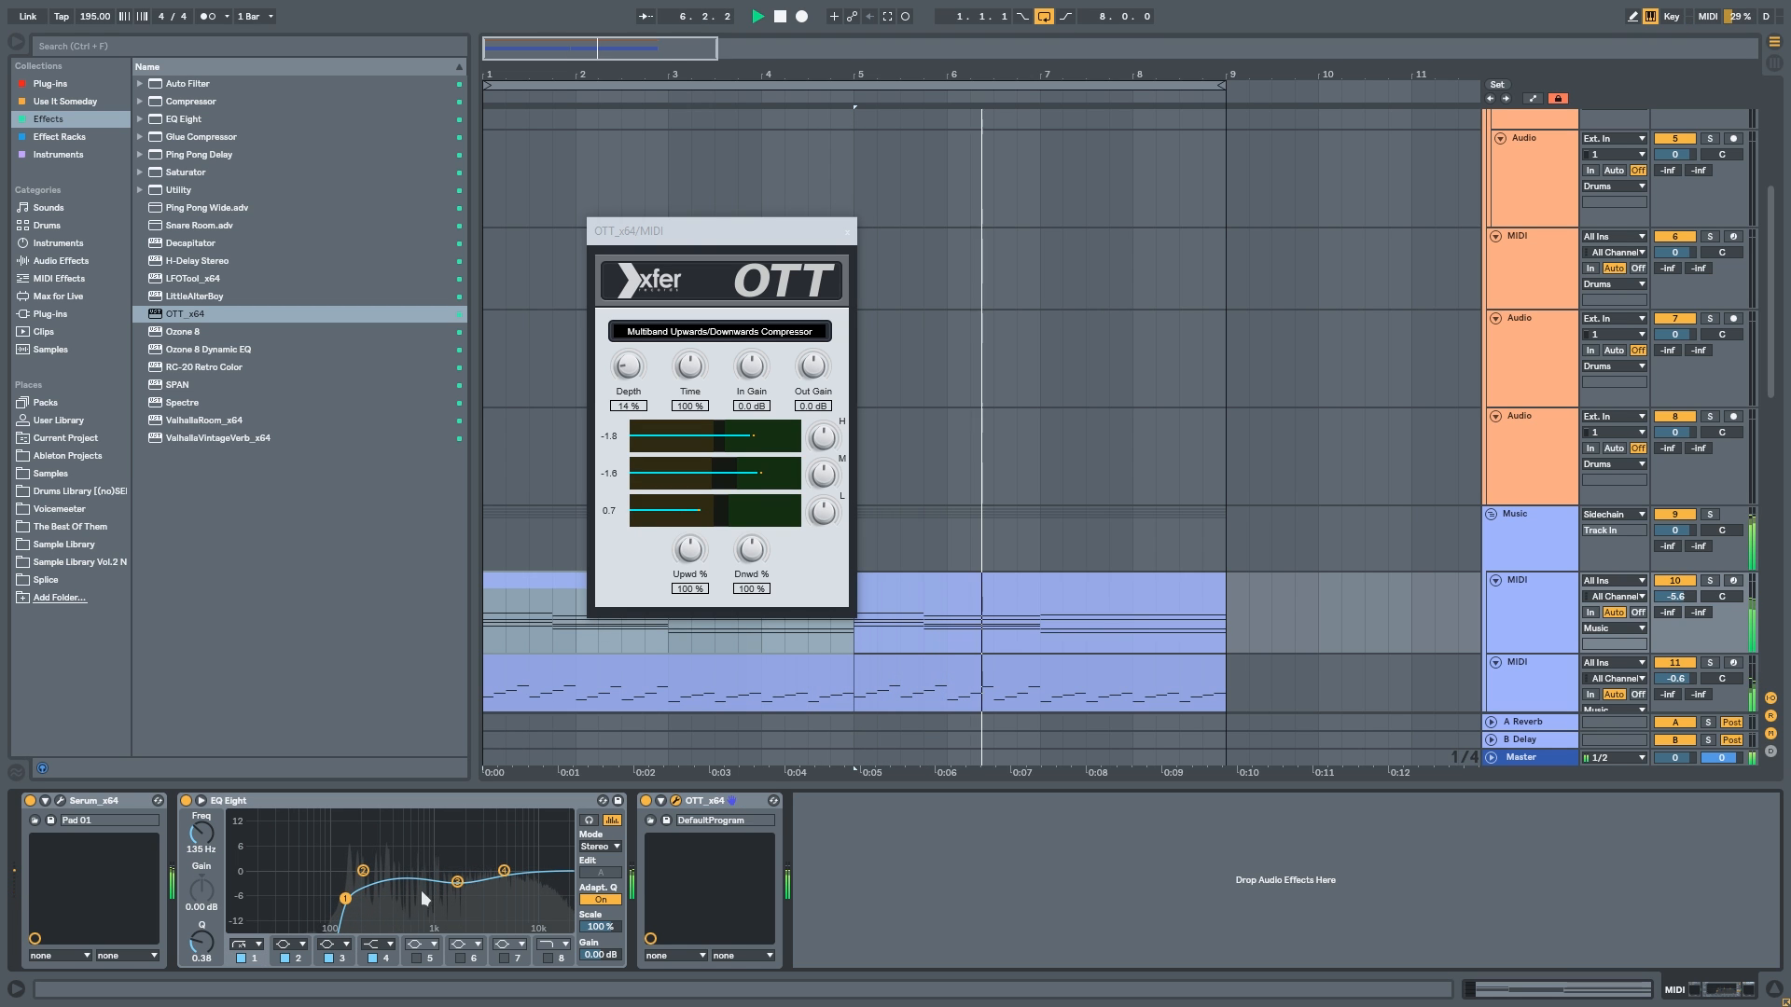
left_click_drag(503, 871, 507, 871)
left_click(847, 231)
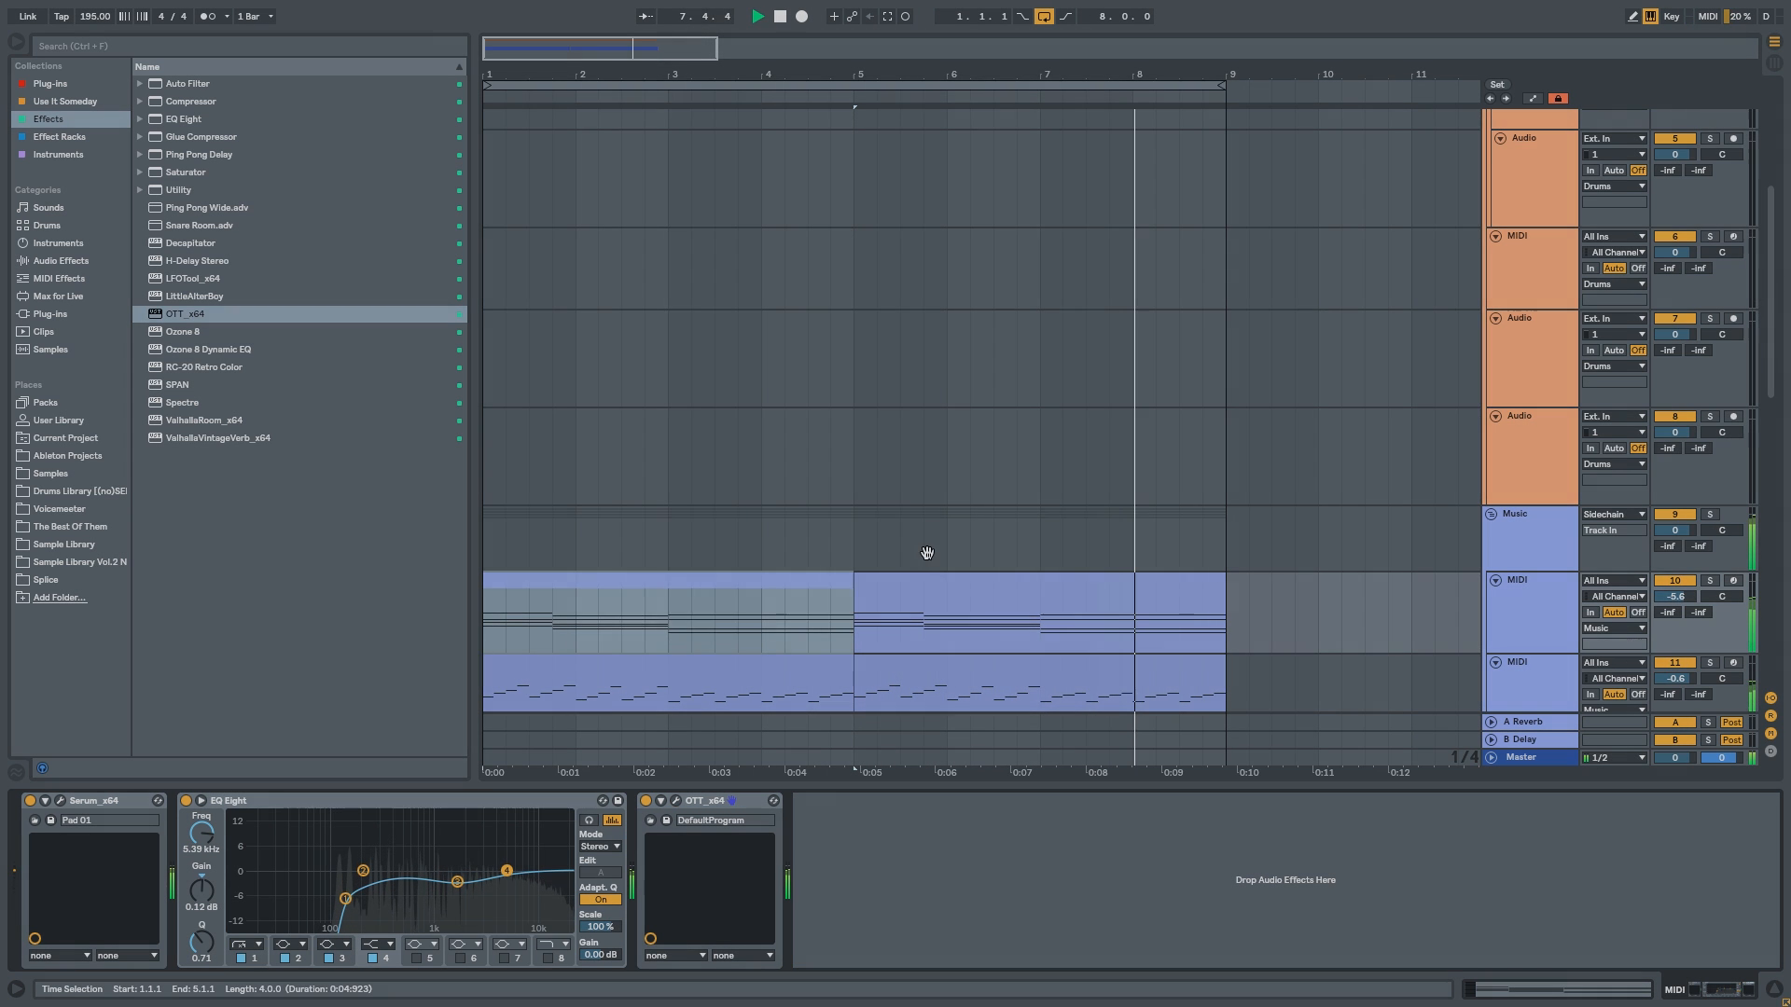
left_click_drag(926, 554, 950, 416)
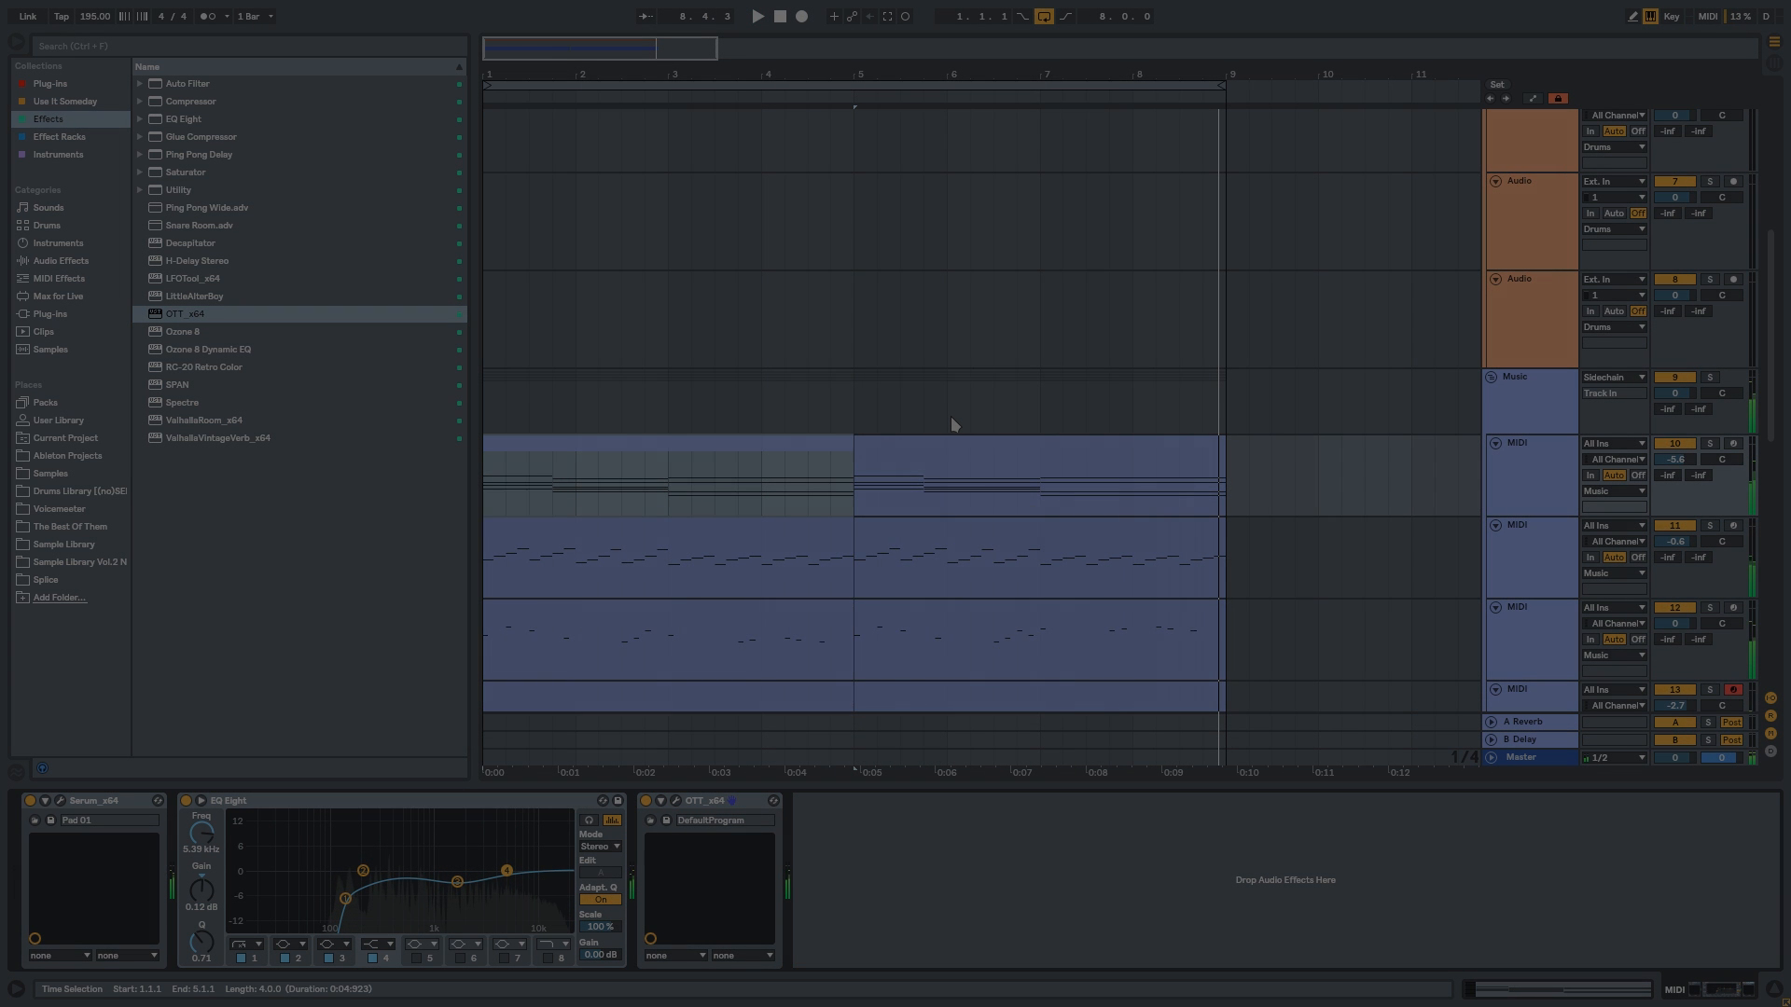